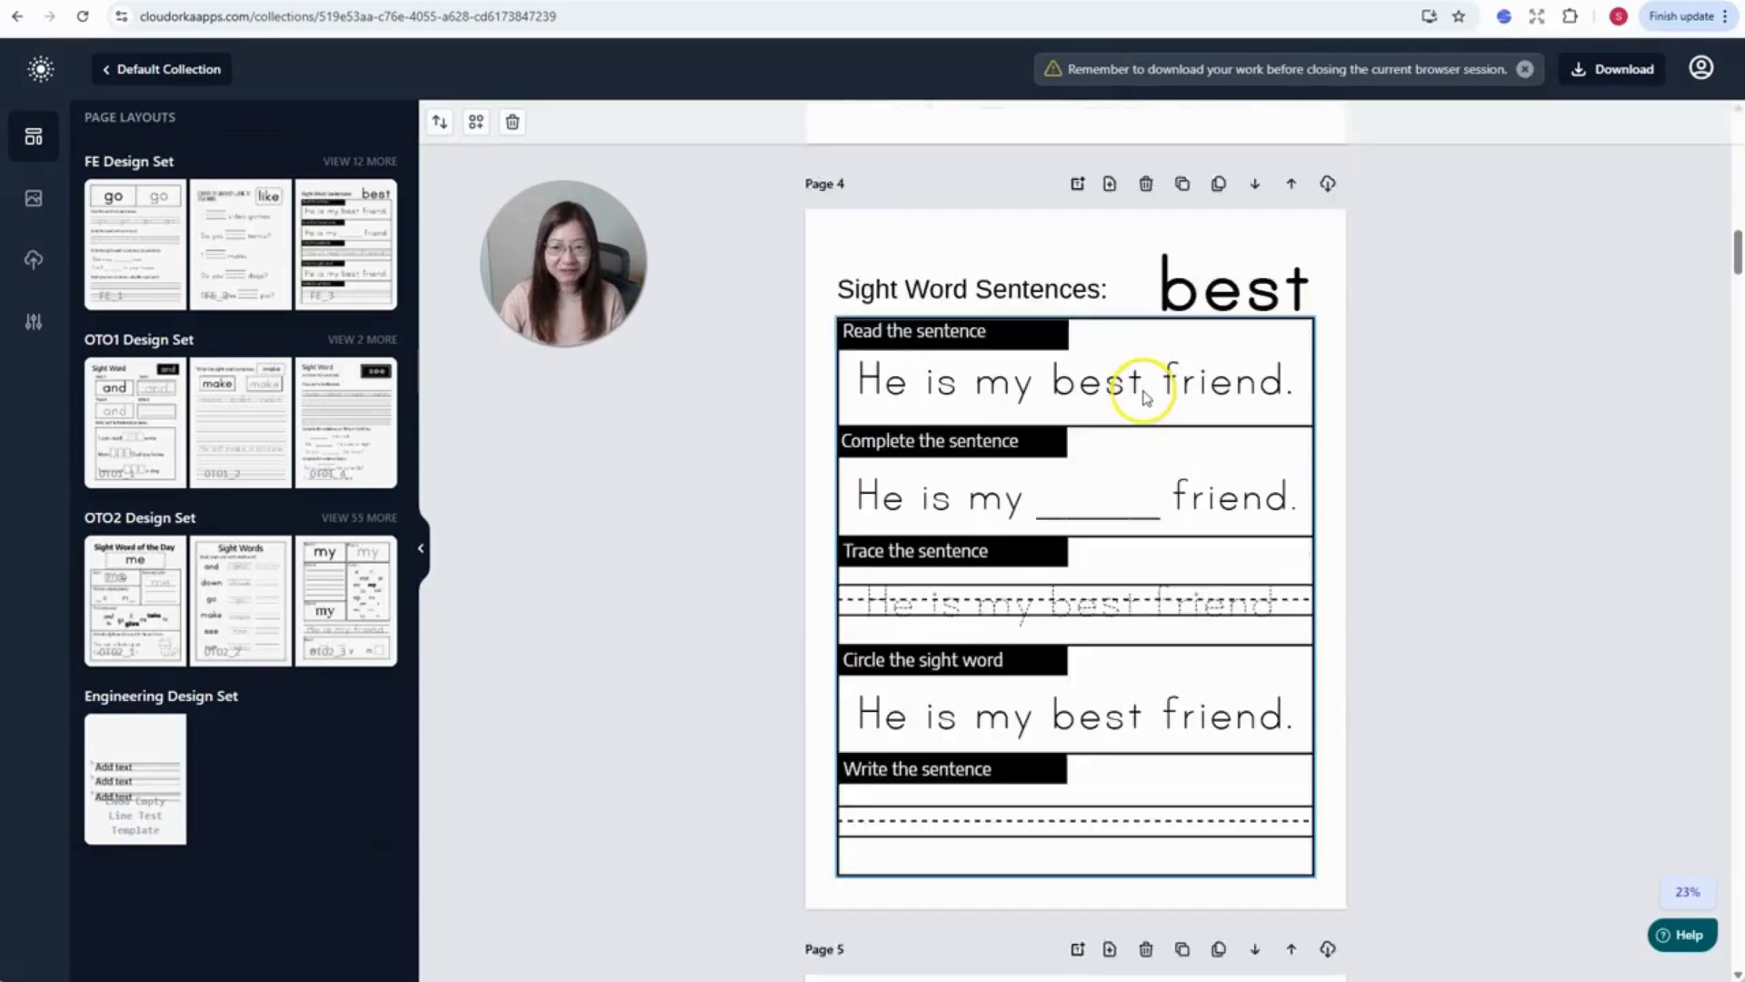
- Expand the FE Design Set to show all 12 more layouts
scroll(1150, 409, "up", 10)
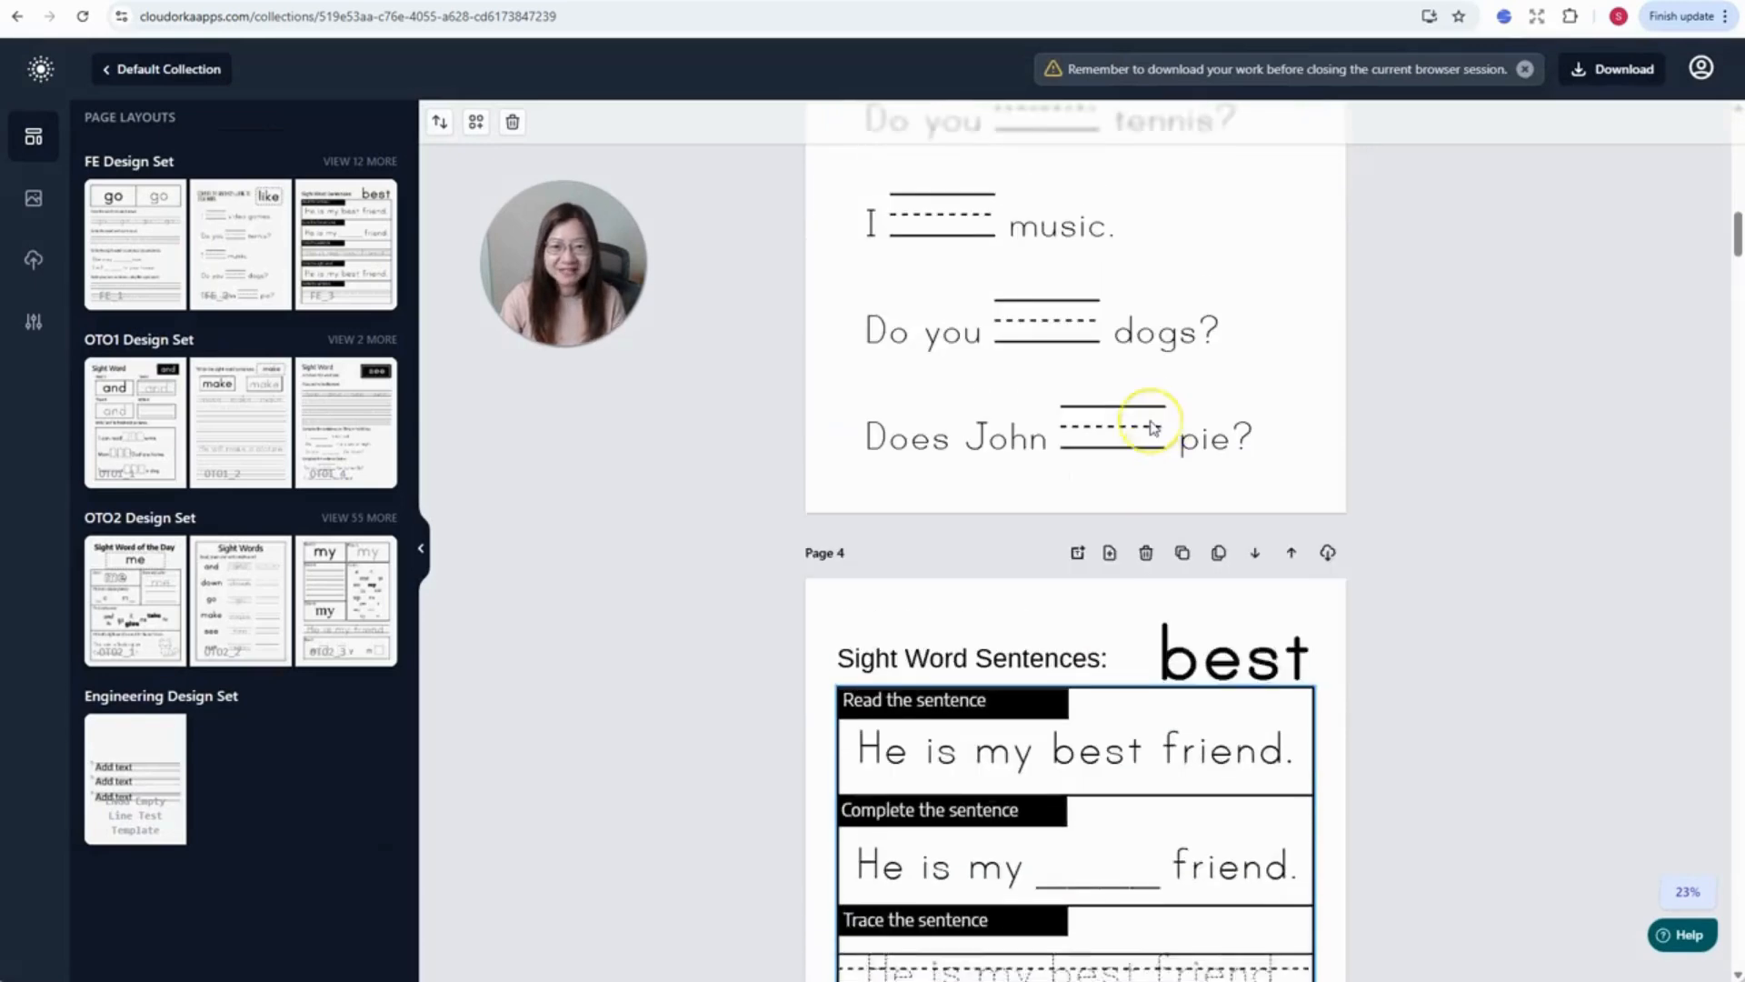
scroll(1150, 427, "up", 6)
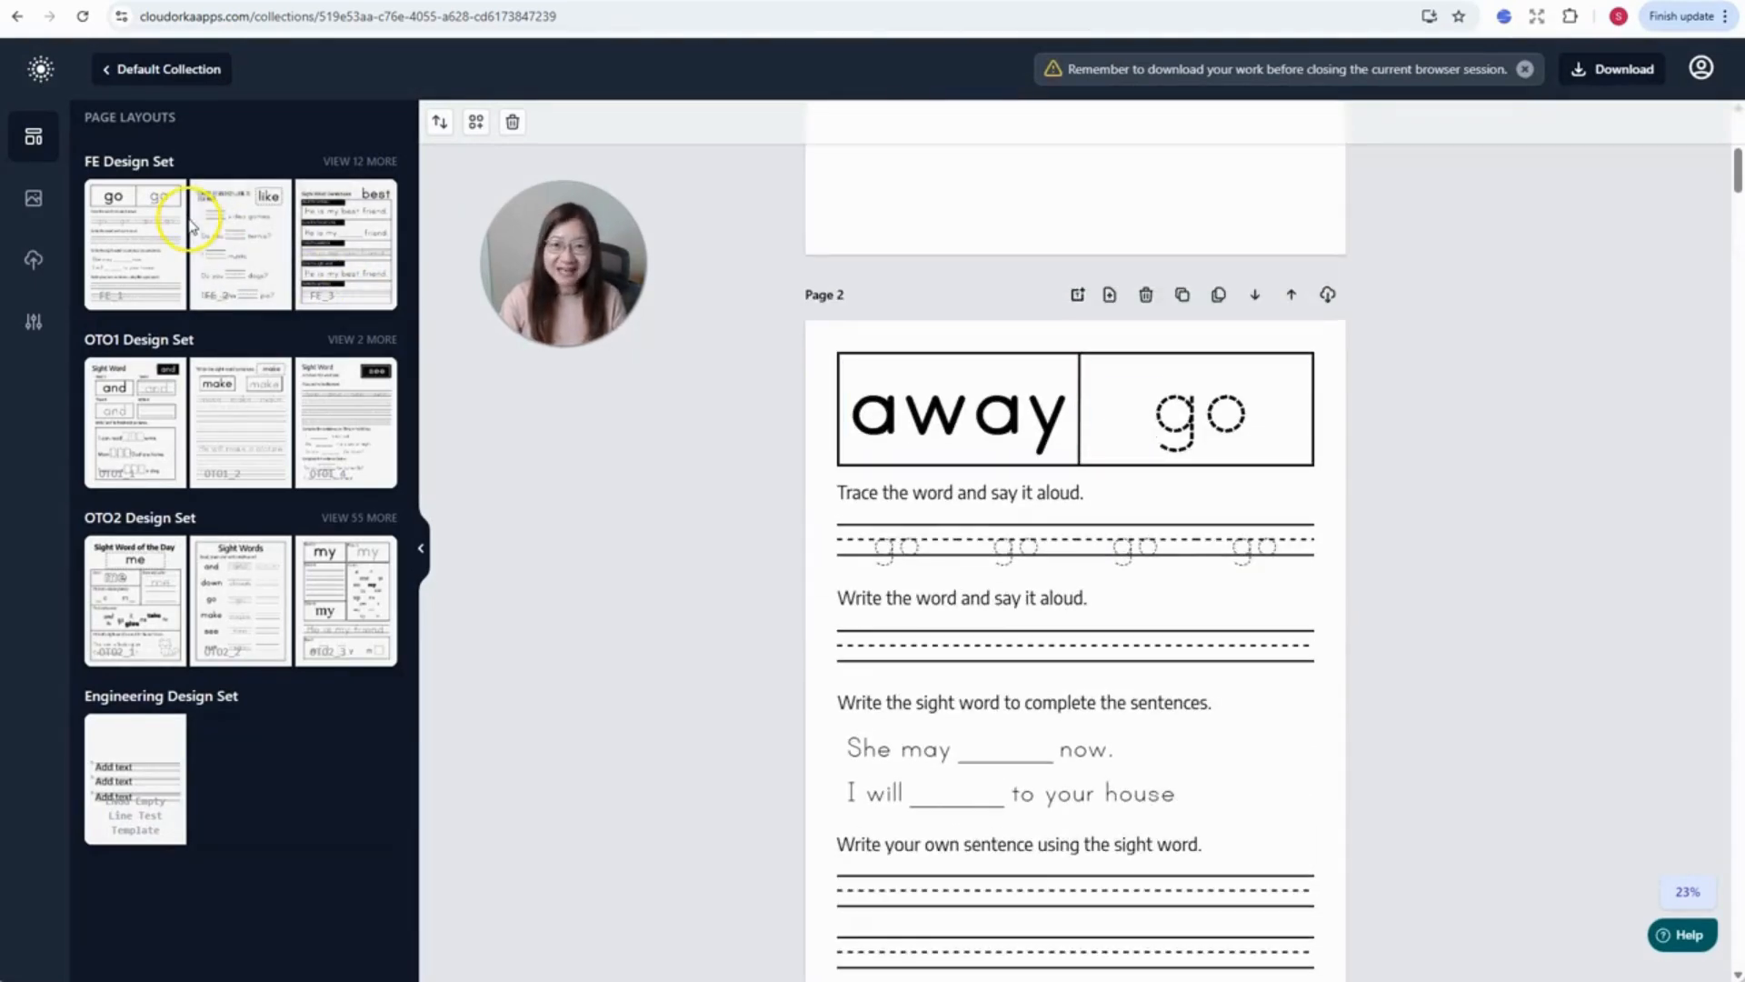
left_click(361, 160)
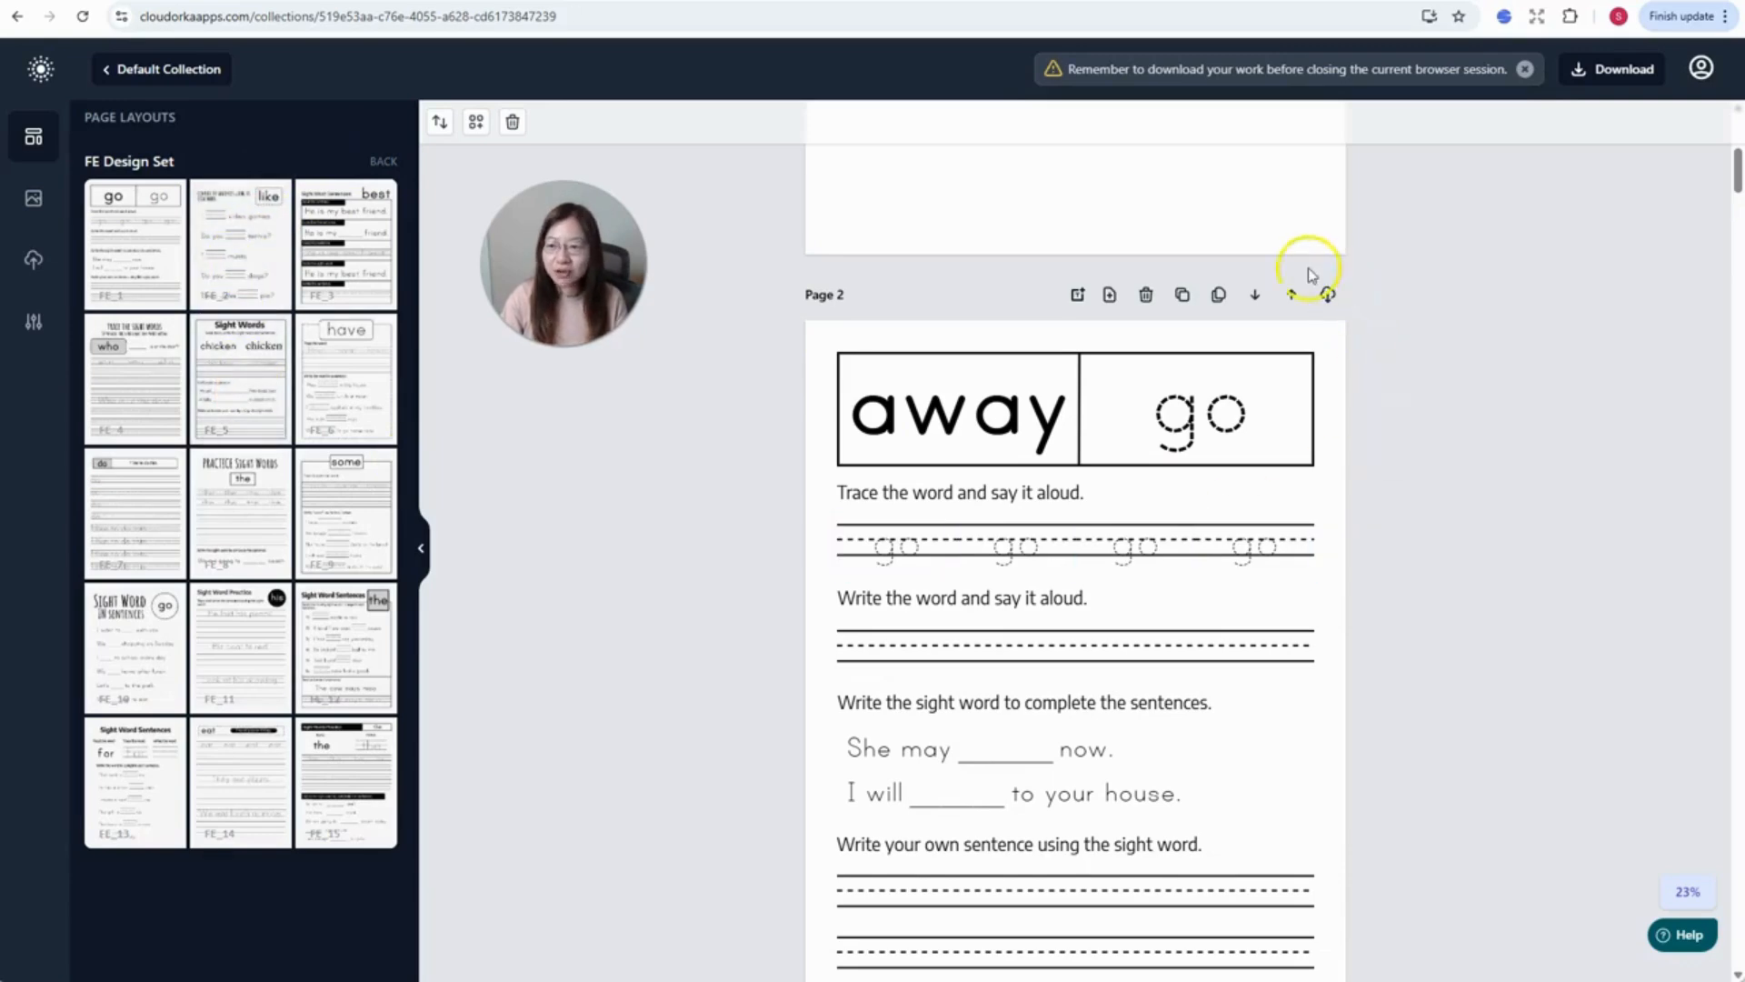
- Add the FE_3 'best' sight-word sentences layout as Page 1
scroll(1246, 564, "down", 15)
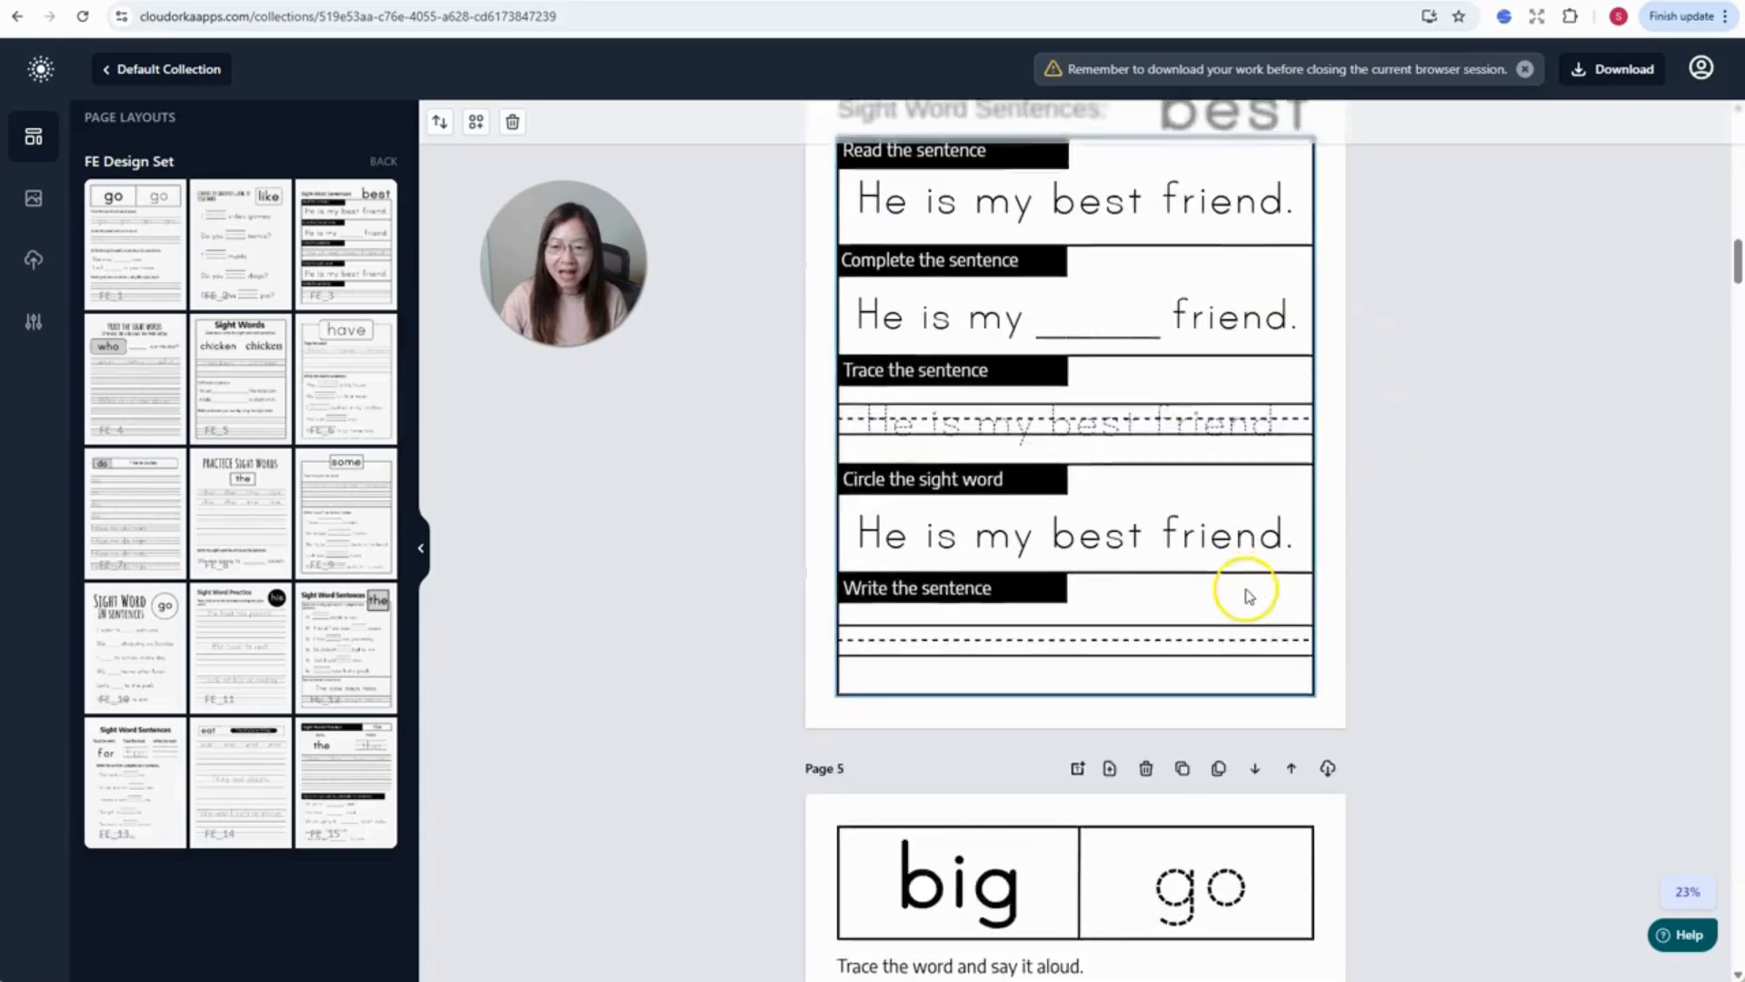
scroll(1246, 596, "down", 20)
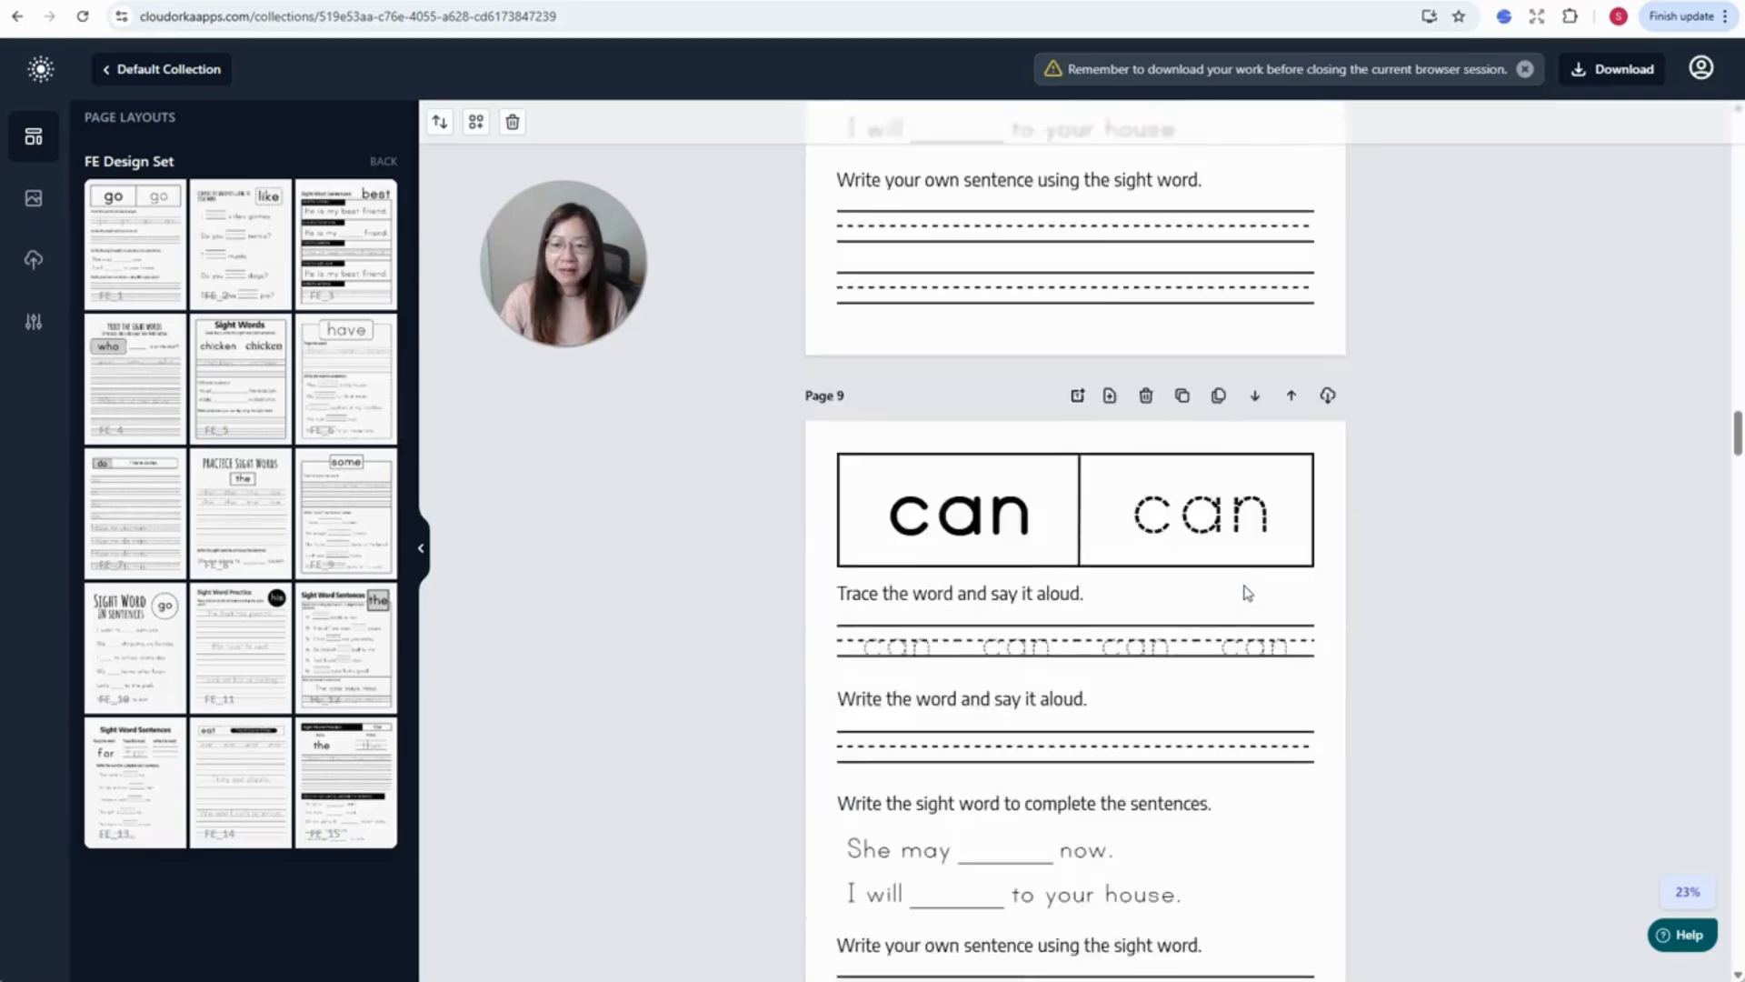
scroll(1246, 593, "down", 15)
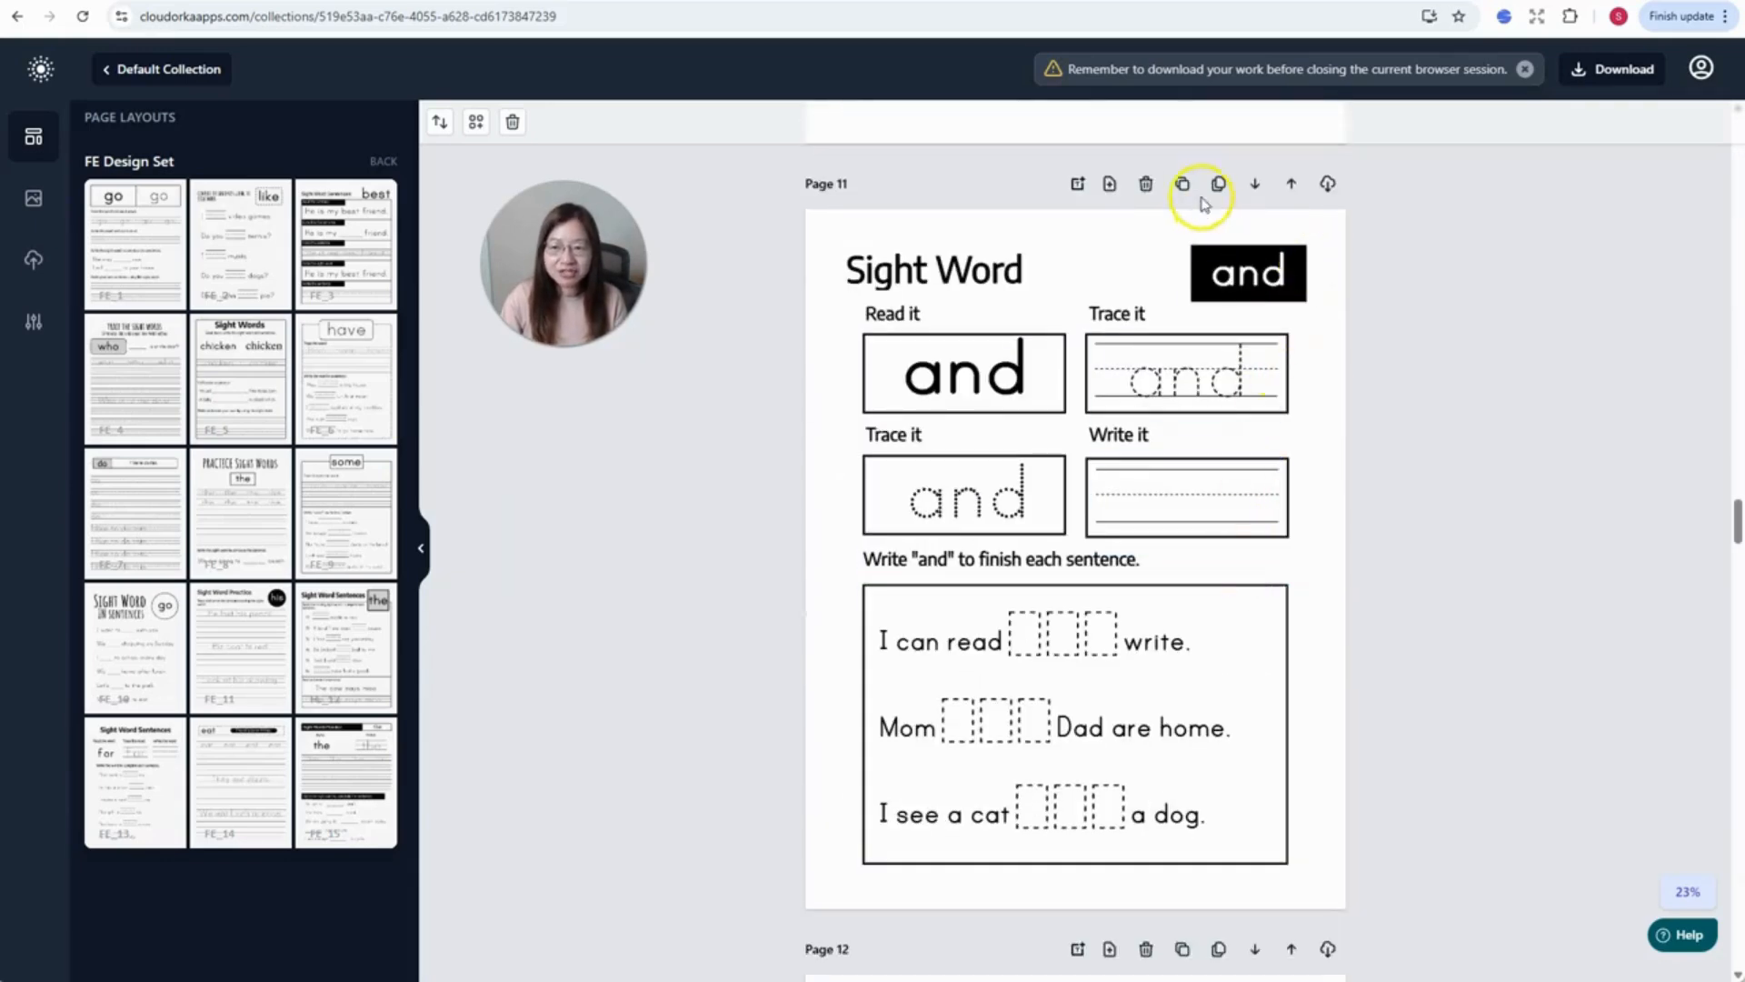
scroll(1114, 188, "down", 1)
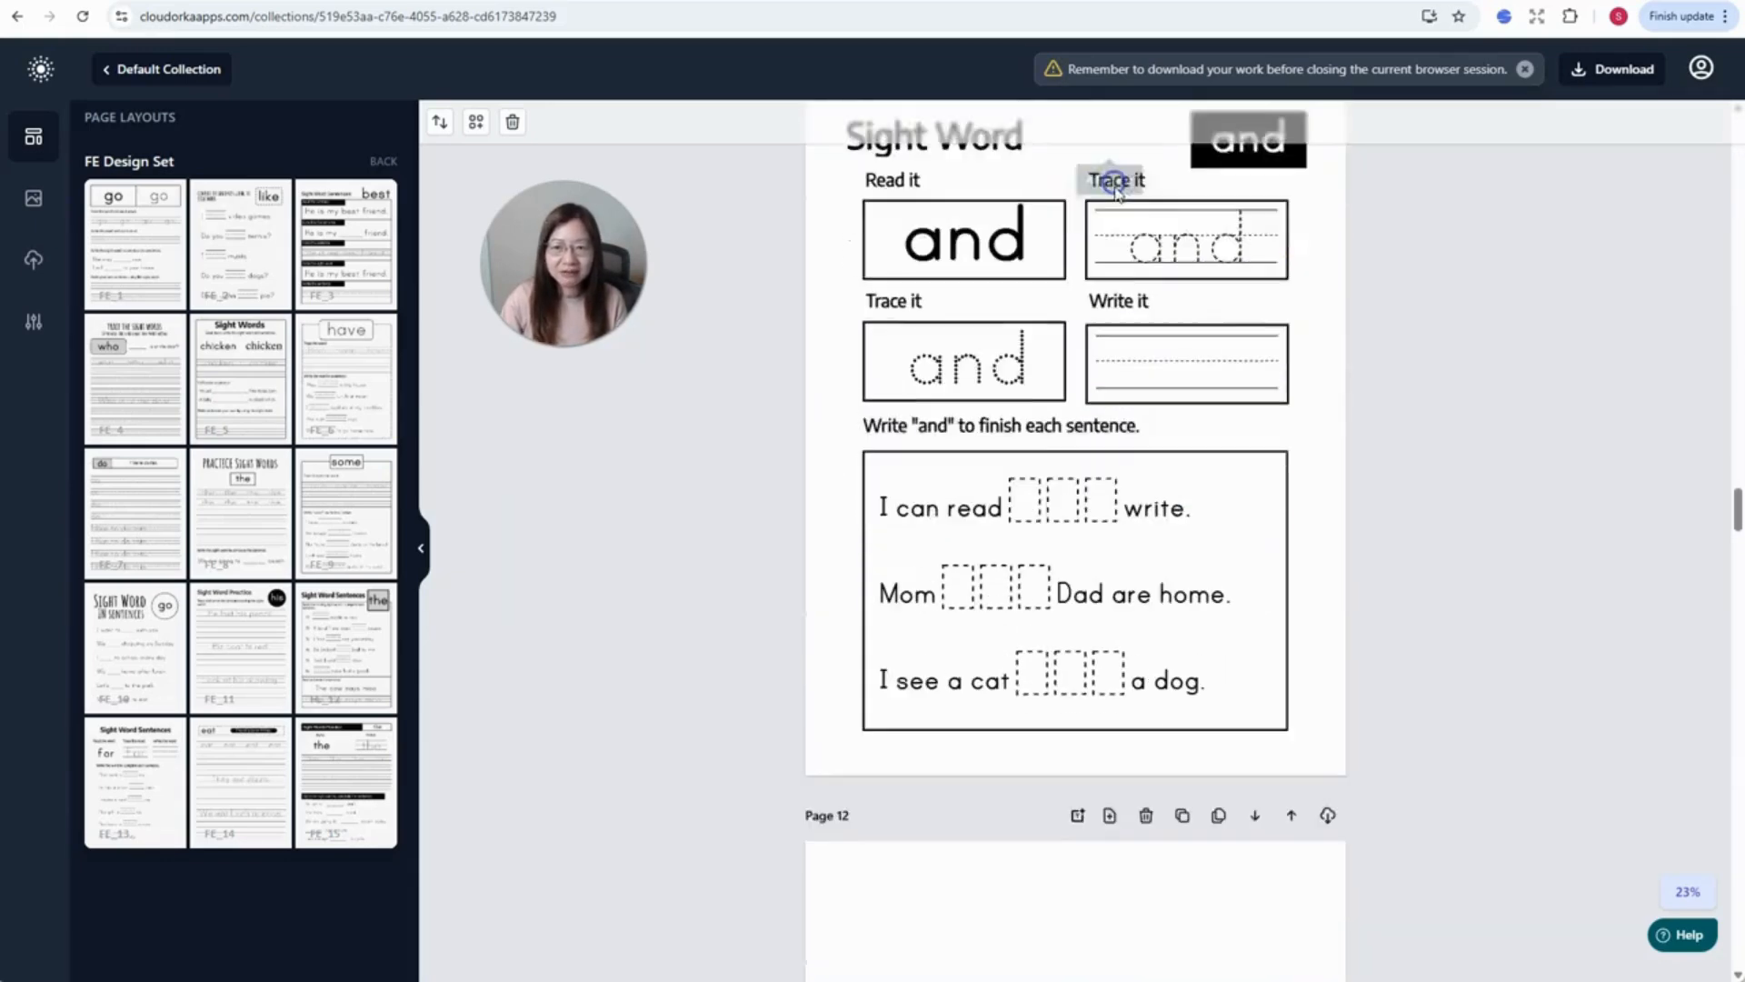
scroll(1117, 188, "down", 5)
left_click(362, 268)
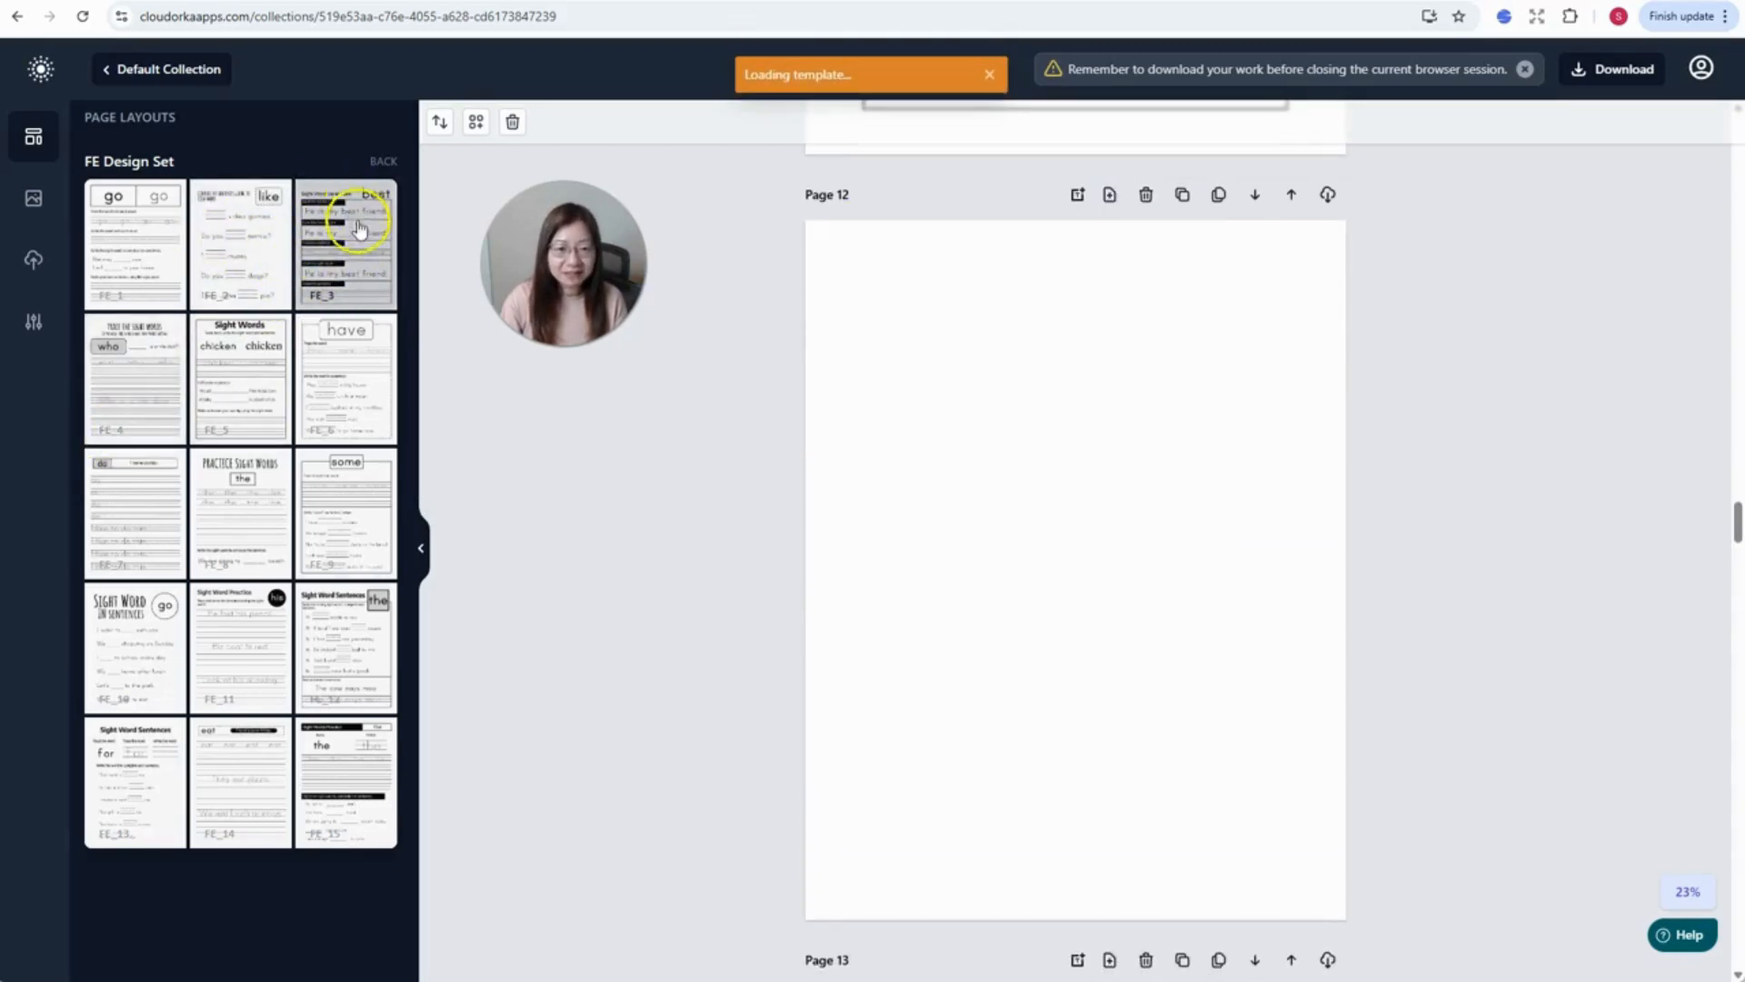
- Select the 'and' title word on Page 13
scroll(740, 437, "down", 5)
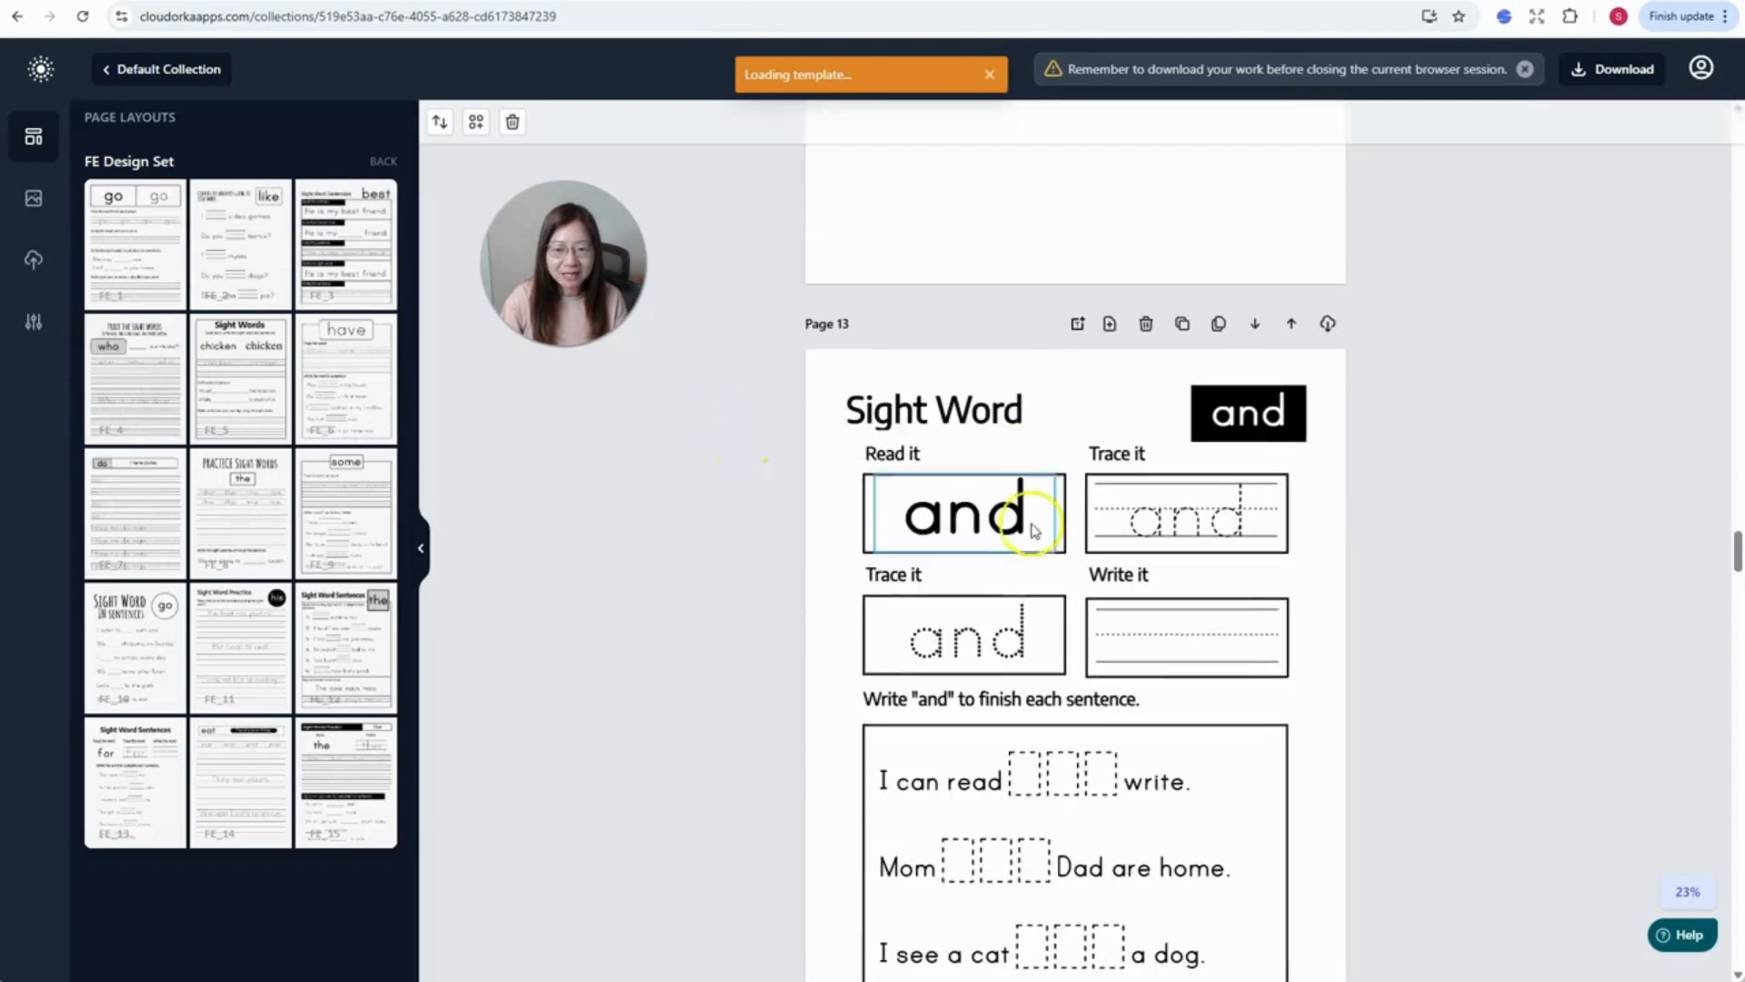
scroll(1319, 564, "down", 2)
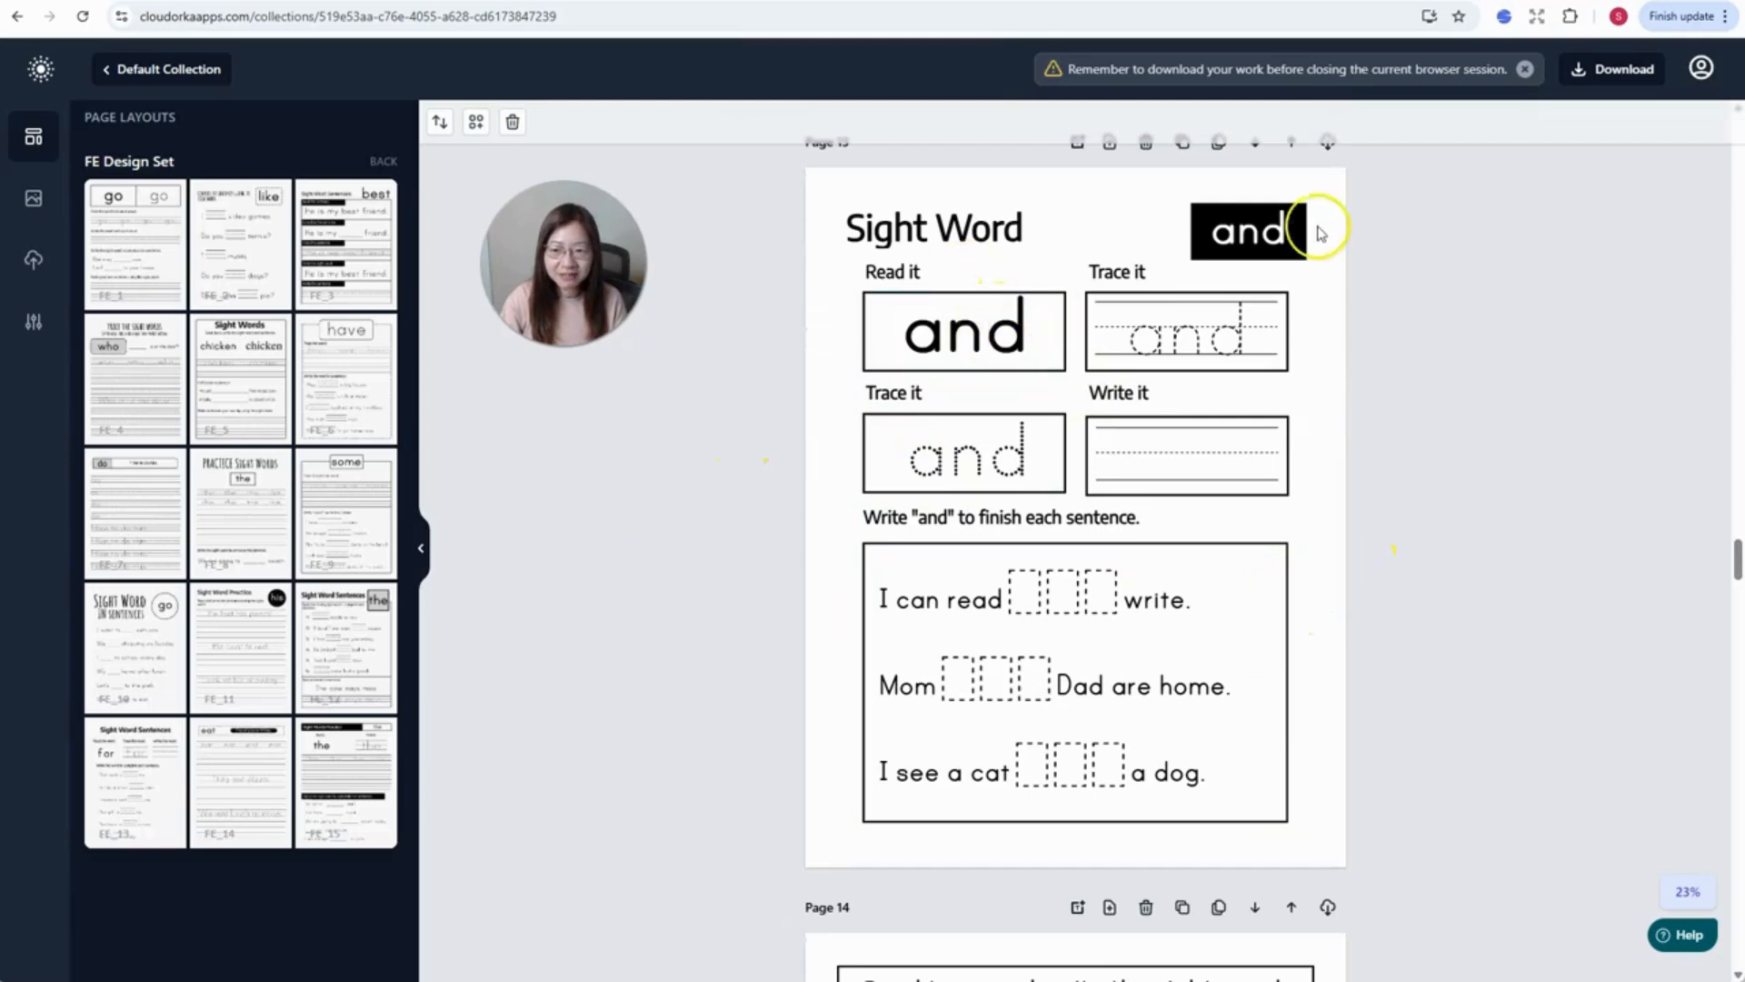
left_click(1269, 233)
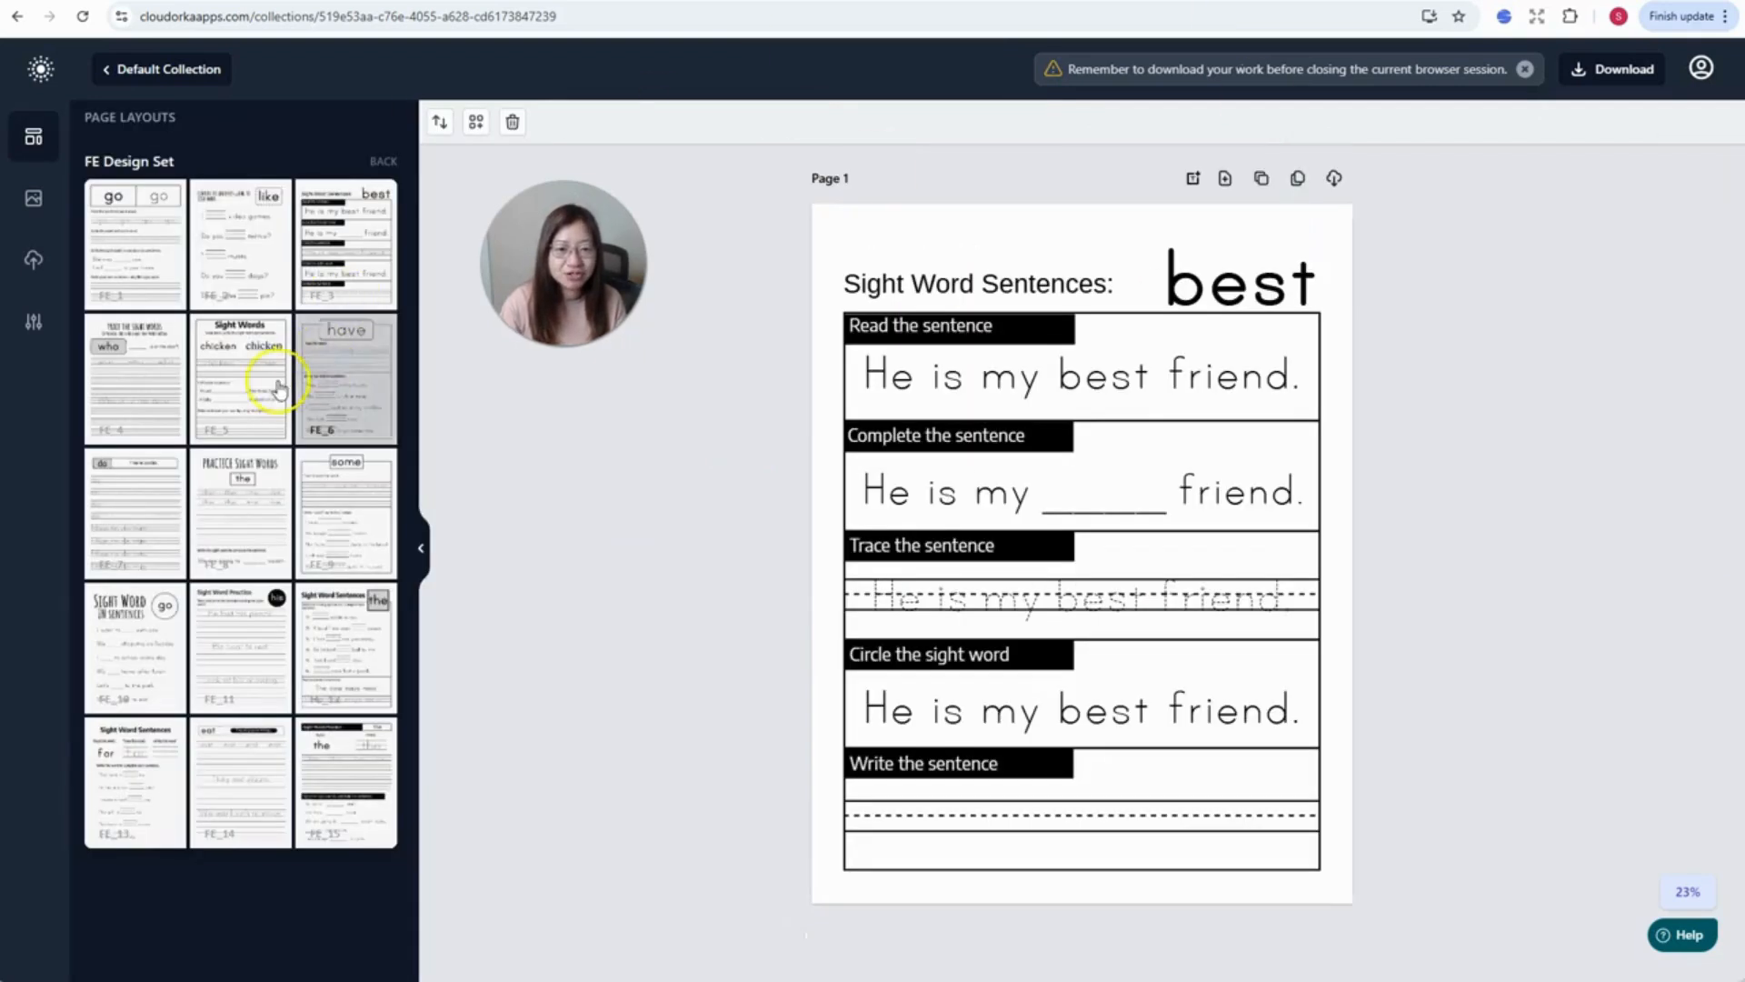
- Add the FE_6 'have' tracing worksheet as a new page
left_click(357, 408)
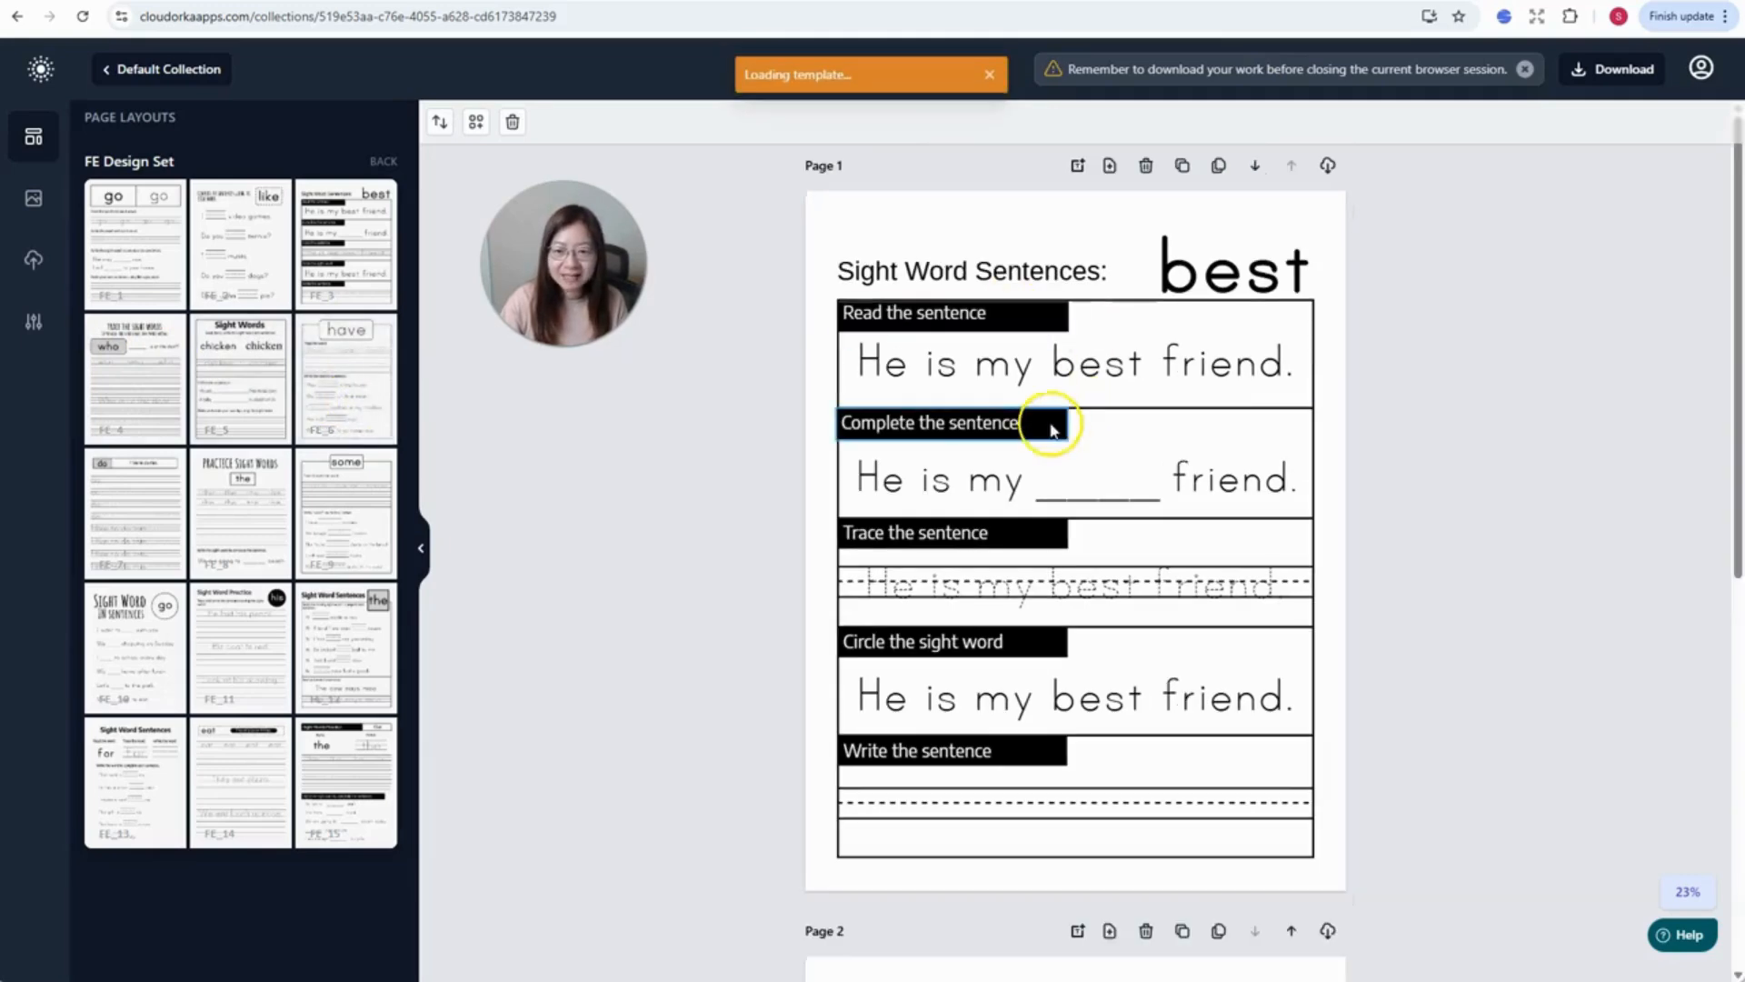
scroll(946, 500, "down", 6)
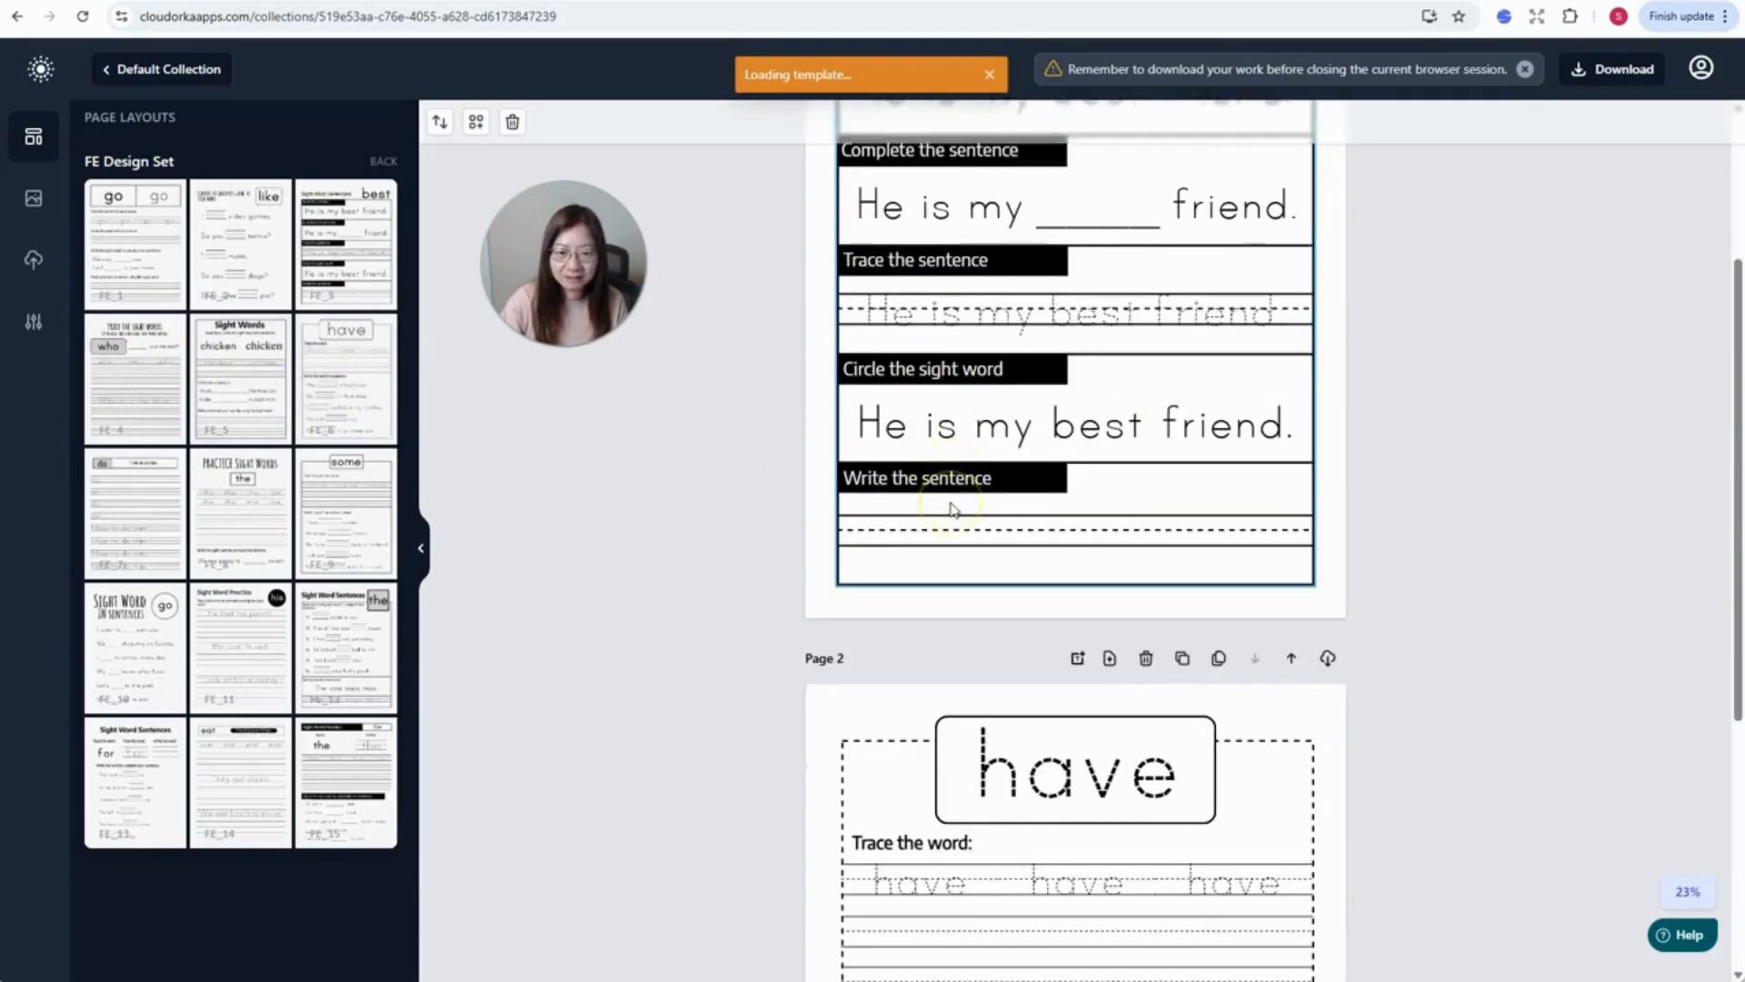
scroll(952, 509, "down", 2)
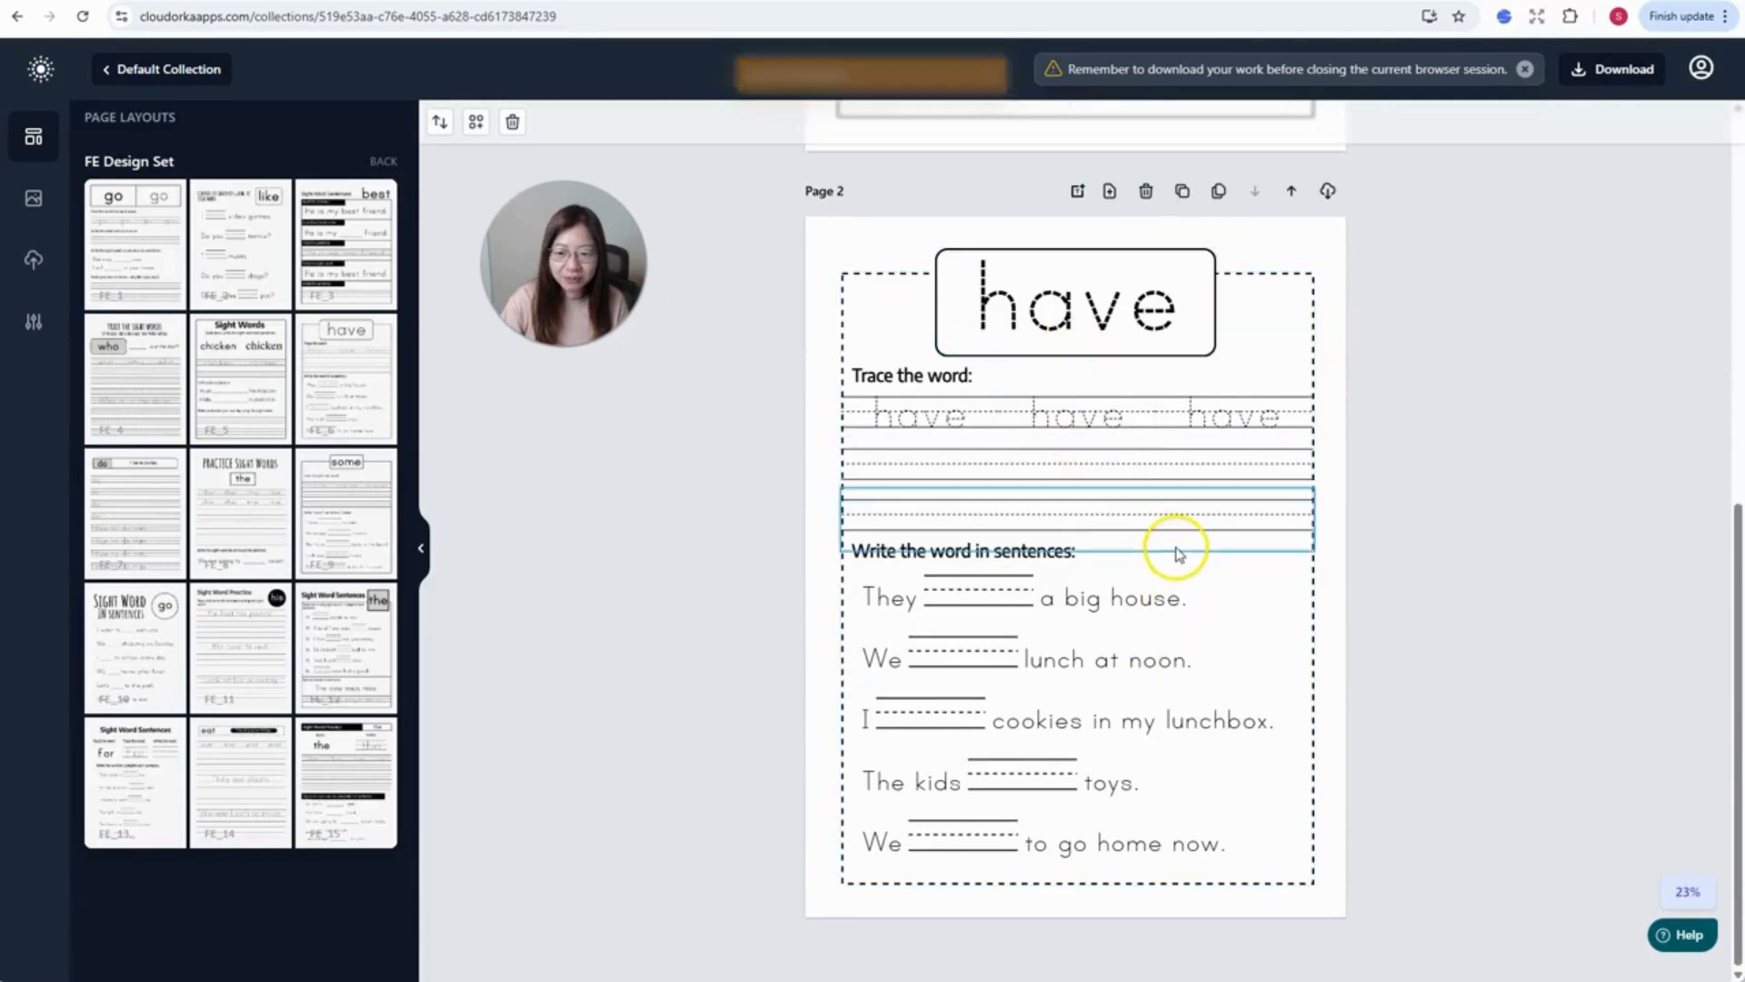
- Add FE_9, FE_8, FE_7, FE_10, FE_11, FE_12, FE_15, FE_14 and FE_13 as new pages
left_click(357, 534)
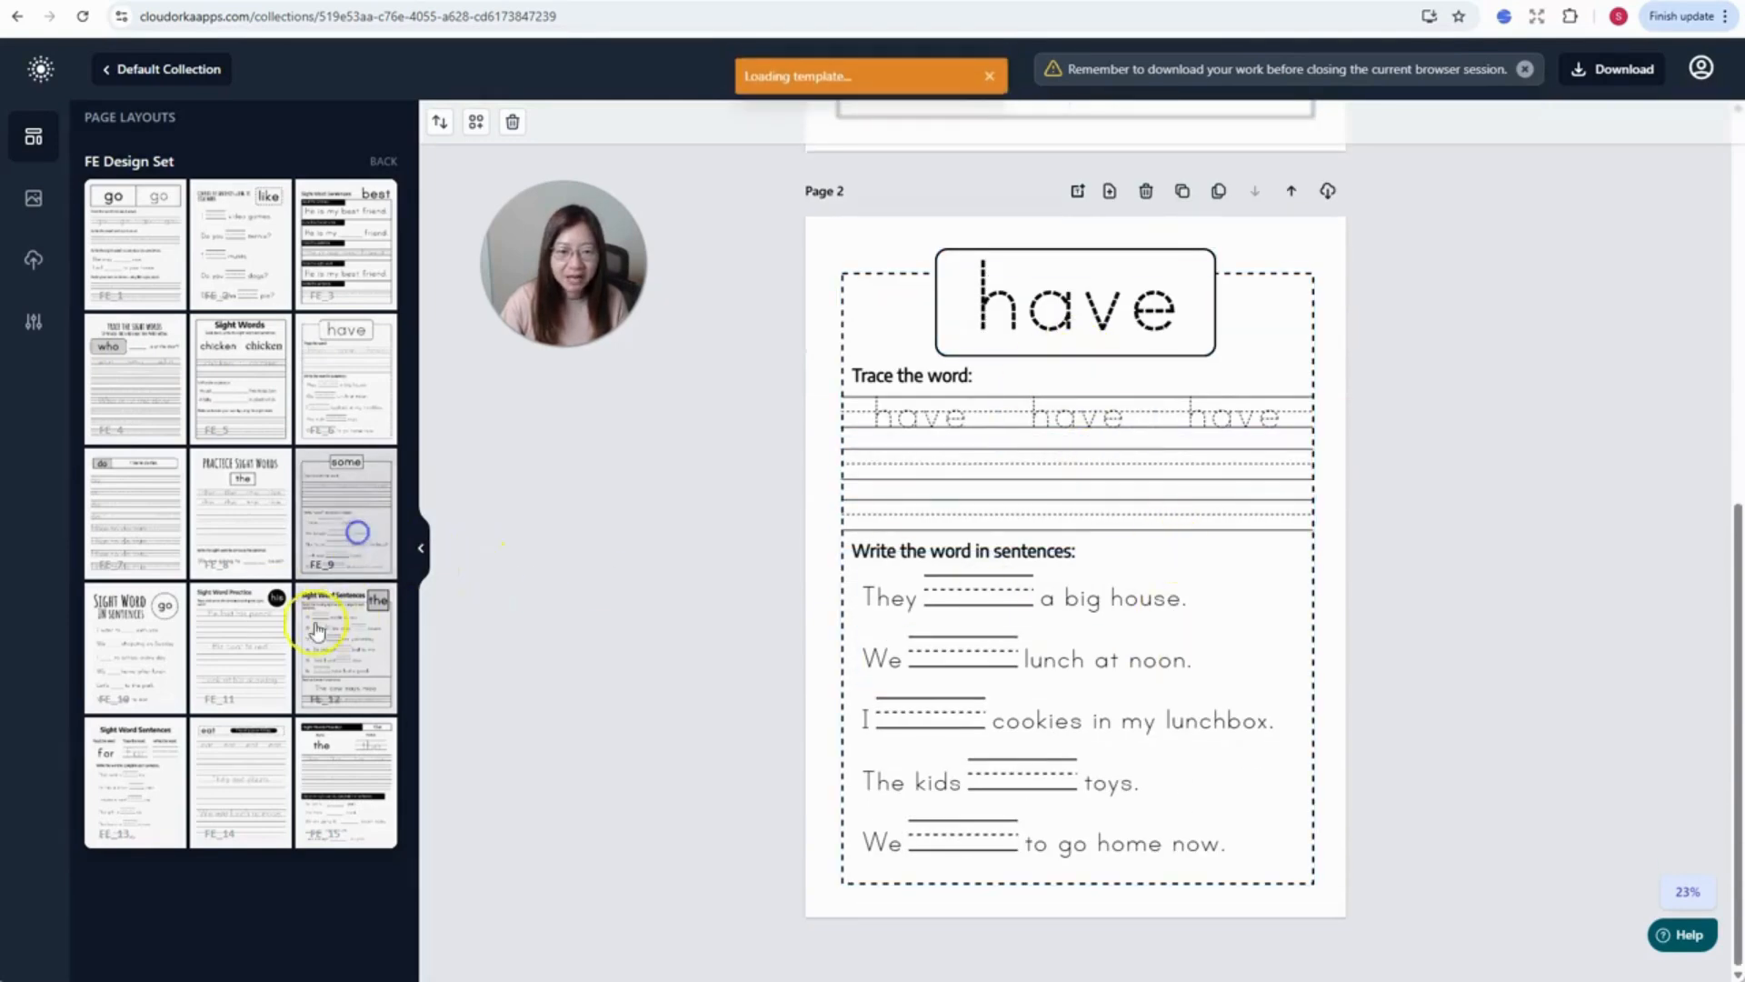
left_click(236, 536)
left_click(118, 540)
left_click(123, 673)
left_click(234, 677)
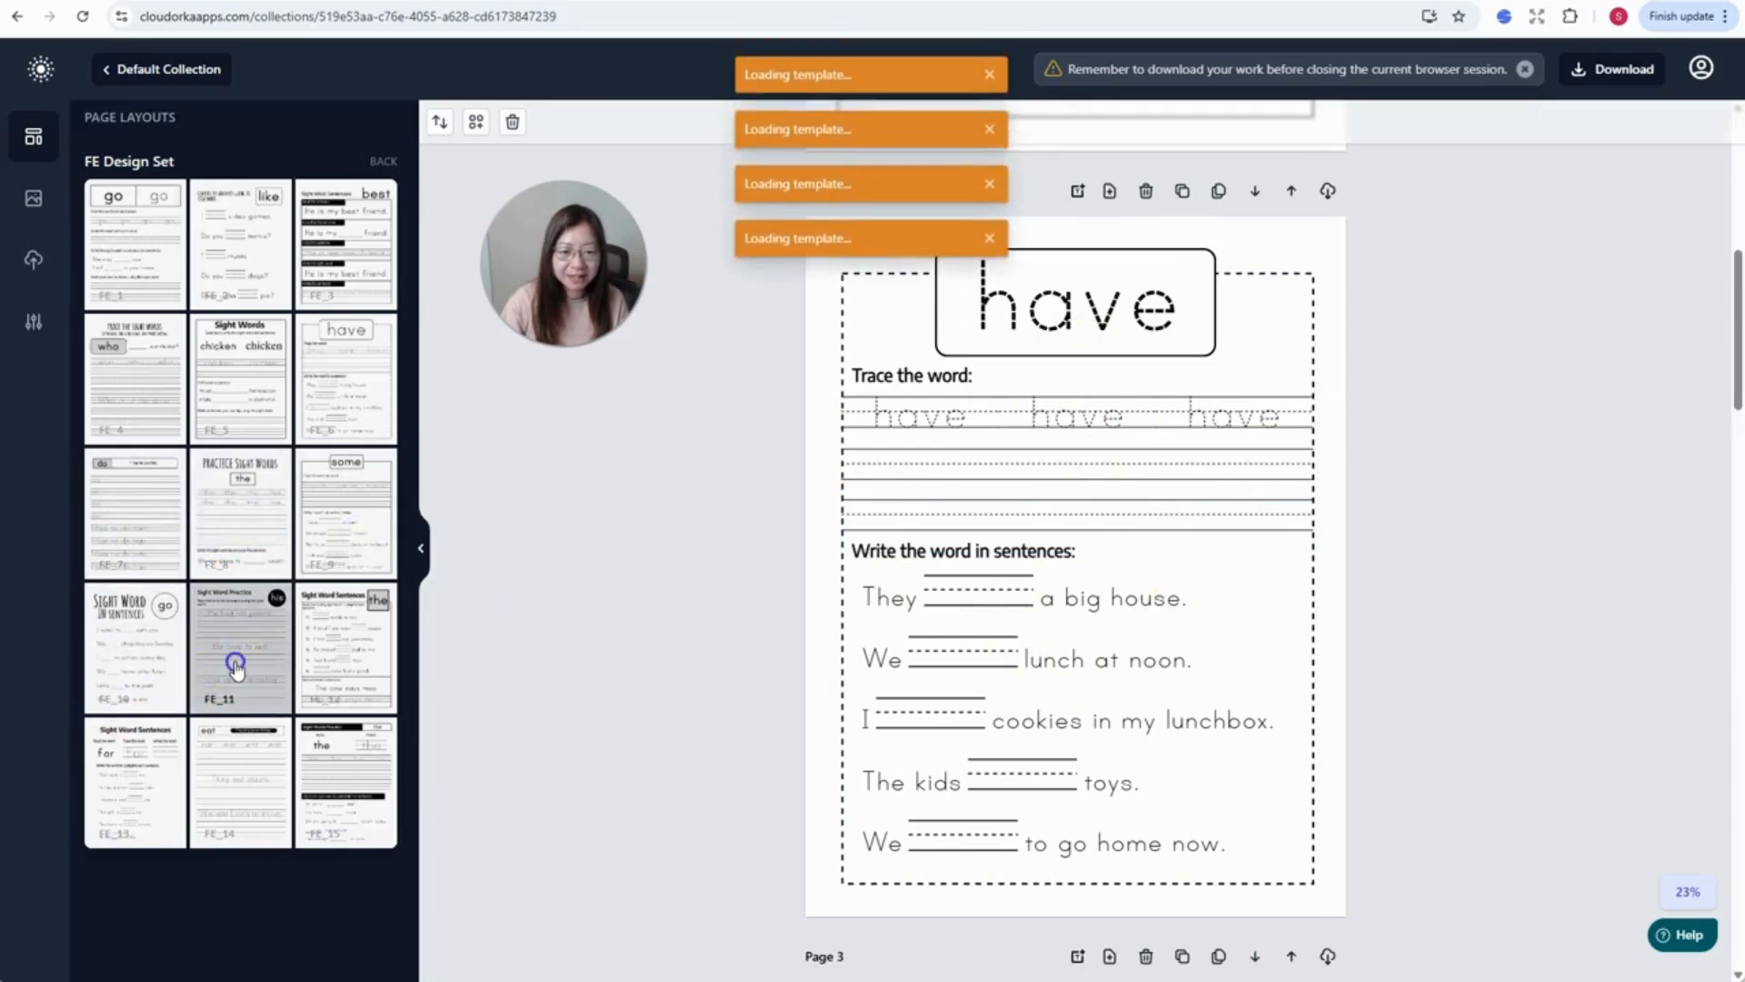
left_click(352, 662)
left_click(346, 779)
left_click(240, 780)
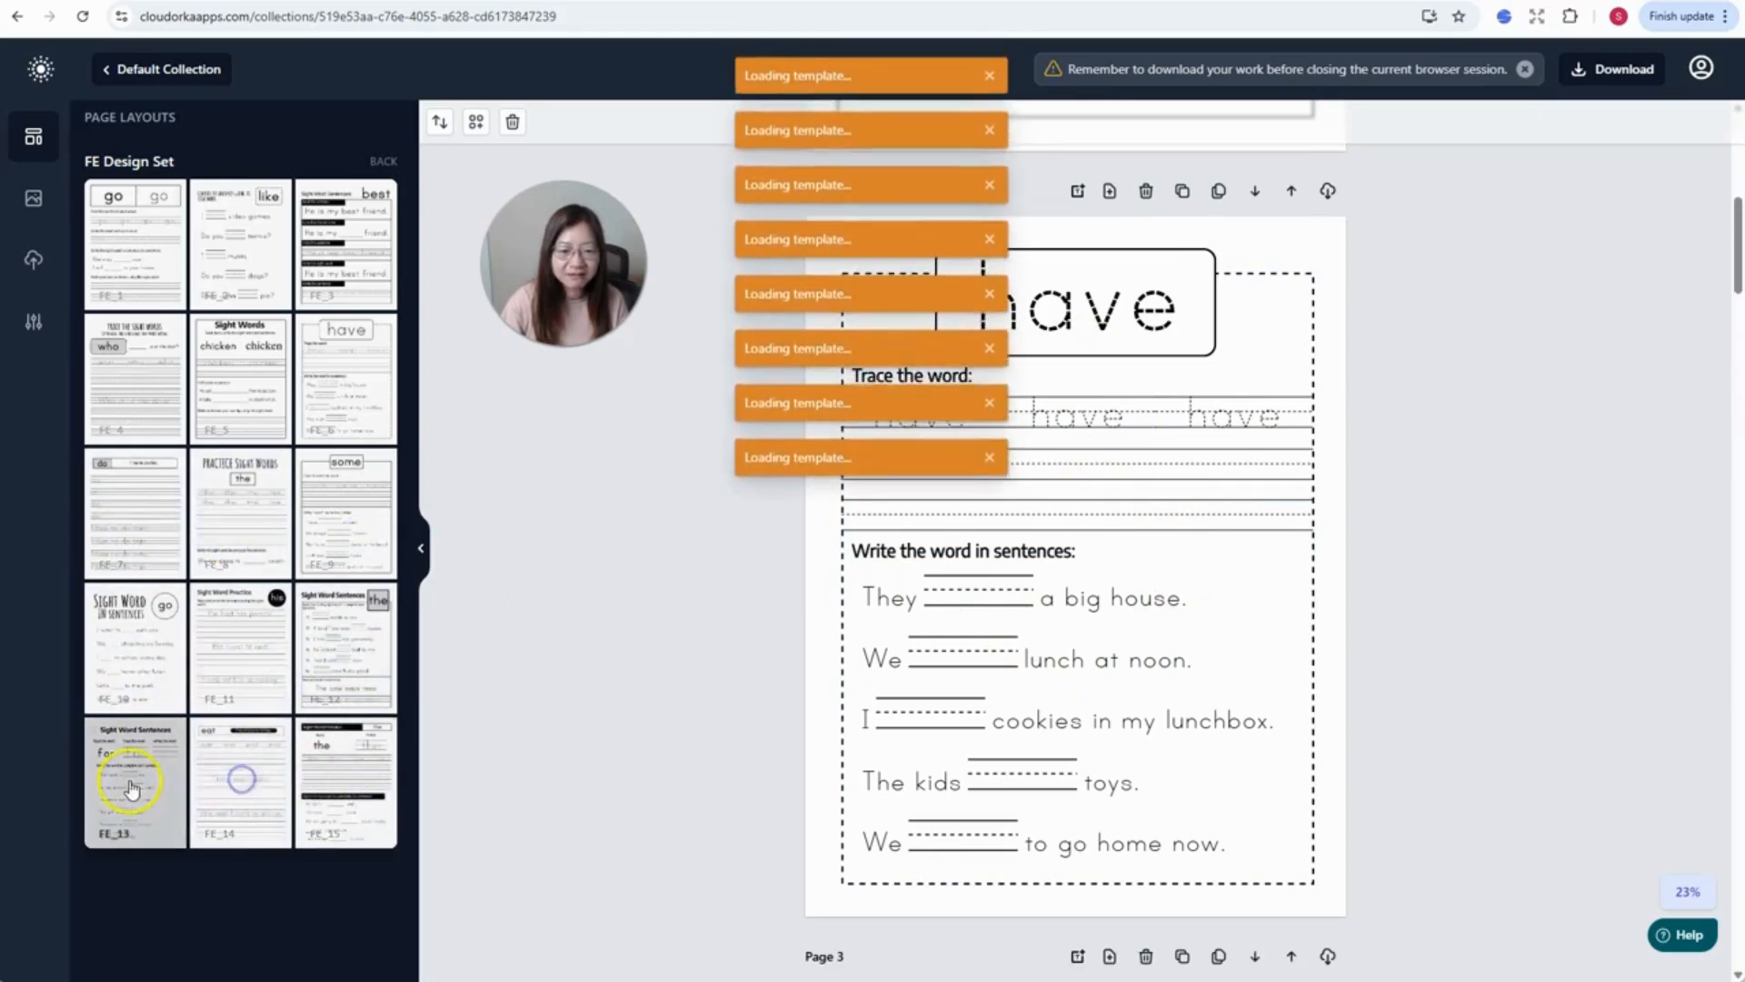
left_click(130, 780)
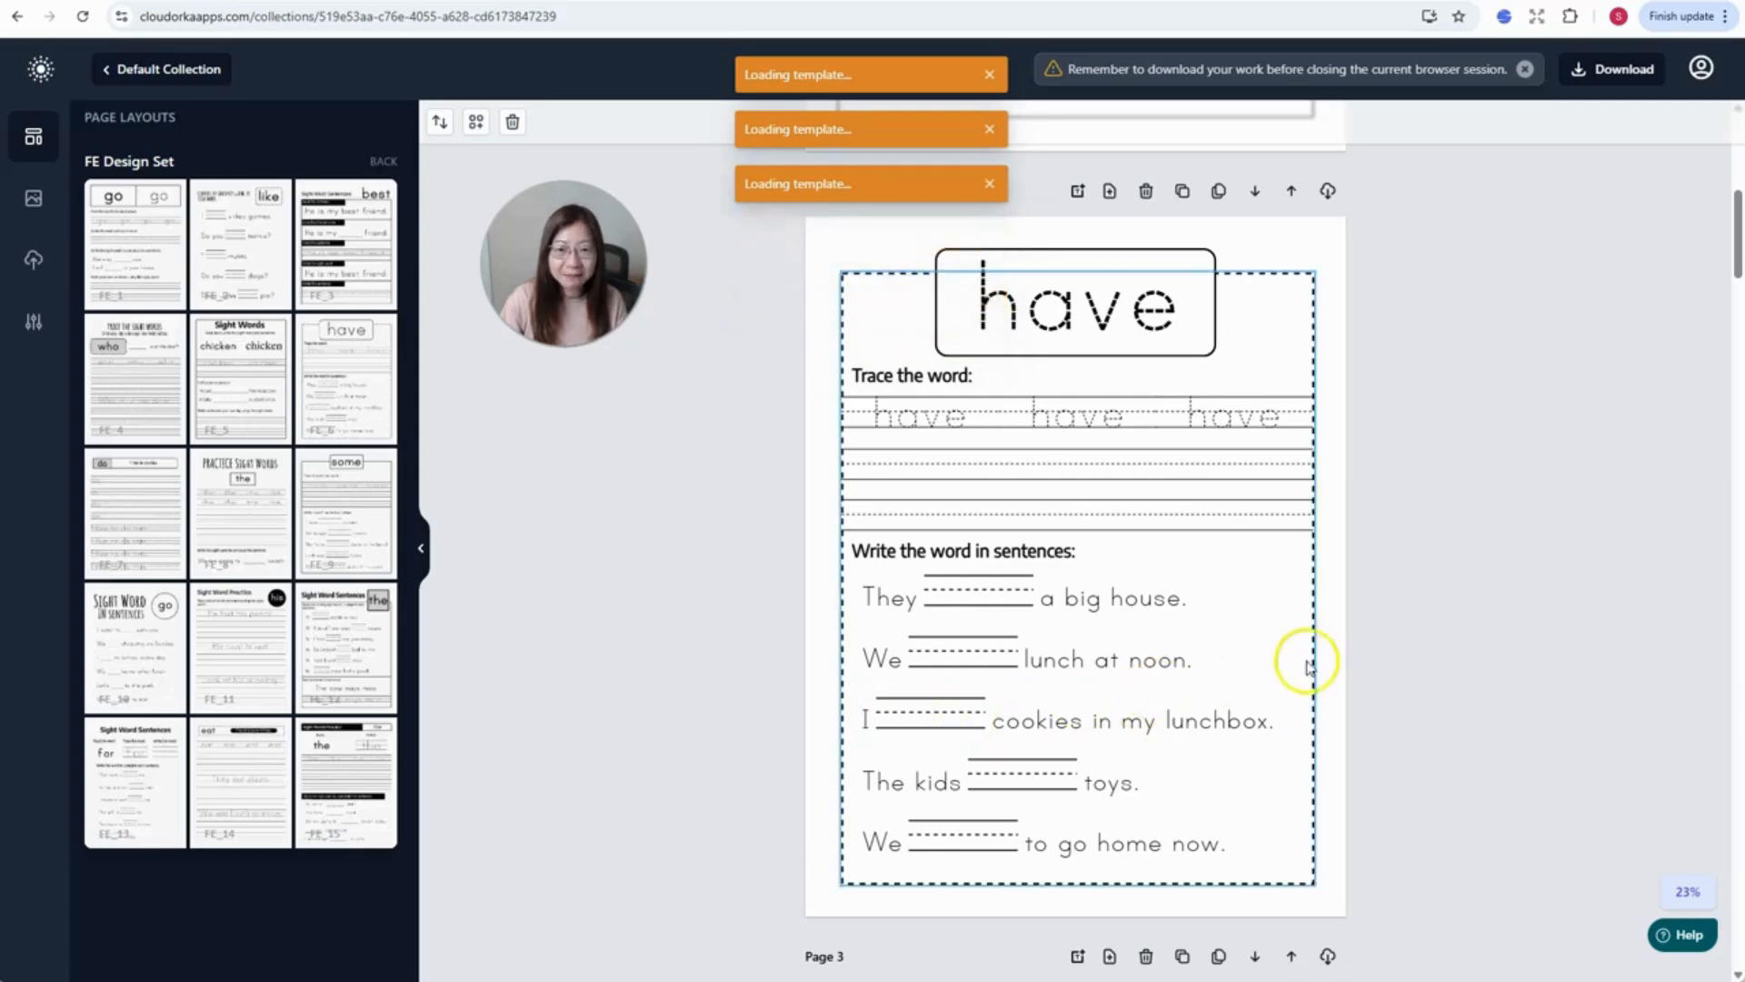
scroll(1366, 619, "down", 15)
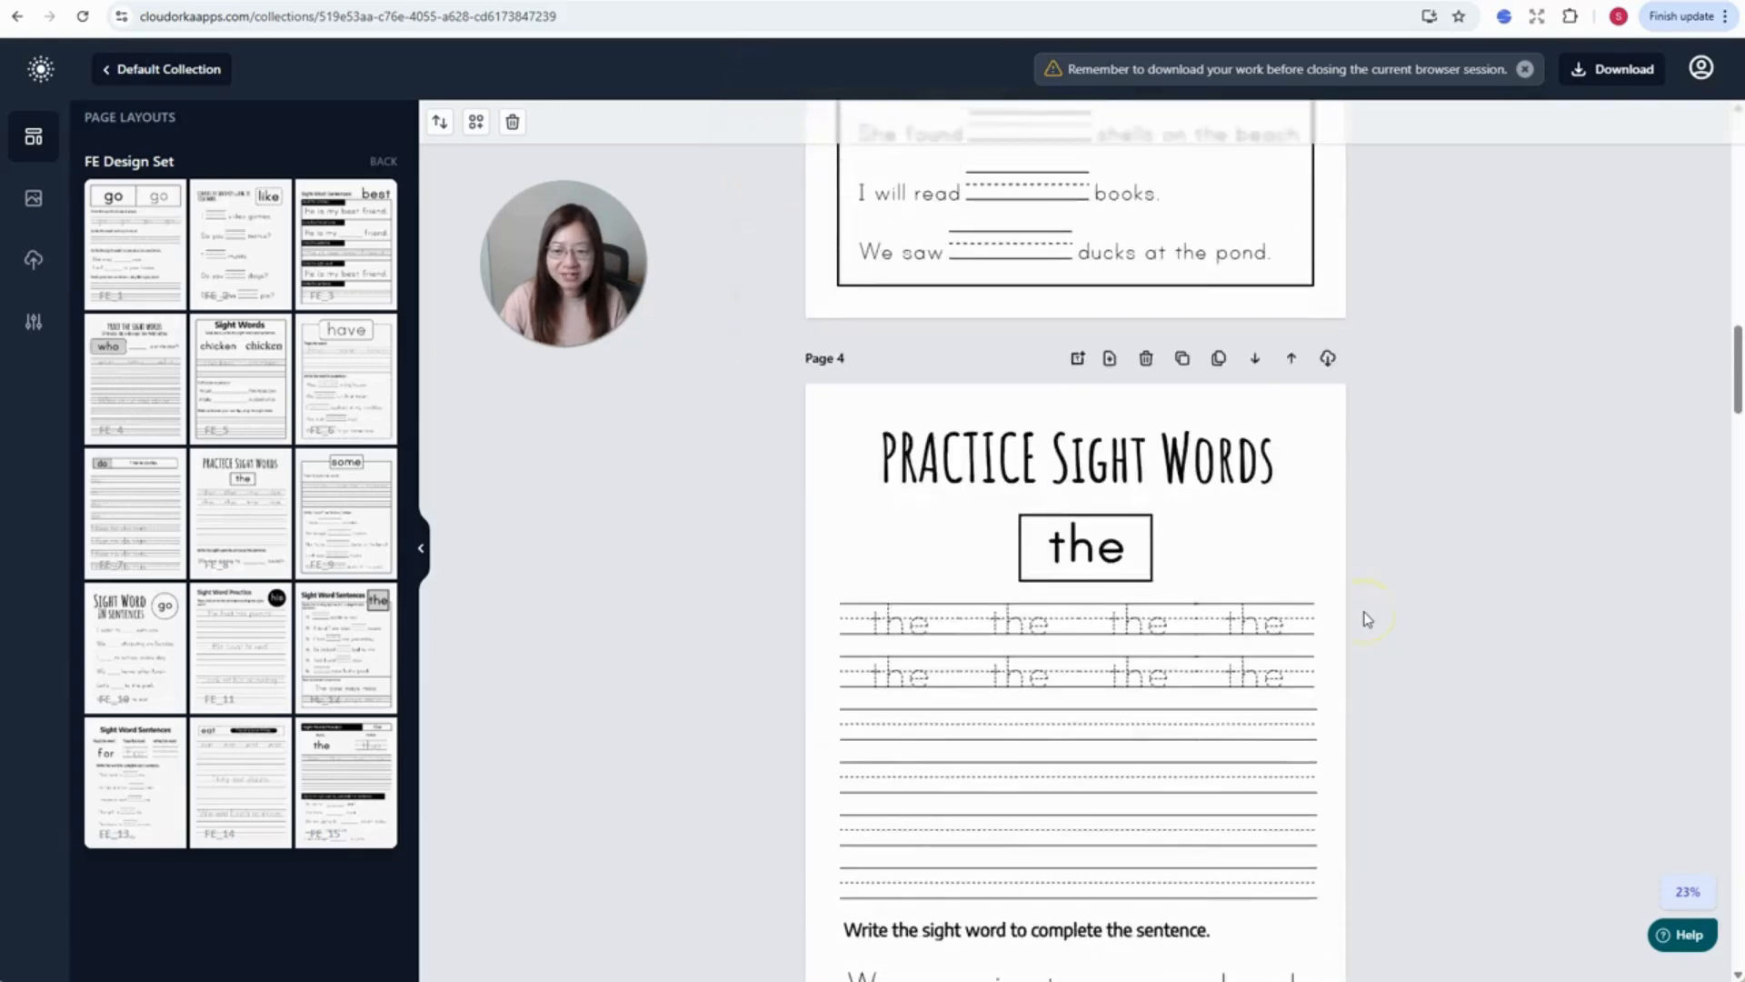
scroll(1150, 517, "down", 12)
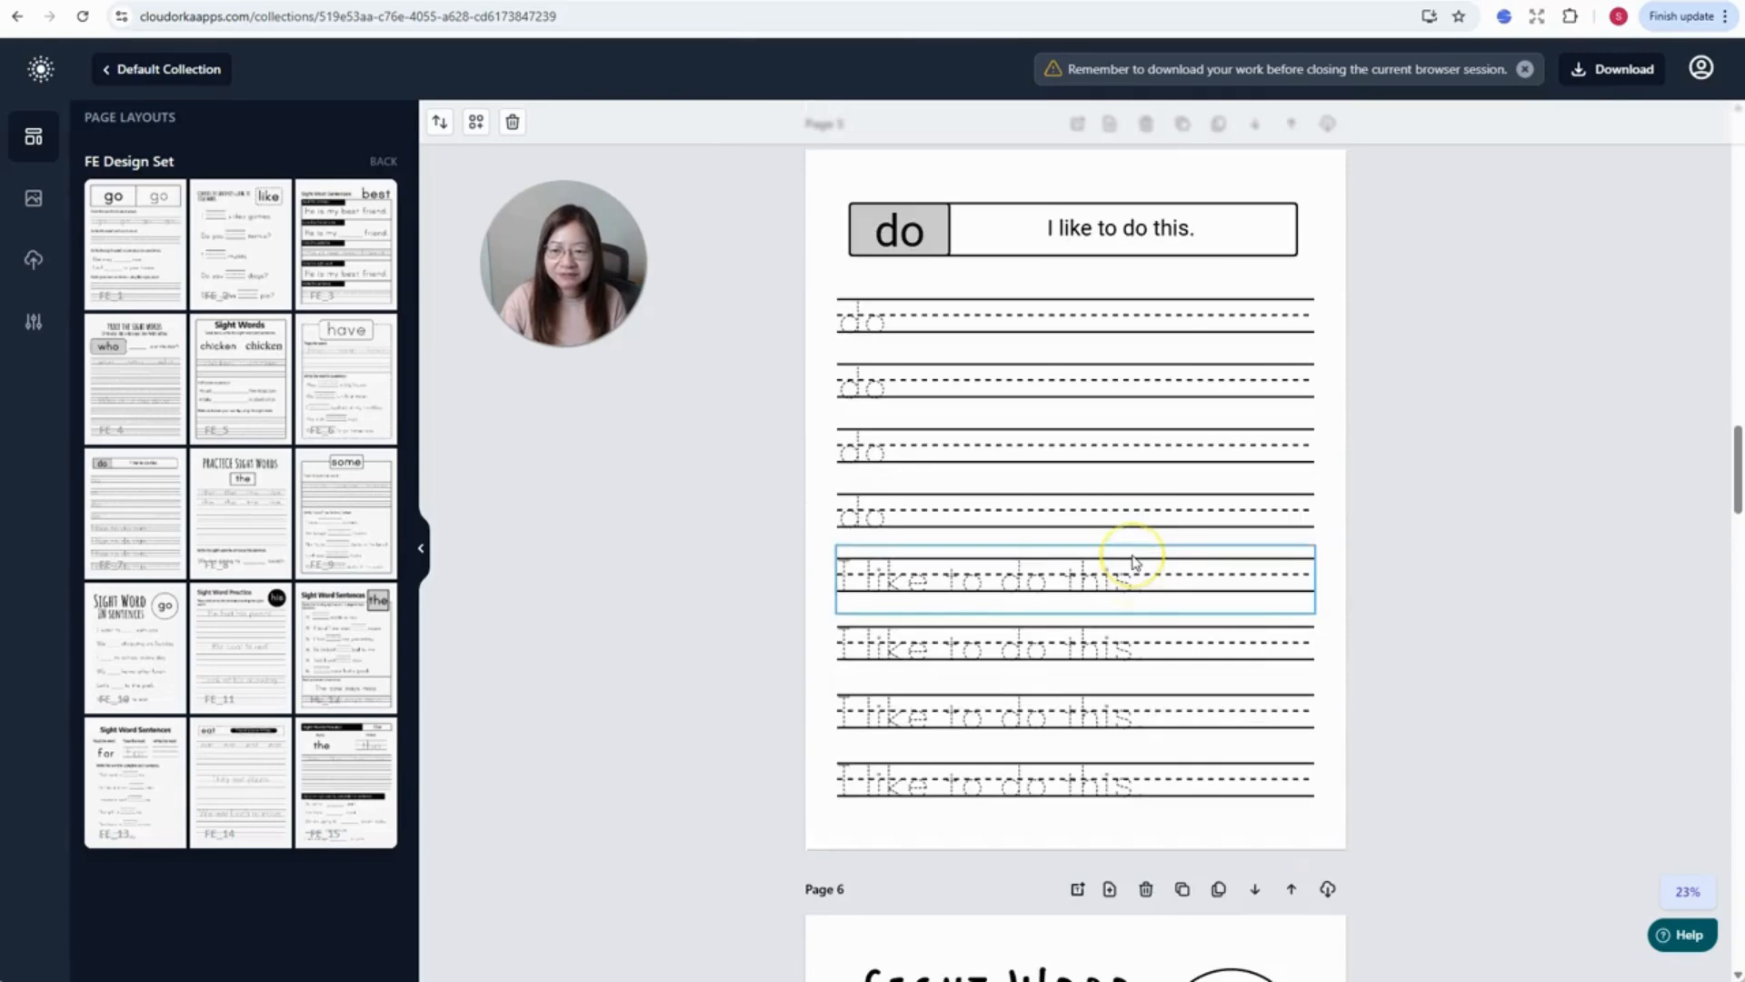
scroll(1135, 563, "down", 10)
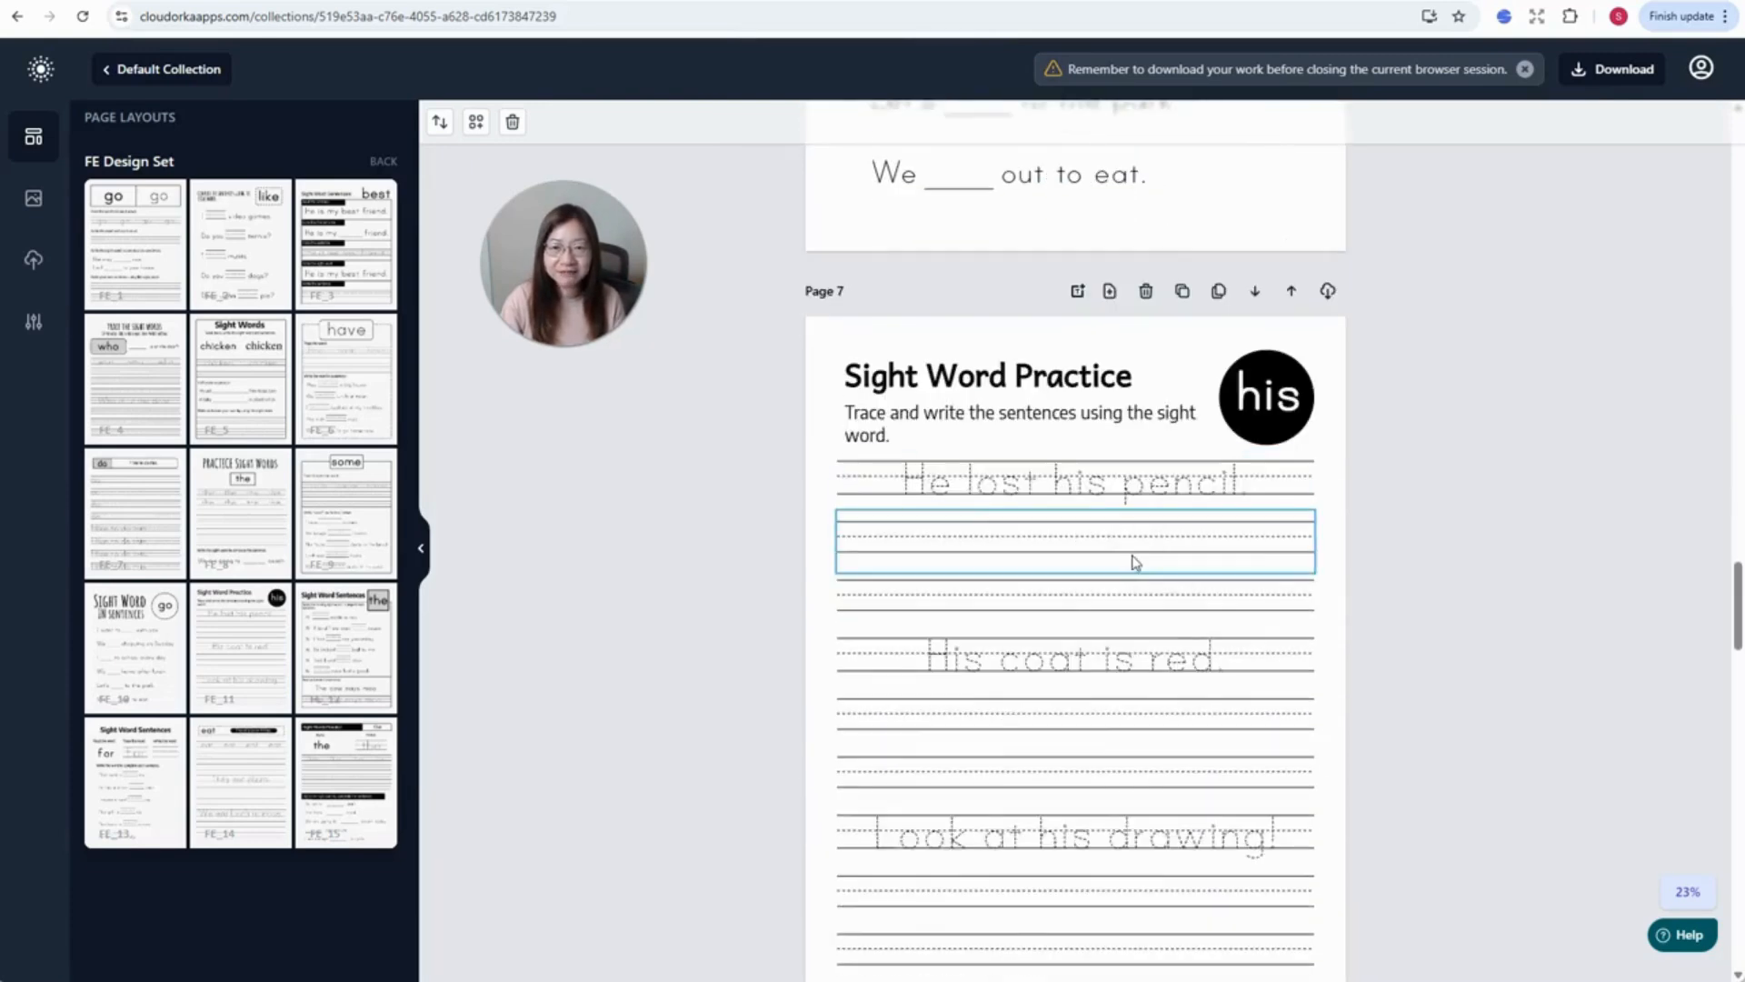
scroll(1135, 563, "down", 2)
scroll(1136, 562, "down", 6)
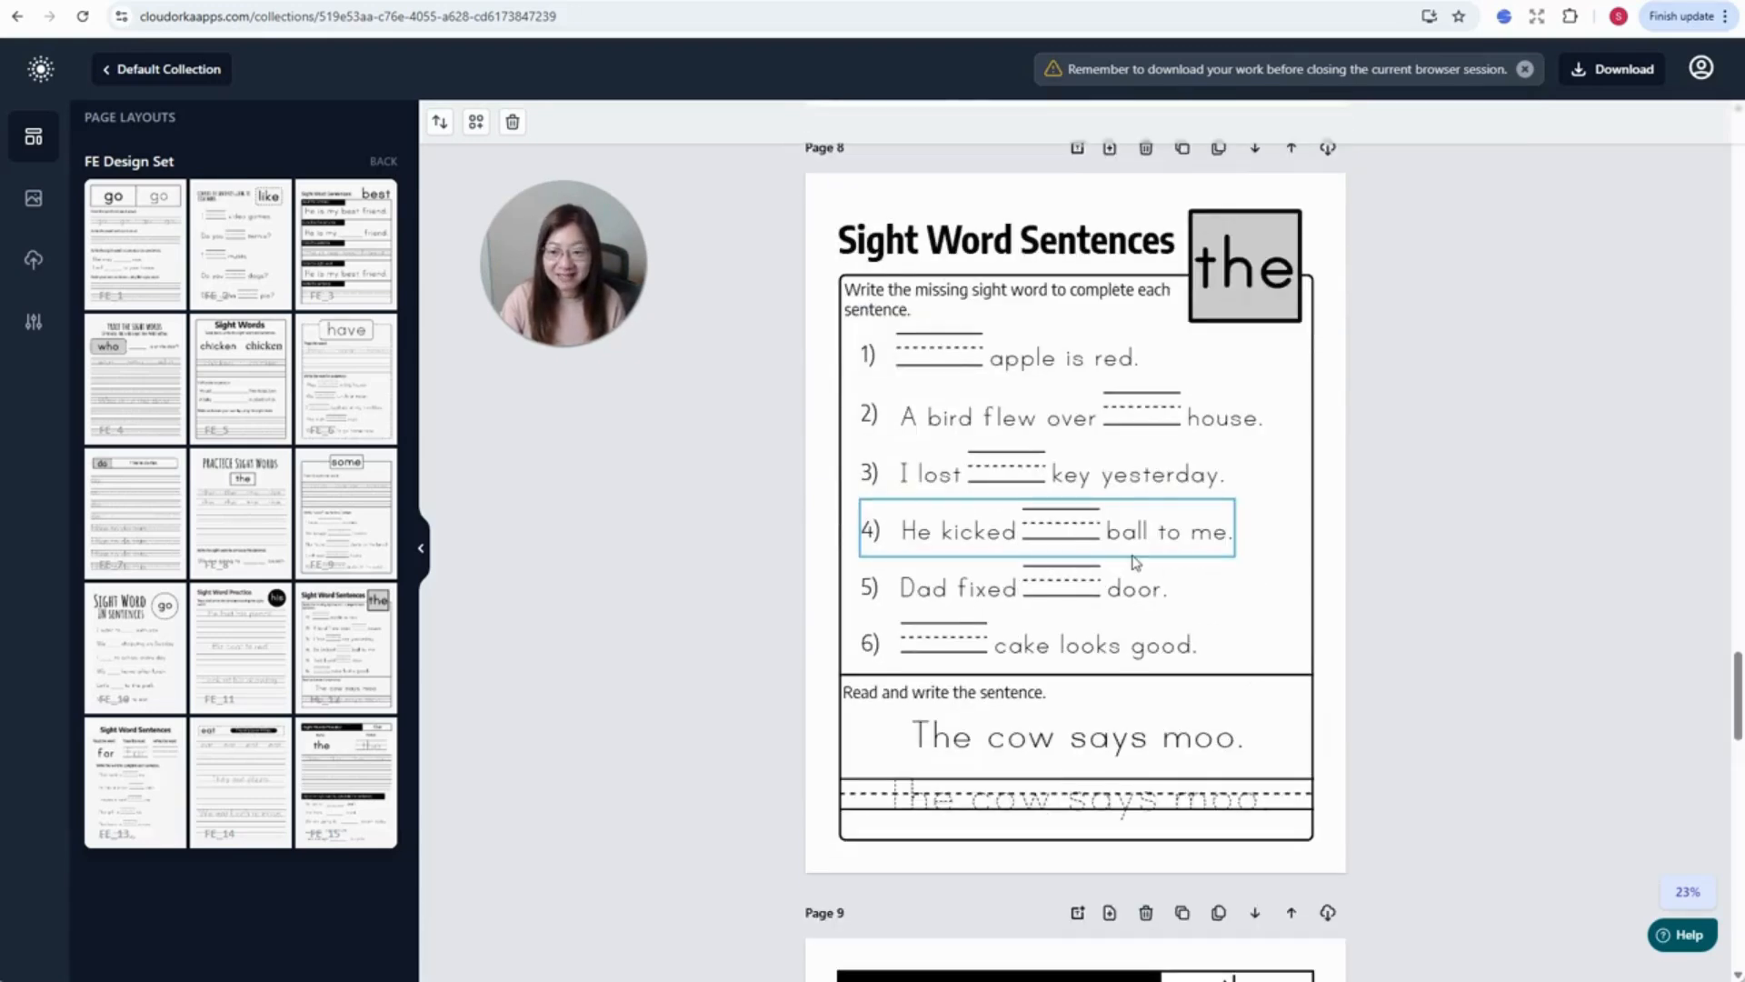
scroll(1136, 563, "down", 6)
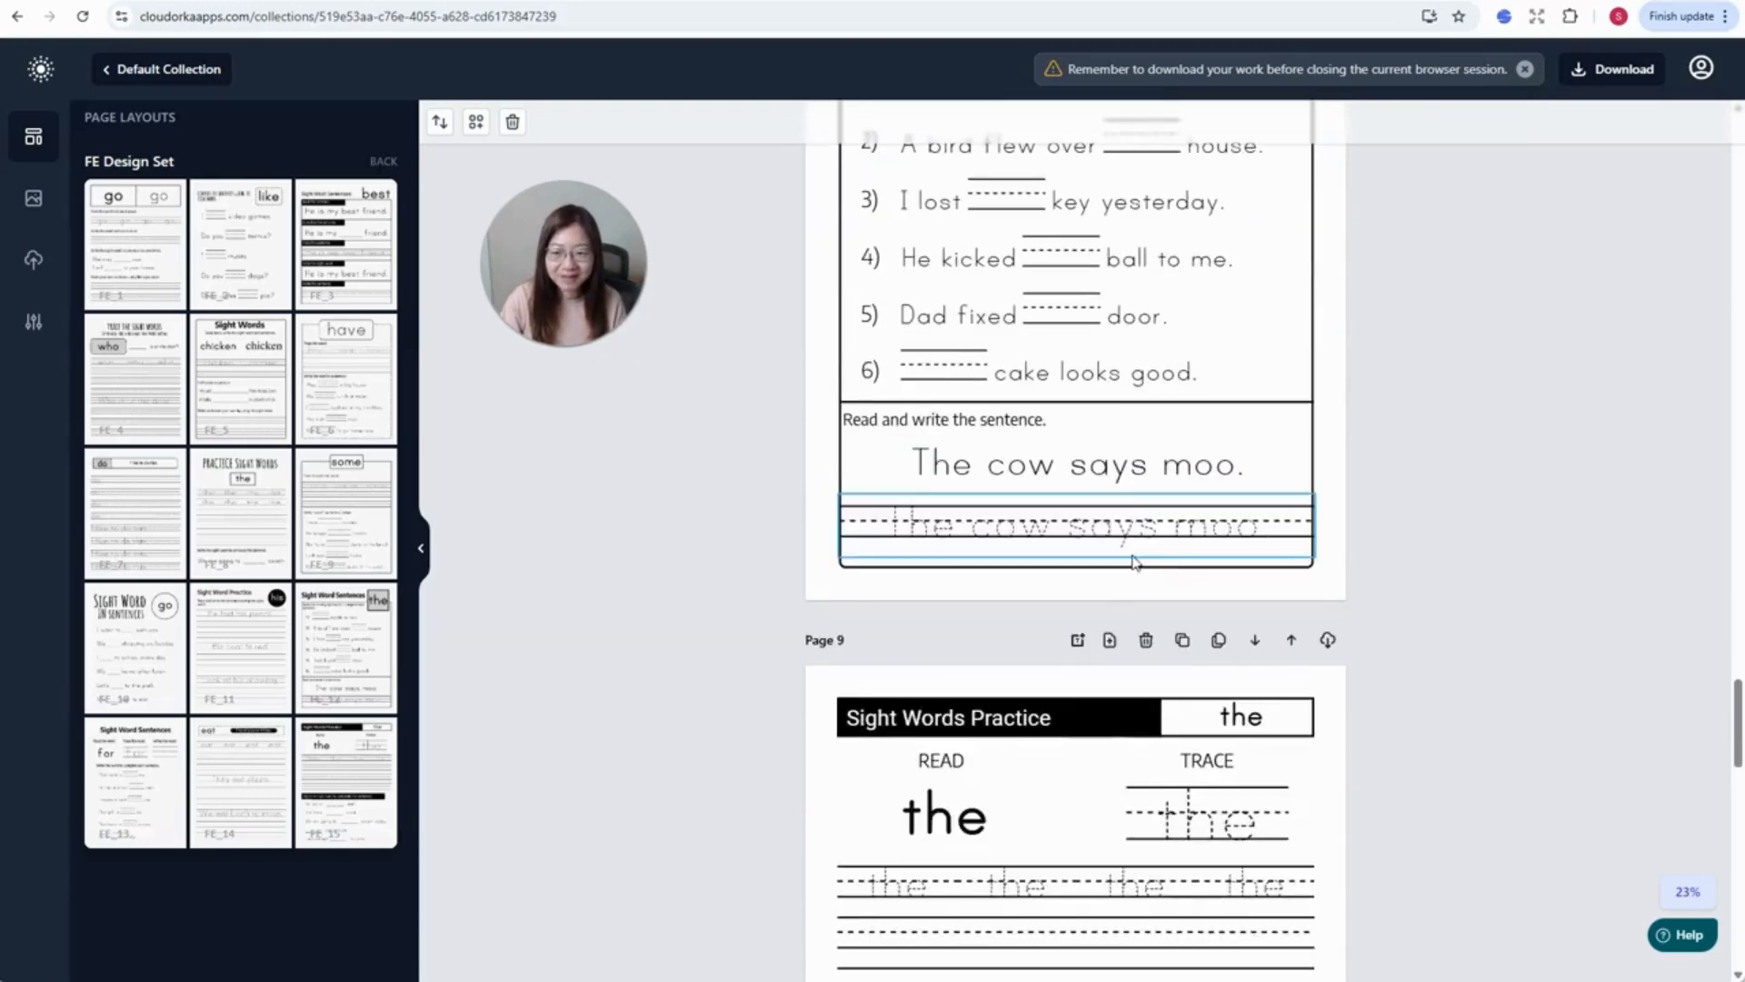
scroll(1135, 562, "up", 1)
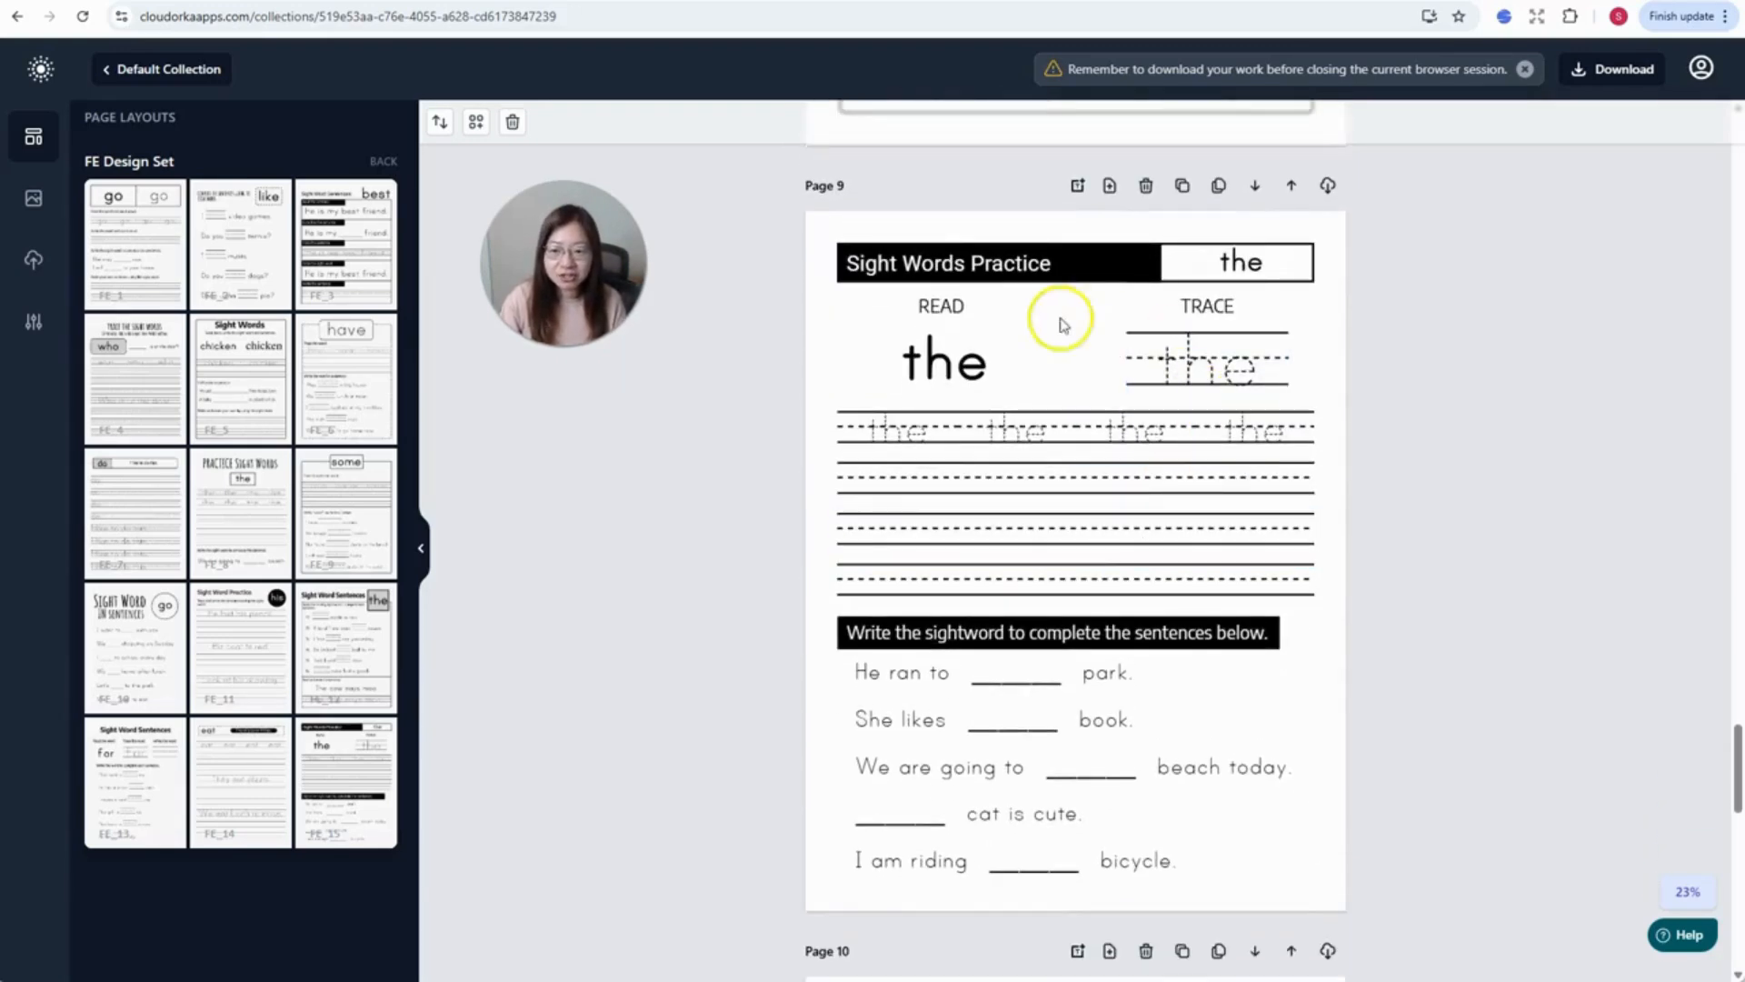
- Select Page 9's title word and change the page-wide sight word from 'the' to 'big'
left_click(942, 450)
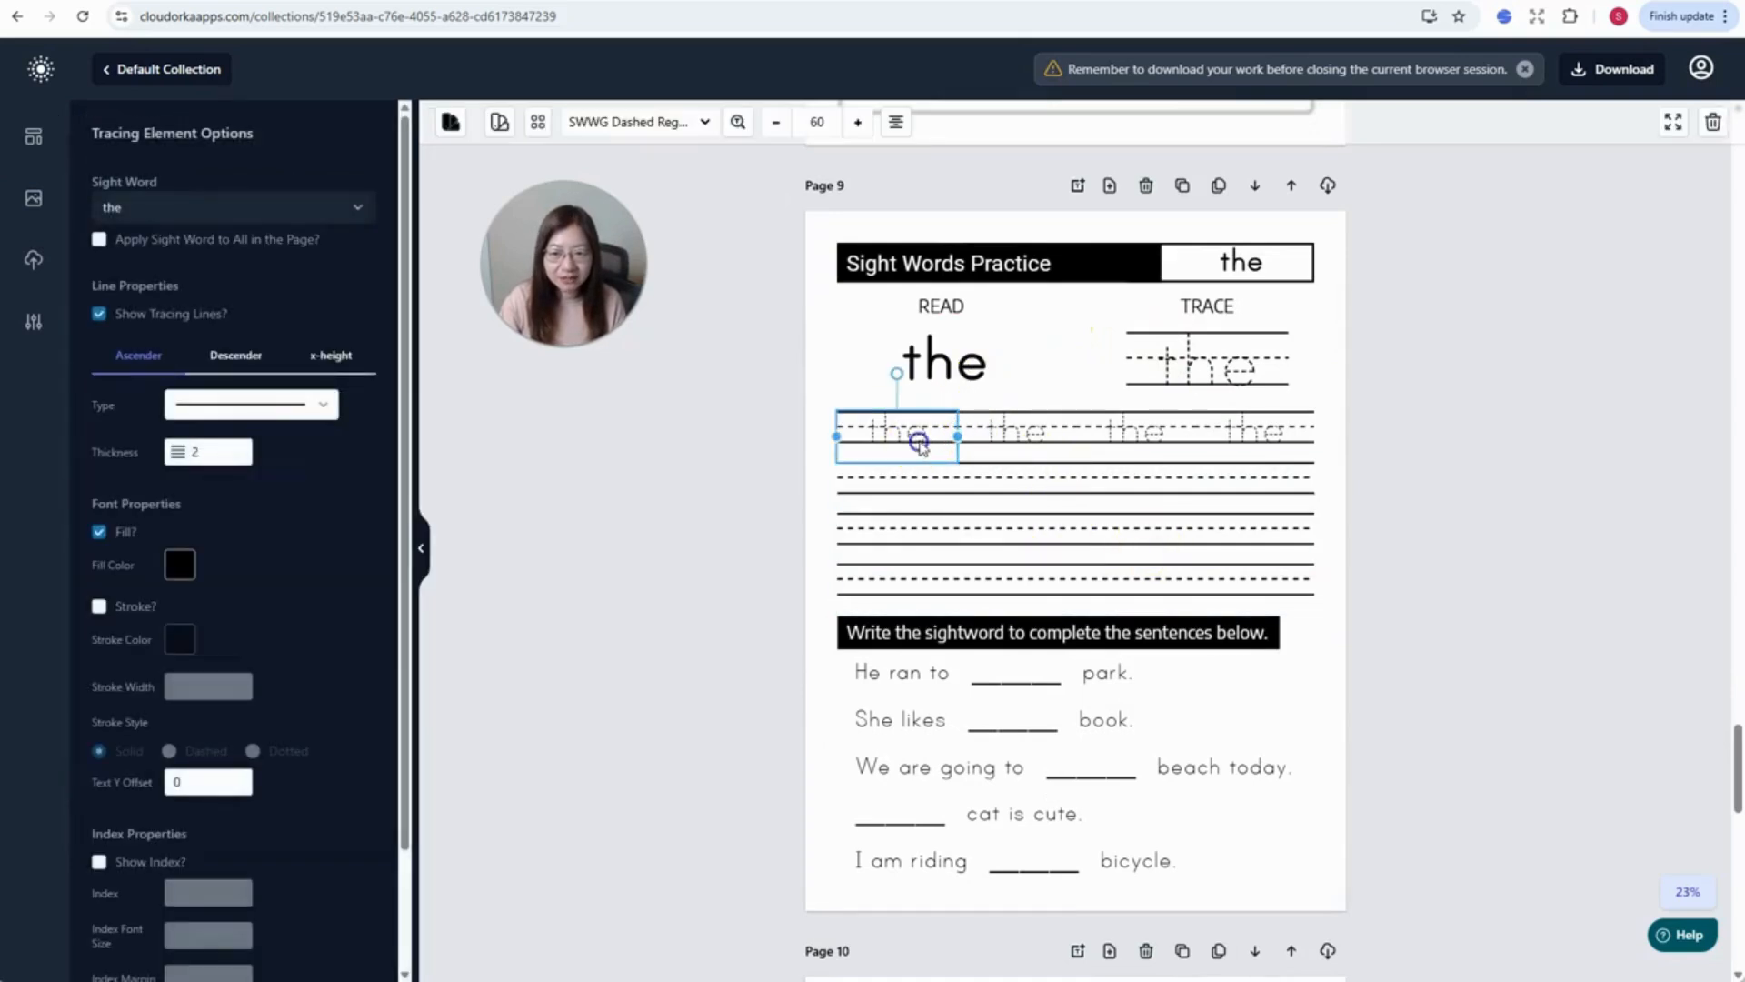
left_click(1264, 270)
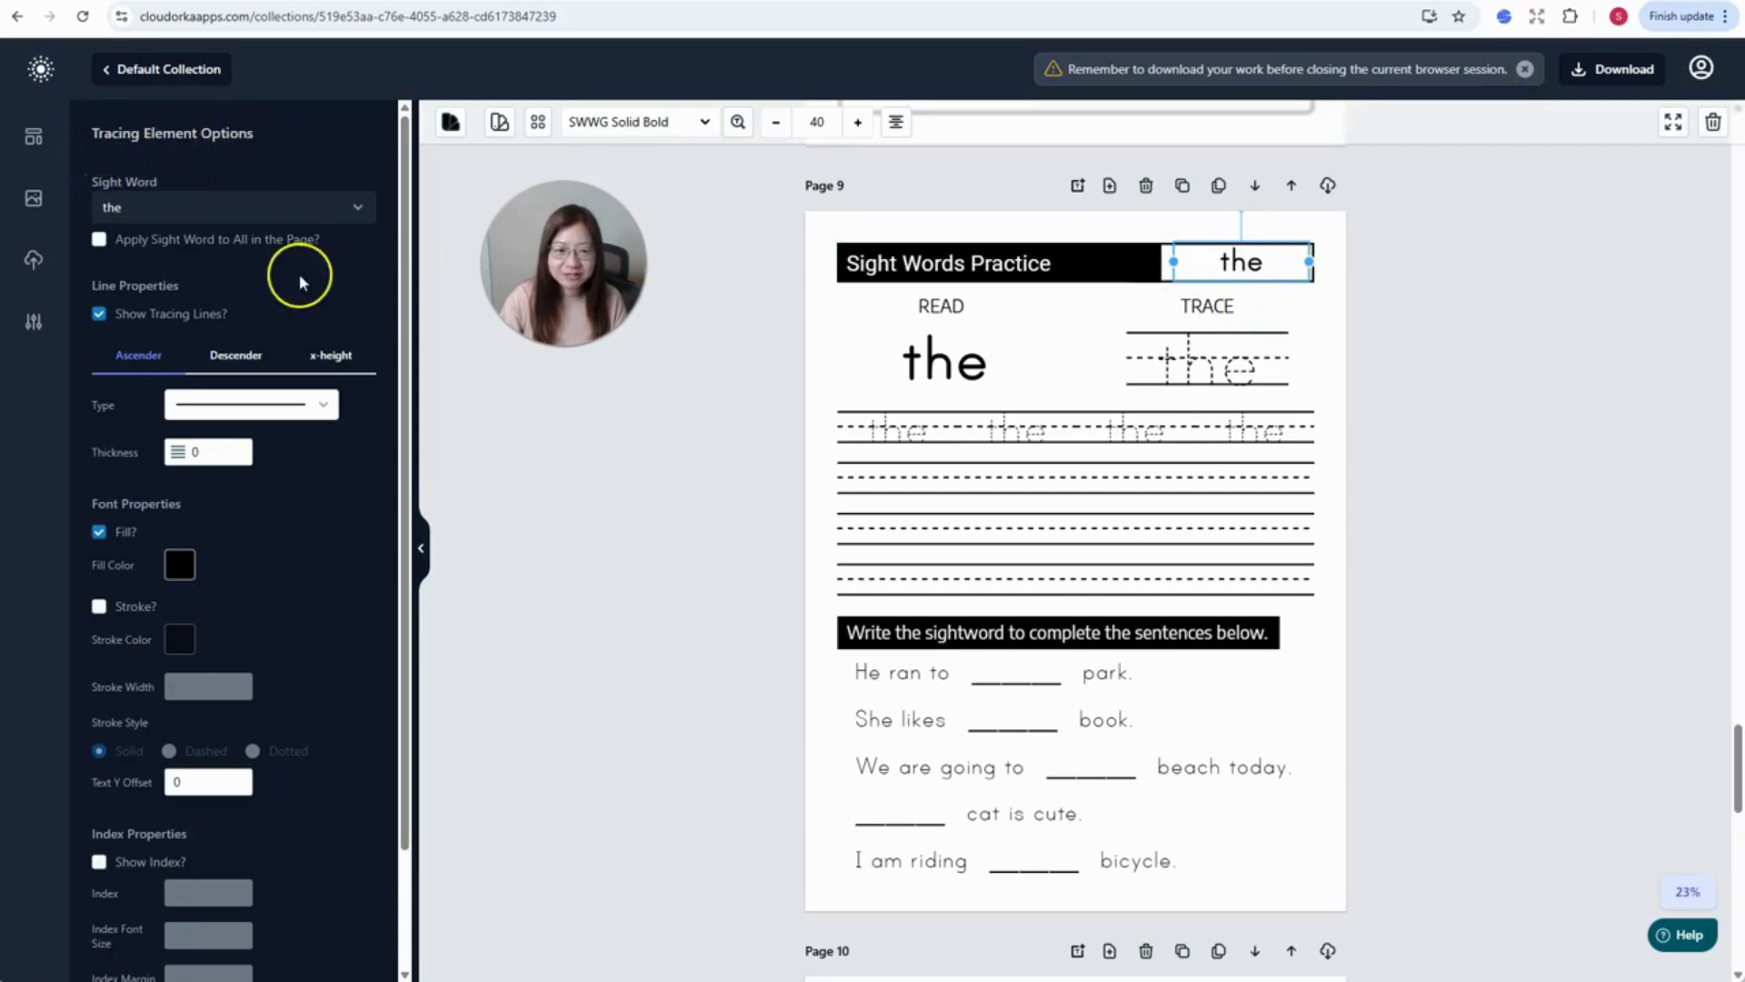
left_click(98, 241)
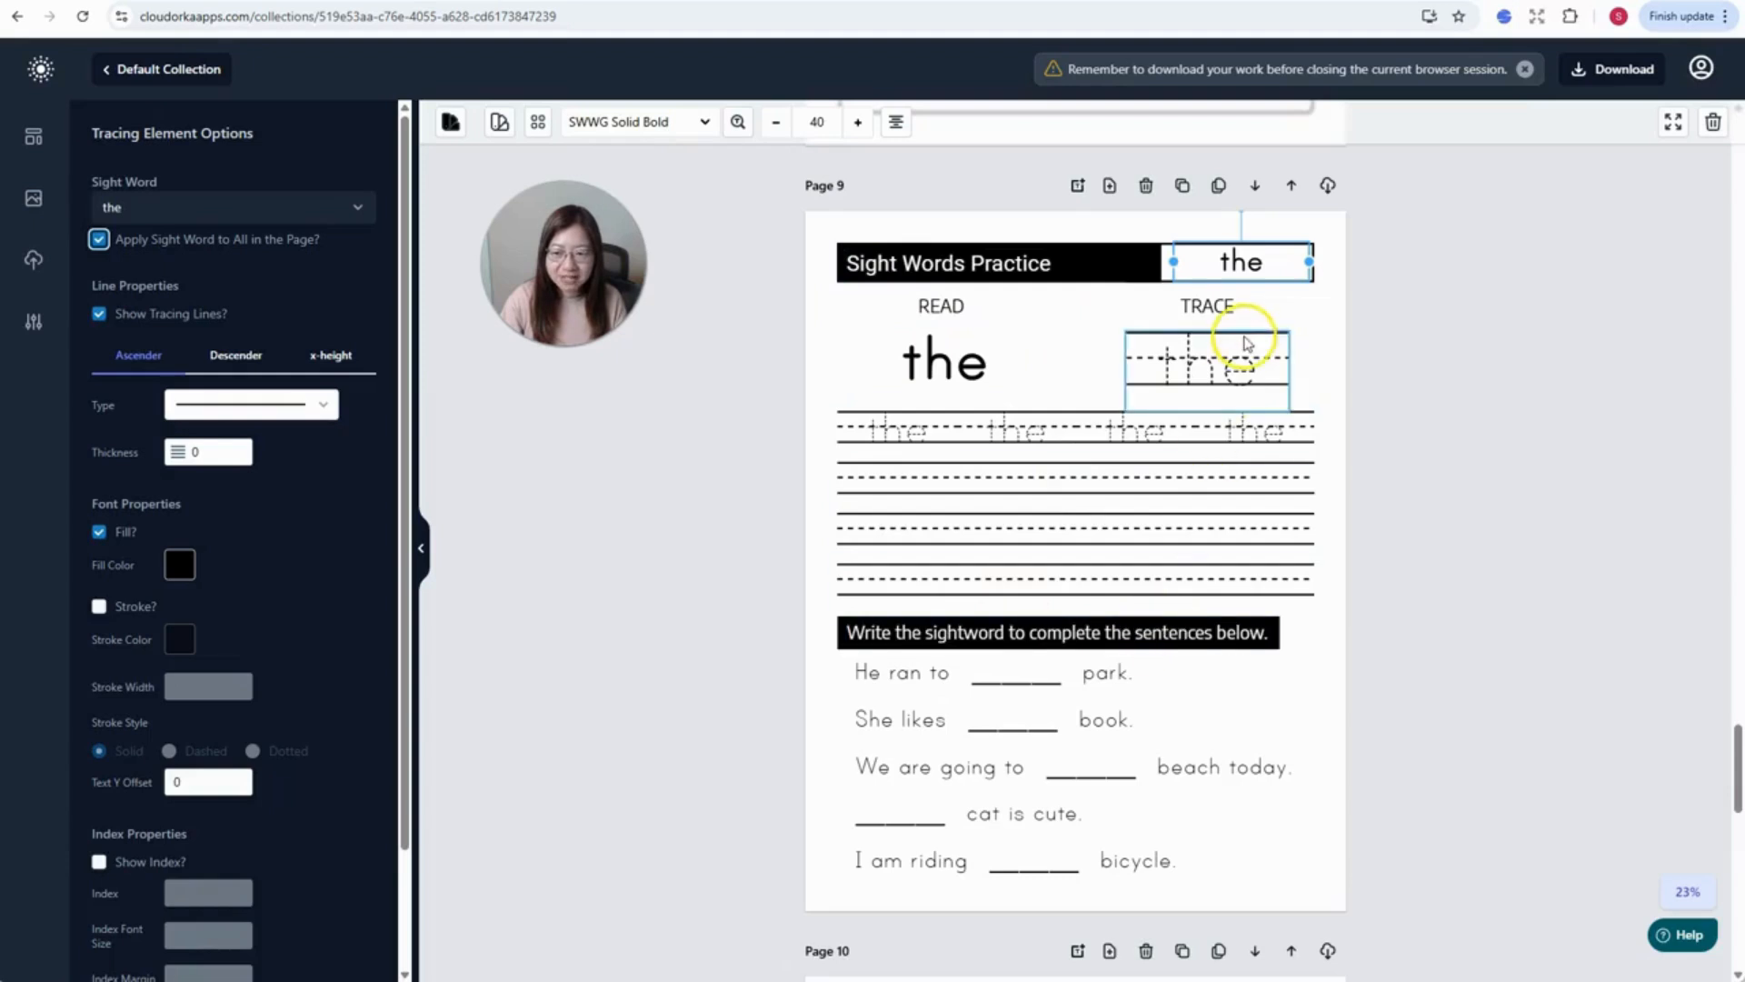
left_click(159, 222)
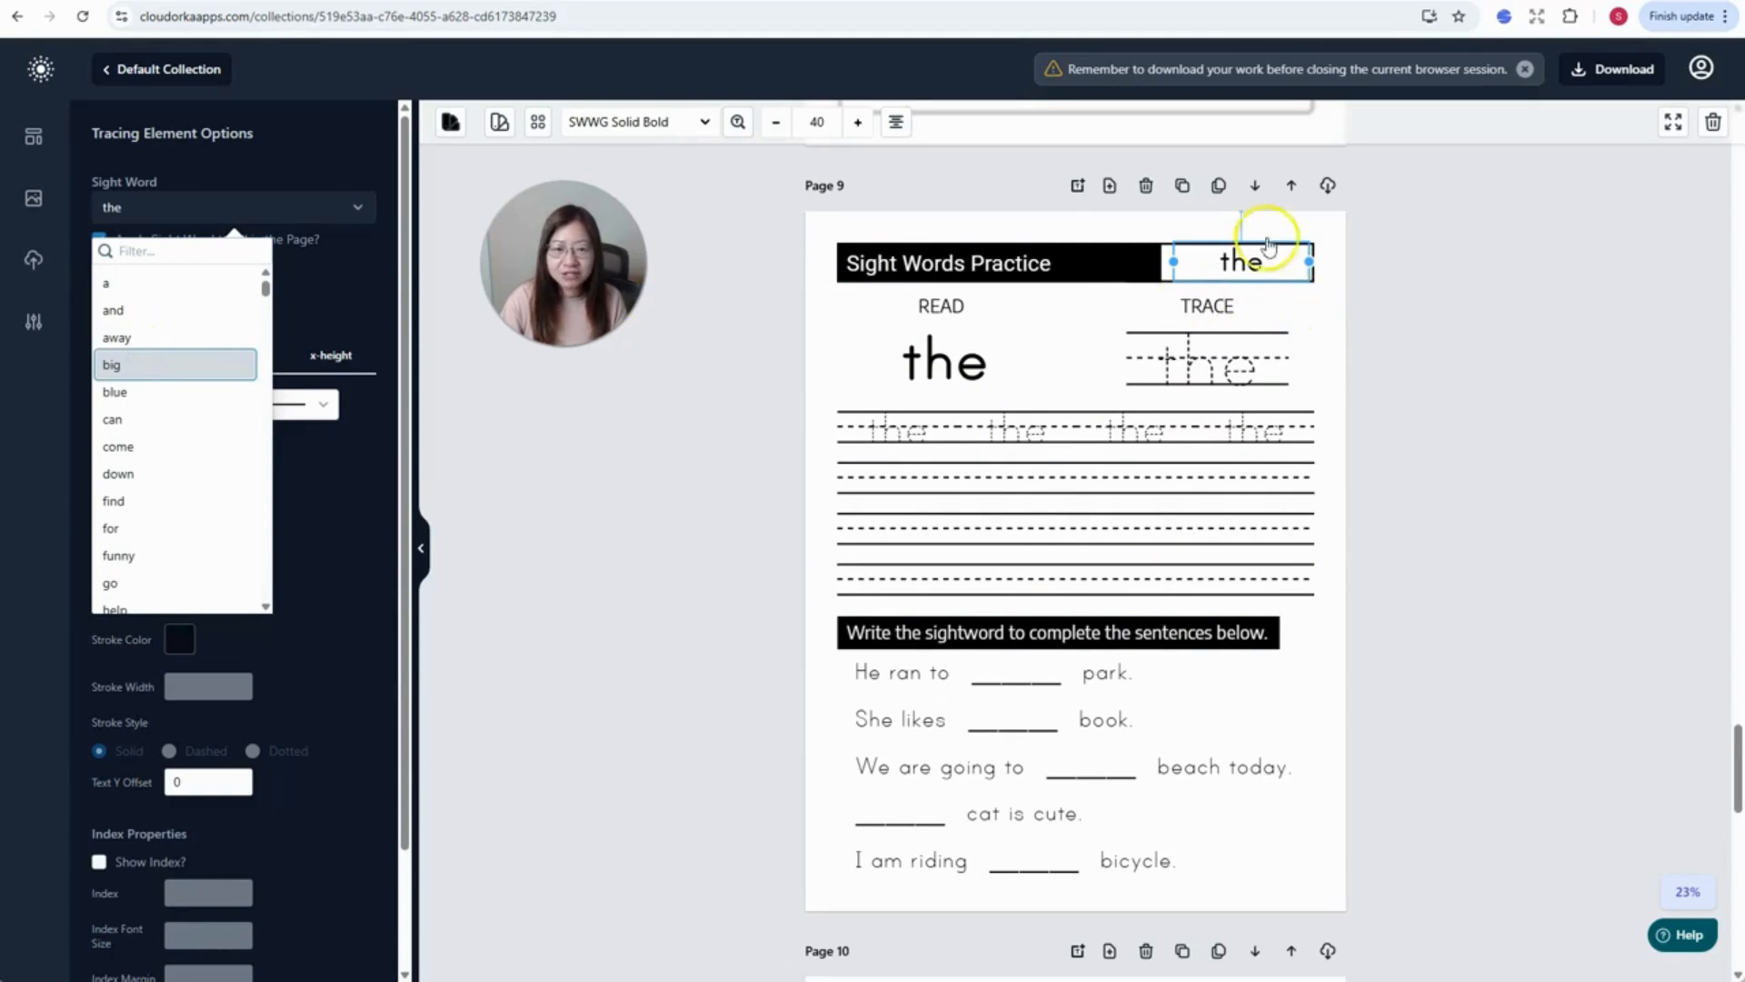
left_click(111, 364)
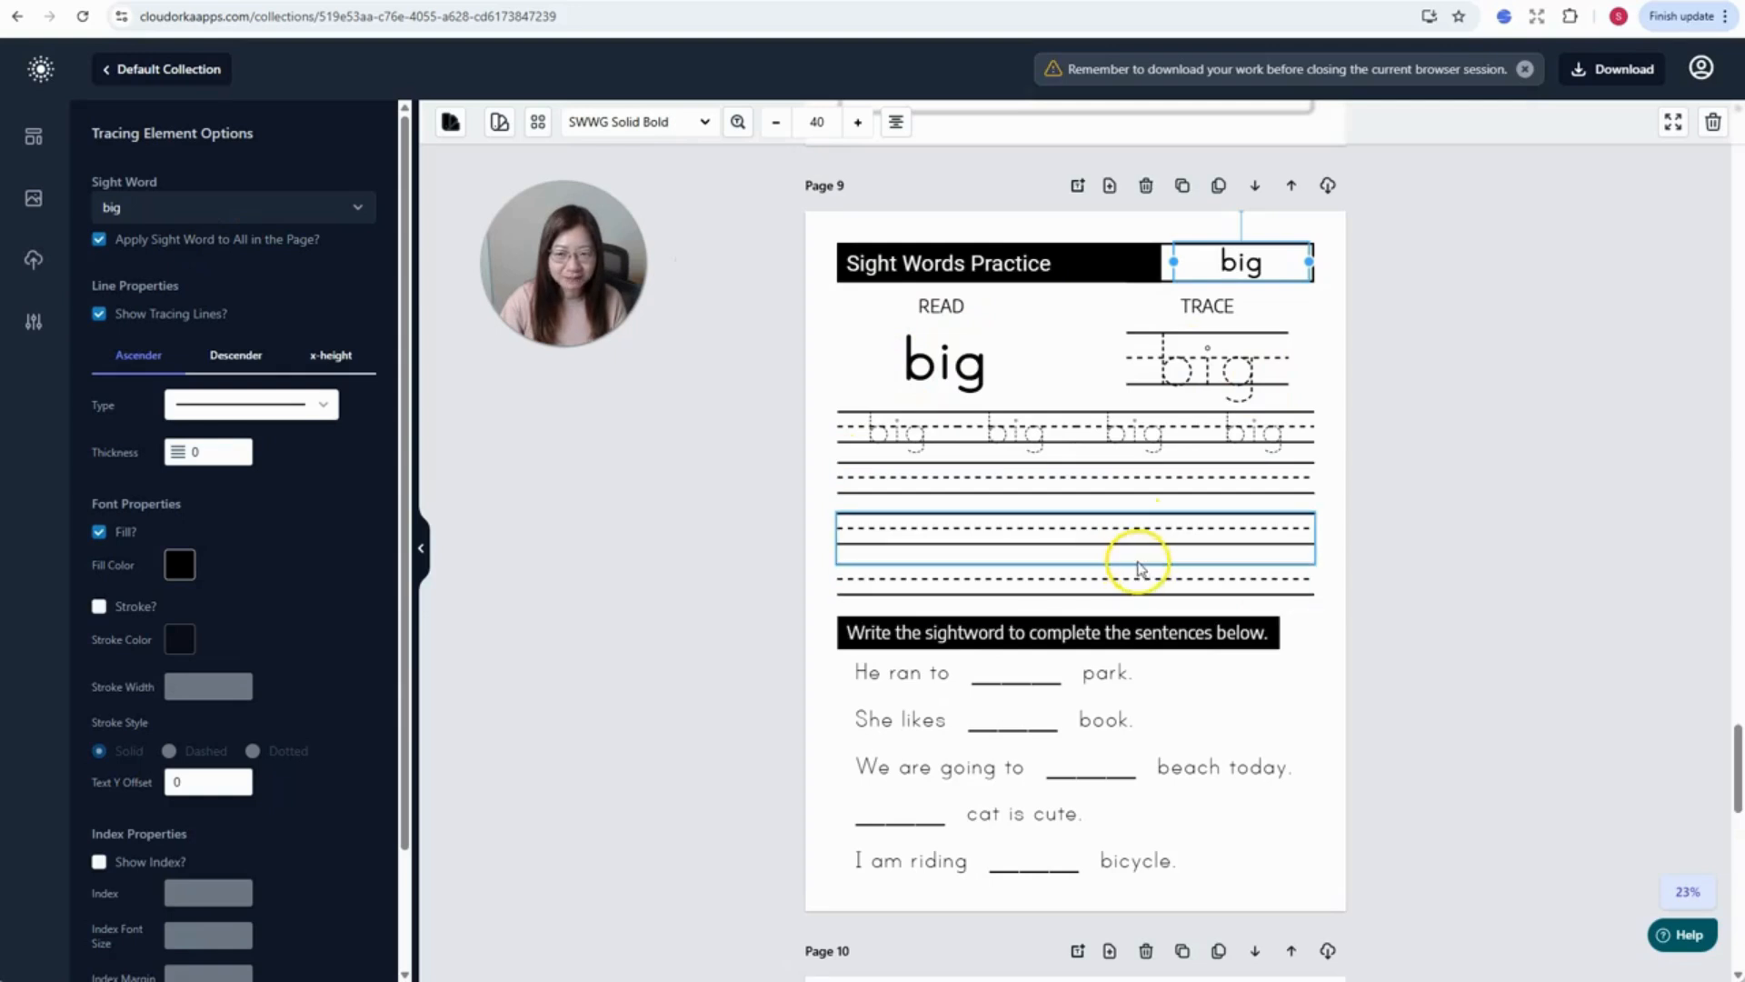
- Change Page 10's sight word from 'eat' to 'come'
scroll(1161, 401, "down", 10)
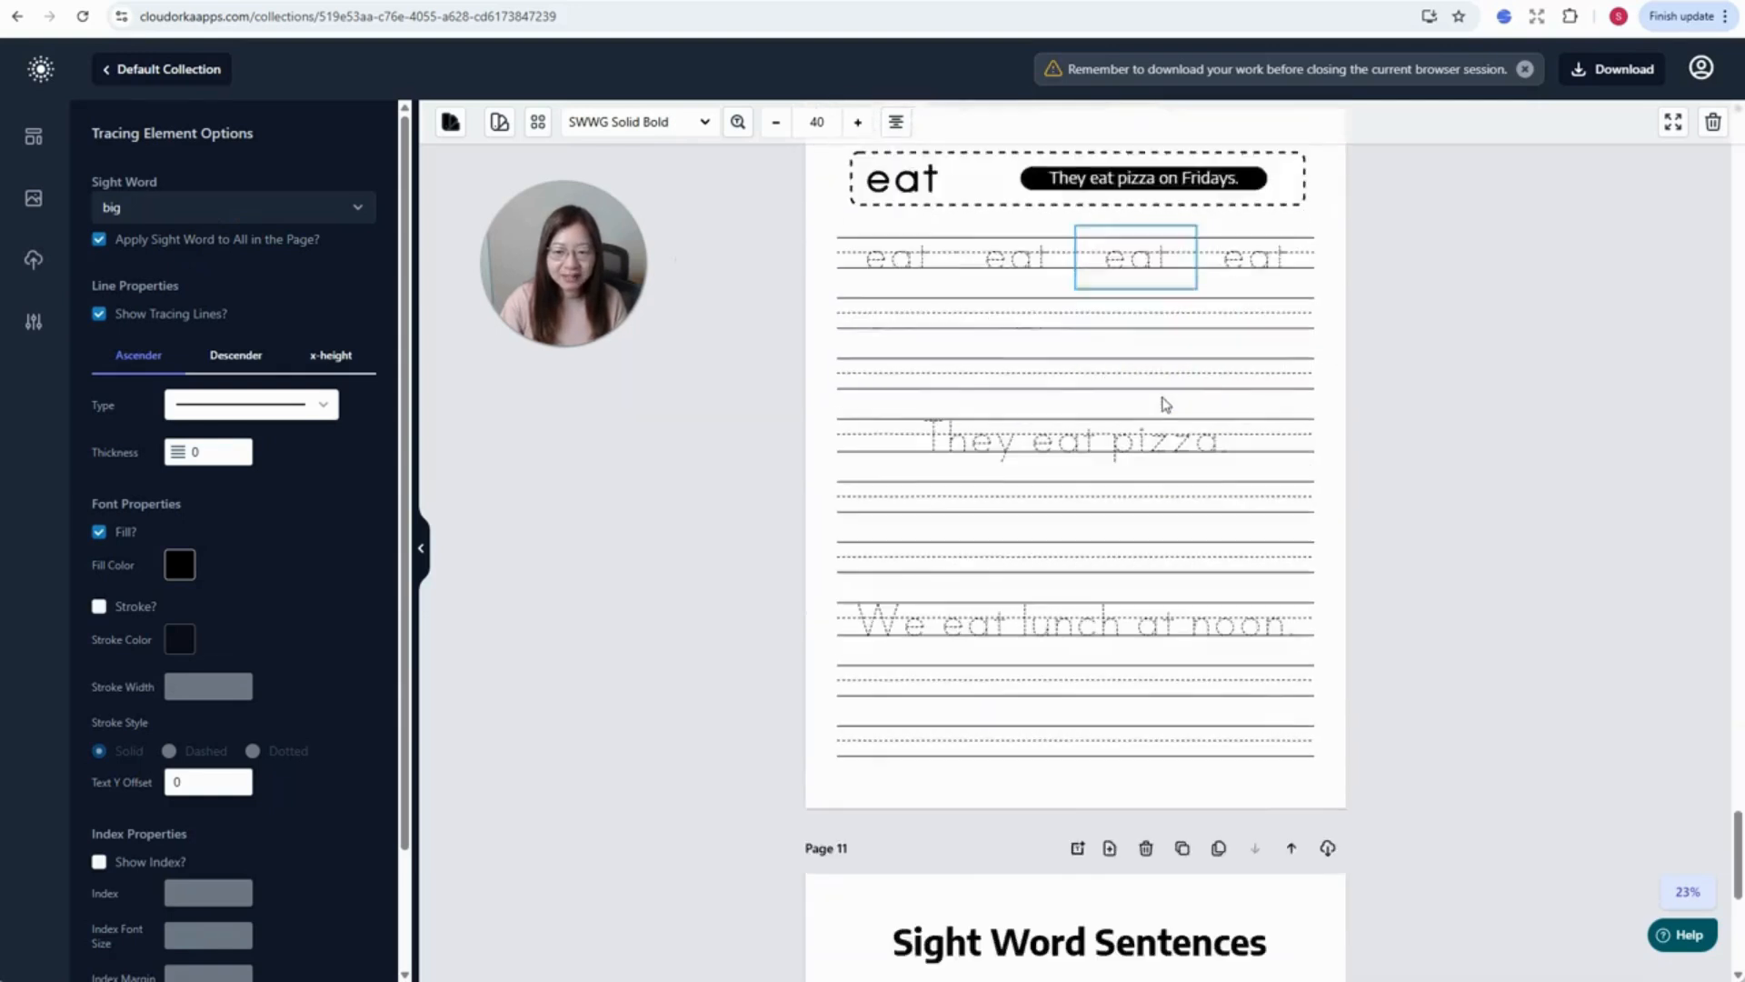
scroll(1165, 404, "up", 3)
left_click(926, 332)
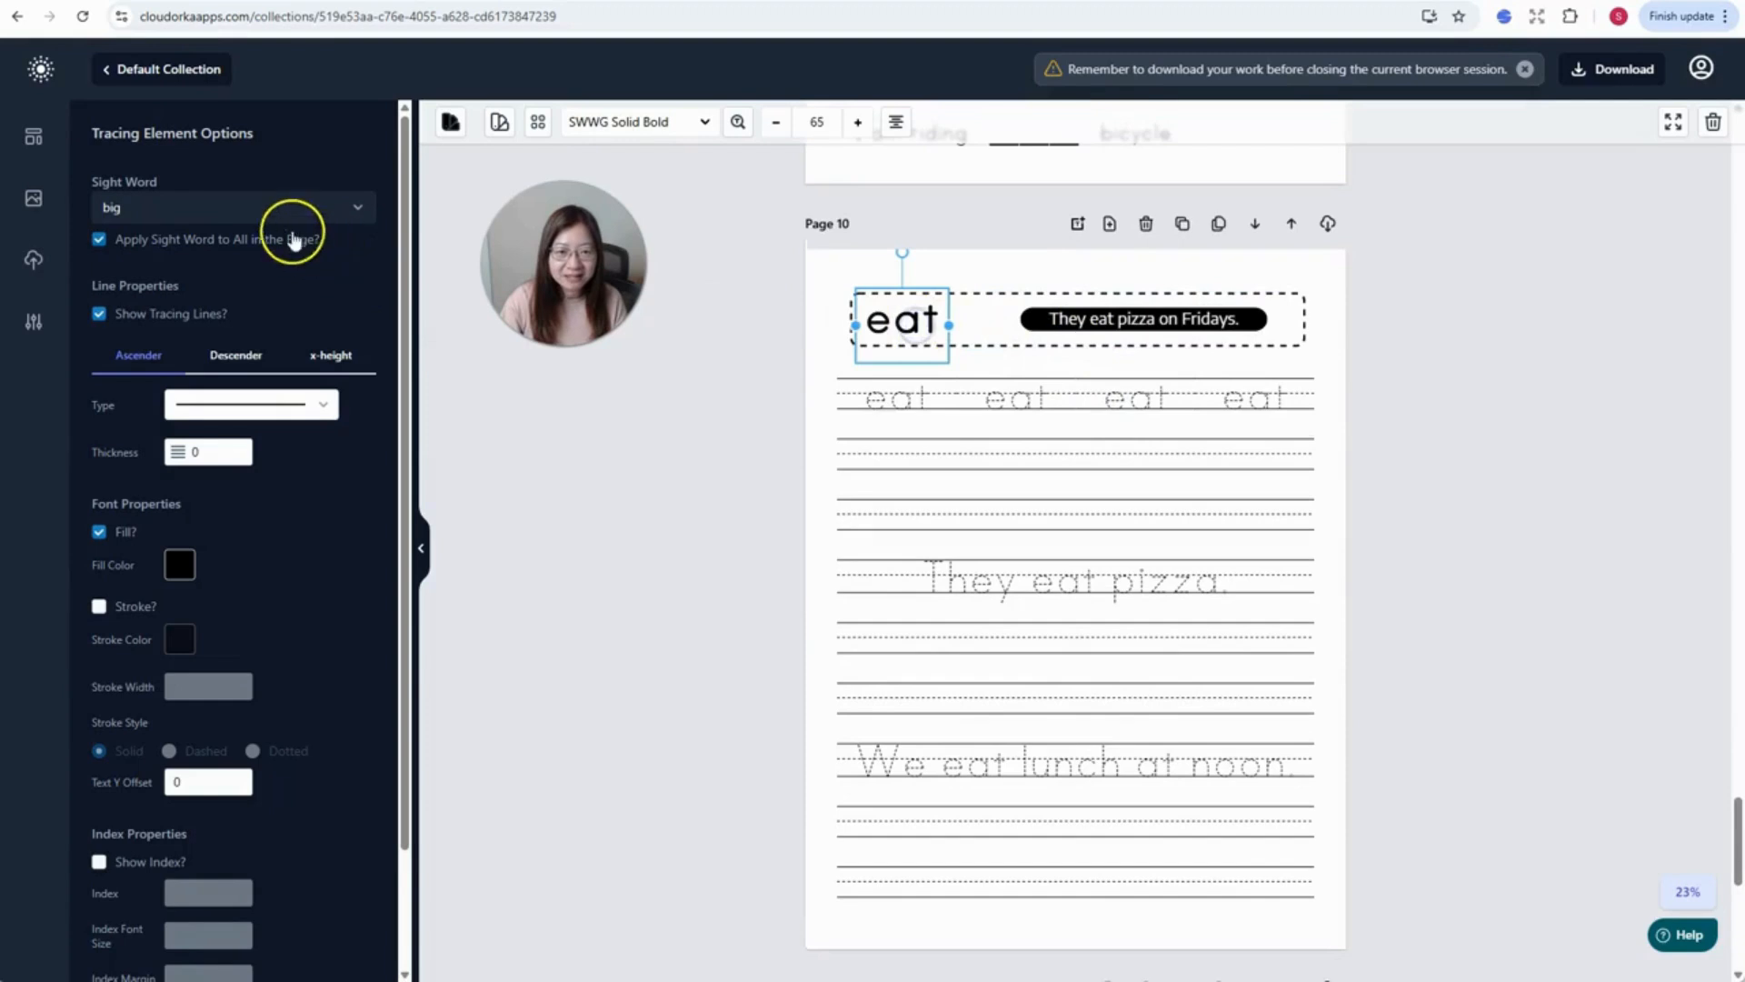
left_click(217, 211)
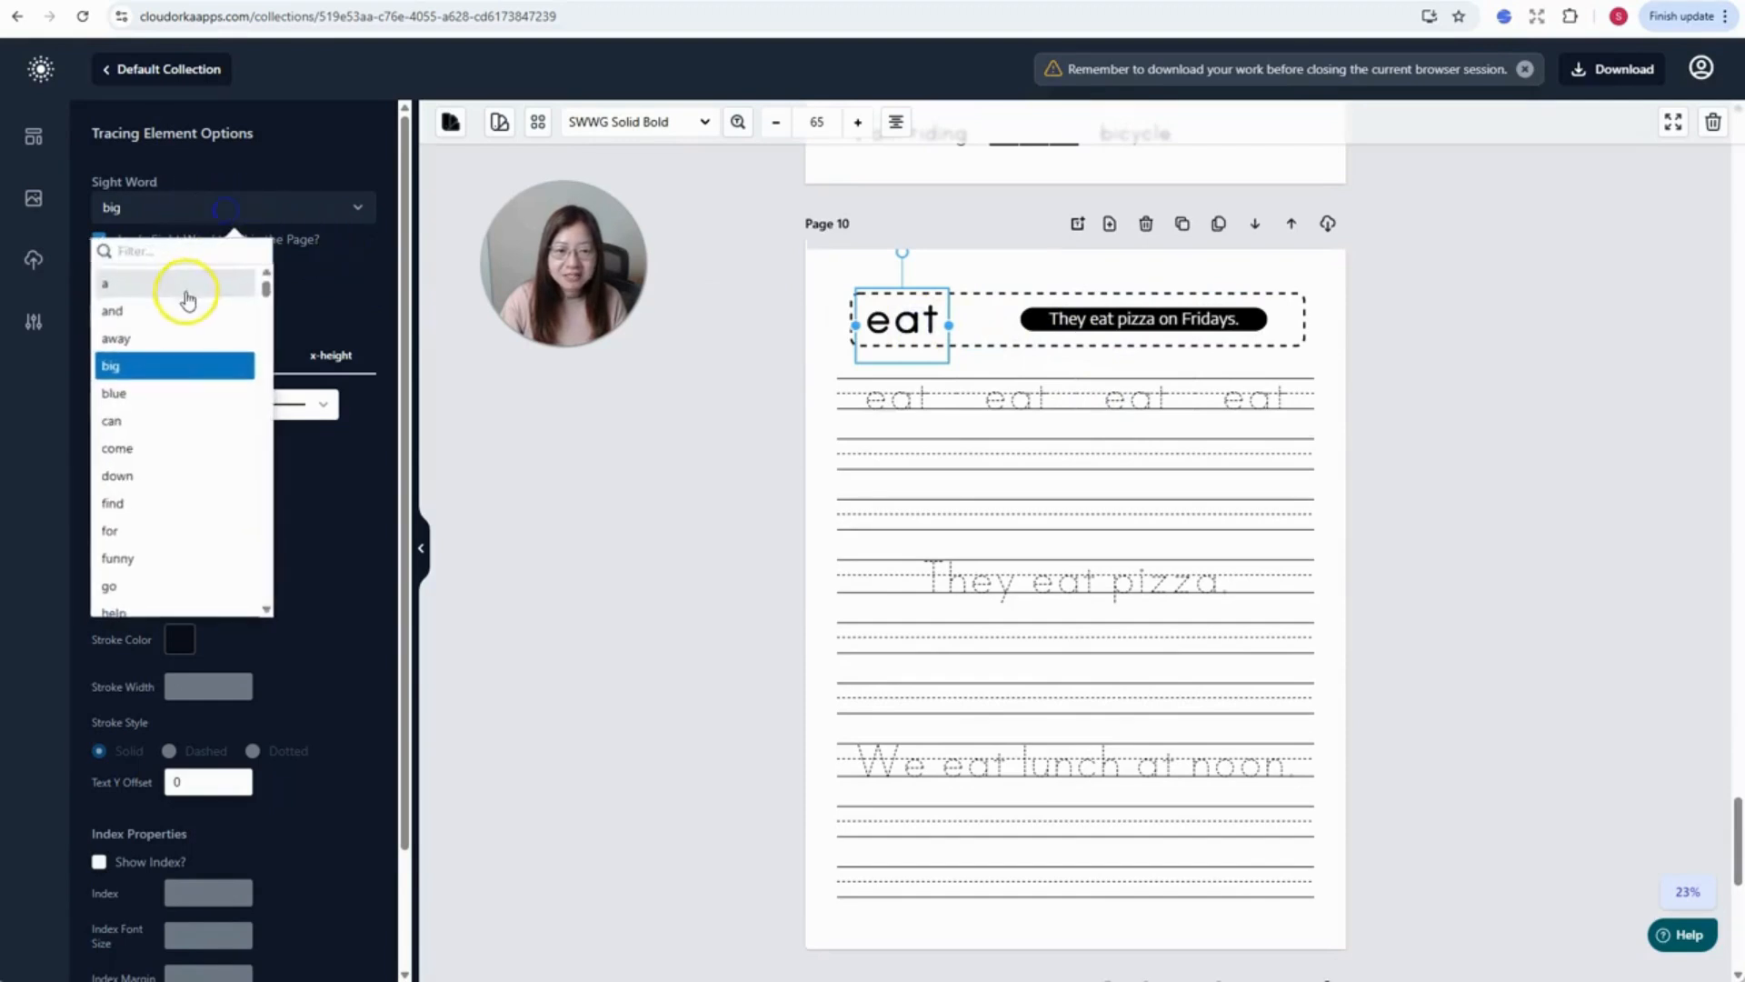
left_click(142, 444)
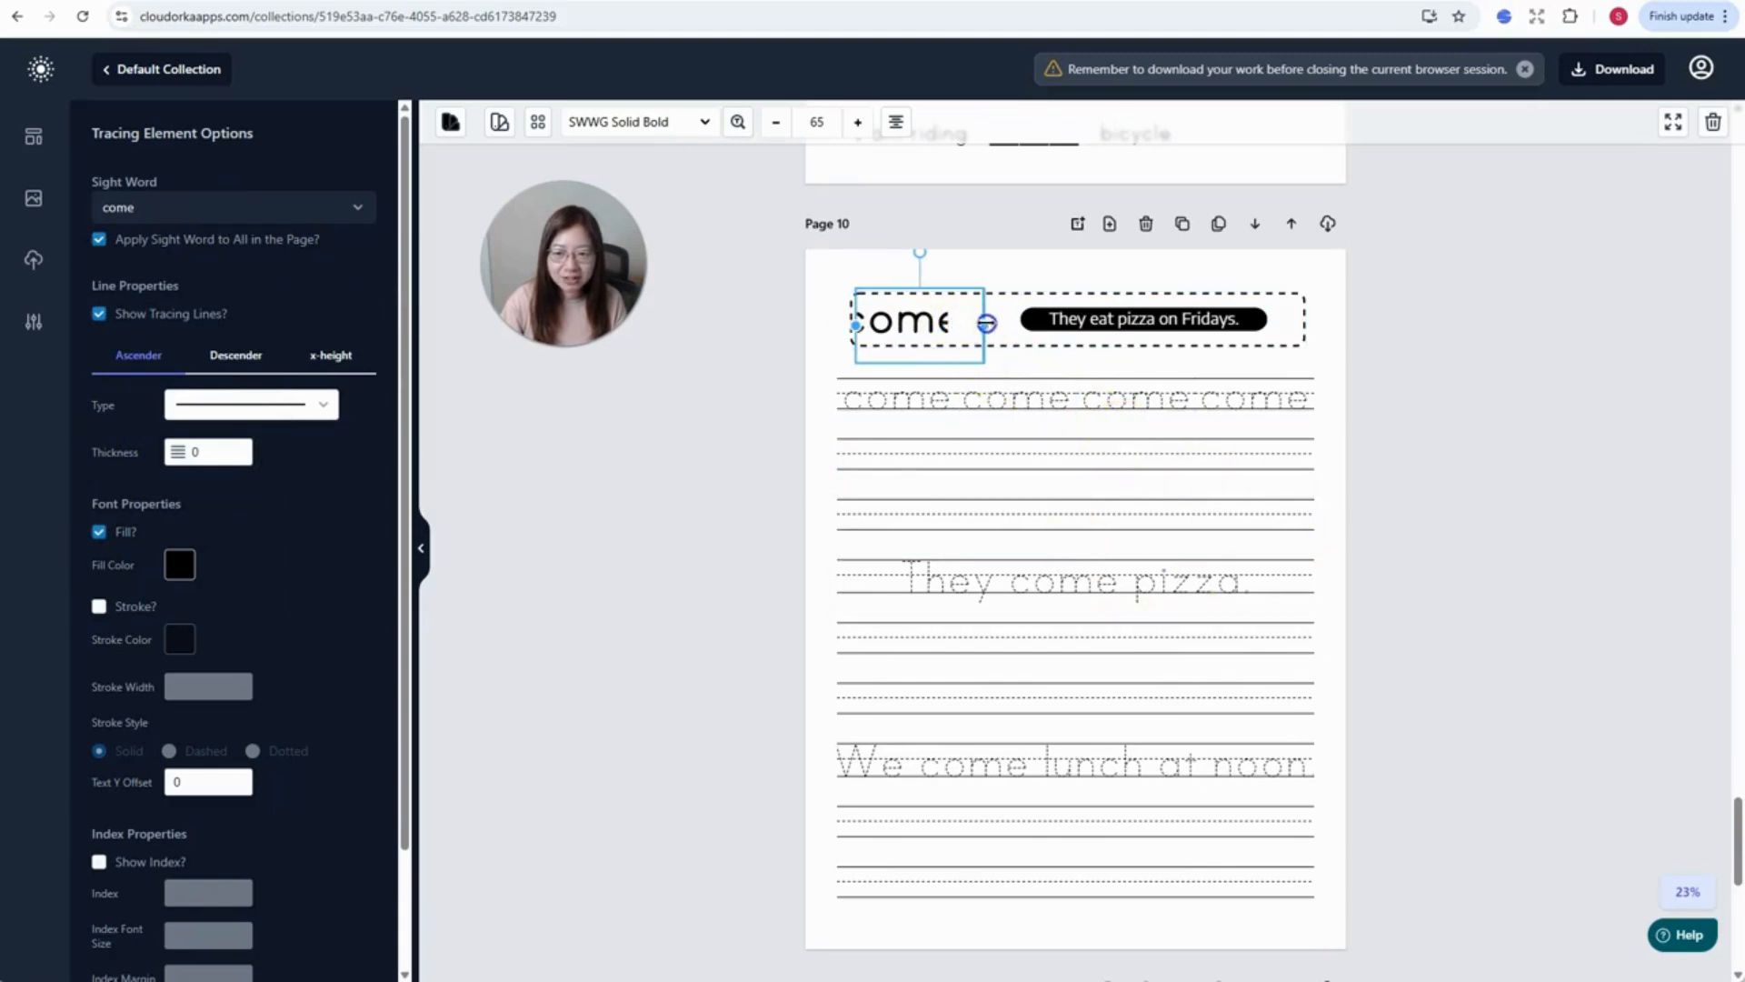
left_click(1006, 358)
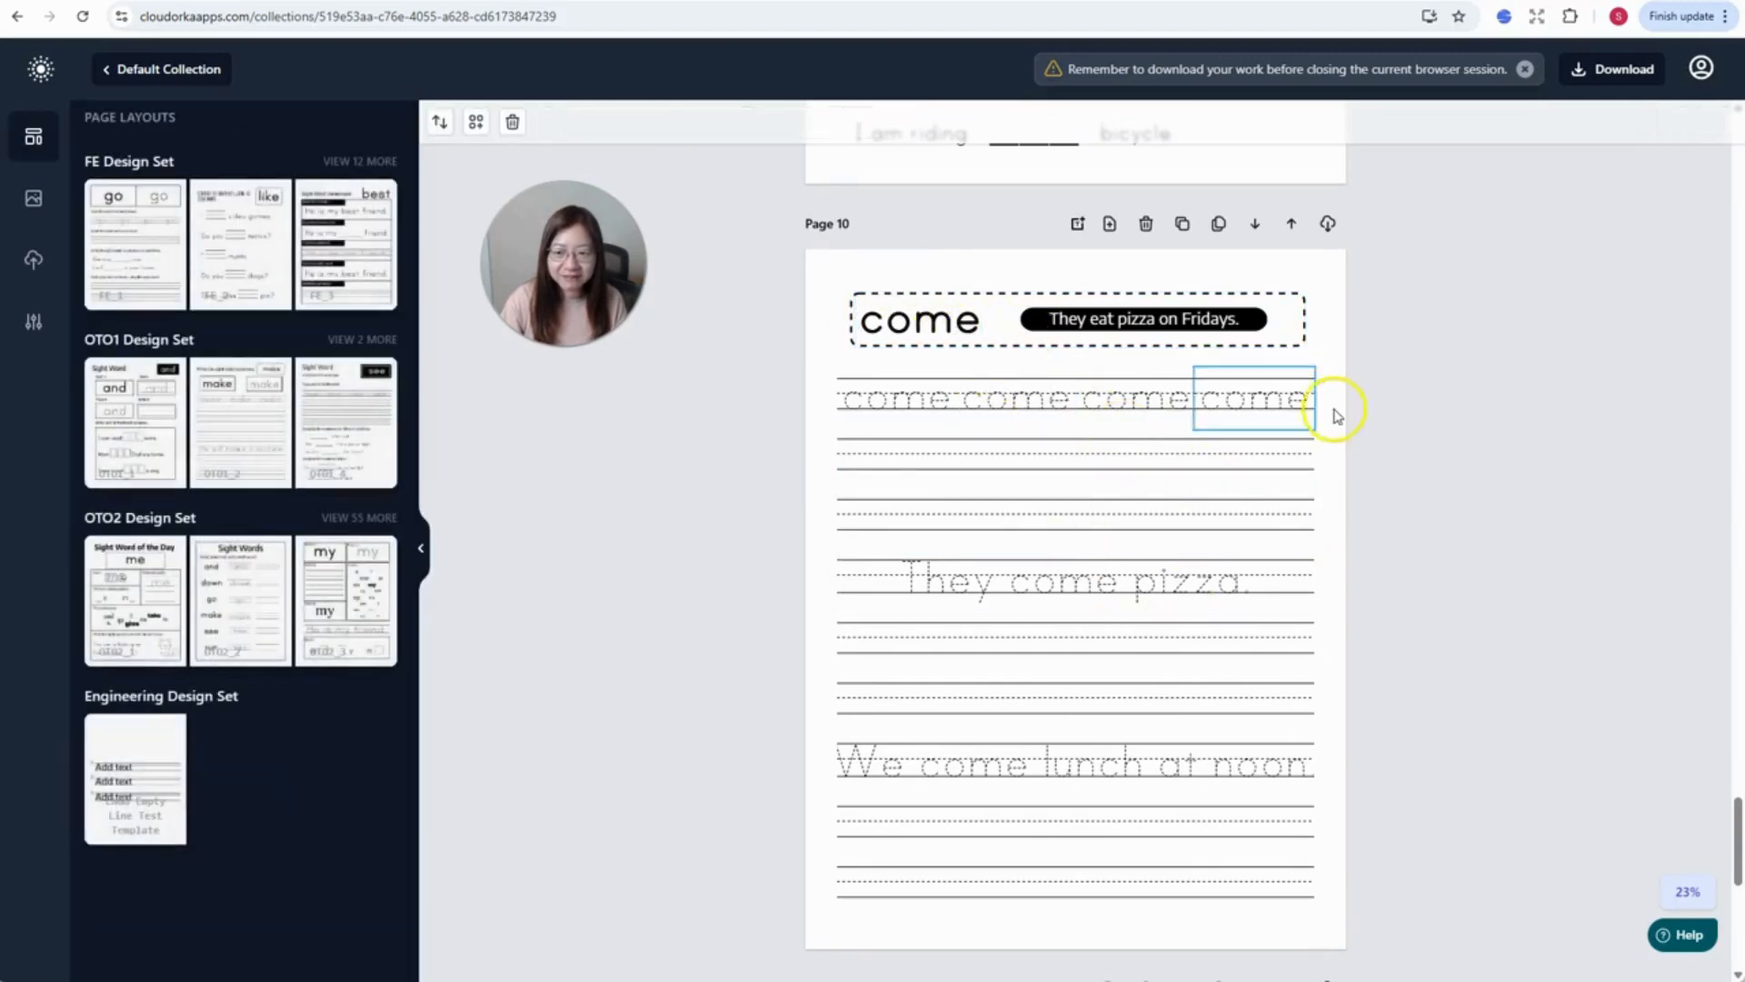
- Change Page 4's sight word to 'find' and return to the collections list
scroll(1262, 578, "down", 1)
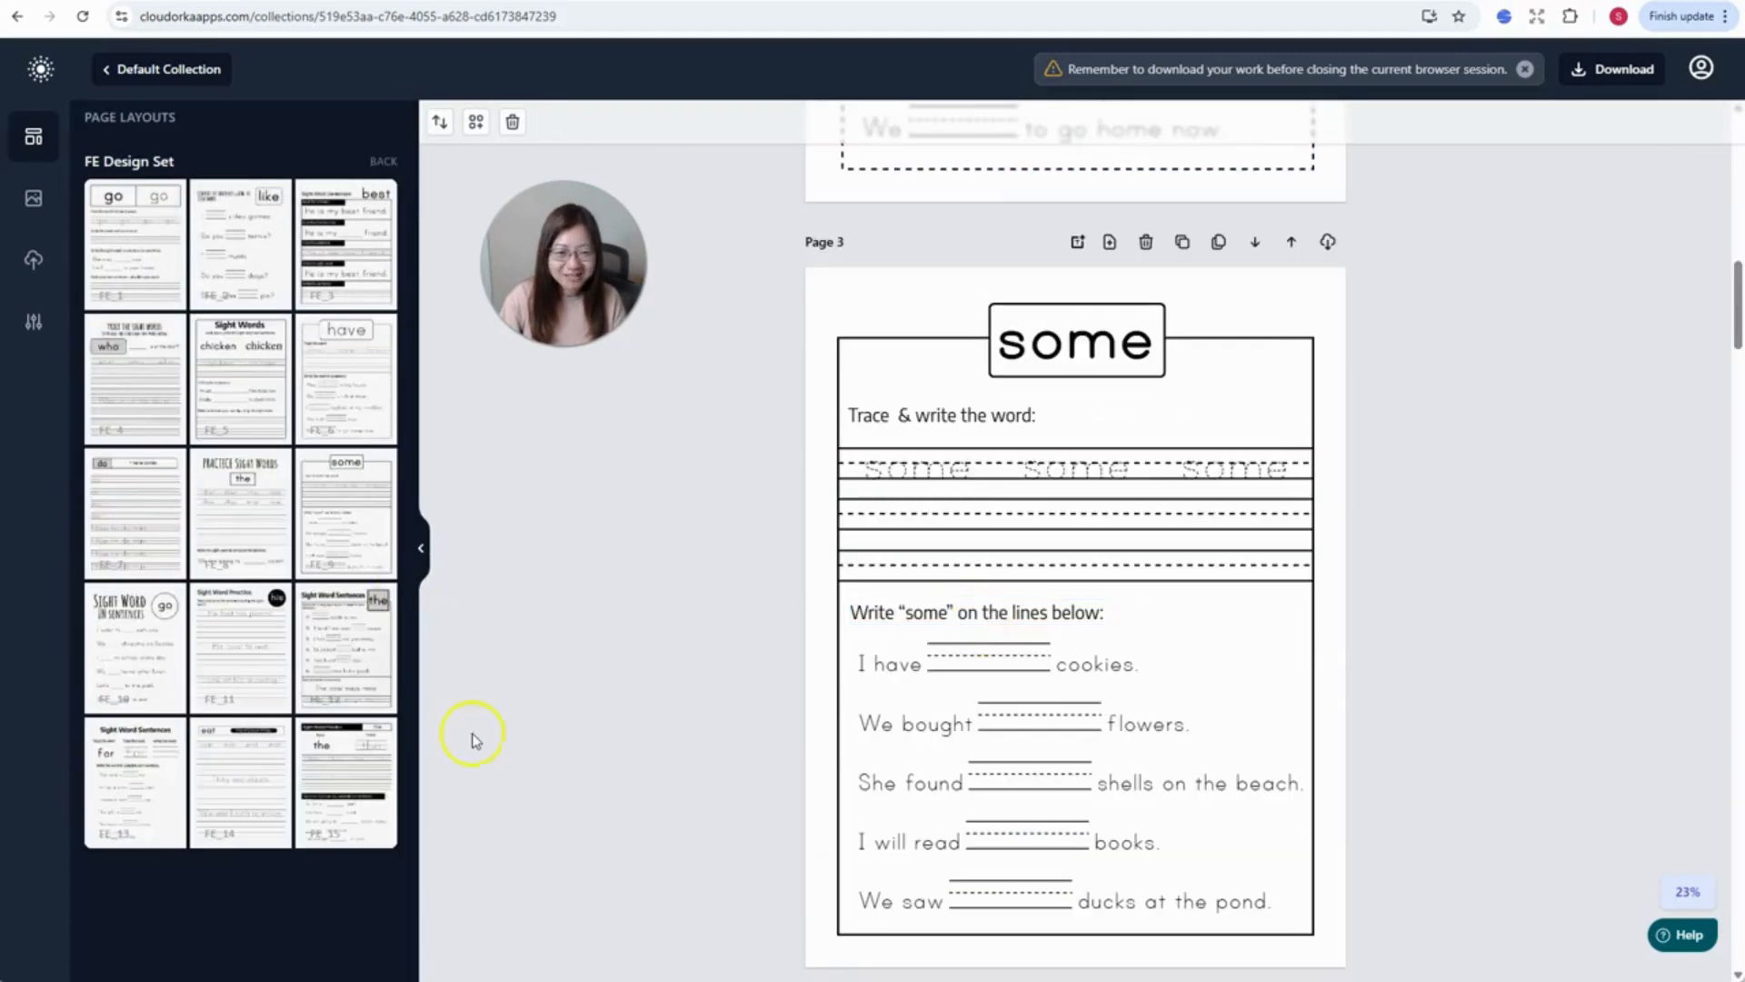
scroll(939, 628, "down", 9)
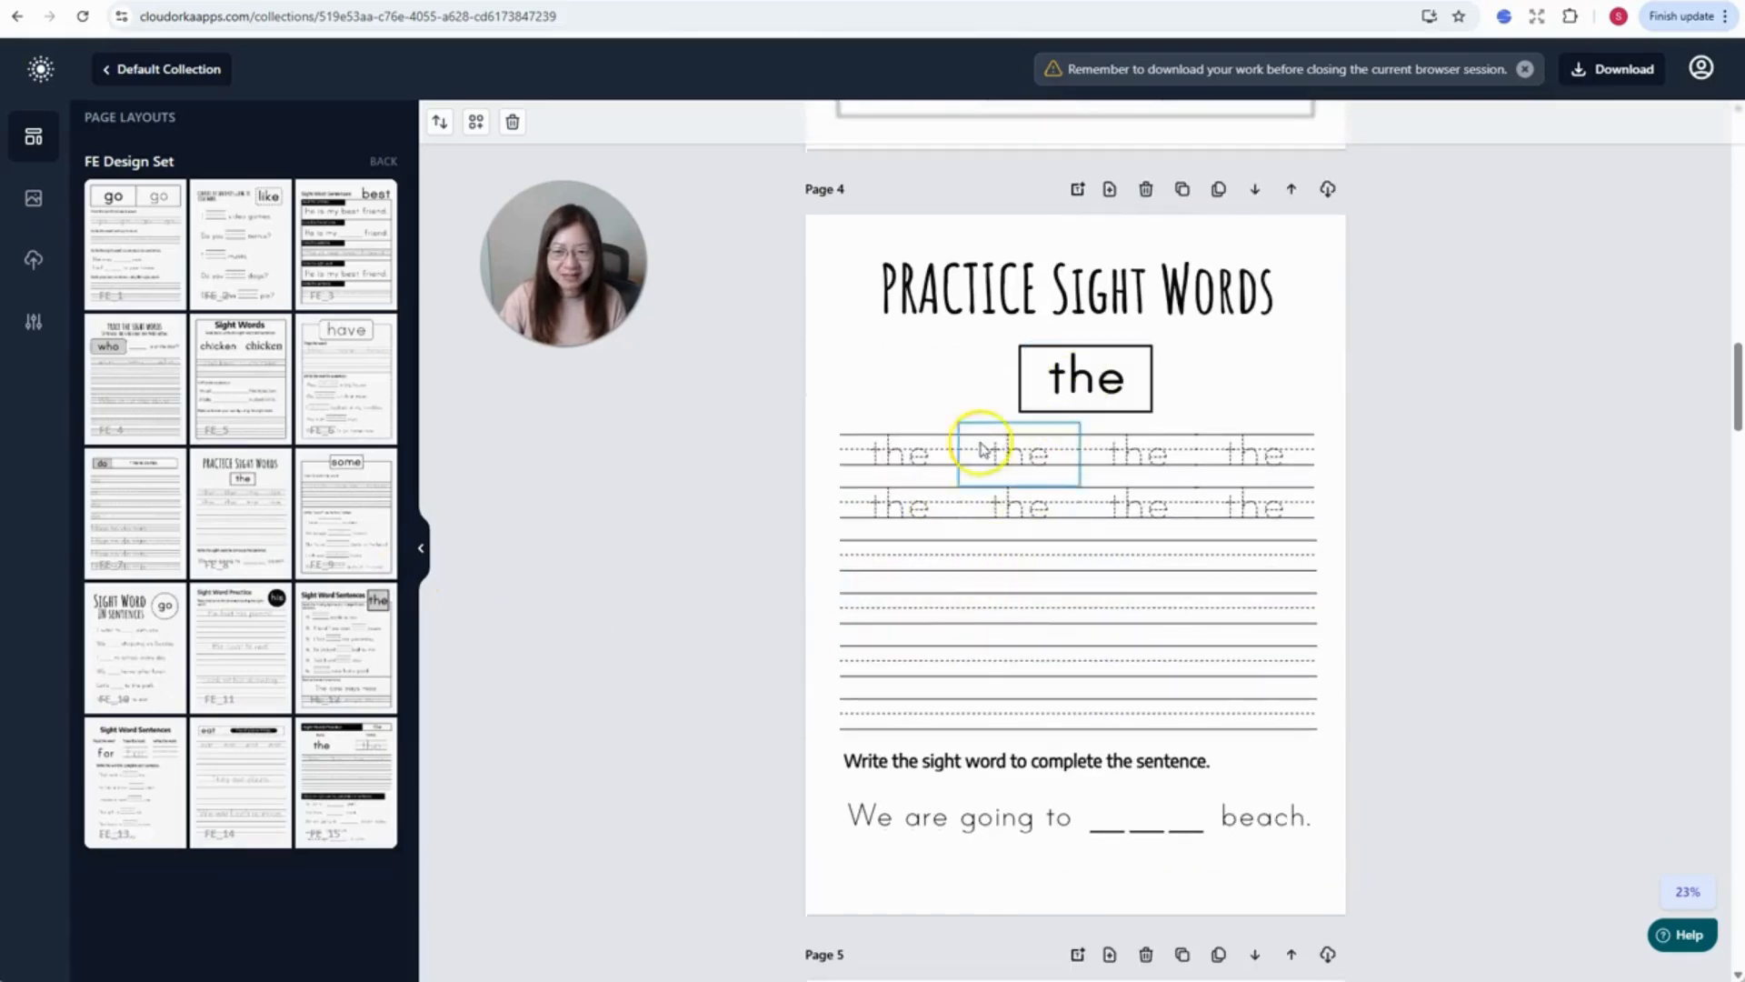
left_click(896, 451)
left_click(235, 207)
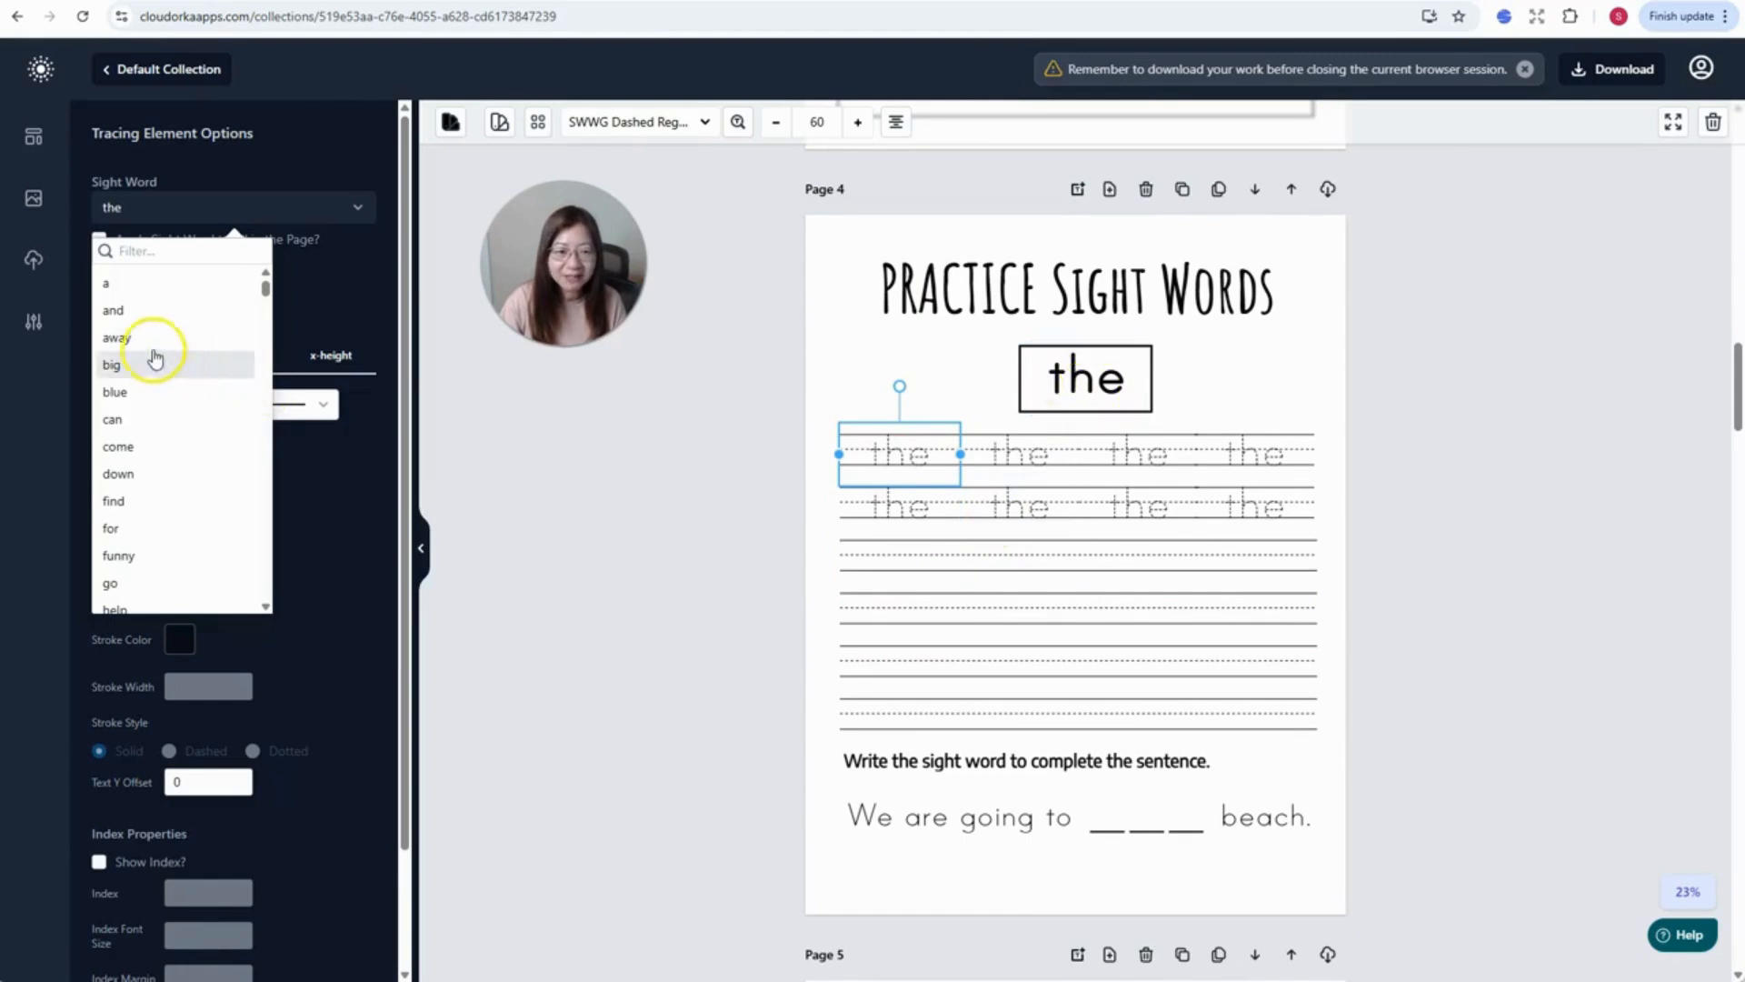
left_click(146, 419)
left_click(156, 209)
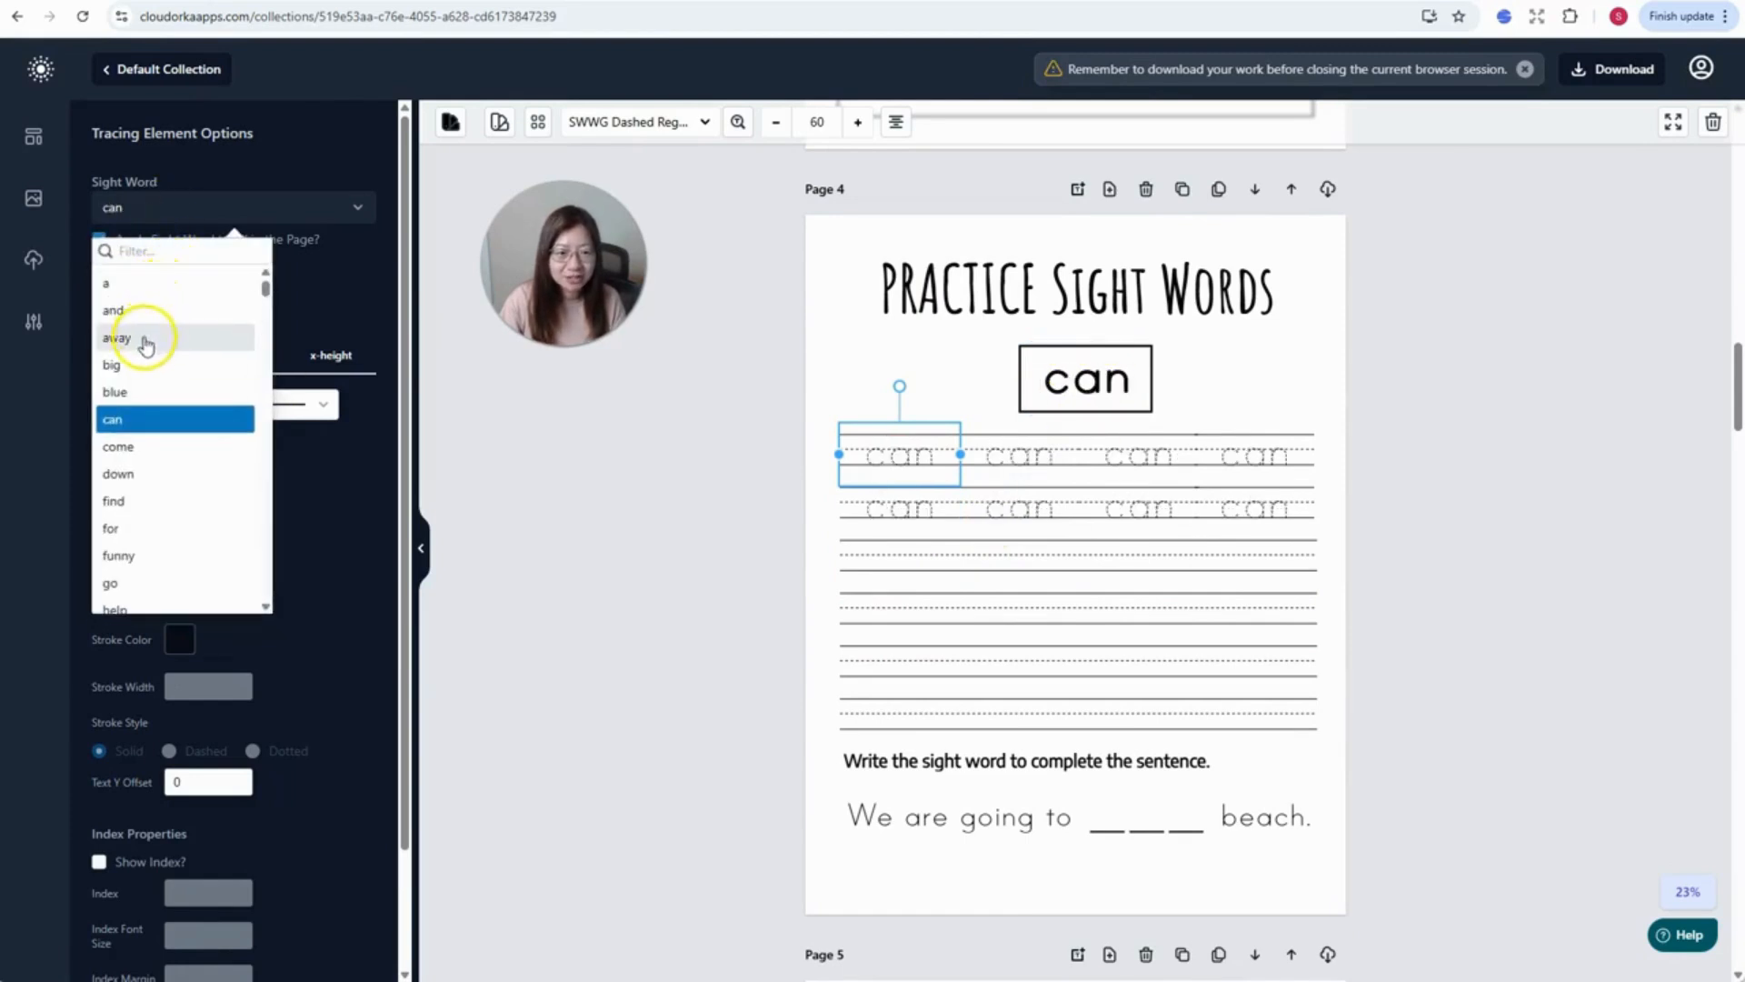
left_click(129, 501)
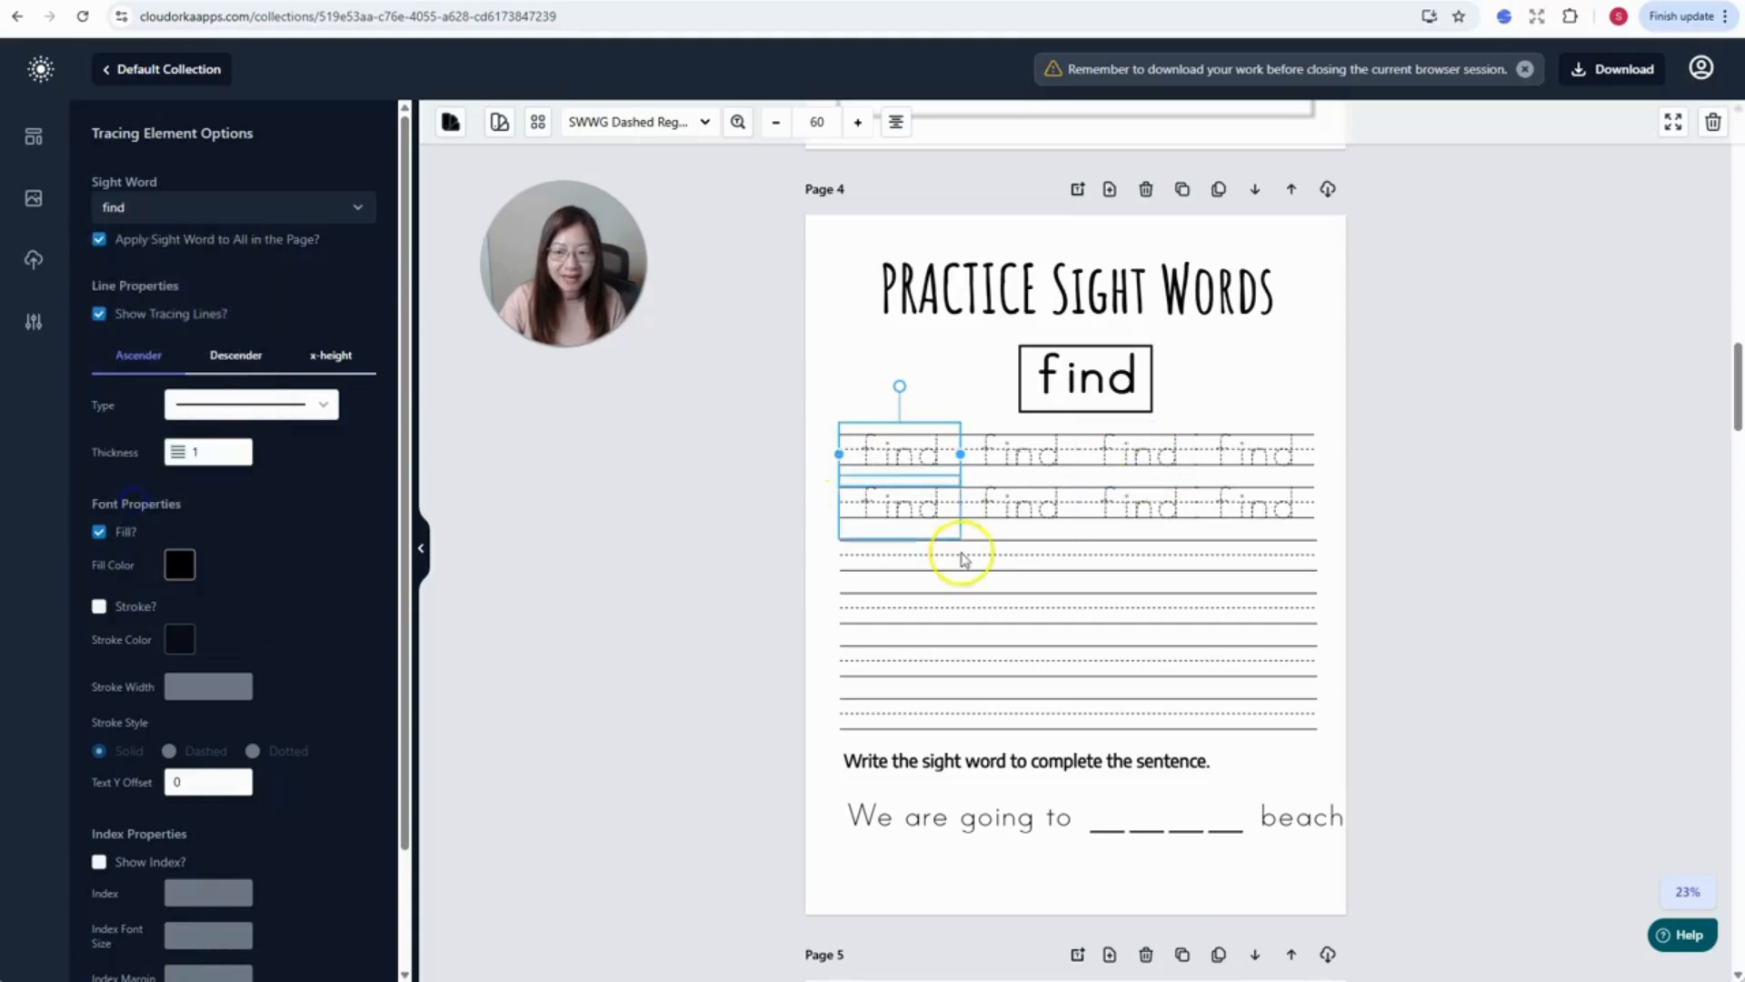
left_click(106, 70)
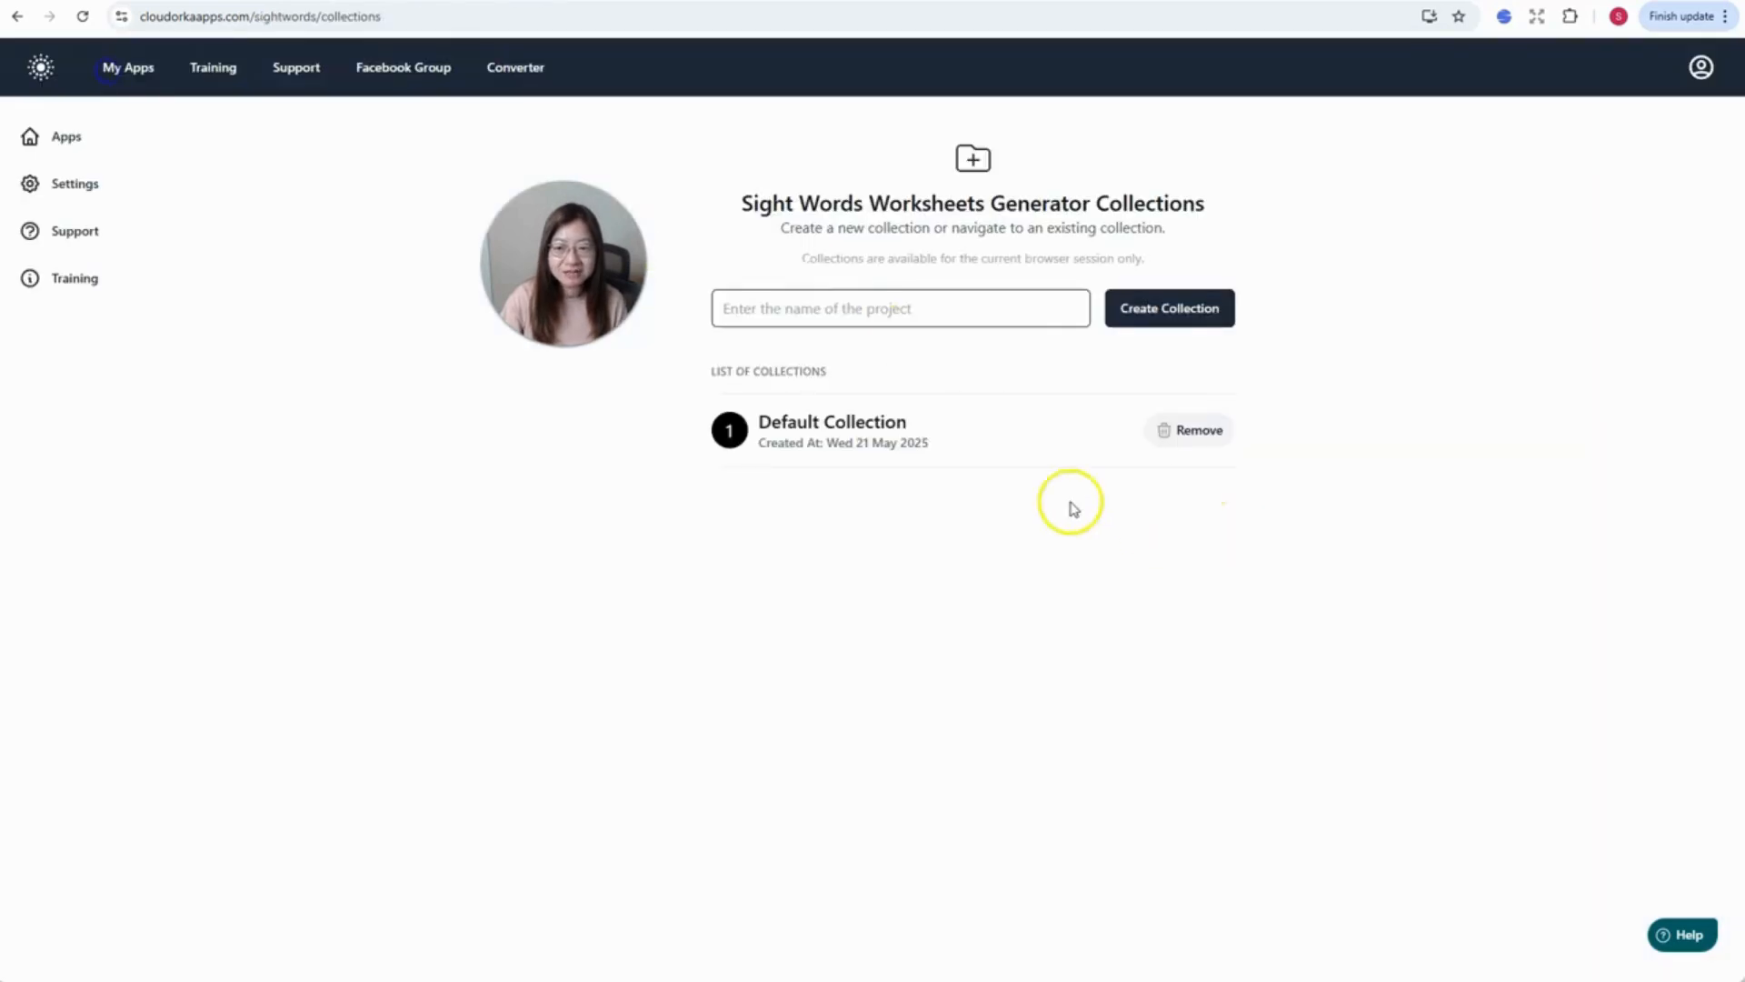
- Open the Default Collection from the collections list
left_click(895, 426)
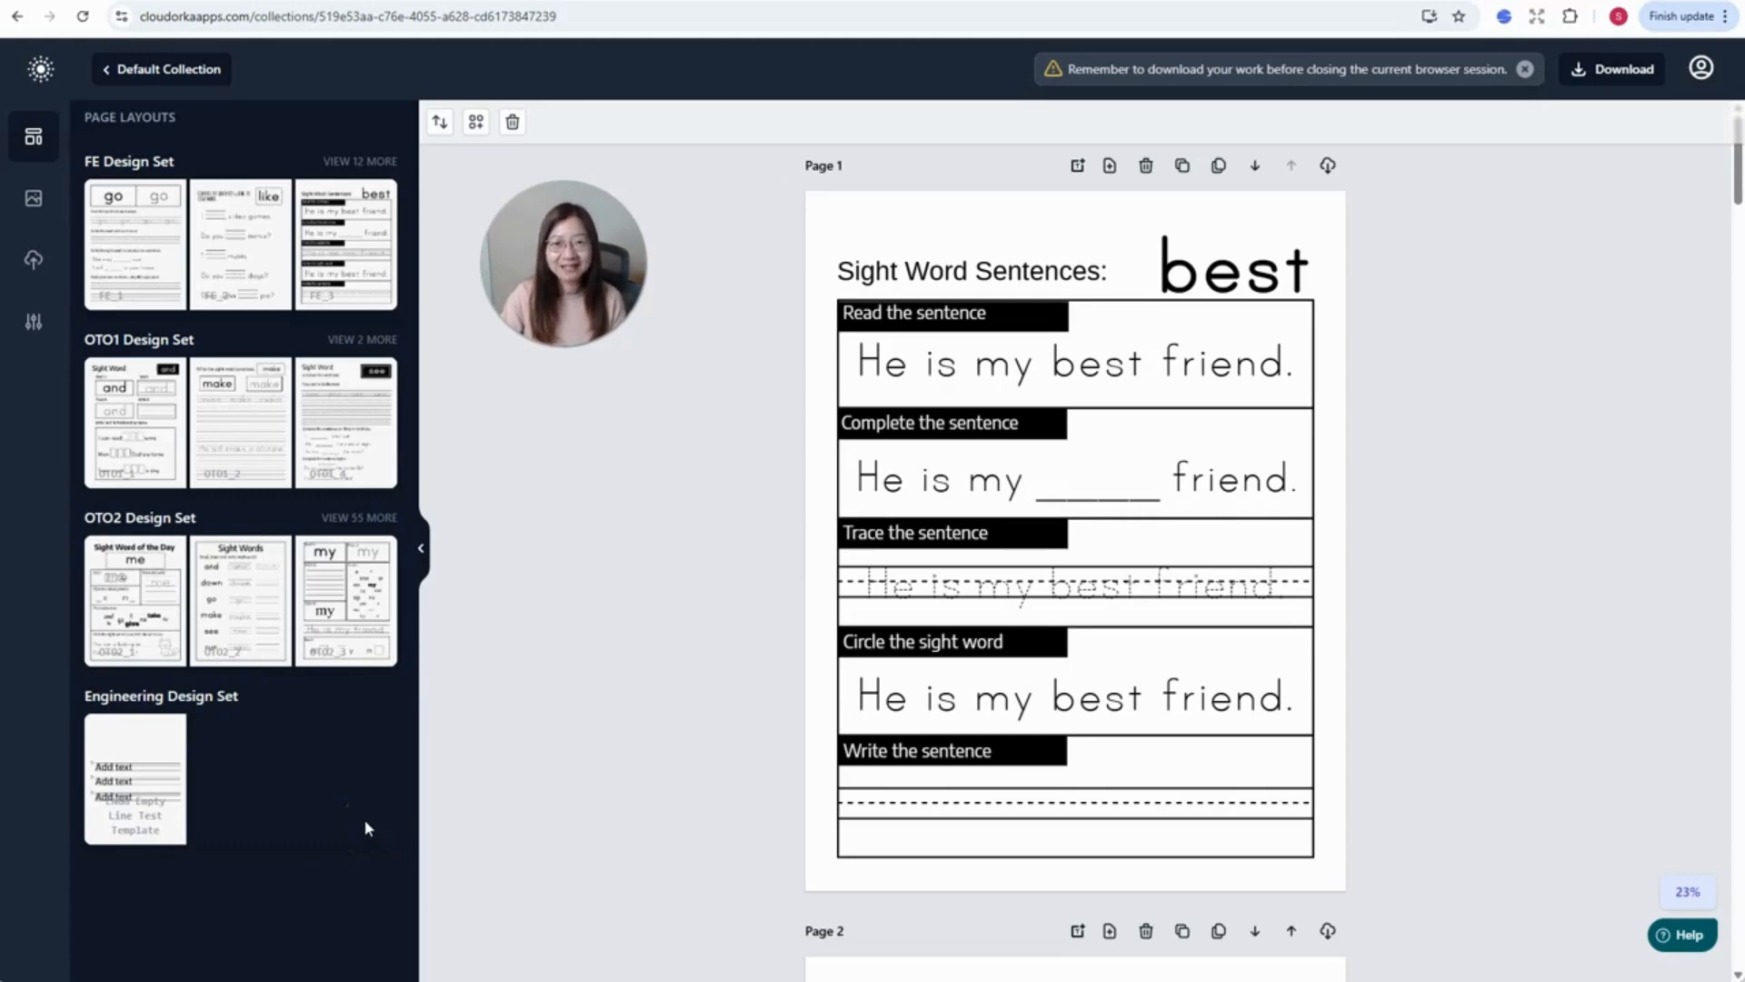
- Go to Page 17's 'may'/'say' practice worksheet and select the writing row under 'may'
left_click(468, 765)
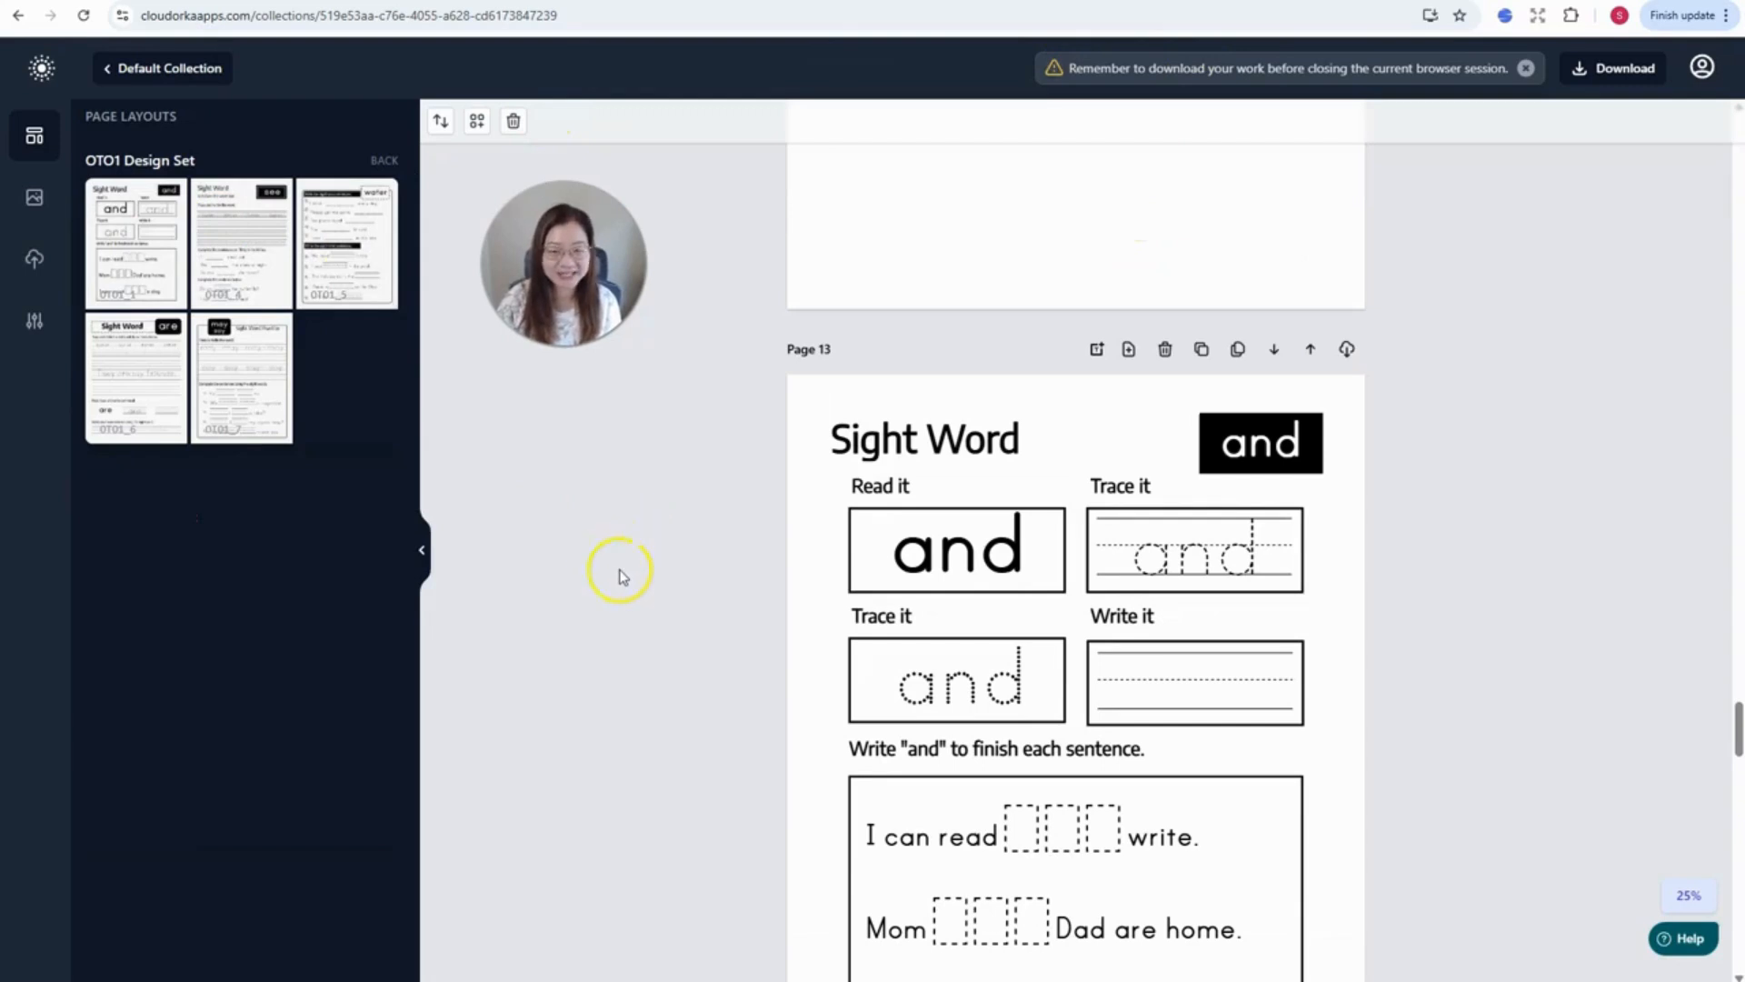
scroll(1000, 409, "down", 3)
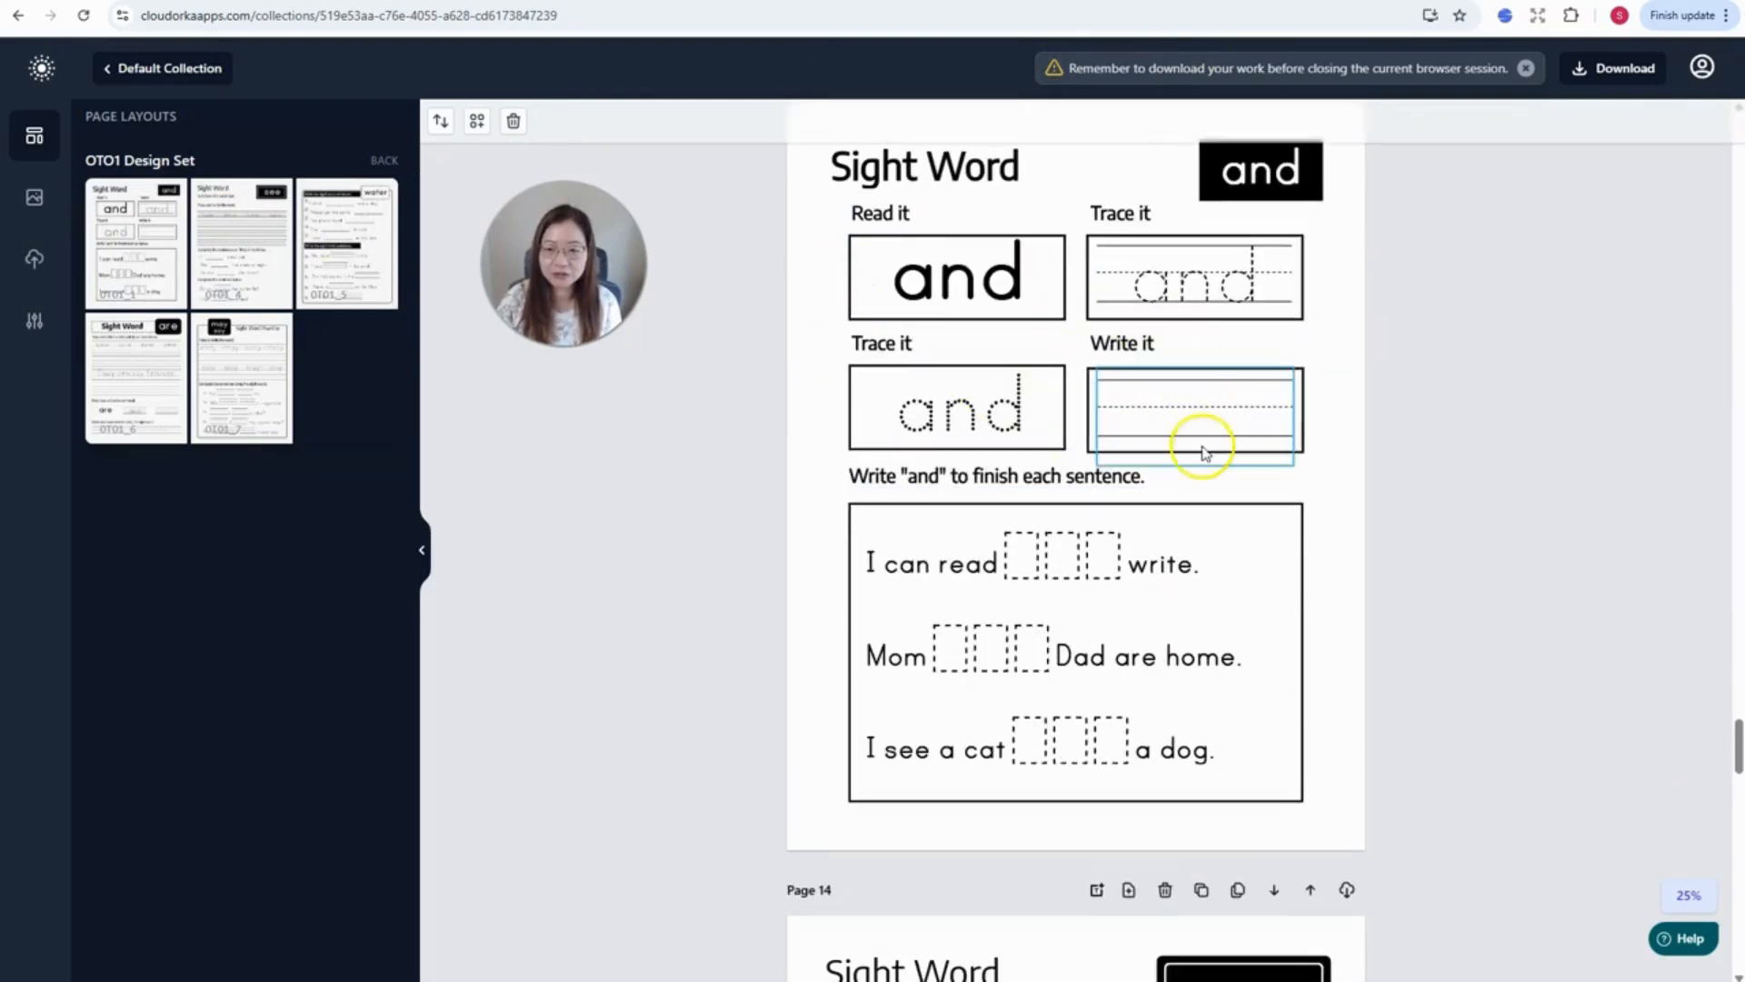
scroll(1204, 452, "down", 2)
scroll(1159, 478, "down", 9)
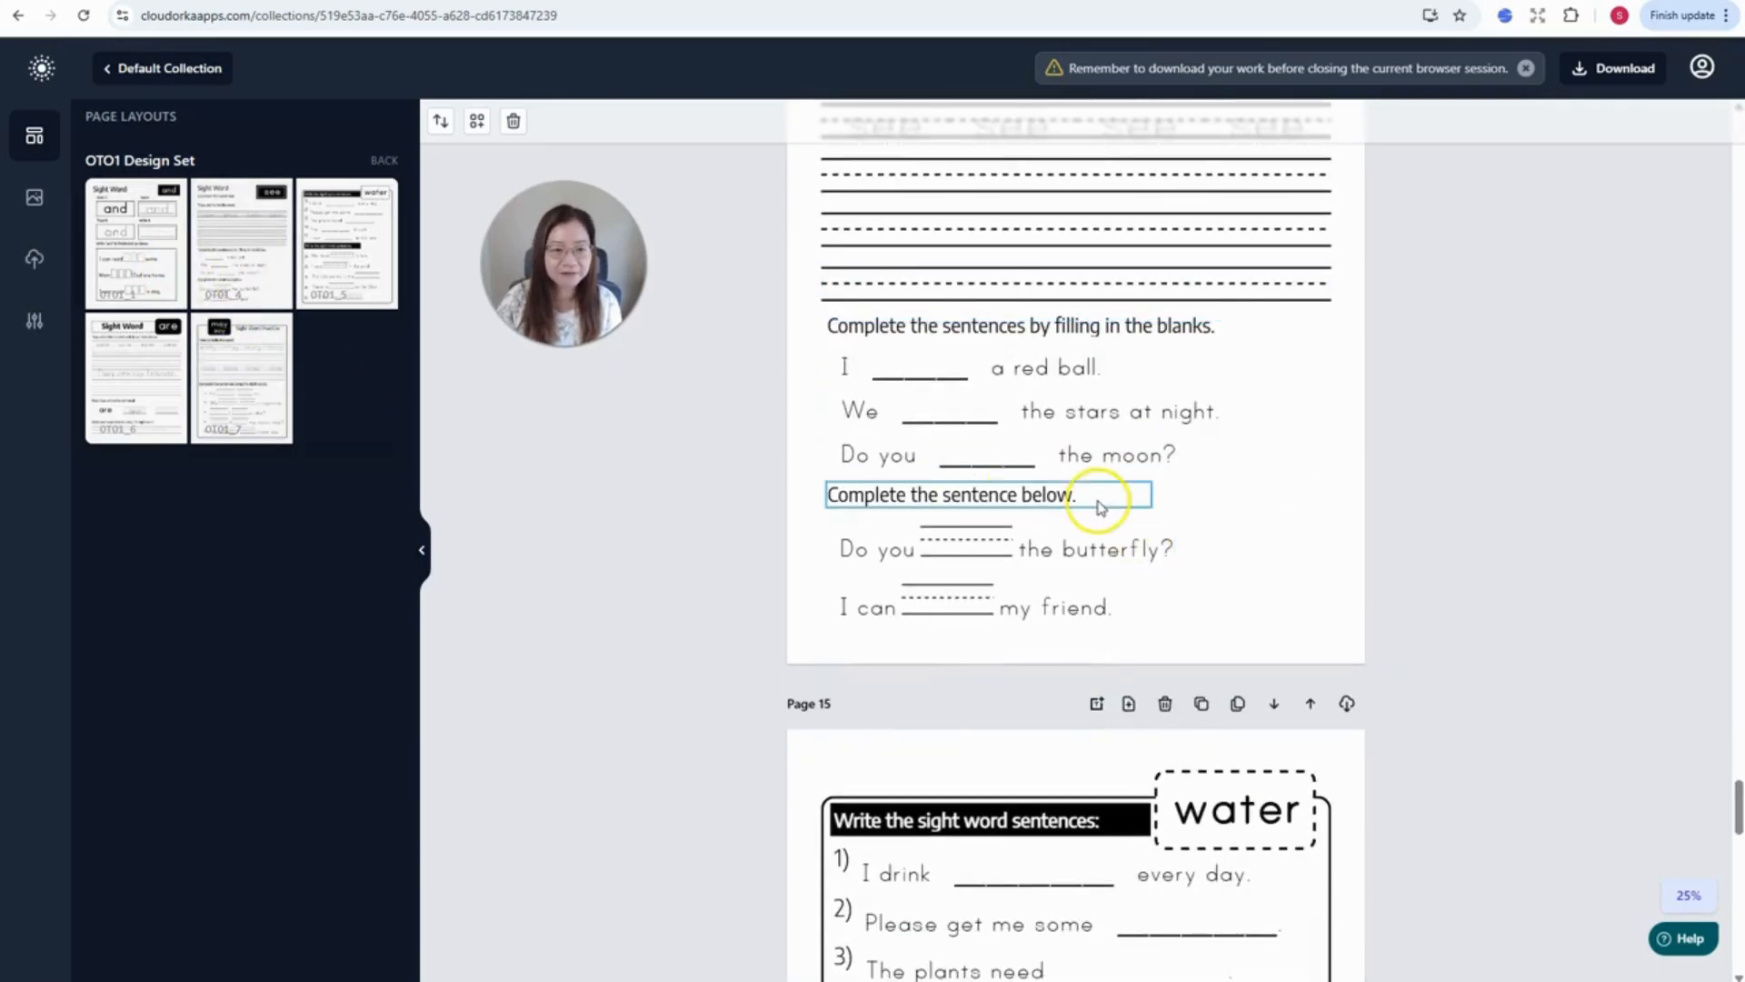
scroll(1099, 499, "down", 7)
scroll(1100, 508, "down", 10)
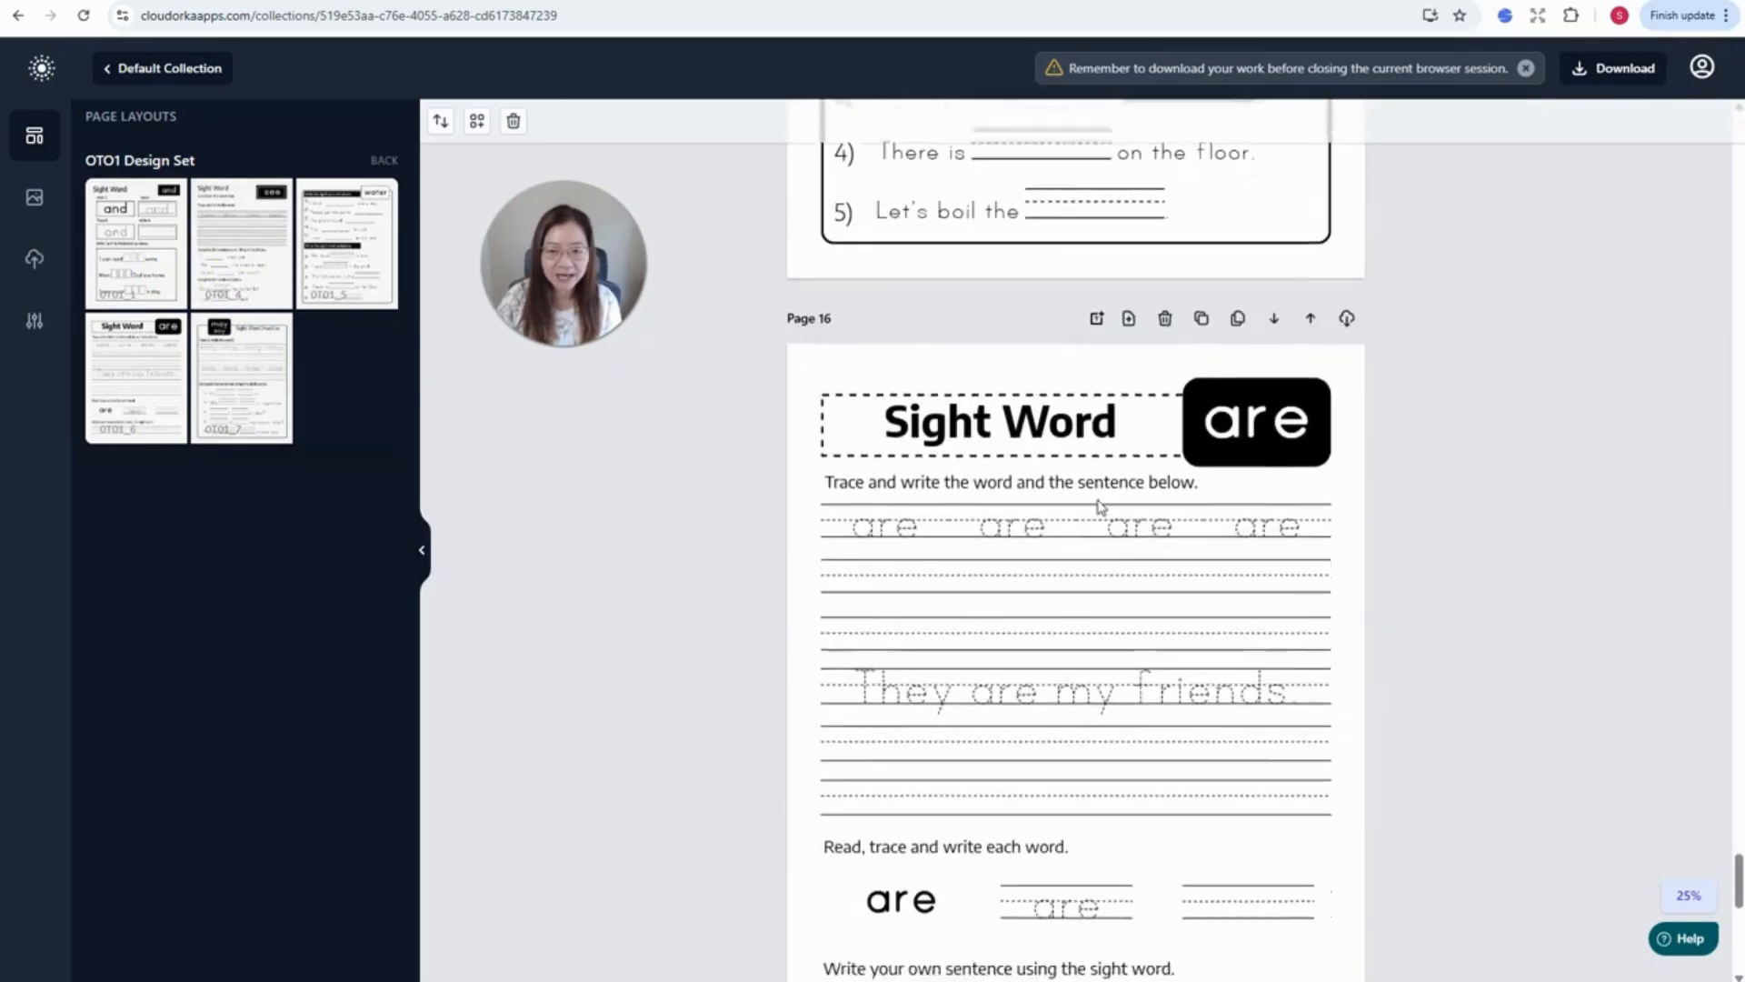
scroll(1100, 508, "down", 5)
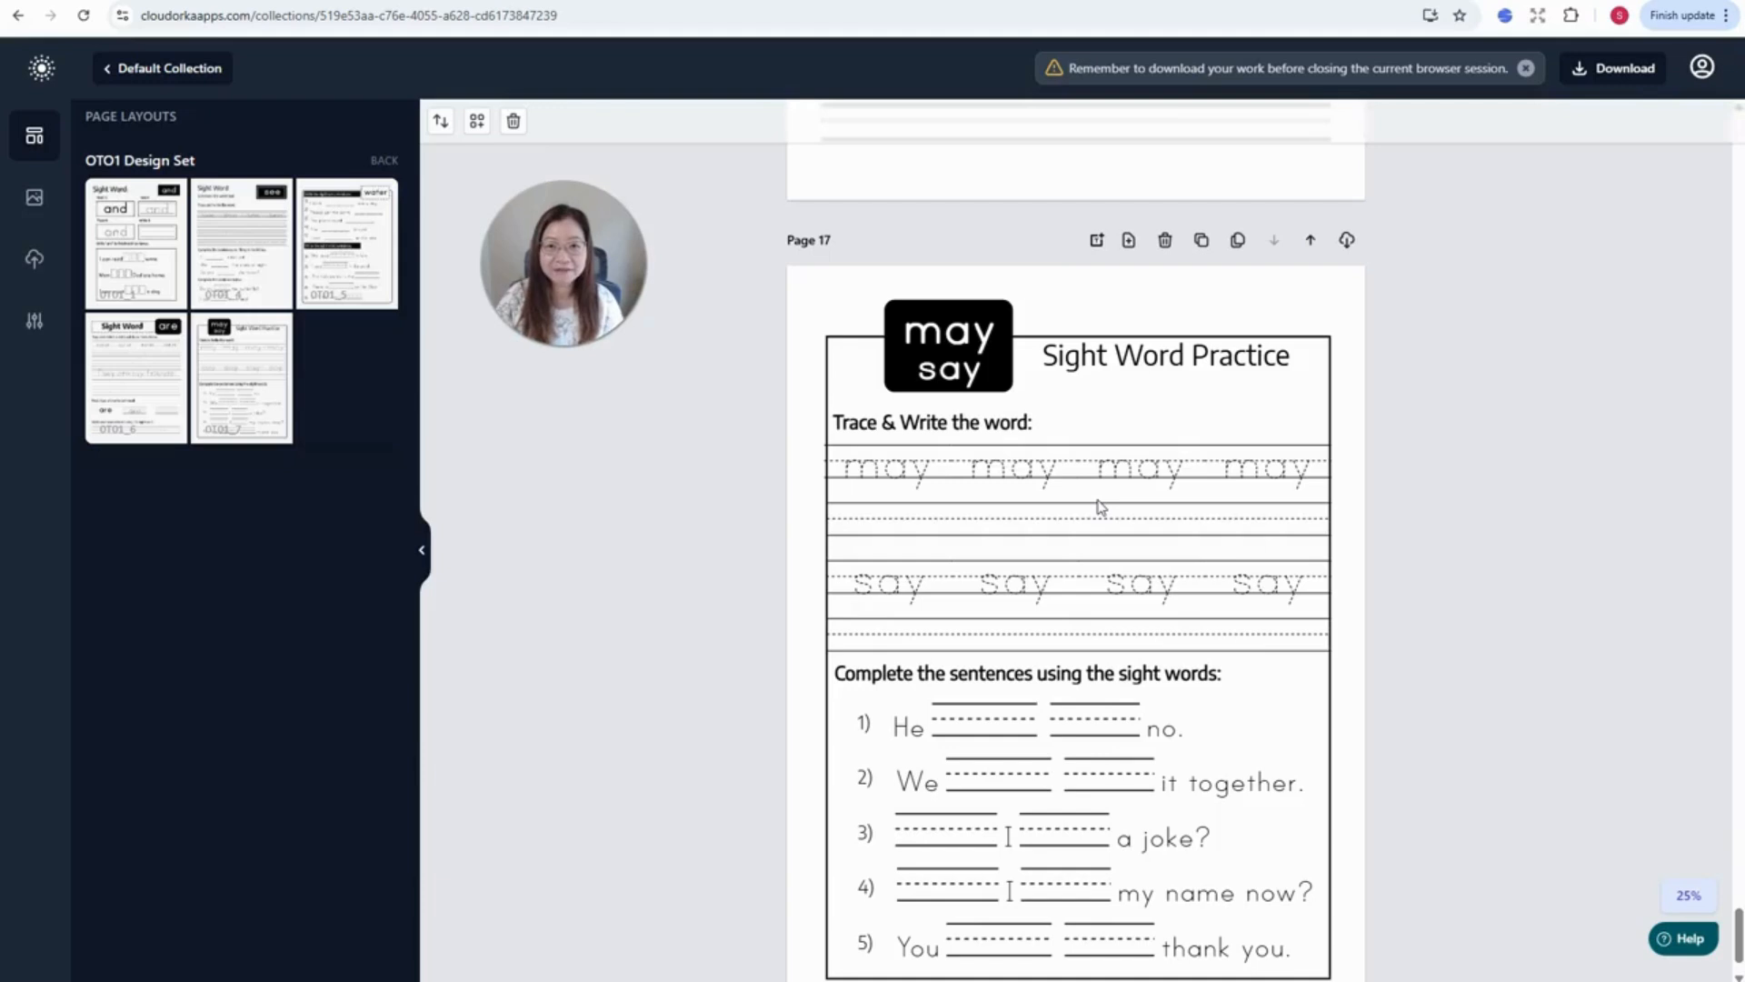
left_click(1091, 527)
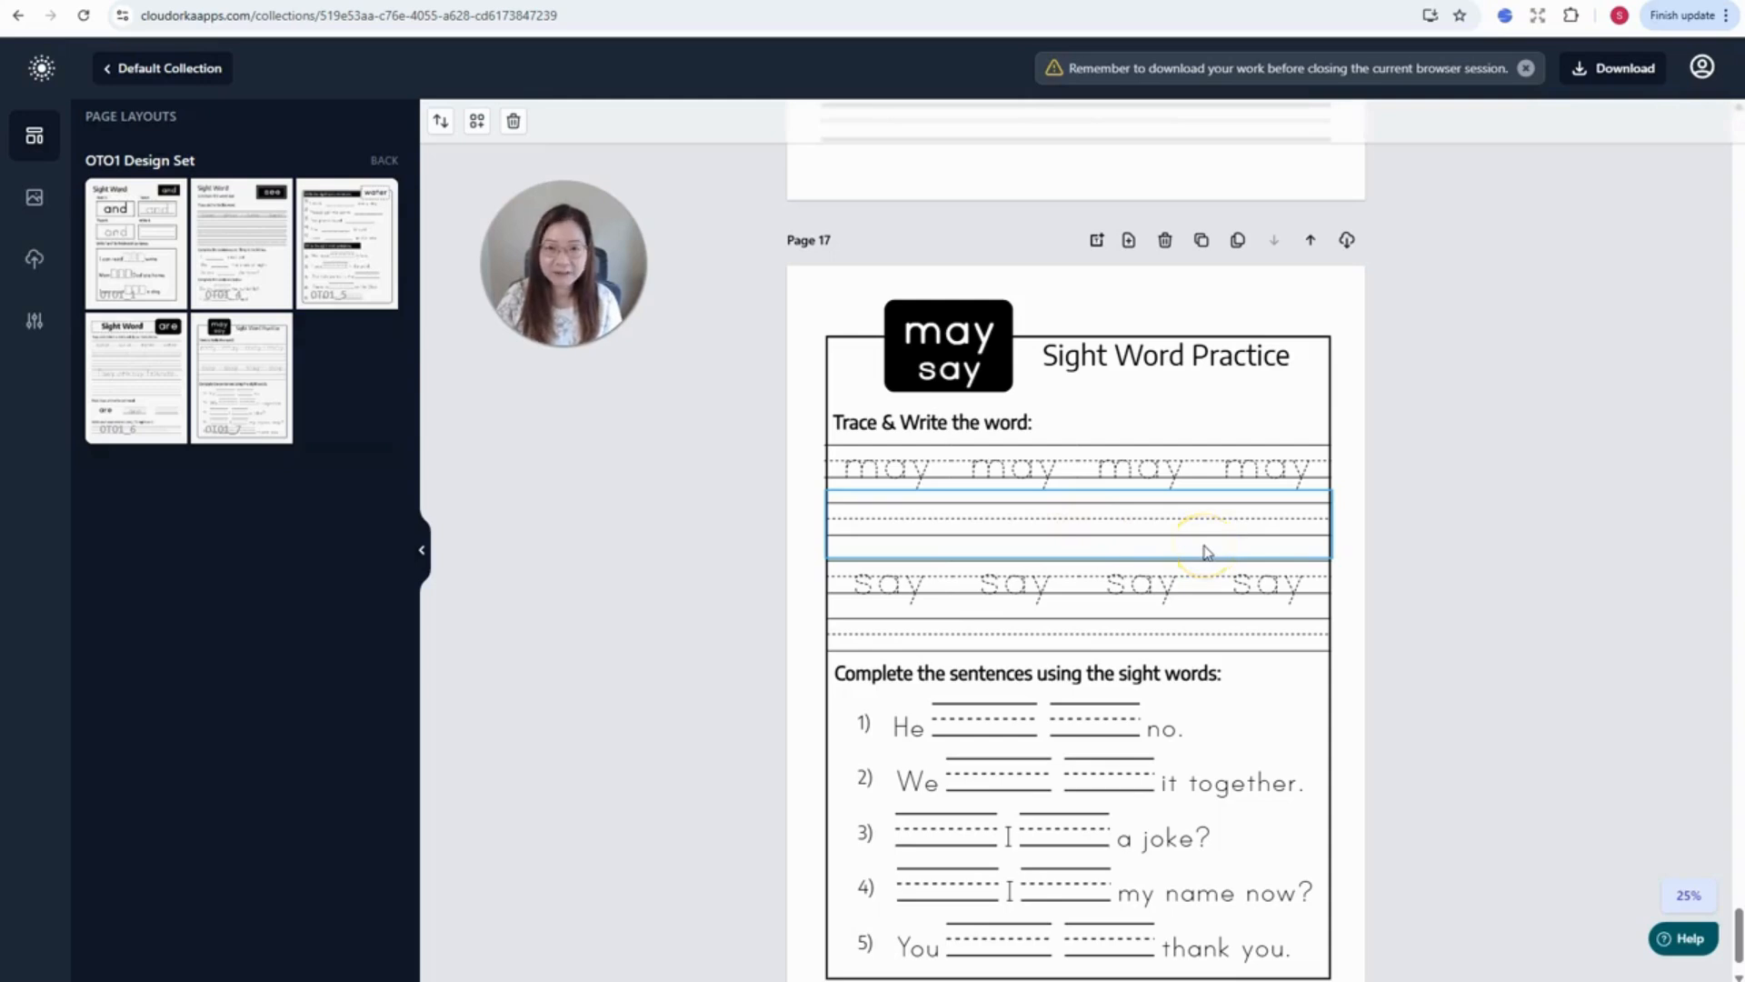
scroll(1206, 552, "down", 1)
scroll(1210, 550, "up", 1)
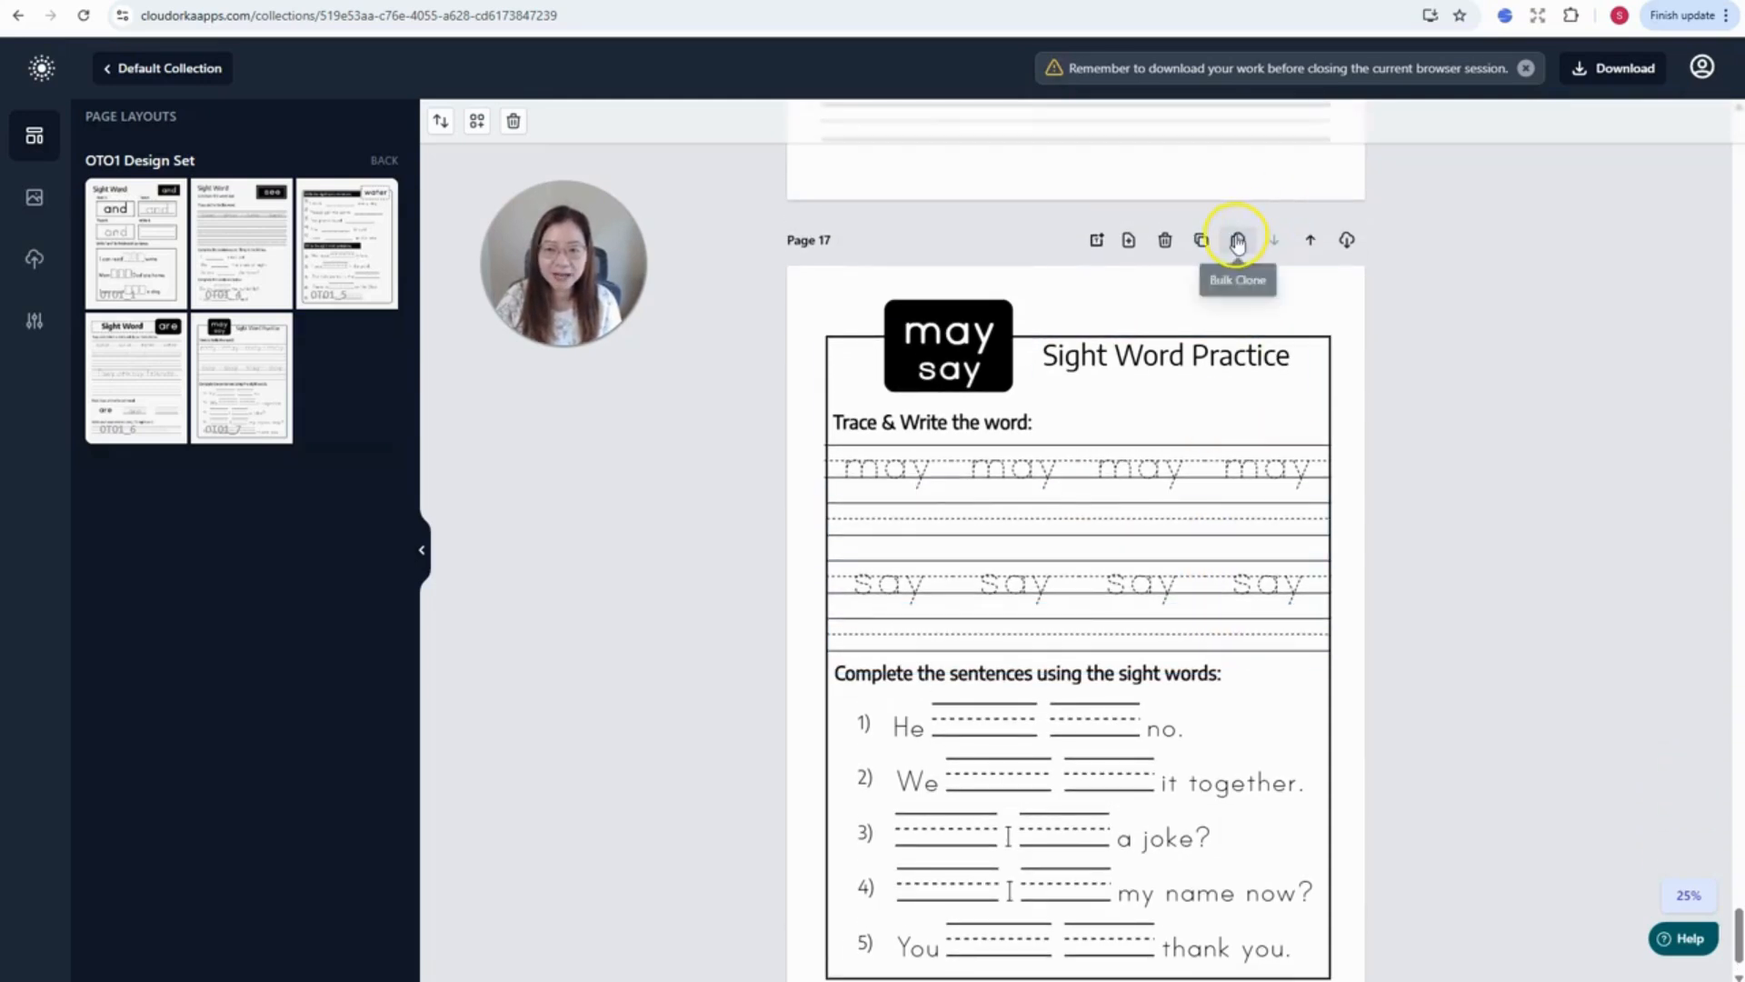
scroll(1236, 564, "down", 1)
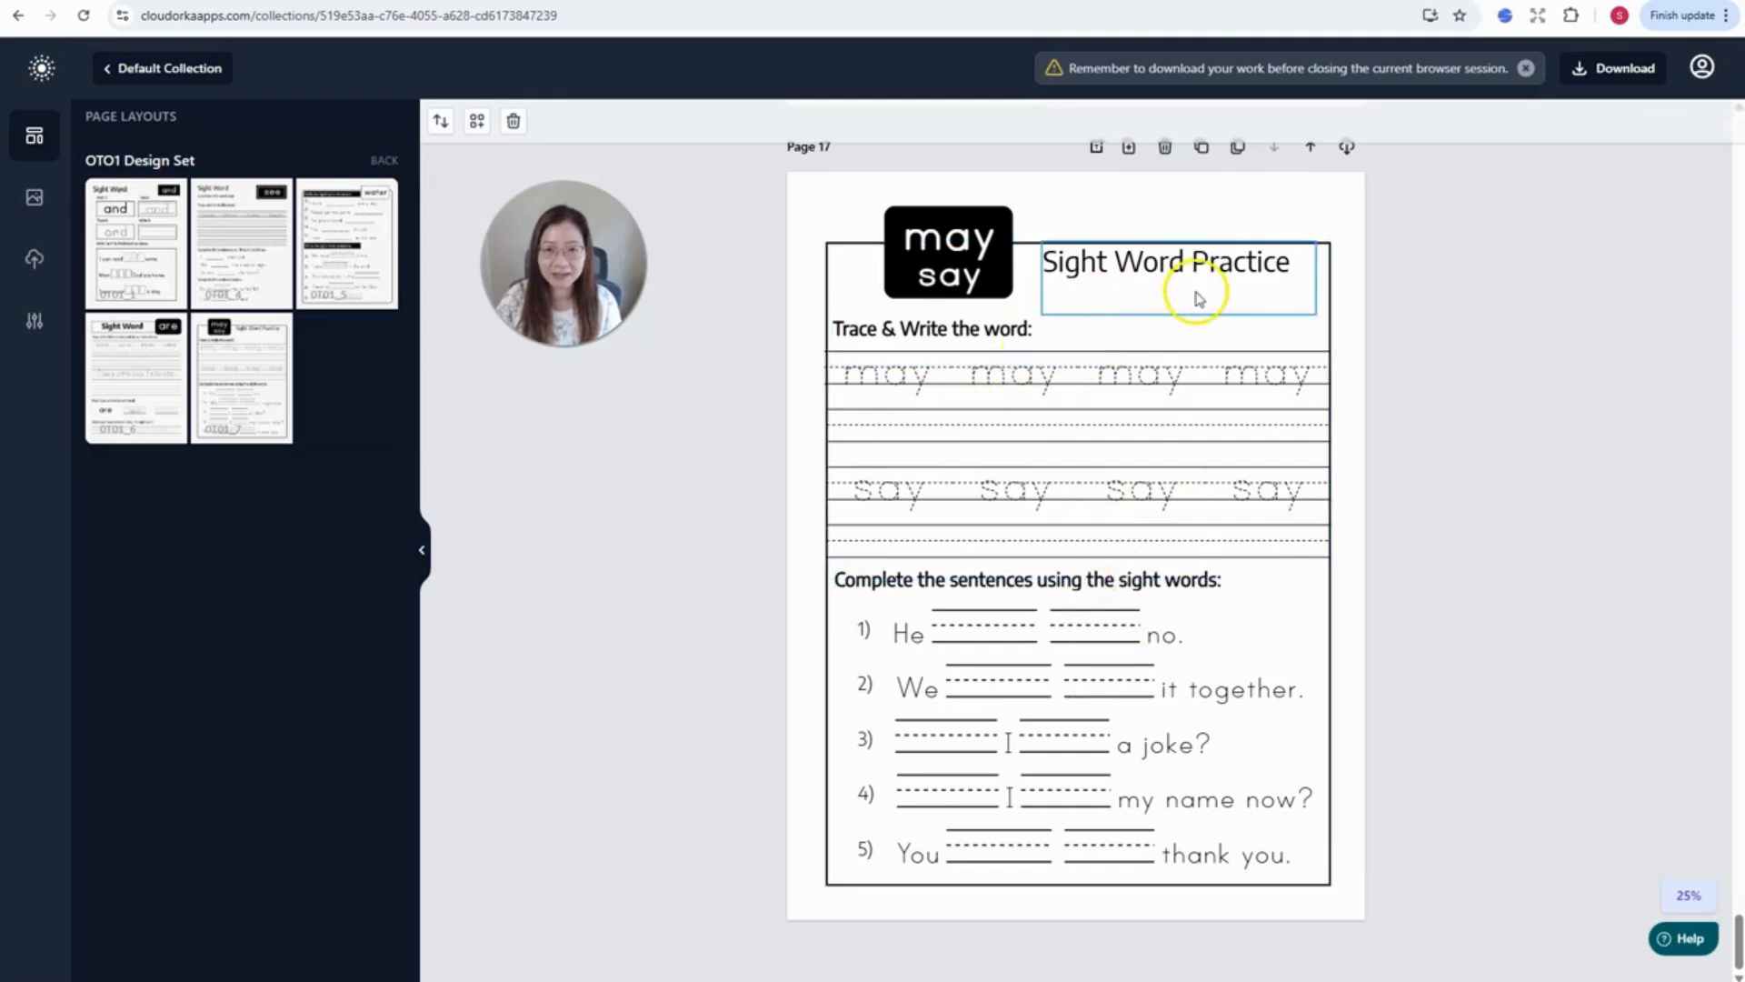
scroll(1192, 364, "up", 3)
scroll(1188, 400, "down", 3)
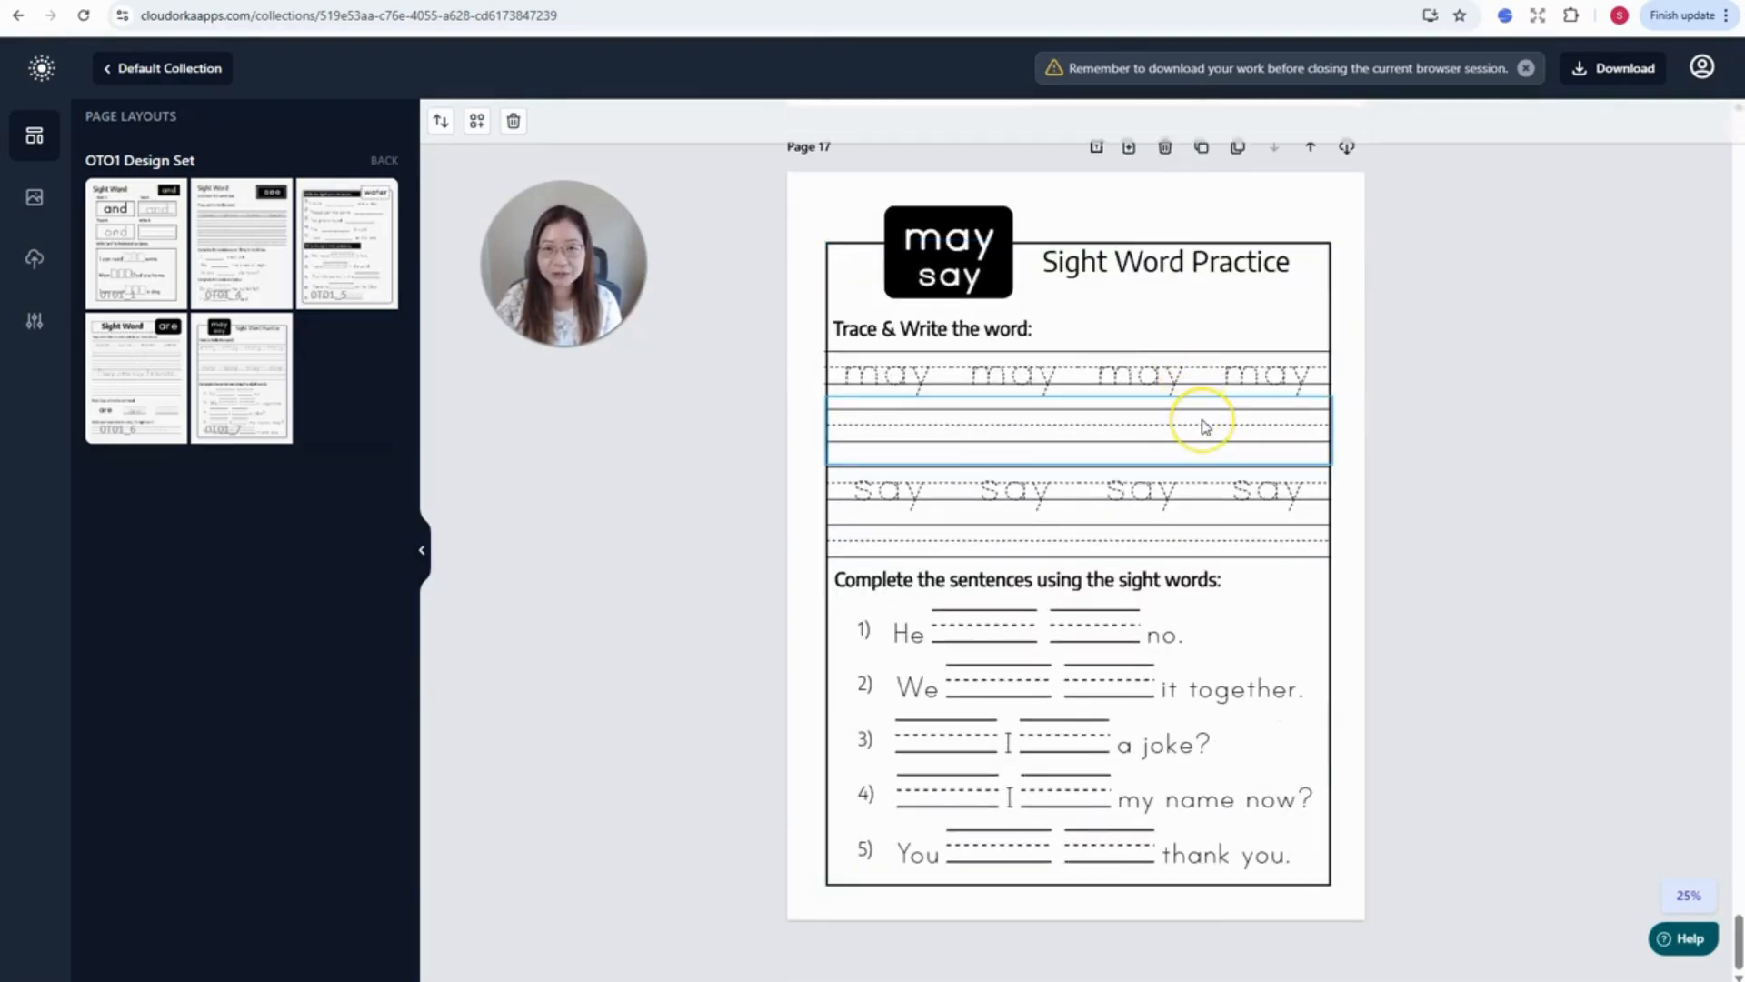
scroll(1202, 423, "up", 1)
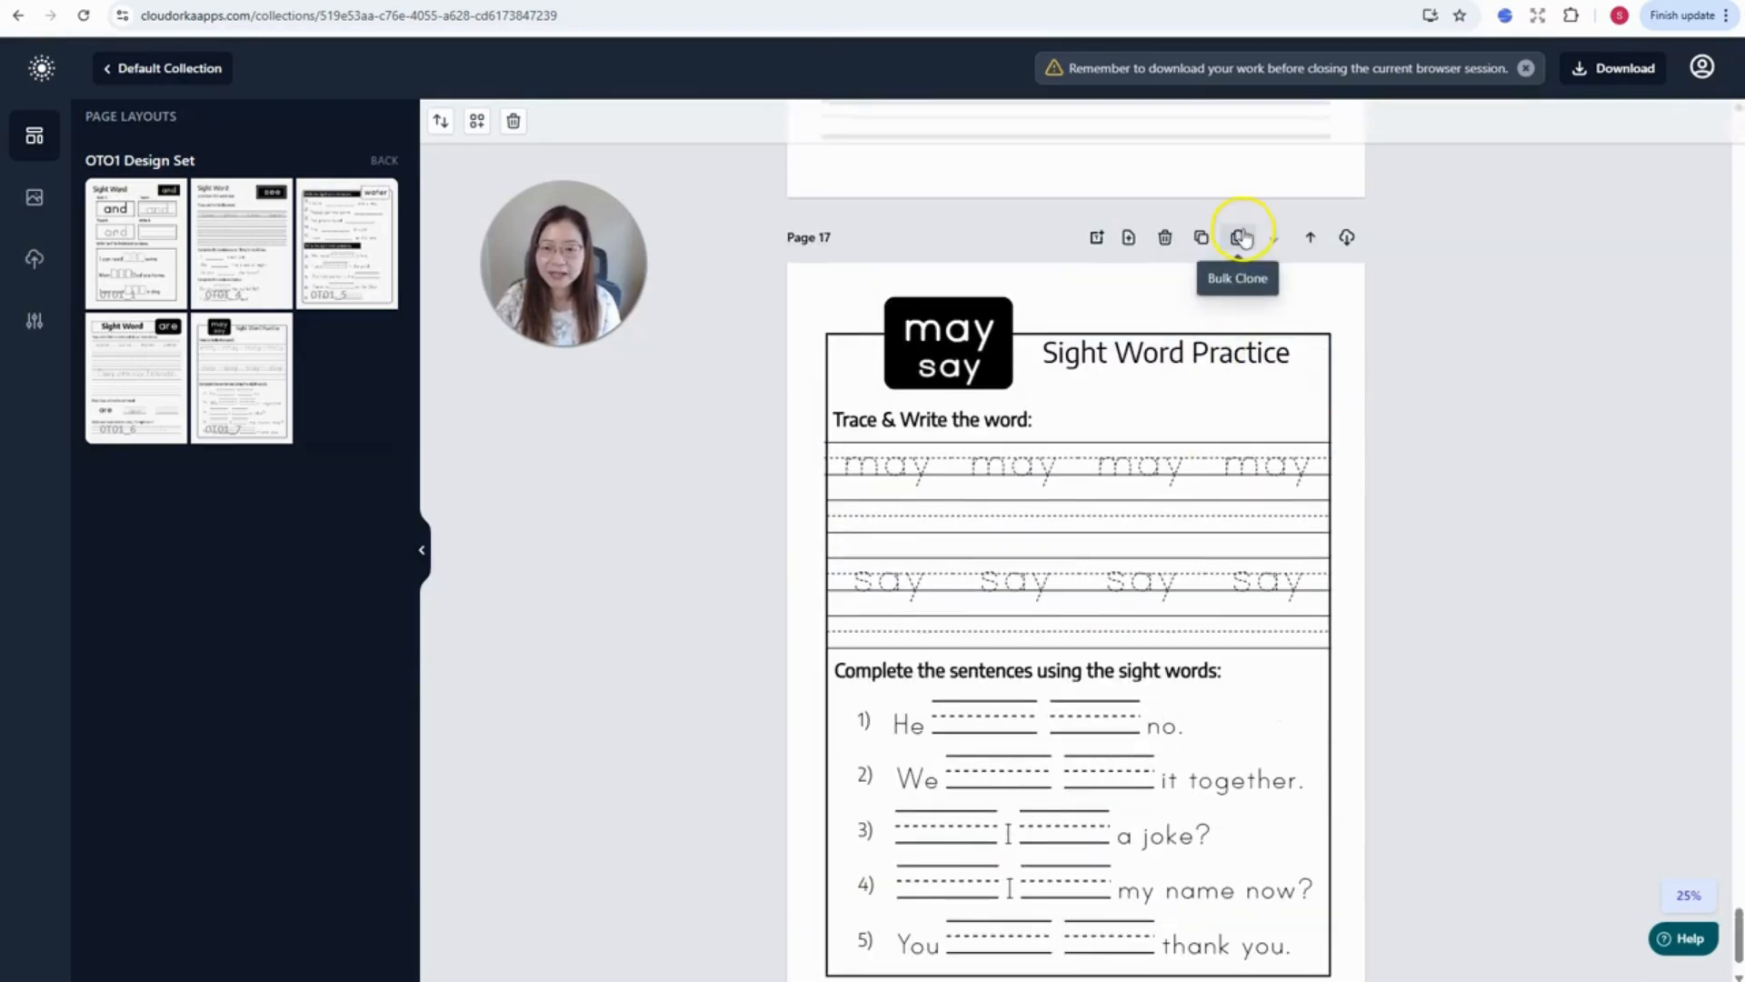
- Open Page 17's Bulk Clone options and download the sample sight-words file
left_click(1238, 238)
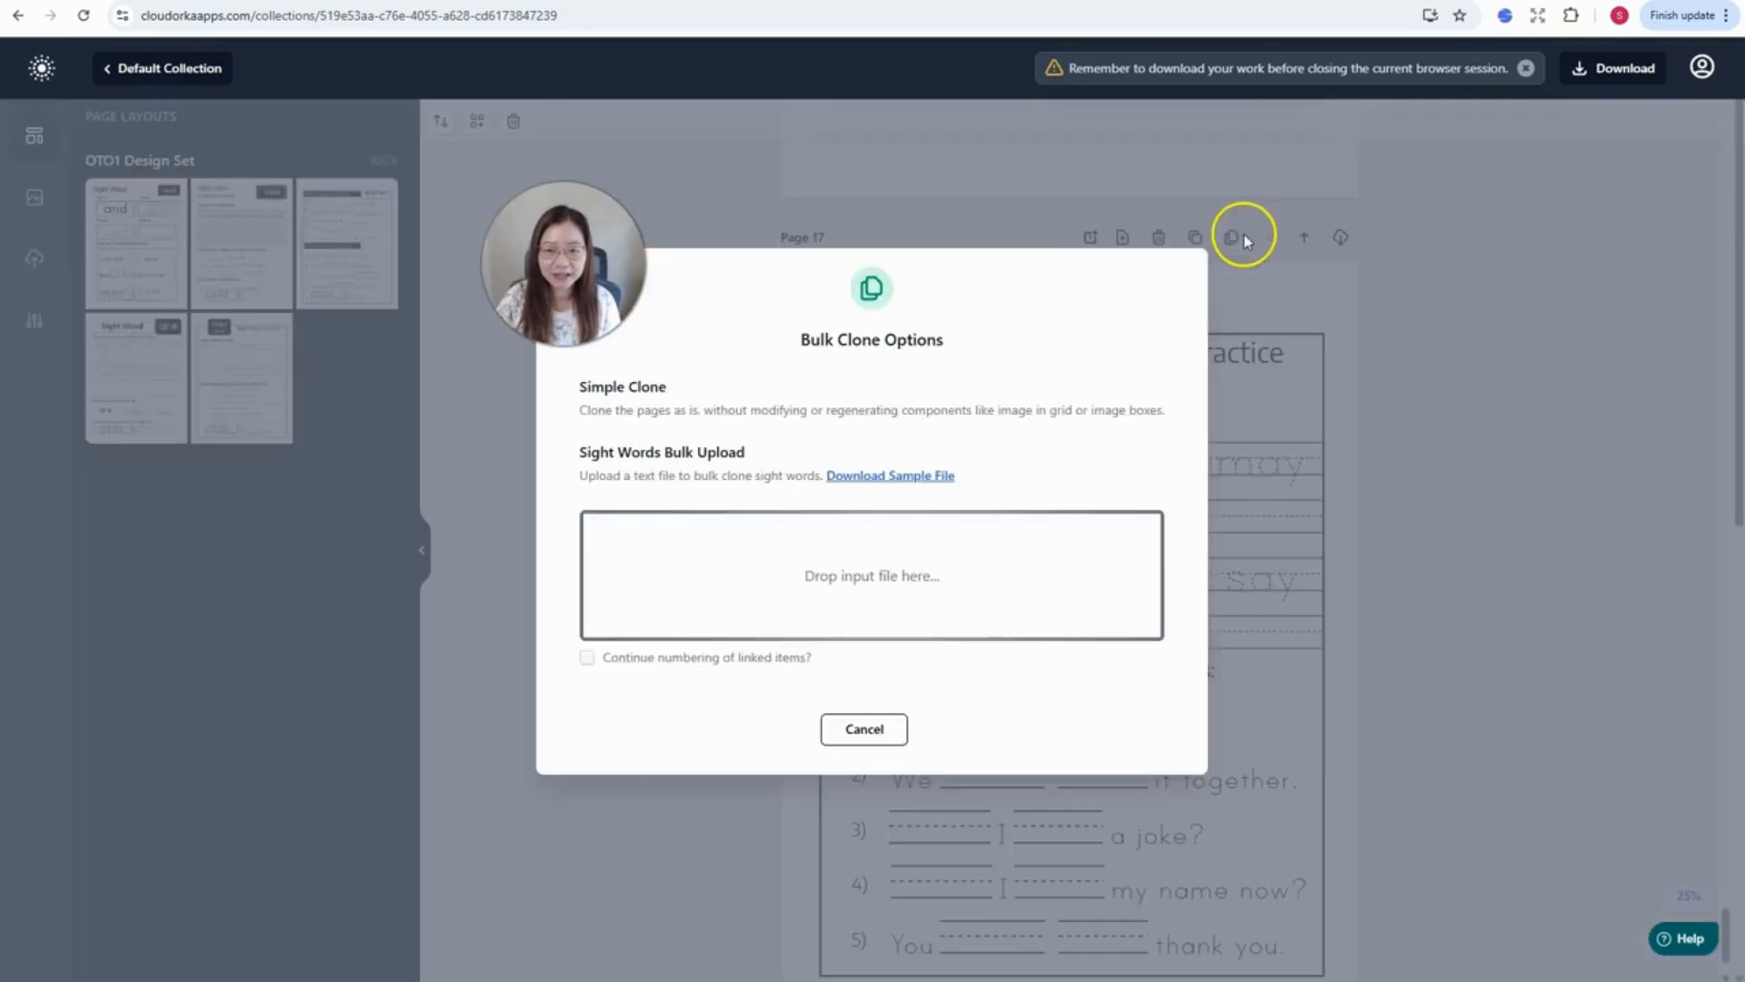
left_click(931, 482)
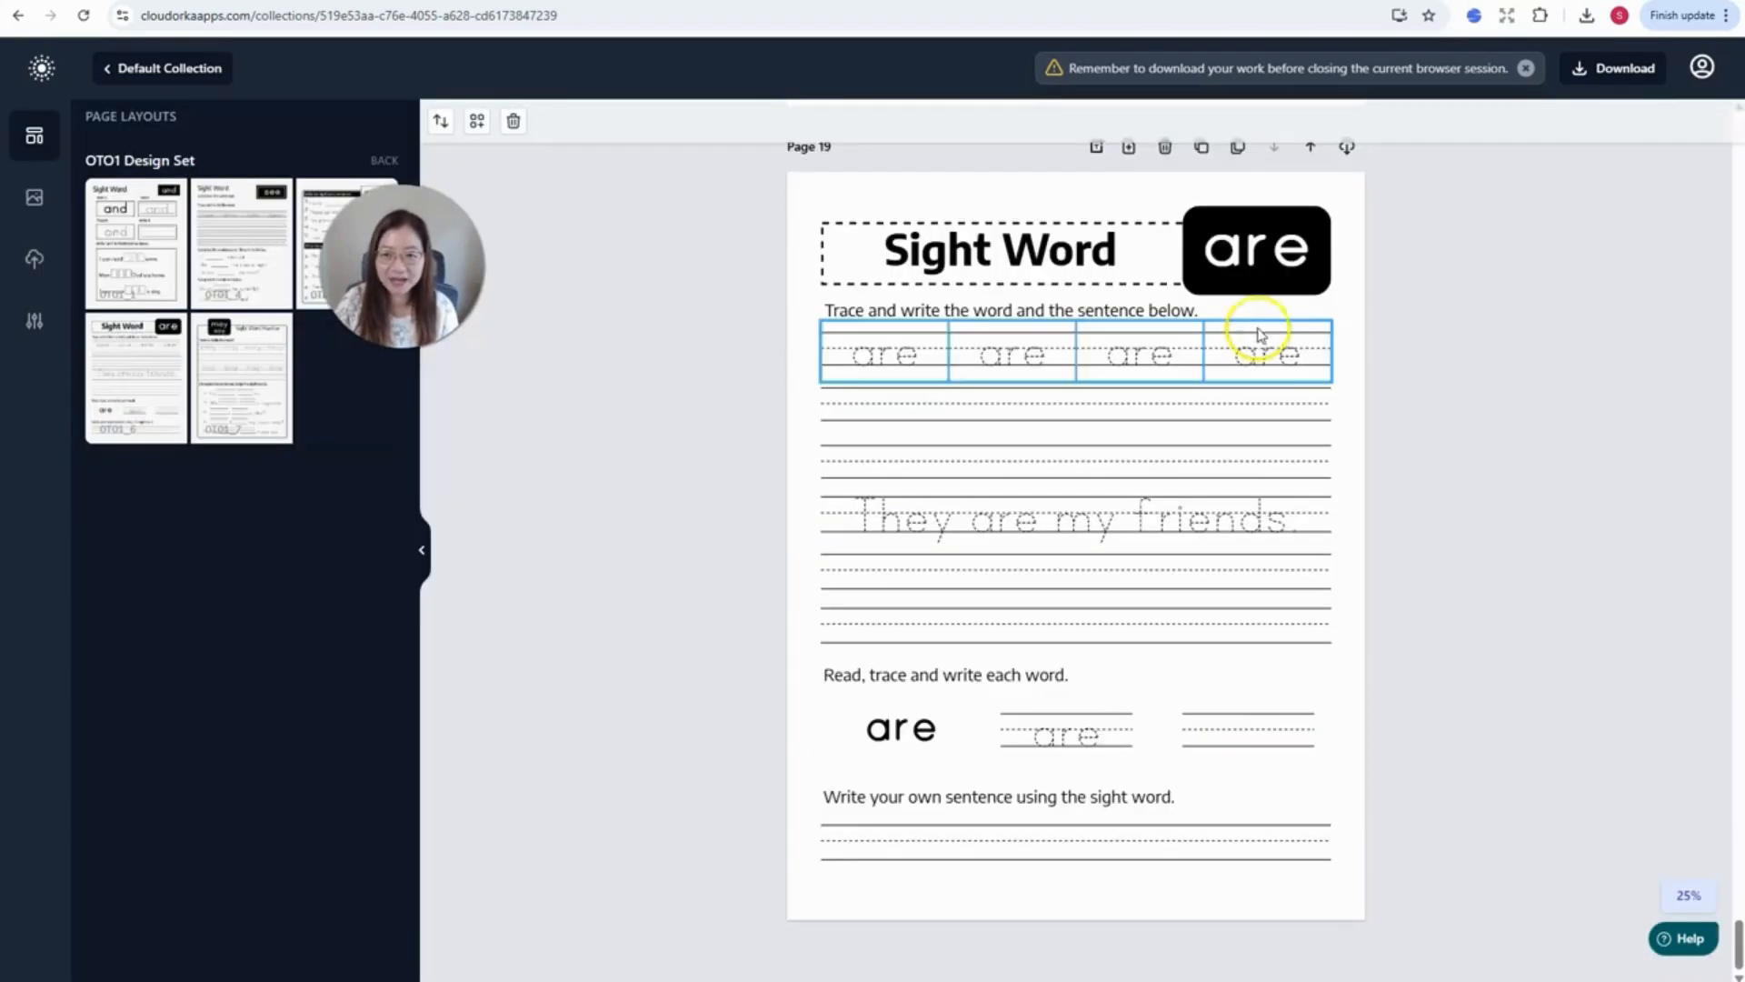
scroll(1354, 337, "up", 1)
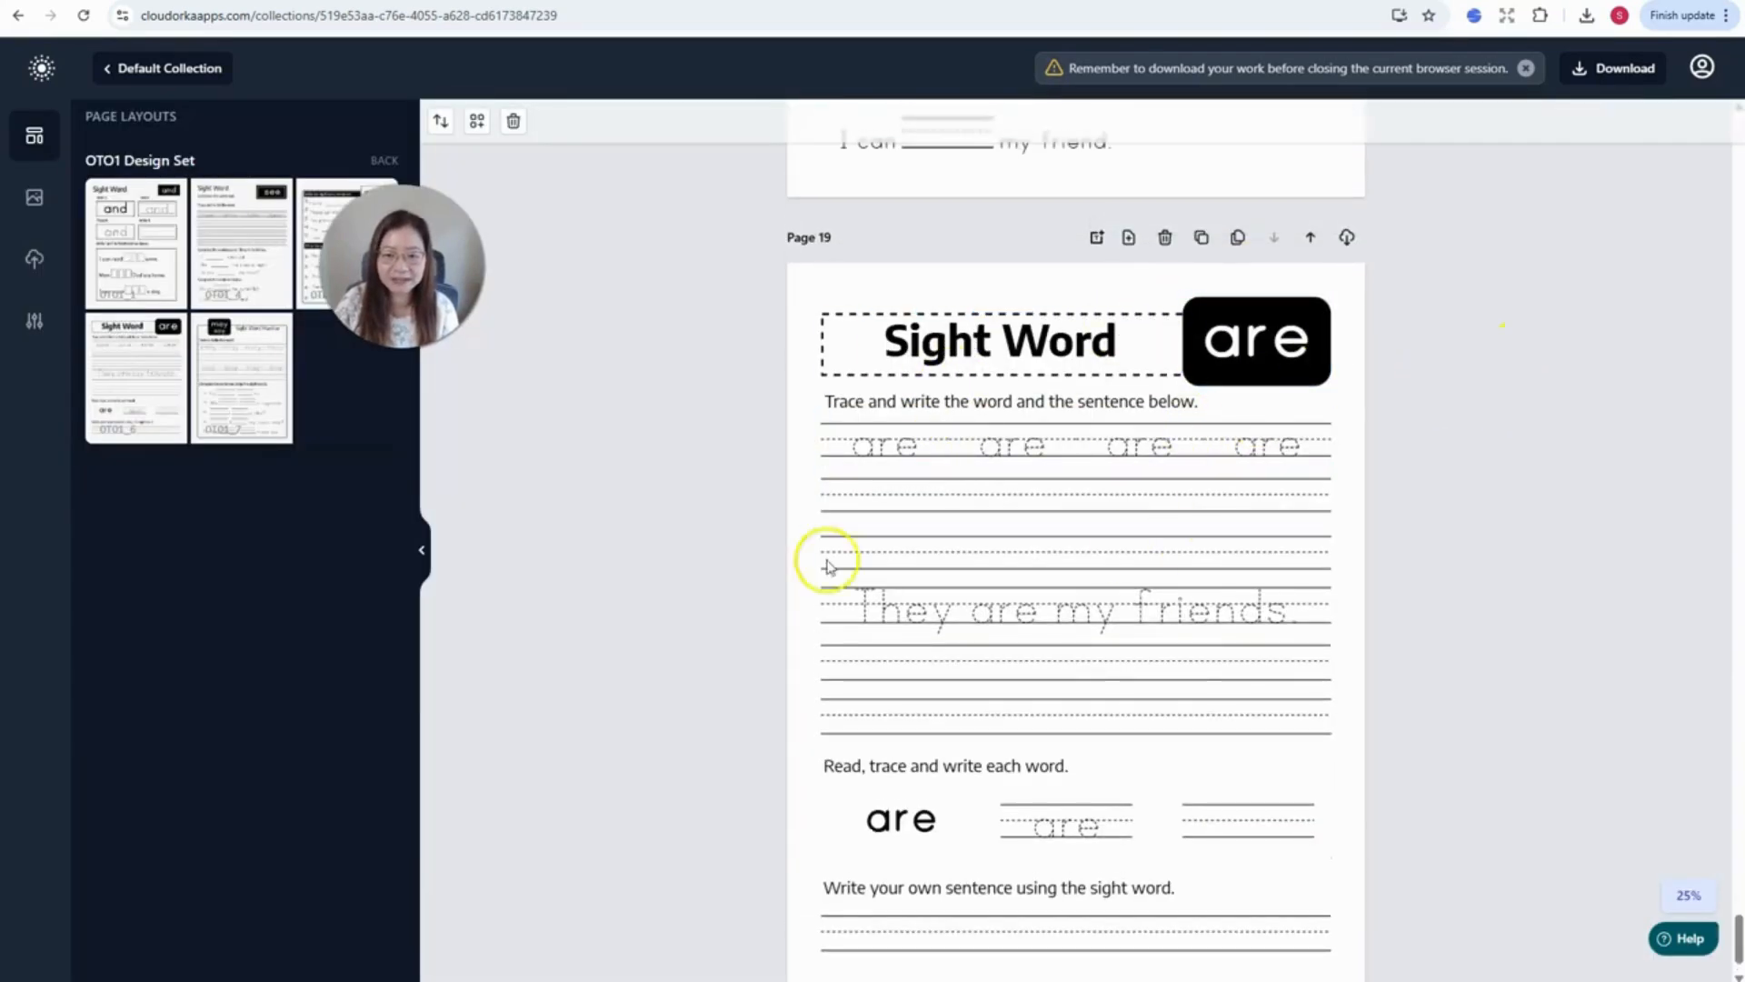
- Open the downloaded sample file in Excel and cancel Page 19's Bulk Clone dialog
left_click(1239, 239)
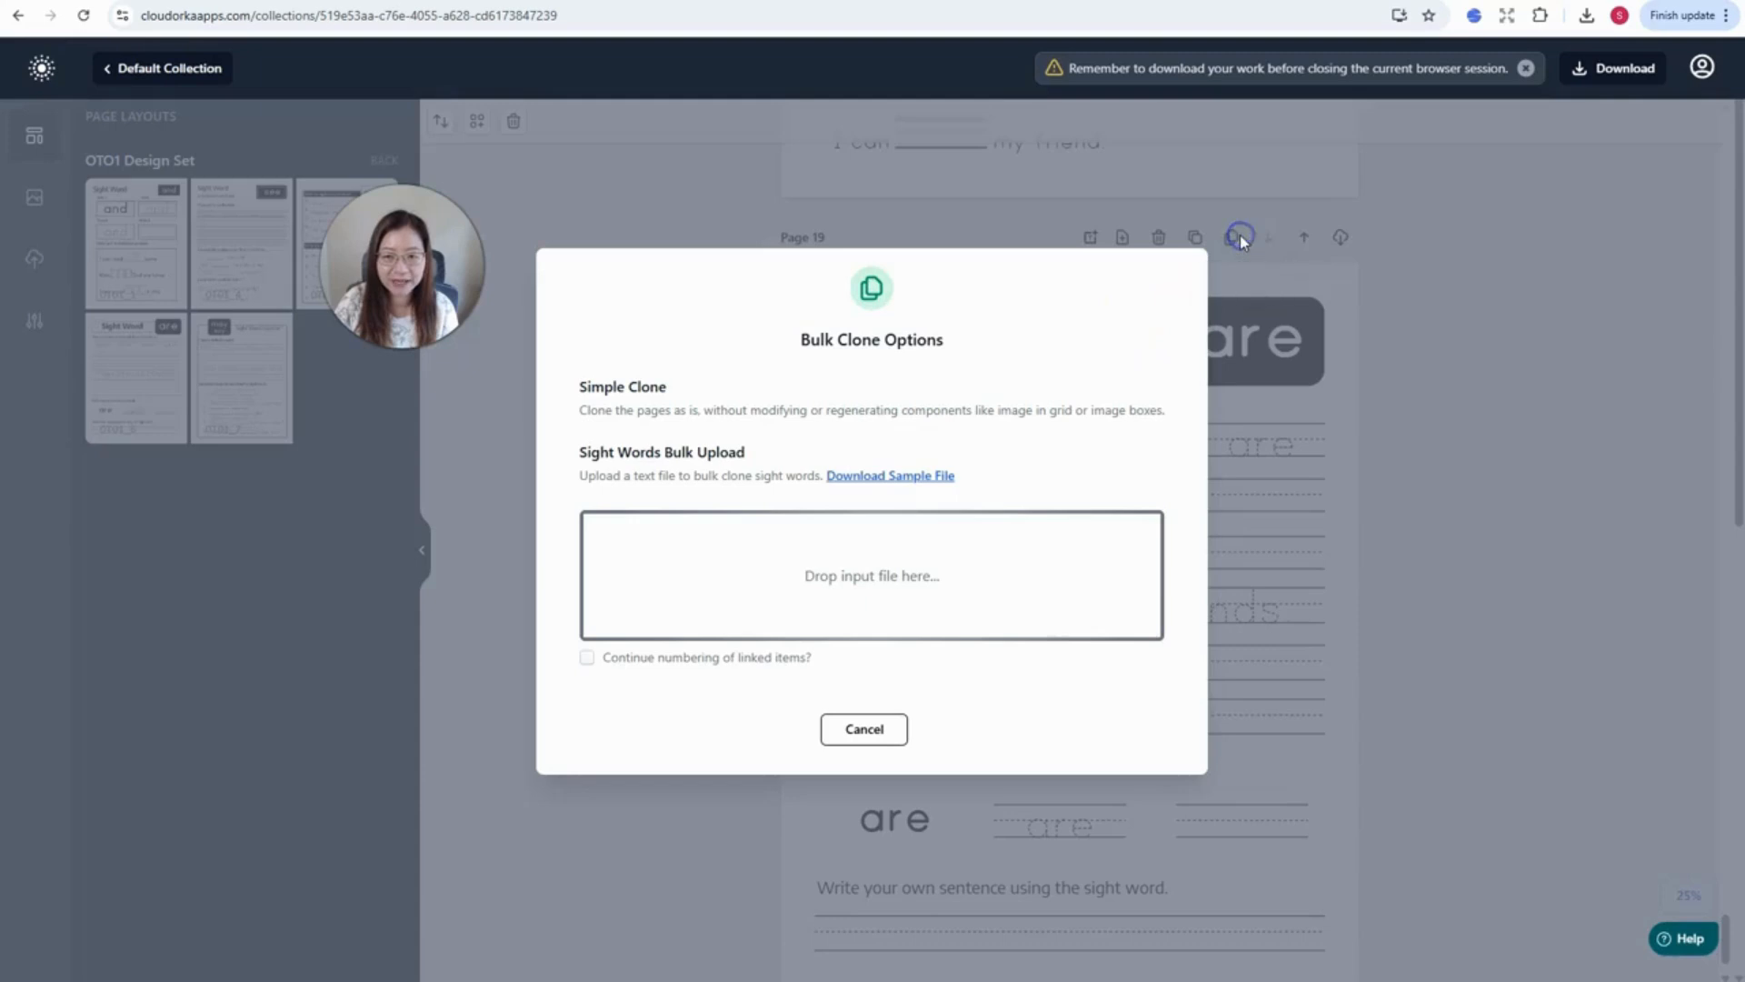
left_click(911, 478)
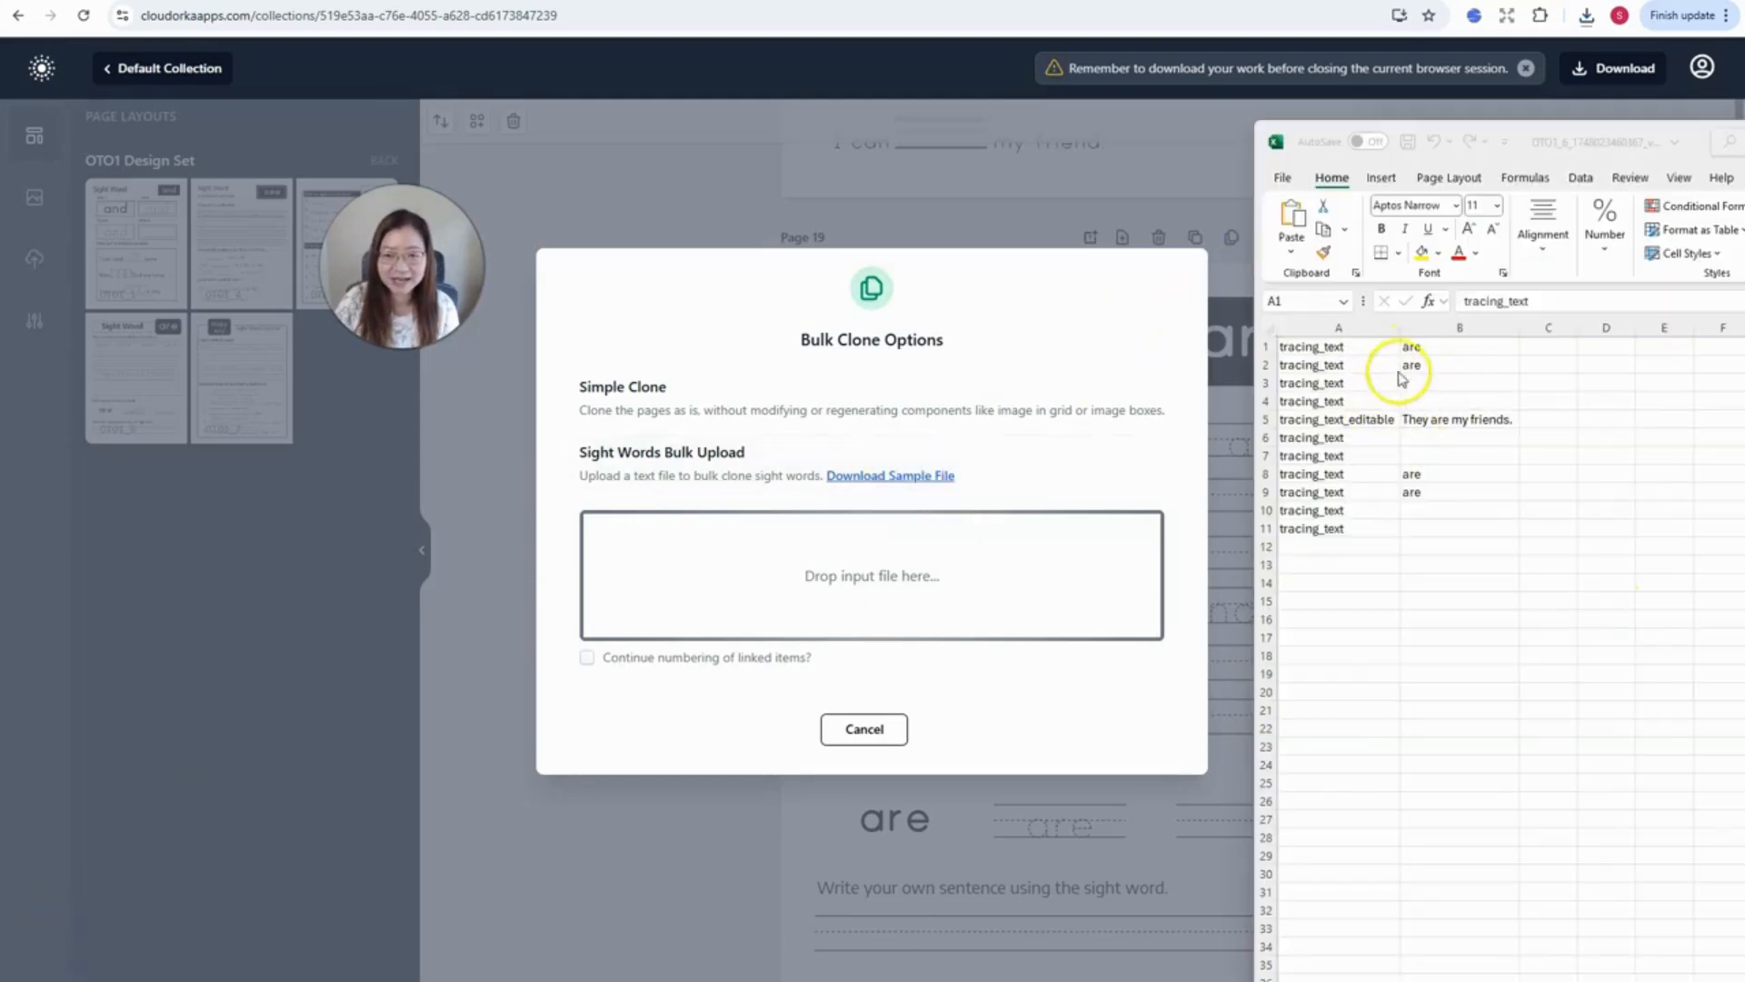
left_click(865, 730)
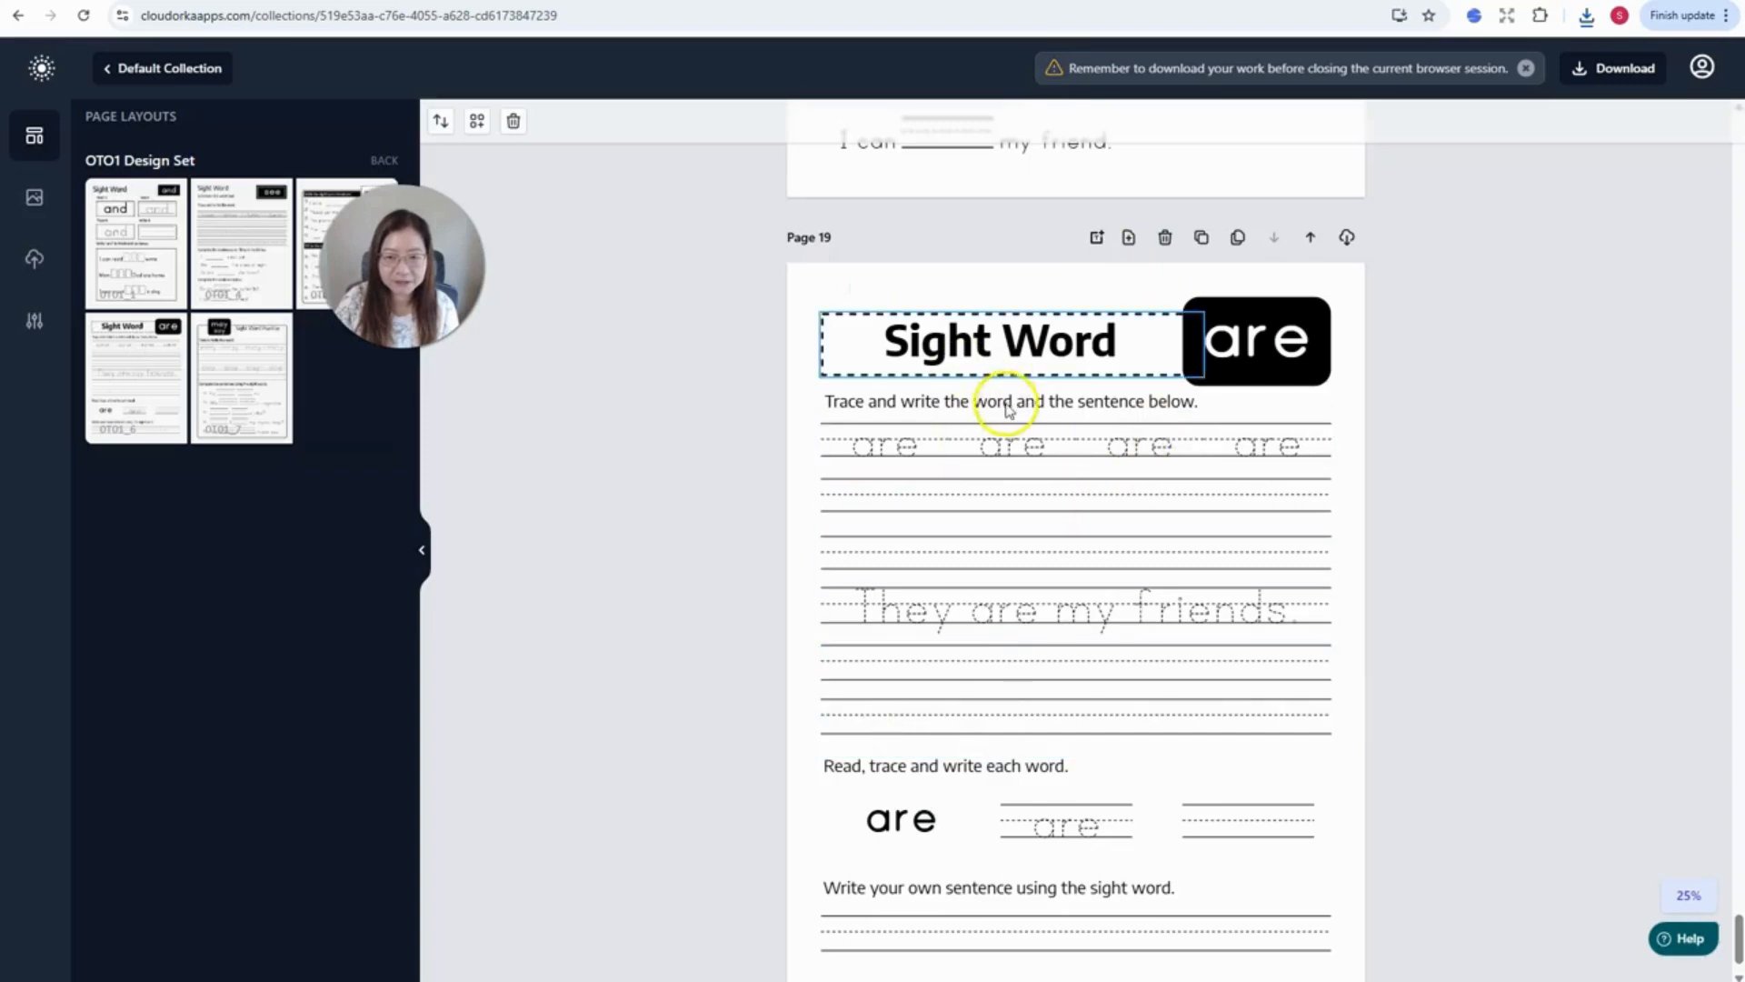
- Replace 'are' with 'is' in cells B1, B2, B8 and B9
key("alt+Tab")
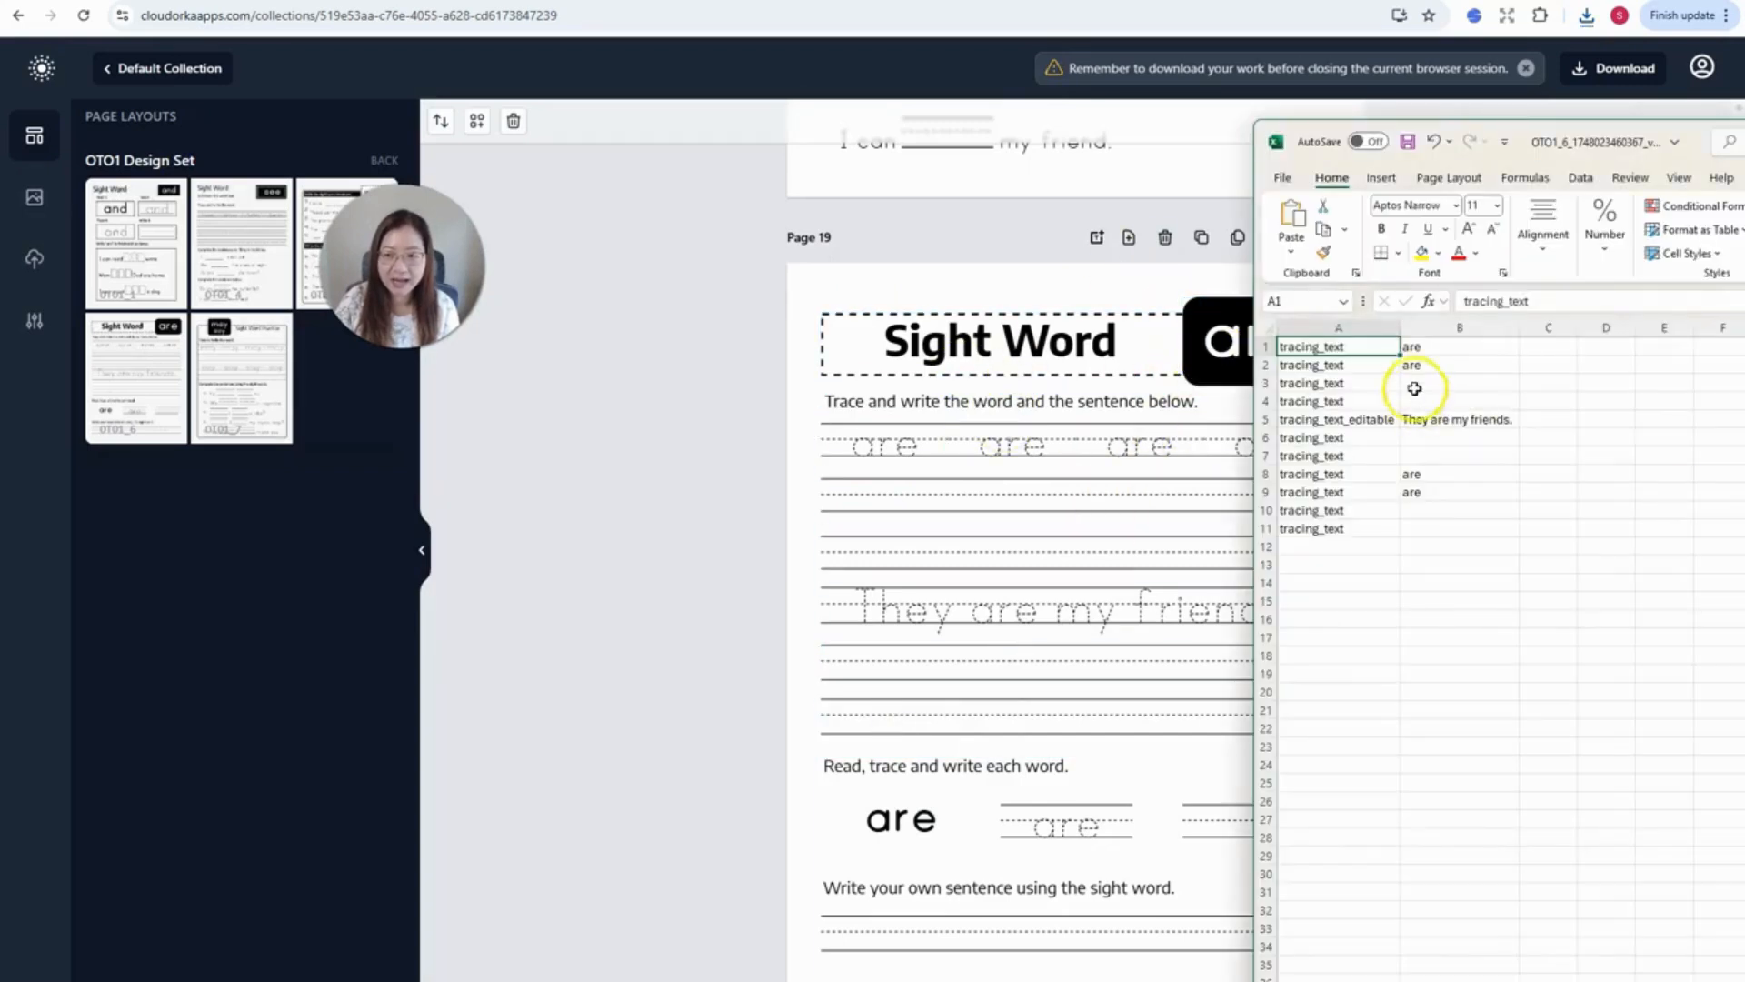
left_click_drag(1506, 148, 1639, 136)
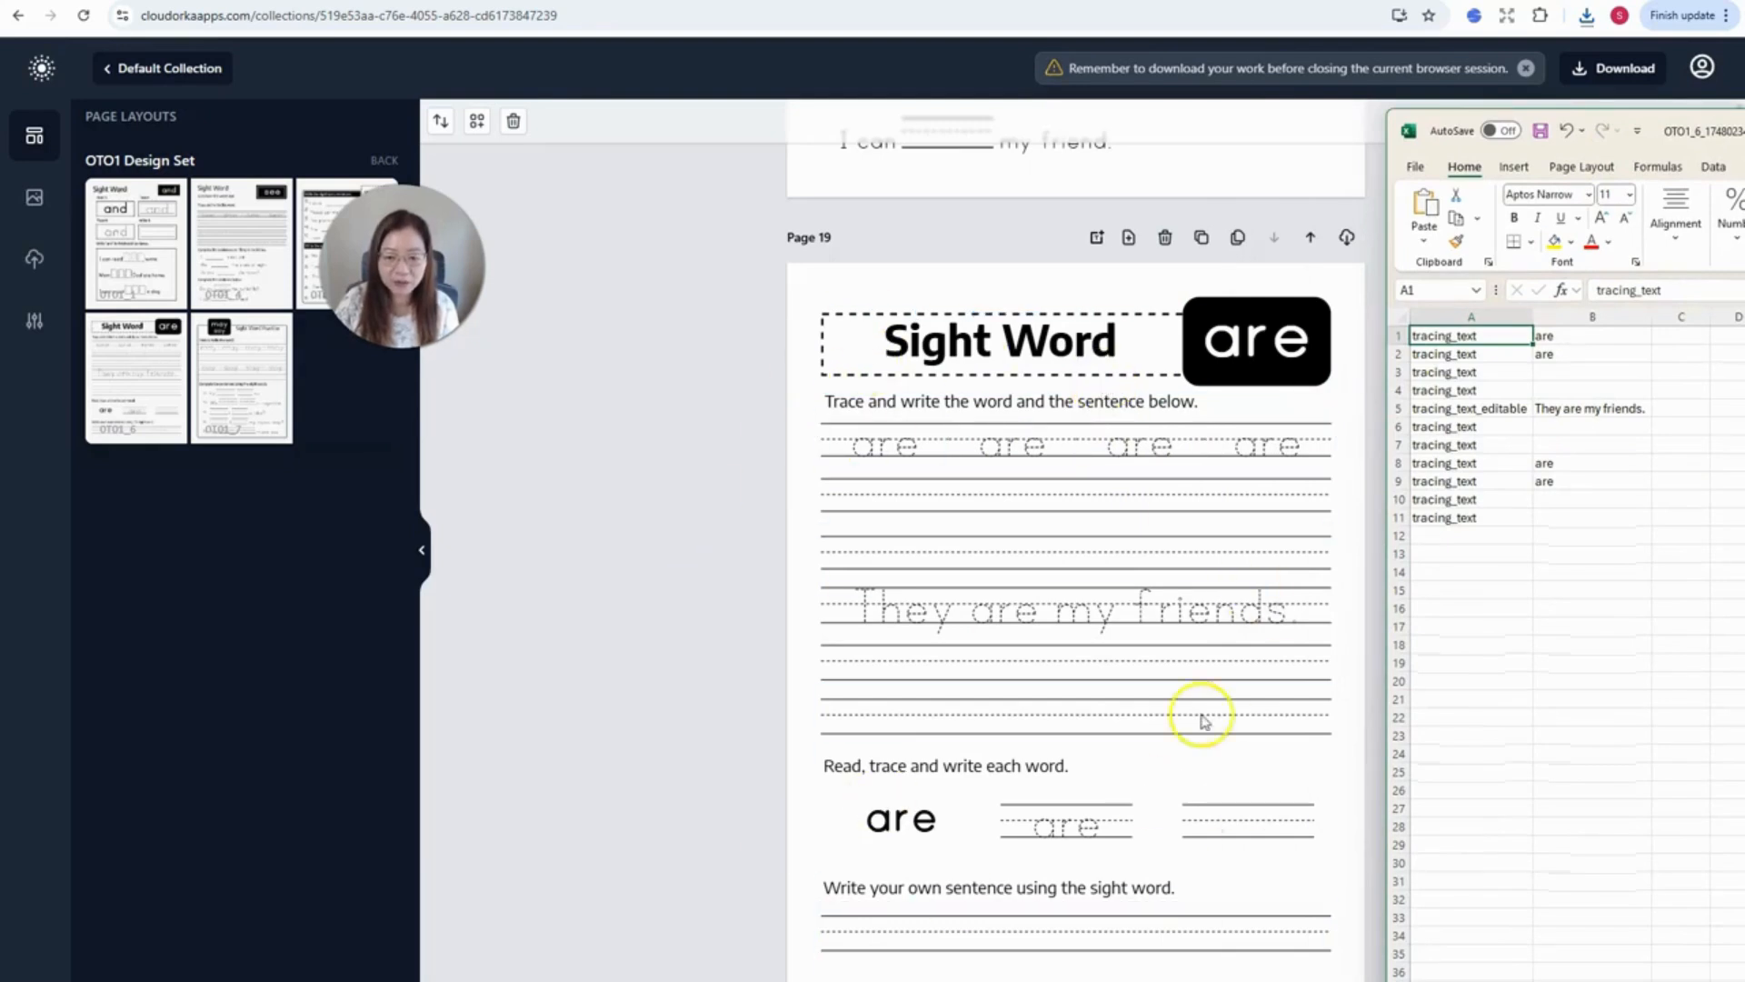
left_click(1570, 337)
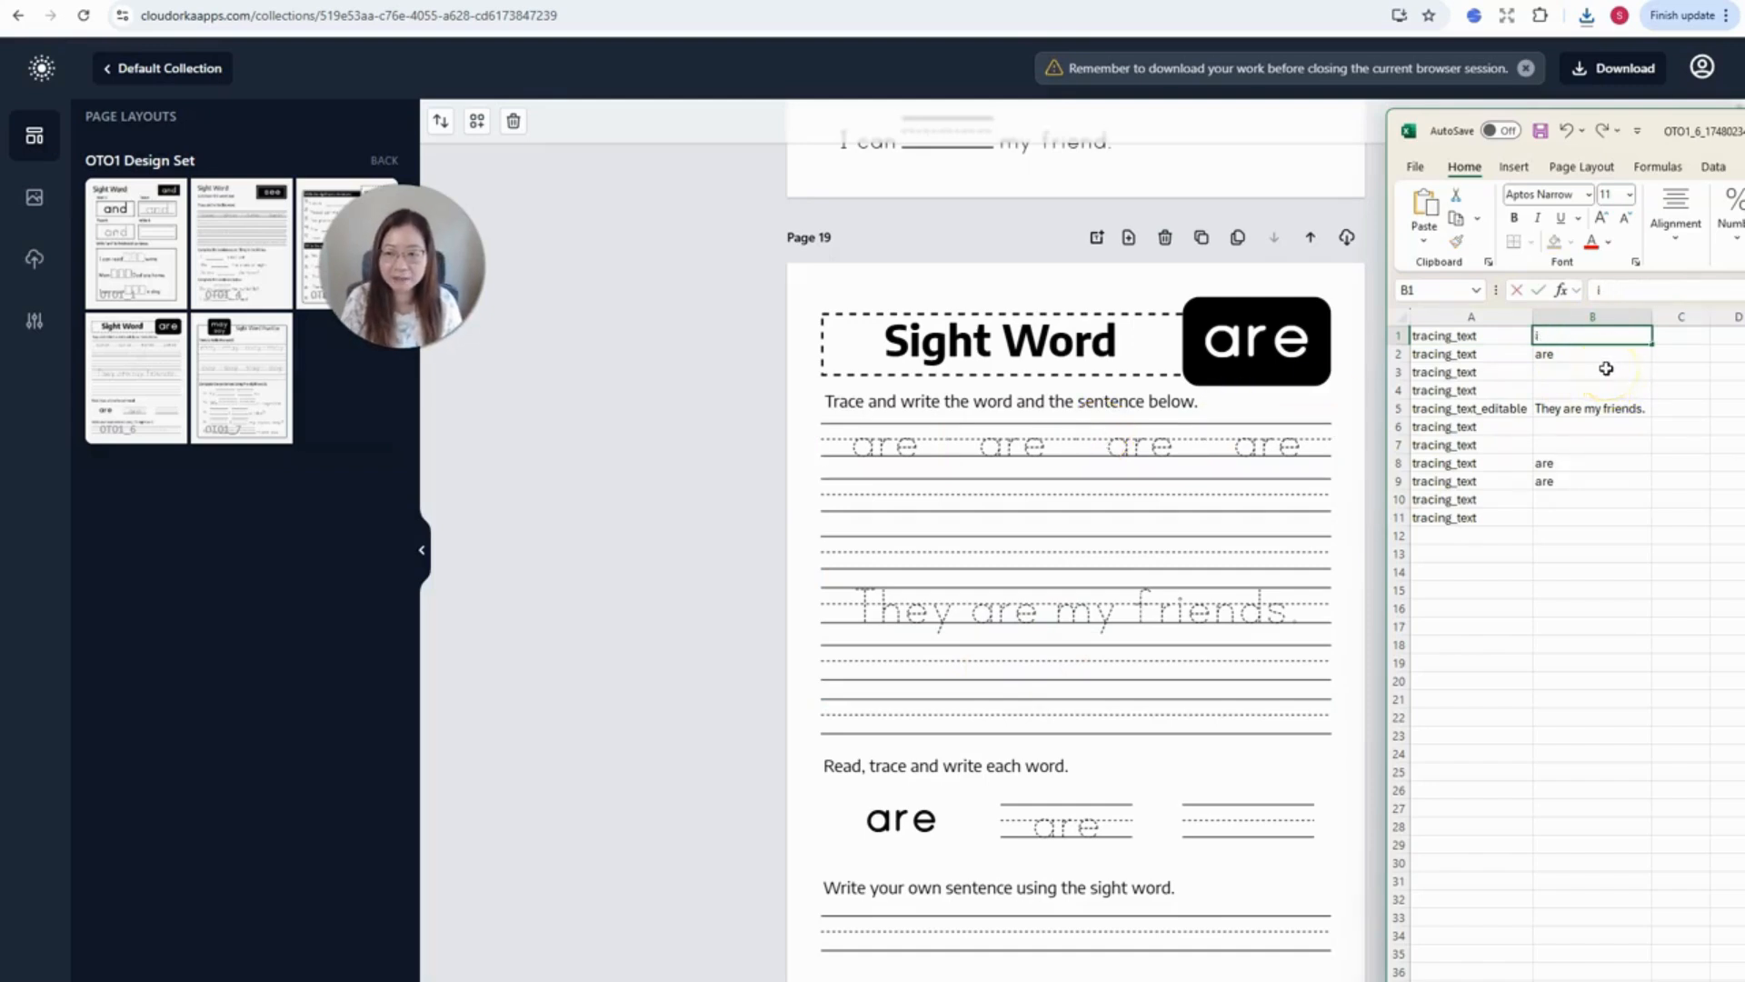
left_click(1591, 349)
left_click(1600, 335)
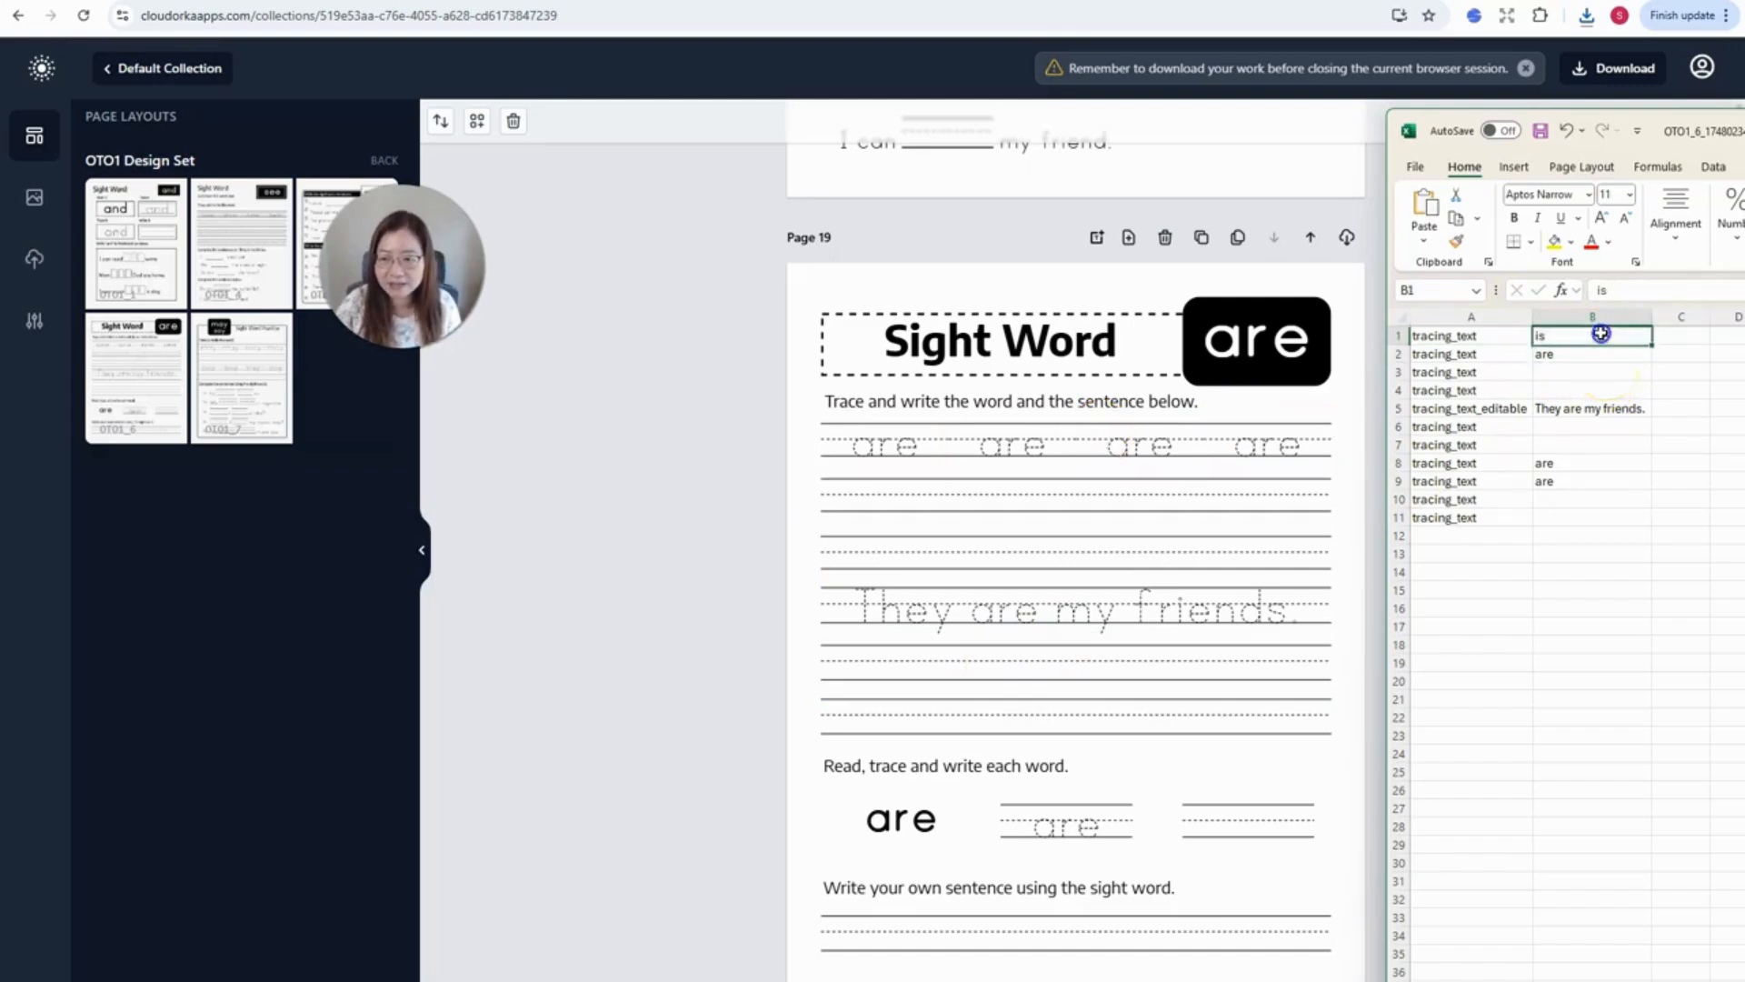
key("ctrl+c")
left_click(1591, 355)
key("ctrl+v")
left_click_drag(1581, 465, 1582, 482)
key("ctrl+v")
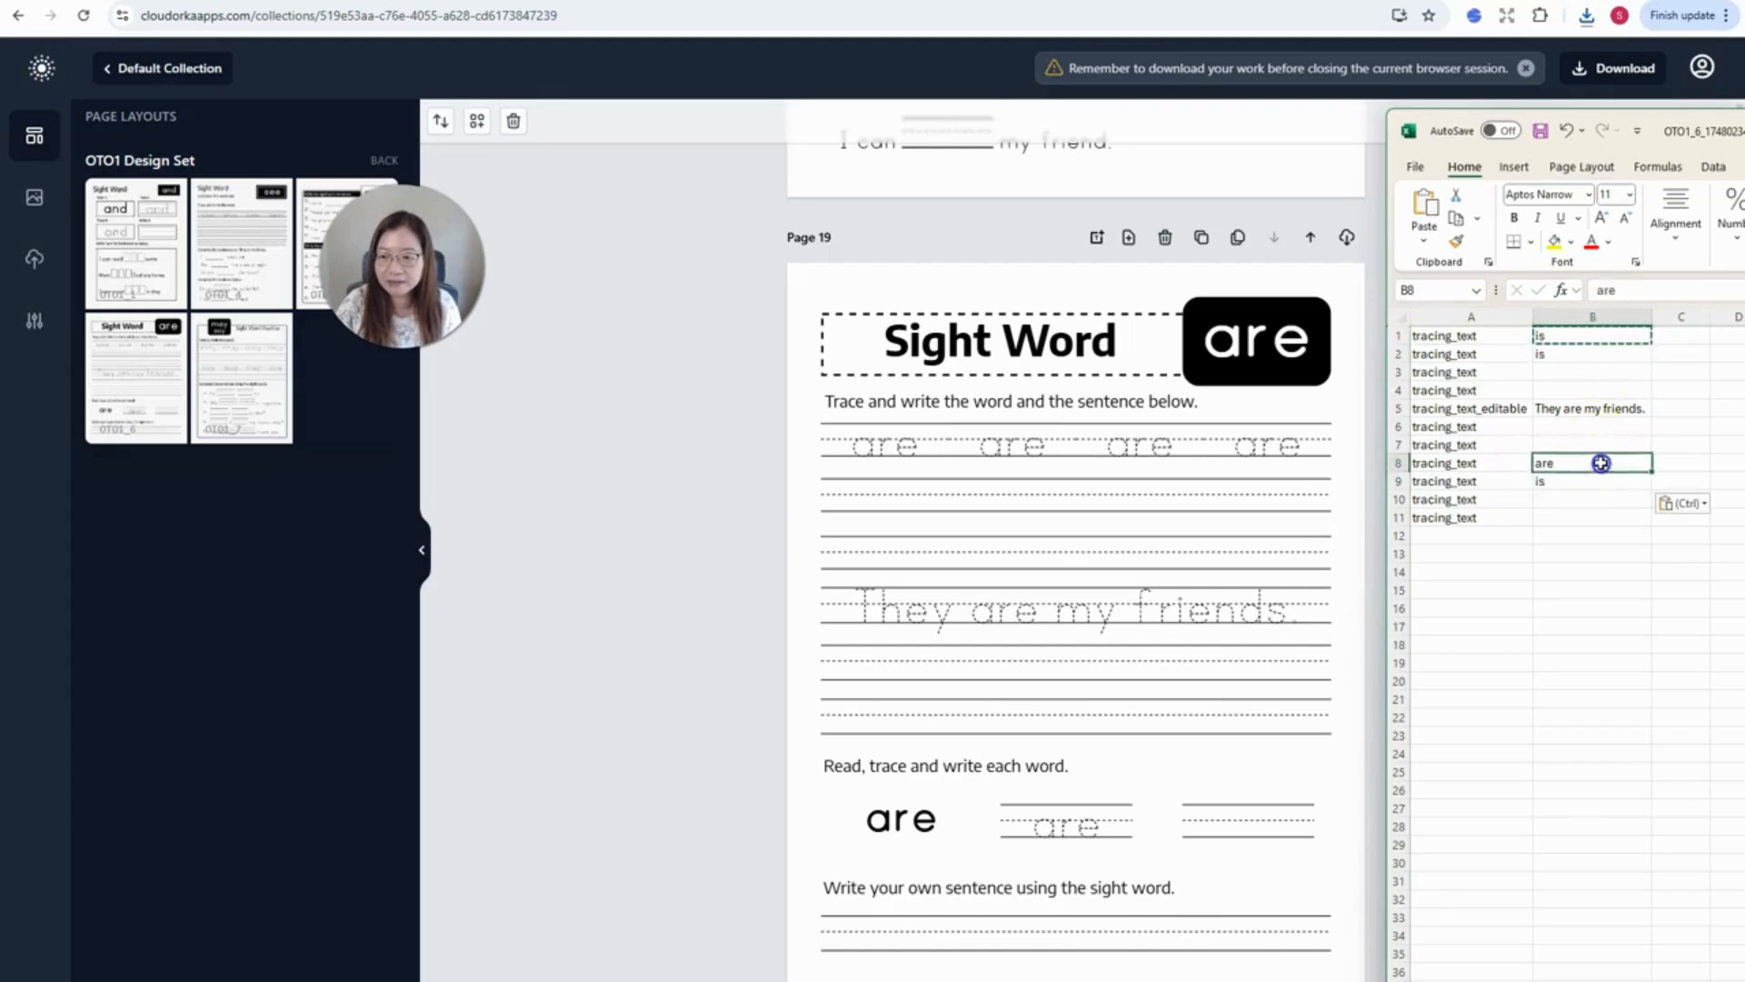
- Edit the sentence in B5 to 'She is my friend.'
double_click(1596, 408)
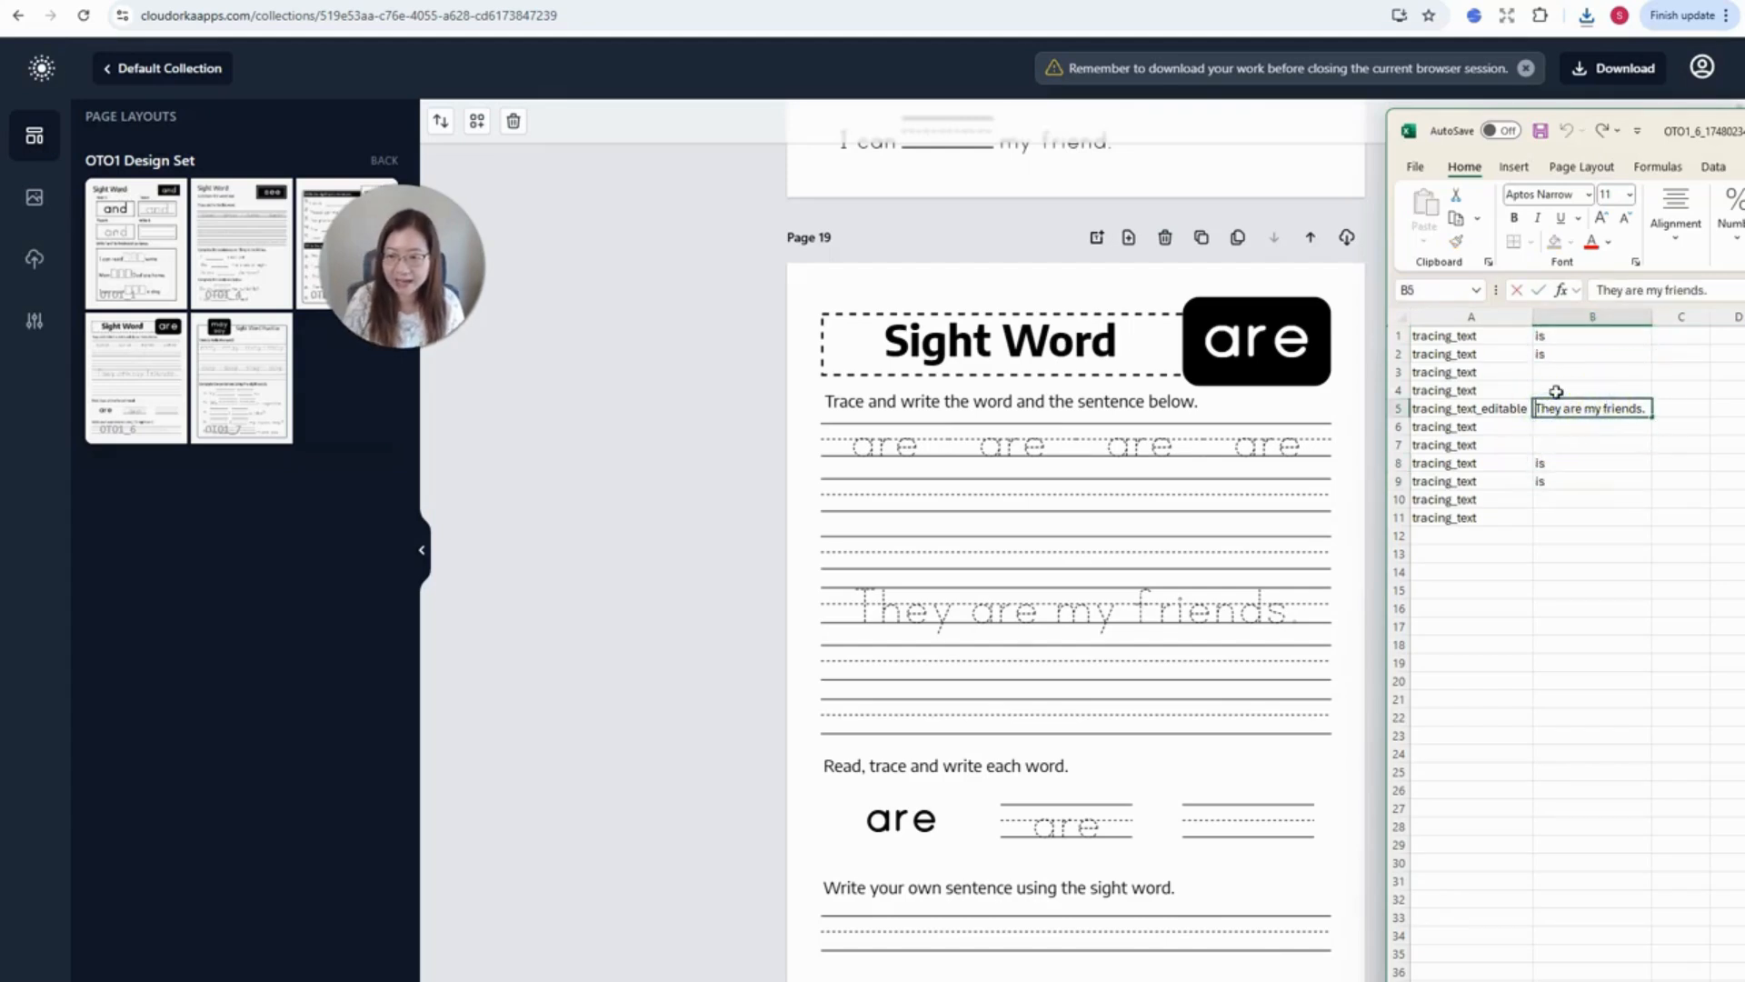
type("She is my")
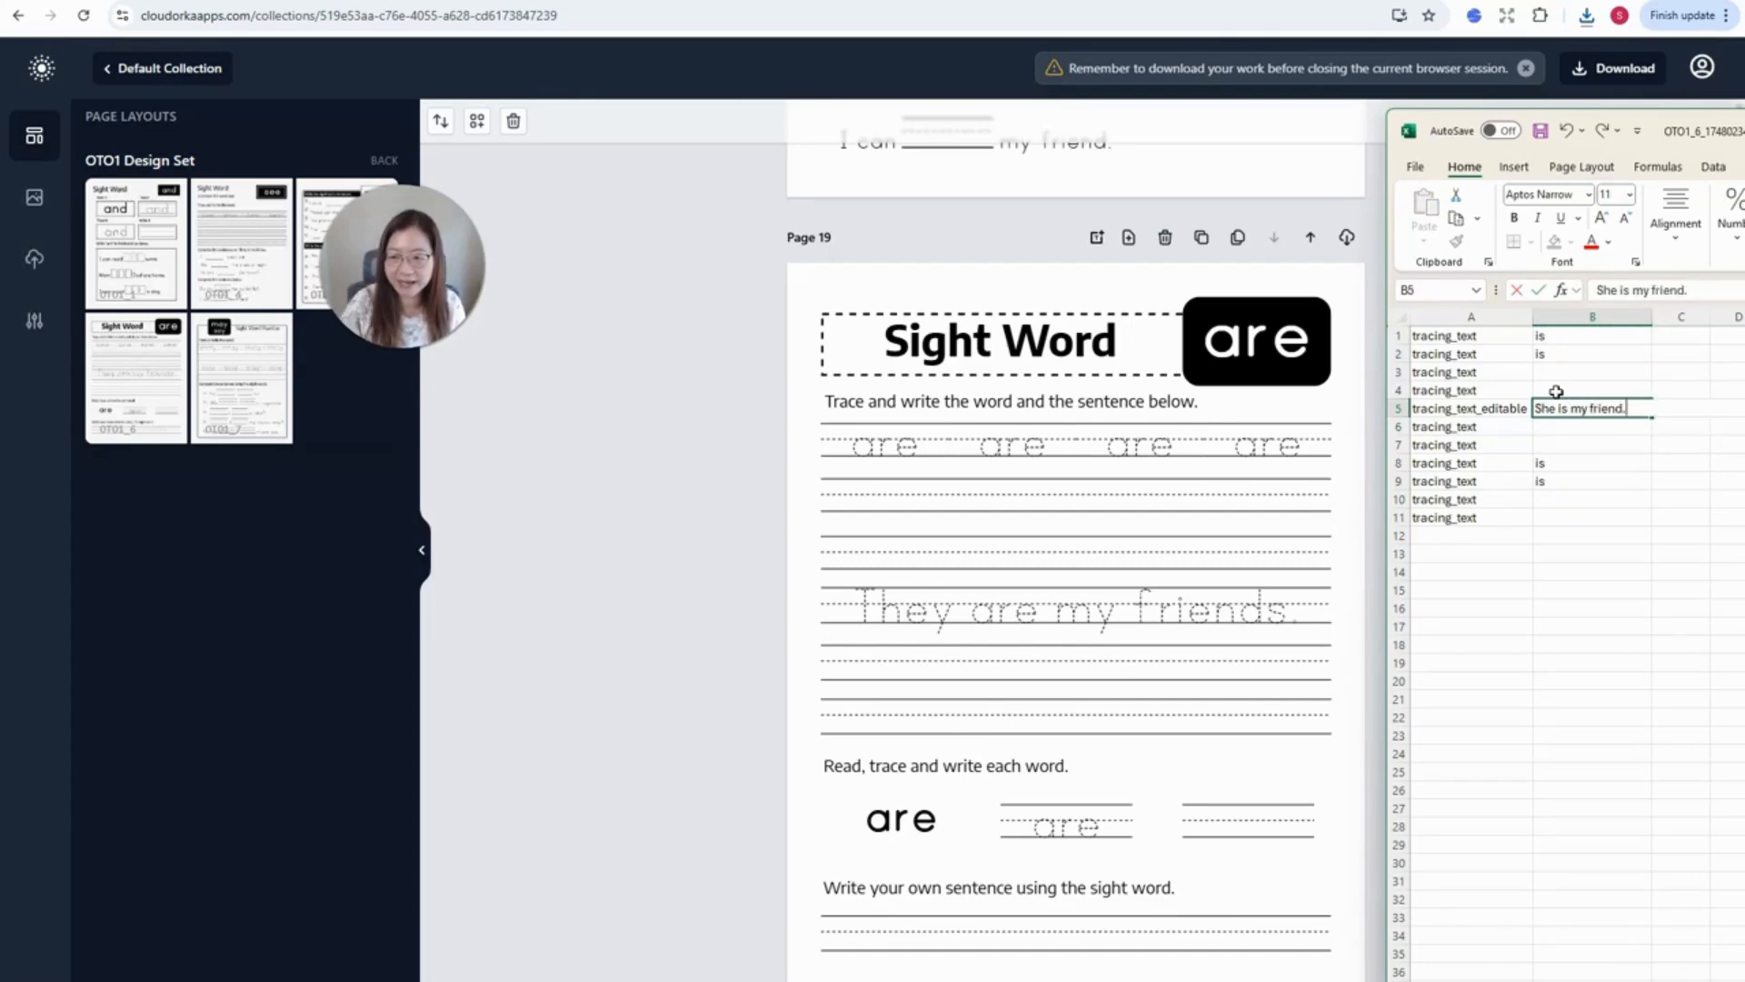
left_click(1538, 529)
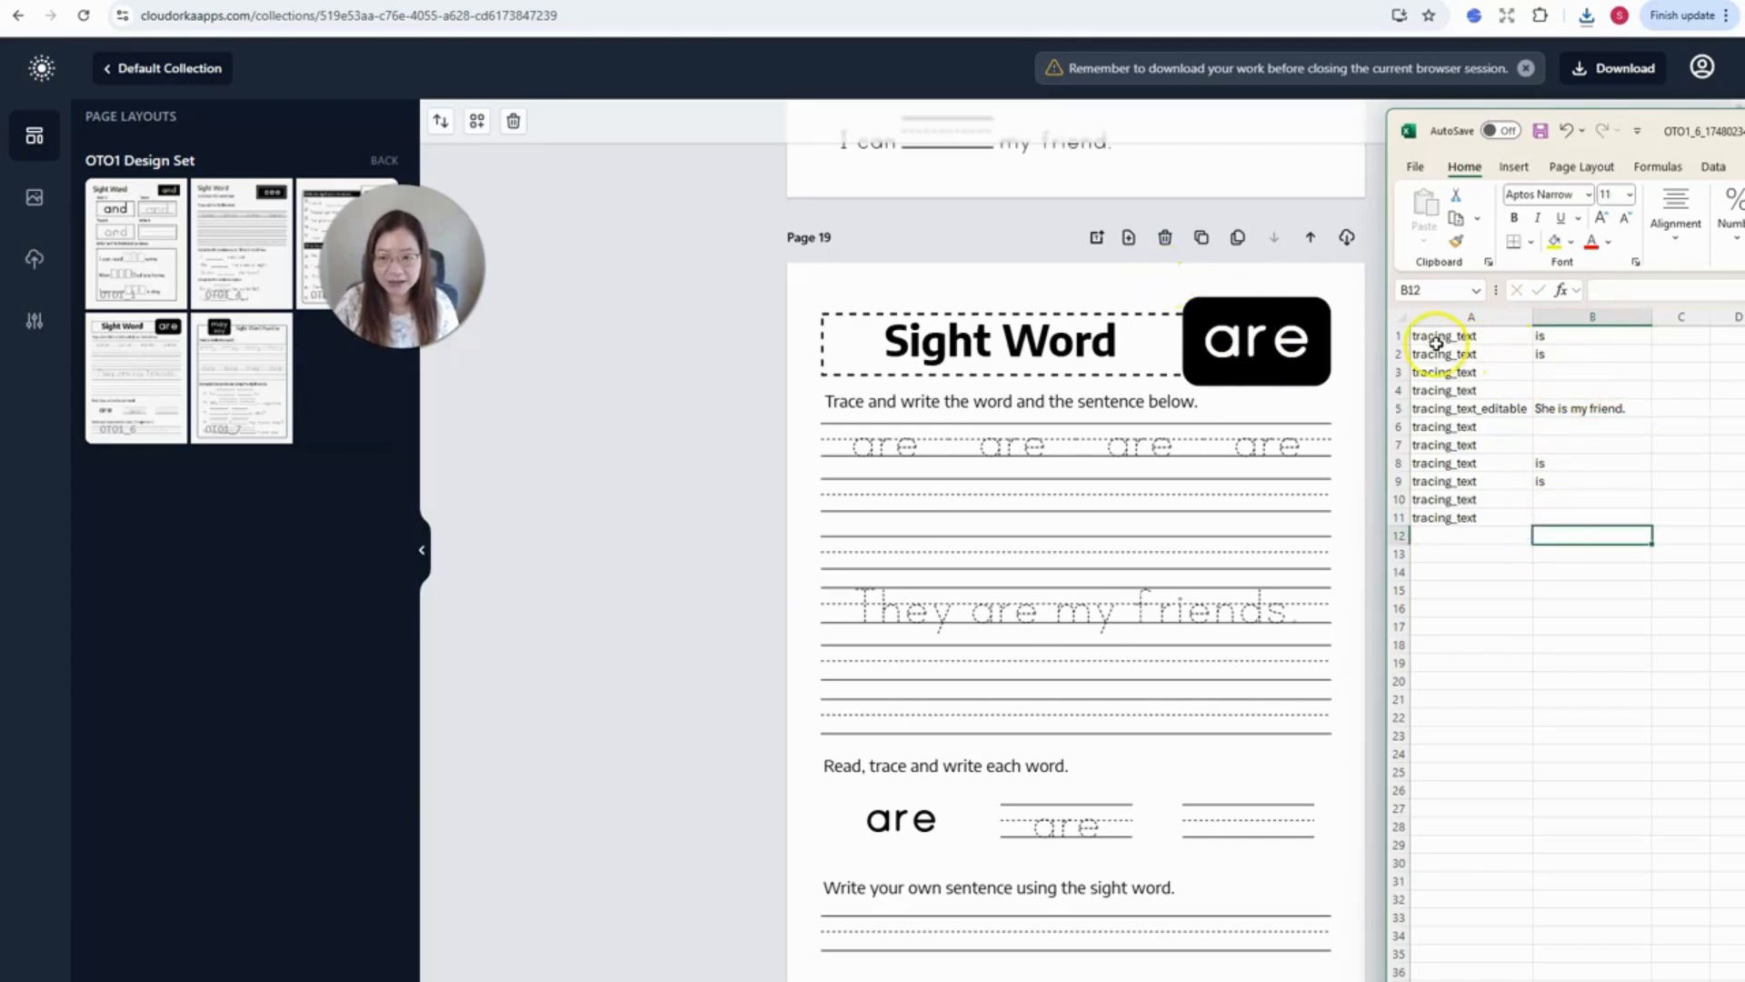
- Copy rows 1–11 to row 13 and change B17 to 'This is my cute cat.'
left_click_drag(1410, 338, 1449, 522)
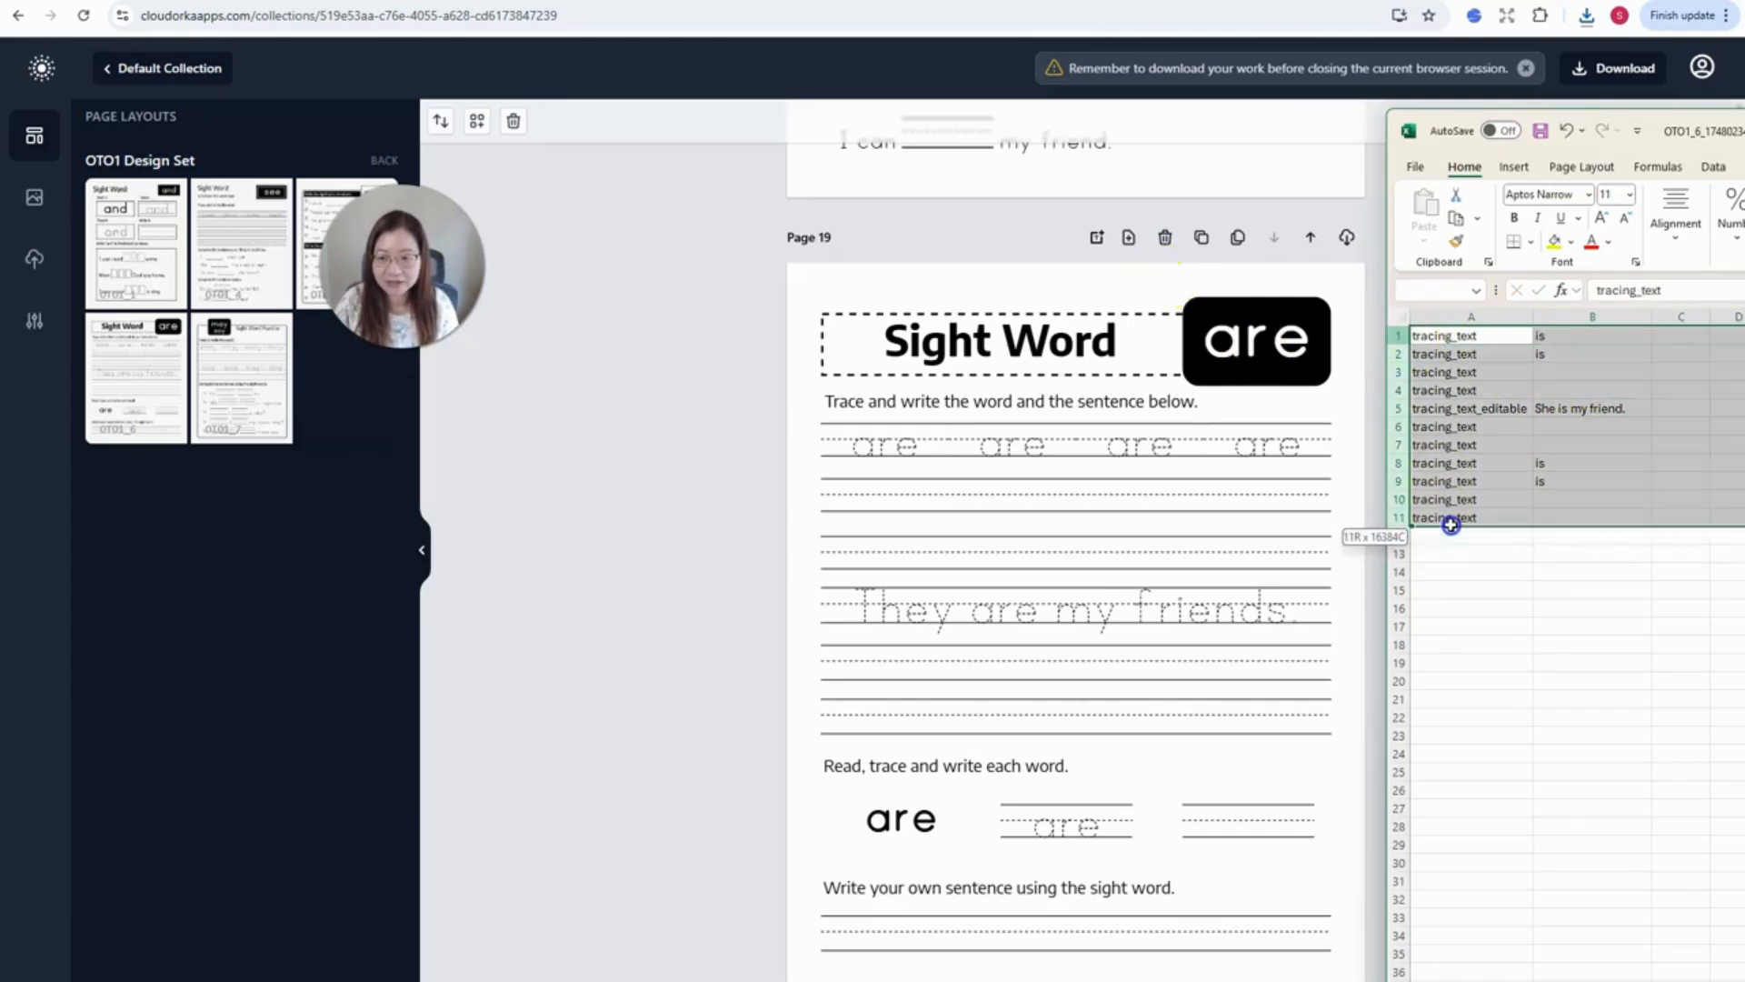
key("ctrl+c")
left_click(1400, 552)
key("ctrl+v")
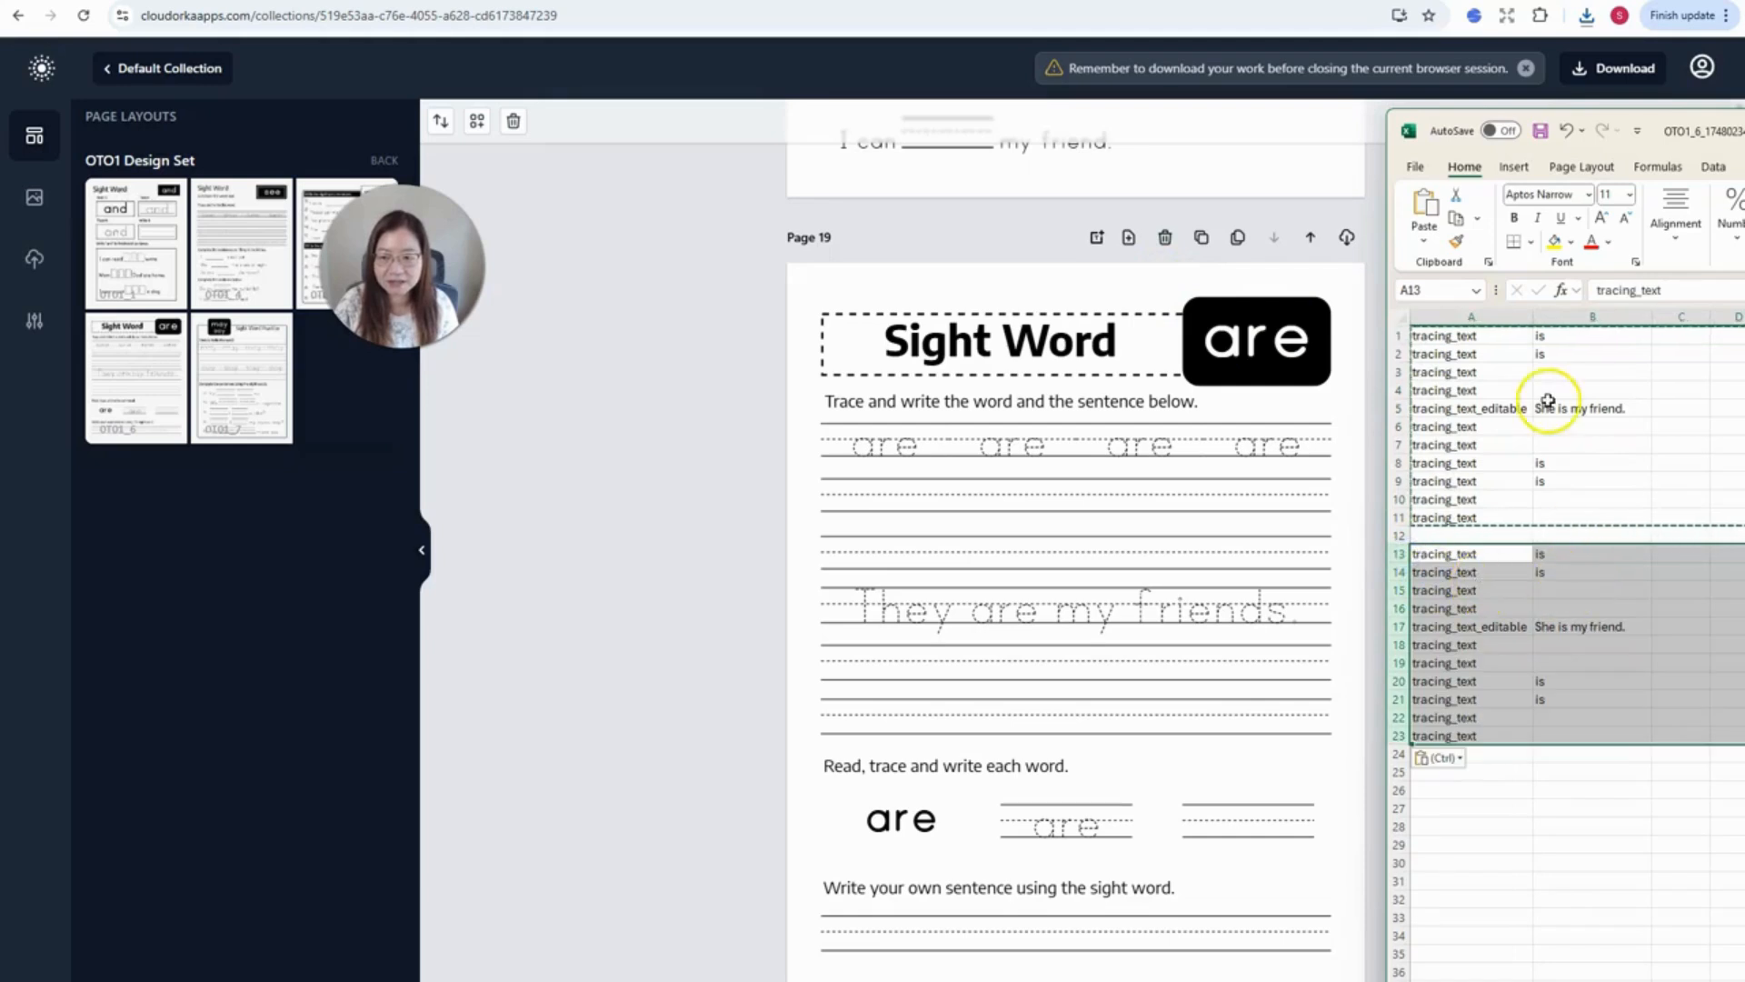
scroll(1531, 358, "down", 3)
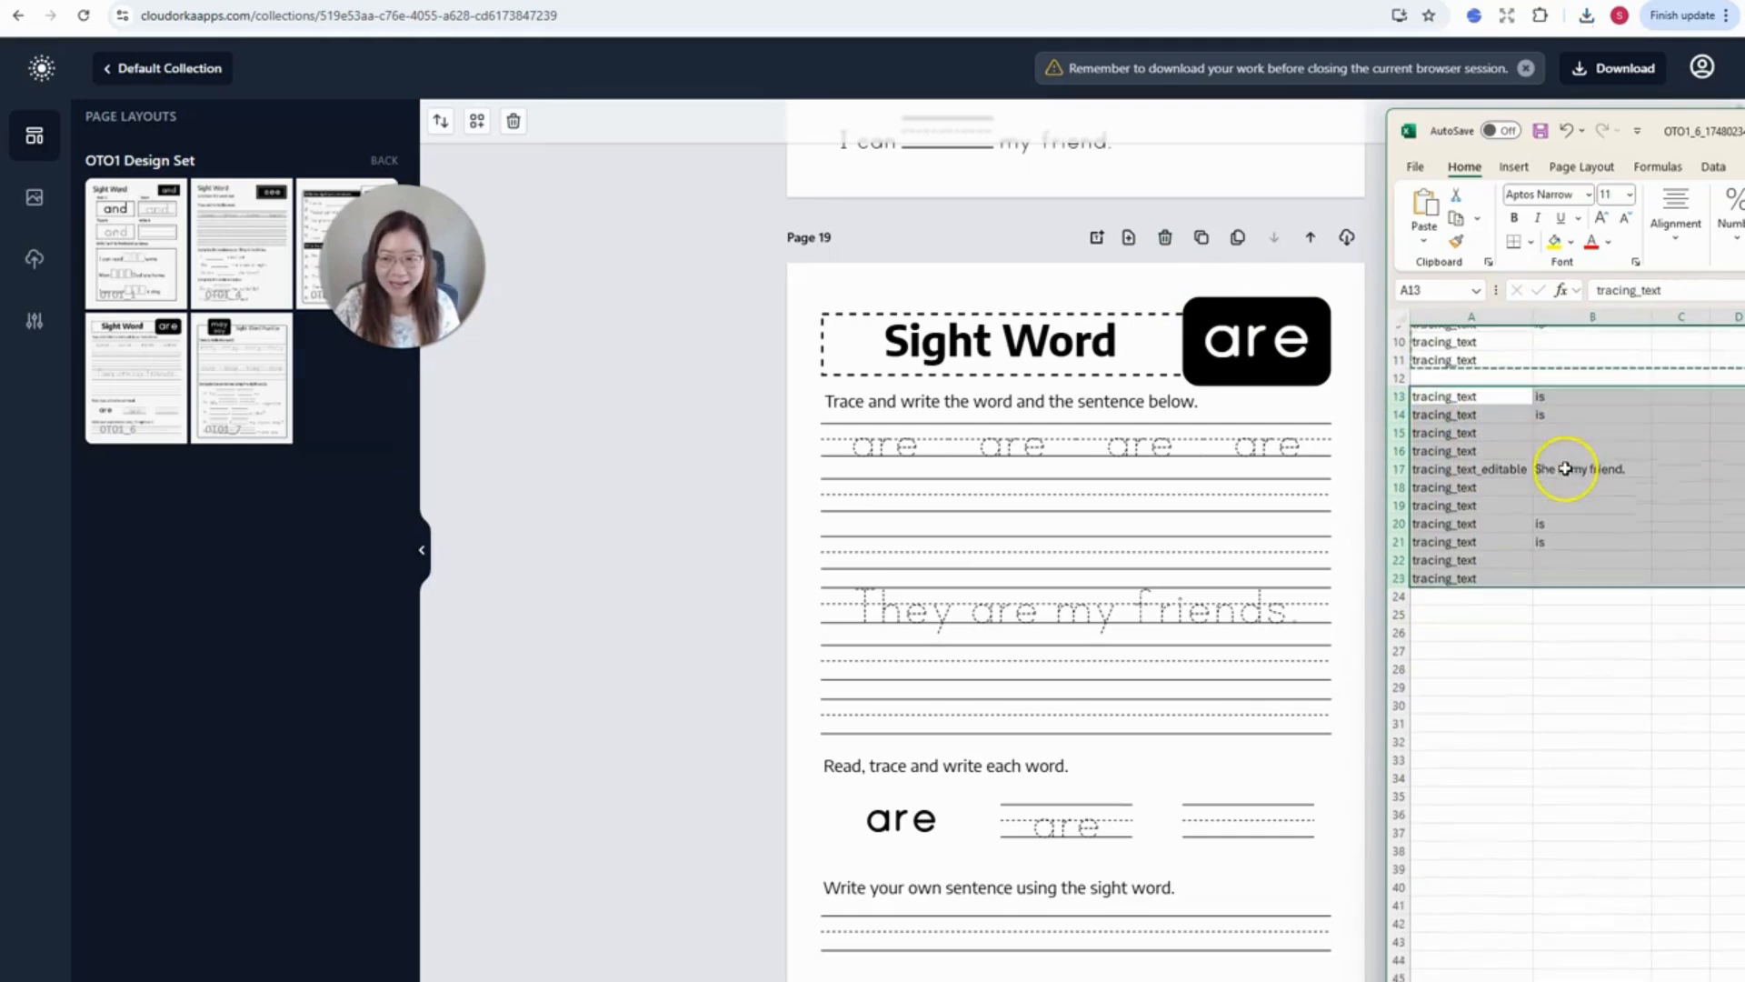
left_click(1581, 440)
double_click(1579, 464)
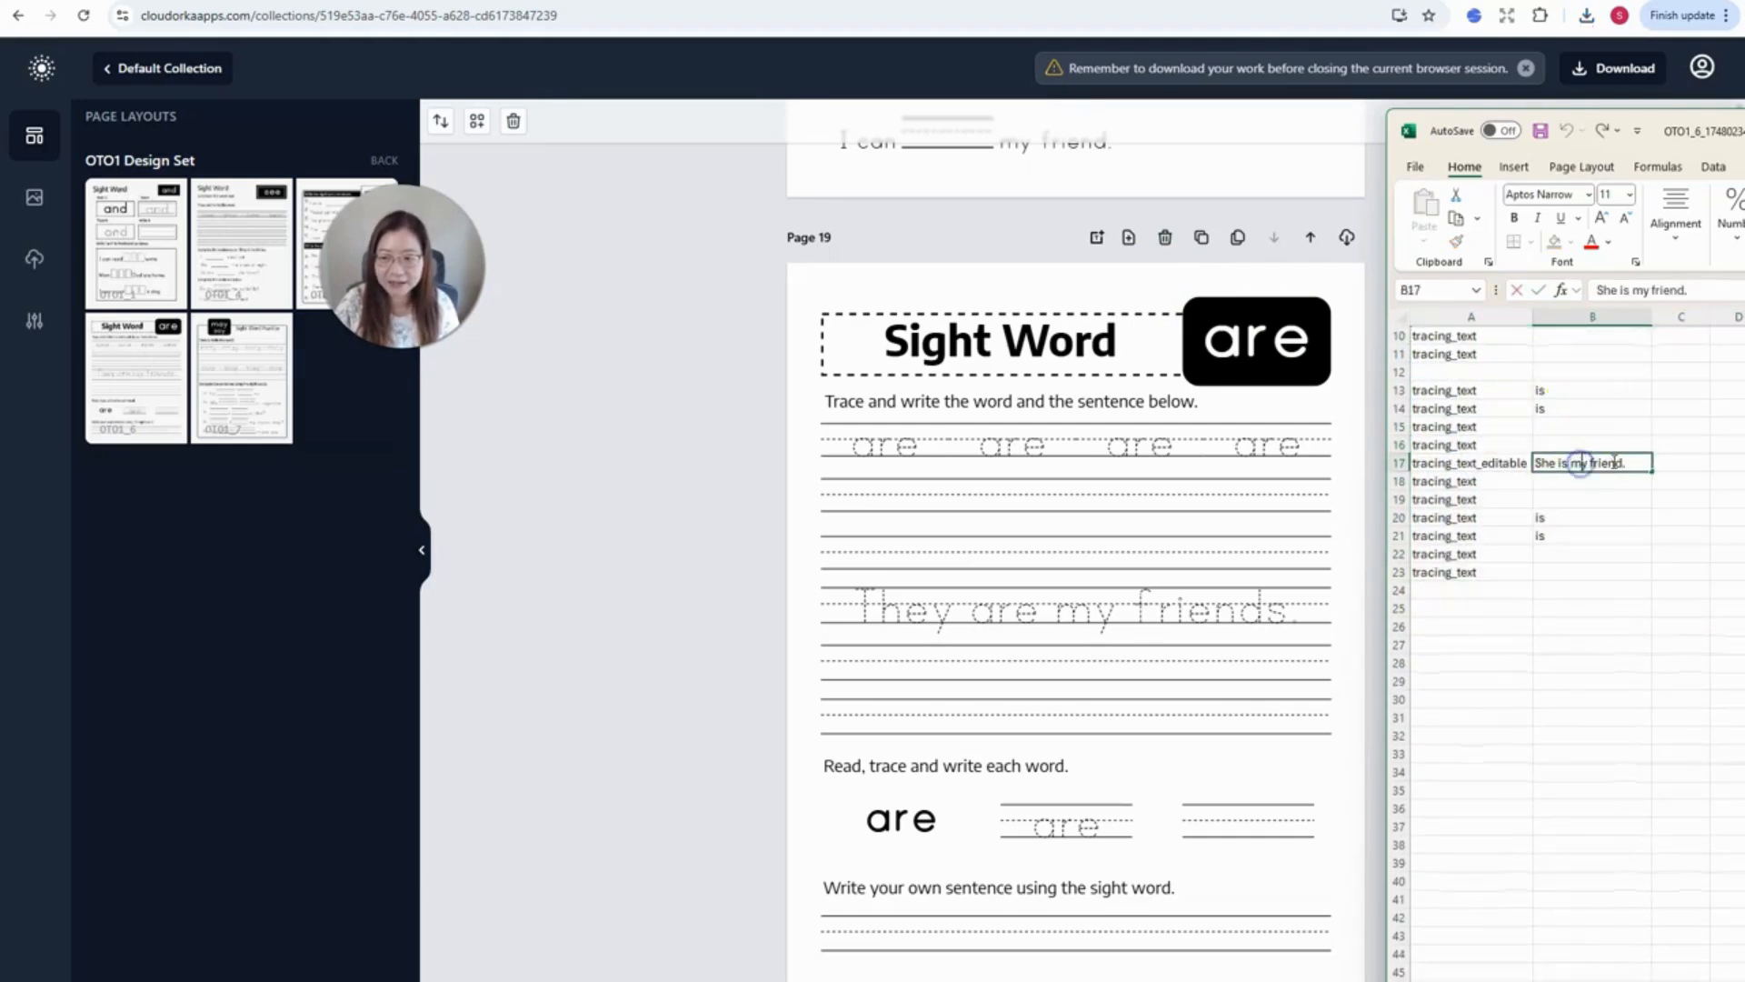
double_click(1614, 463)
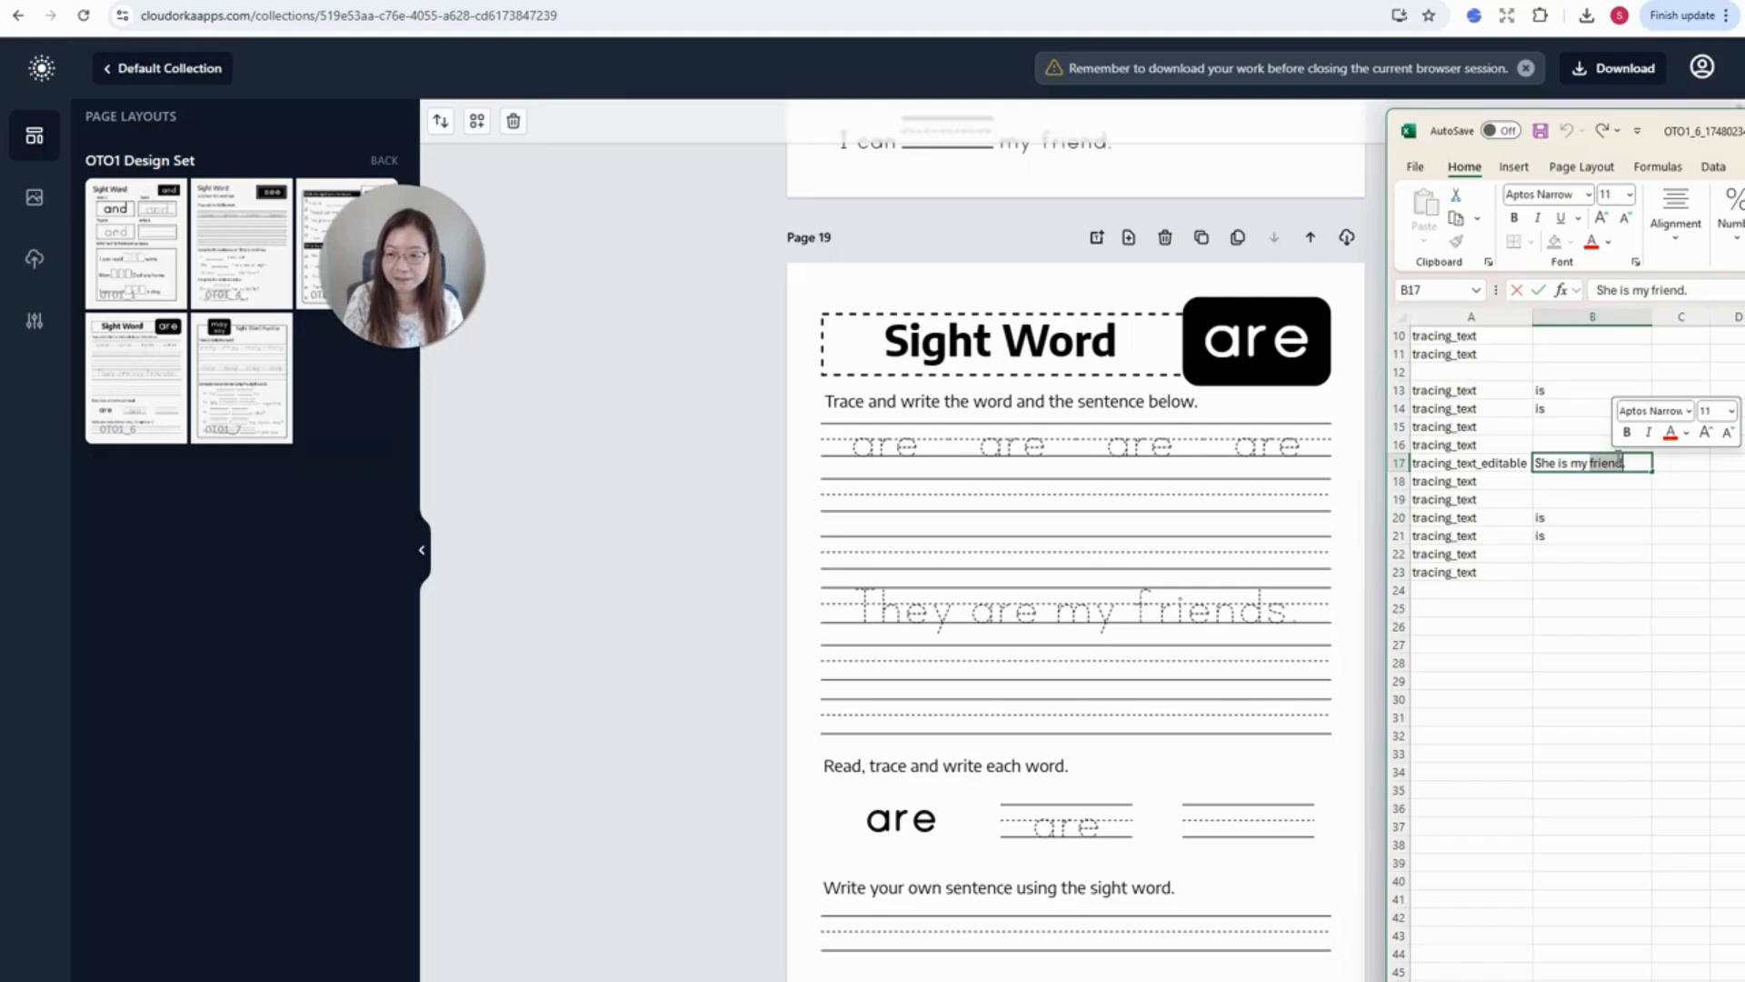
left_click(1618, 460)
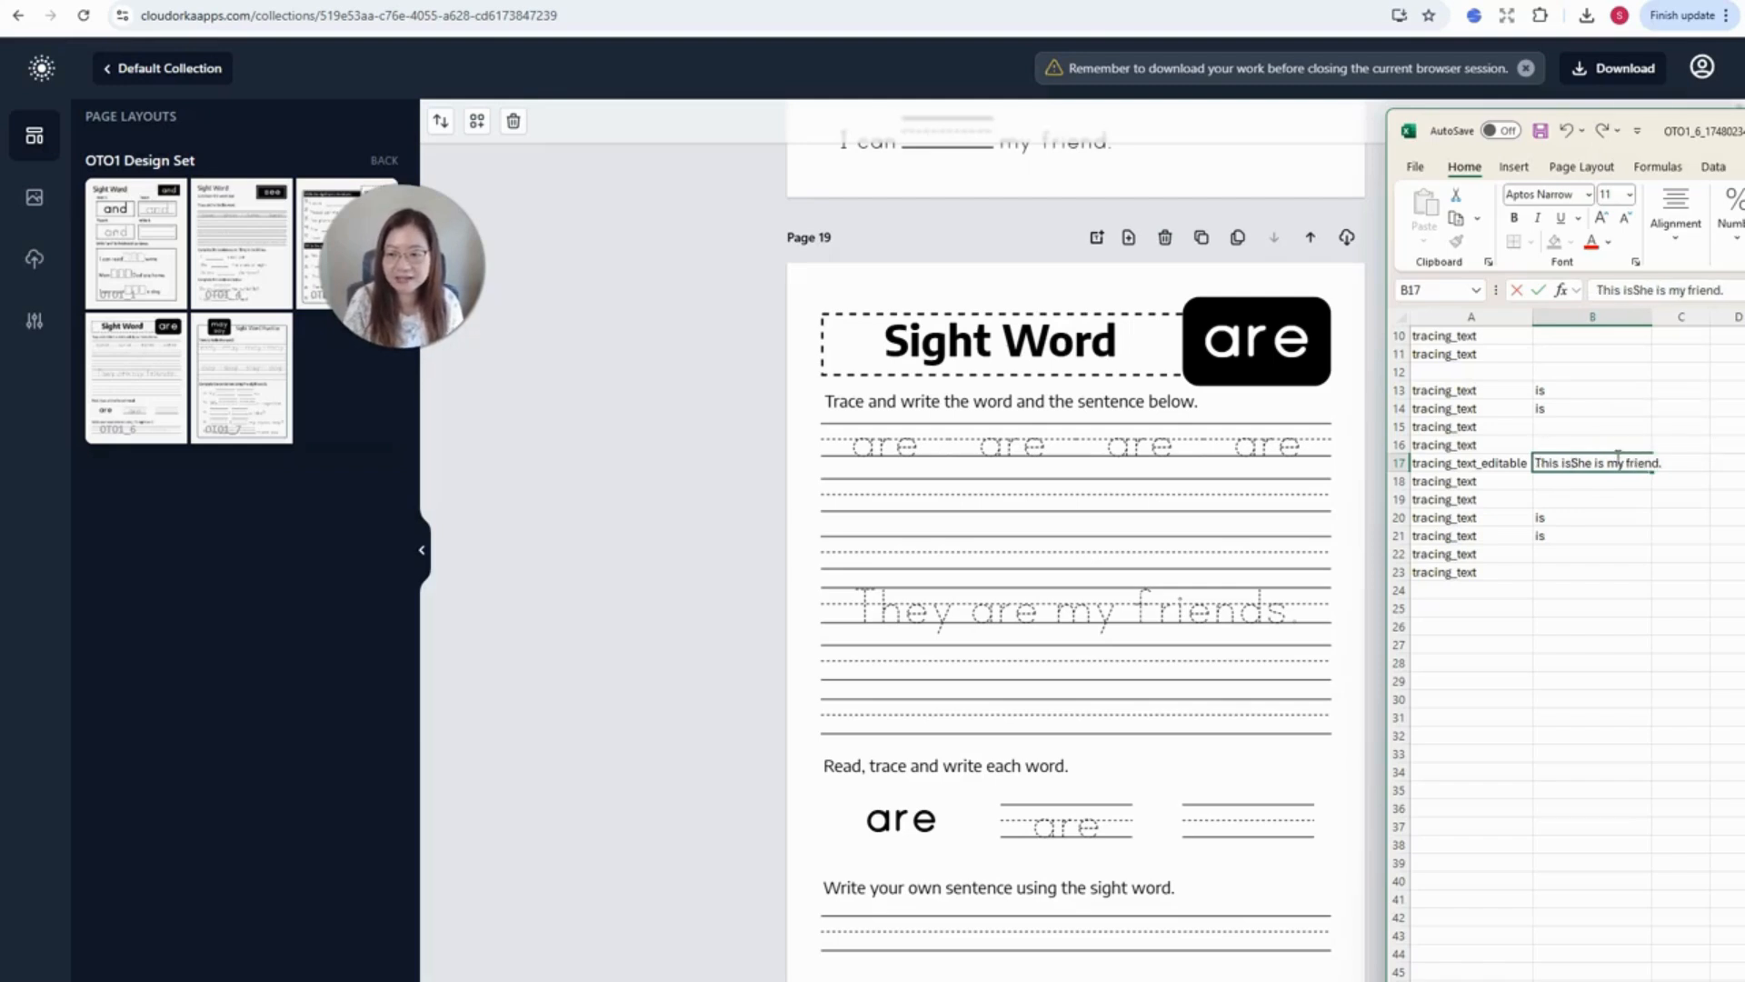
type("my cute cat")
key("shift+End")
key("Delete")
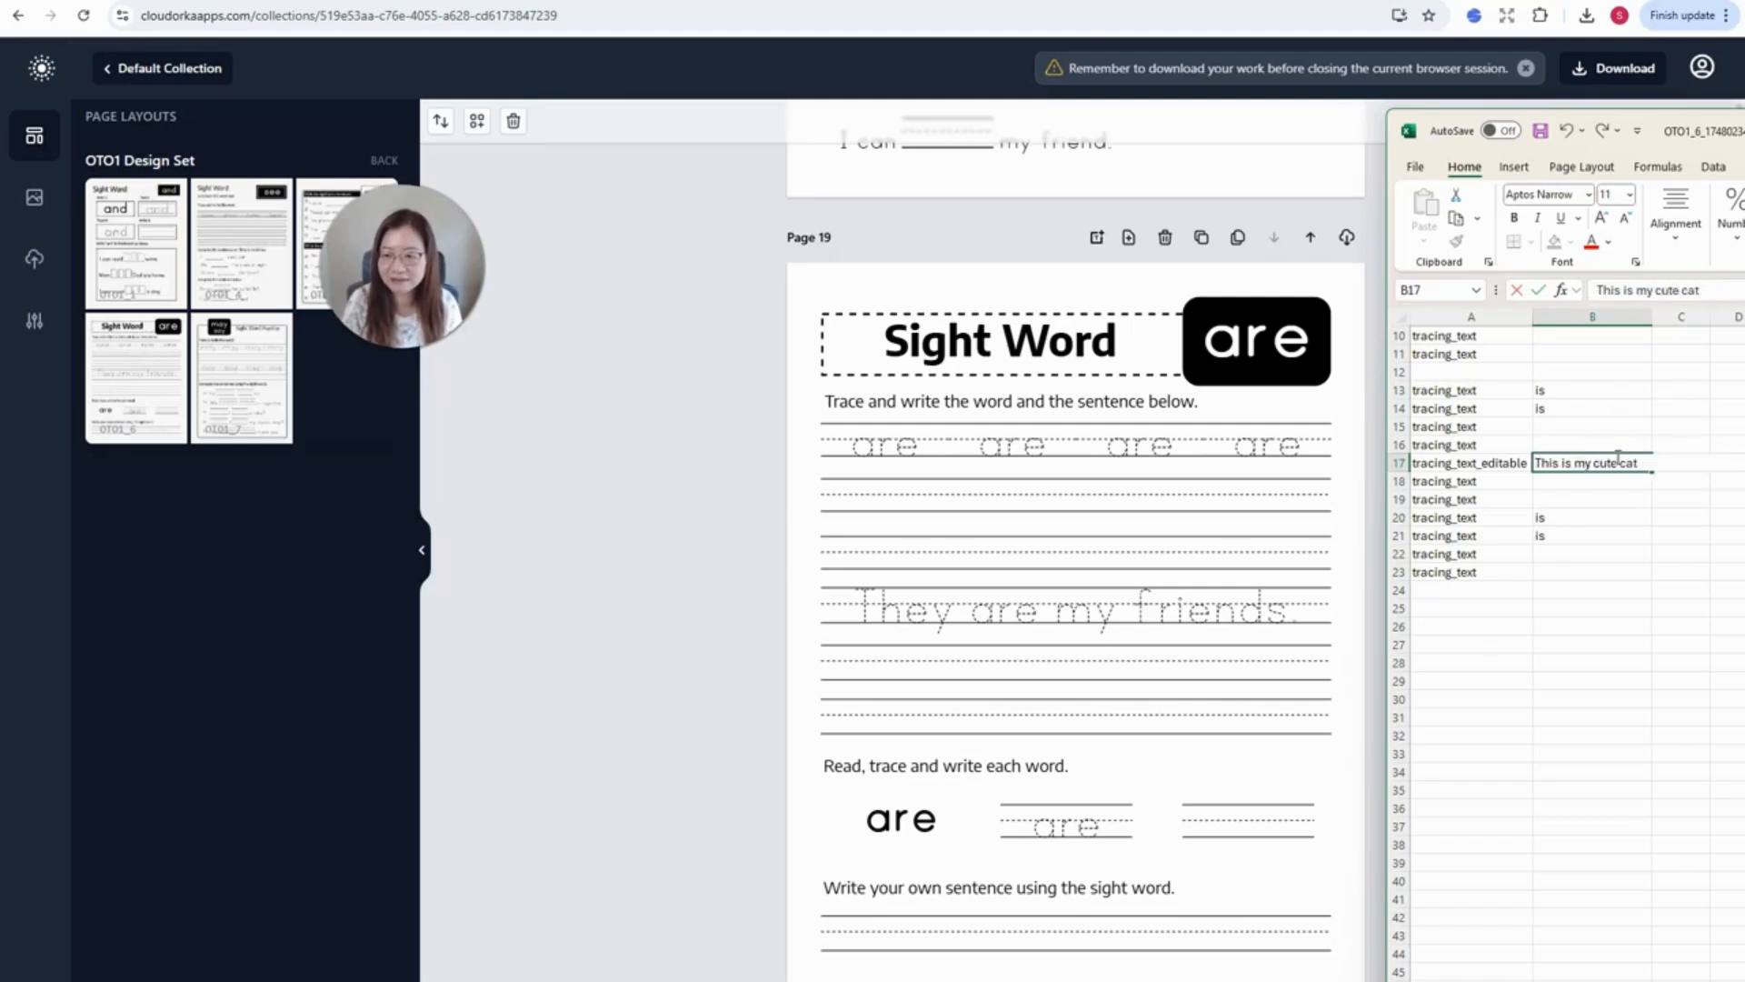
left_click(1622, 542)
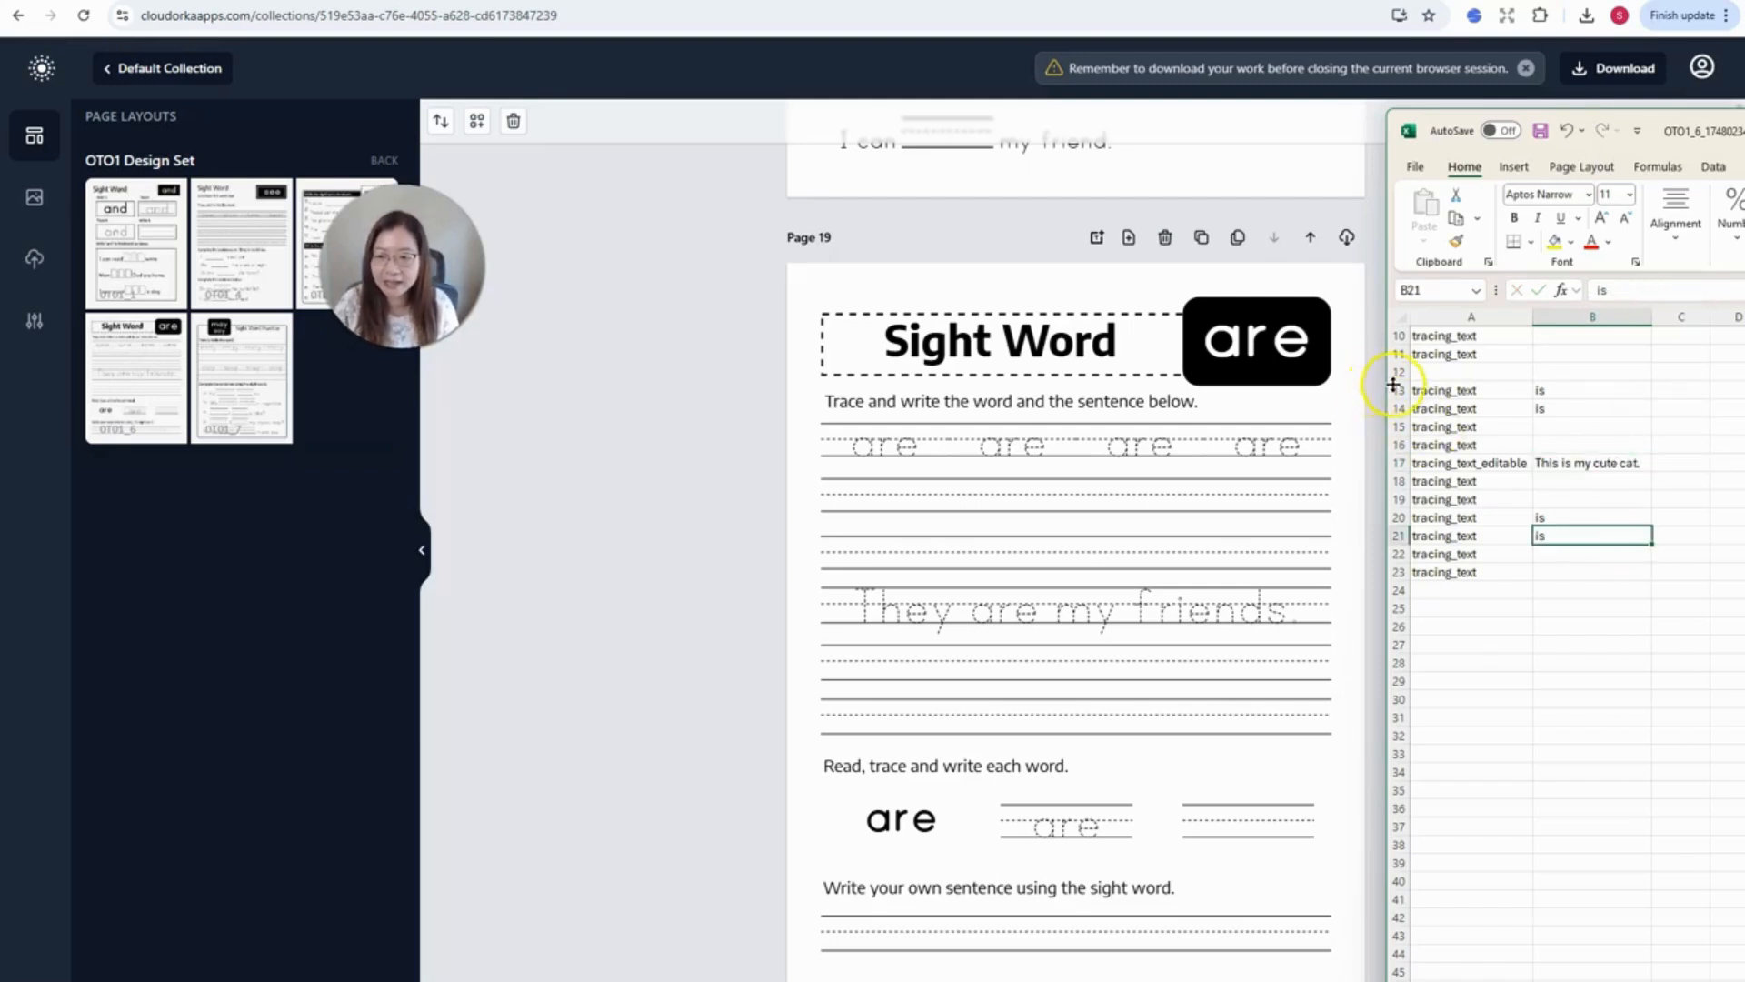
- Paste another block at row 25 with B29 reading 'This is my cute dog.'
left_click_drag(1391, 390, 1436, 568)
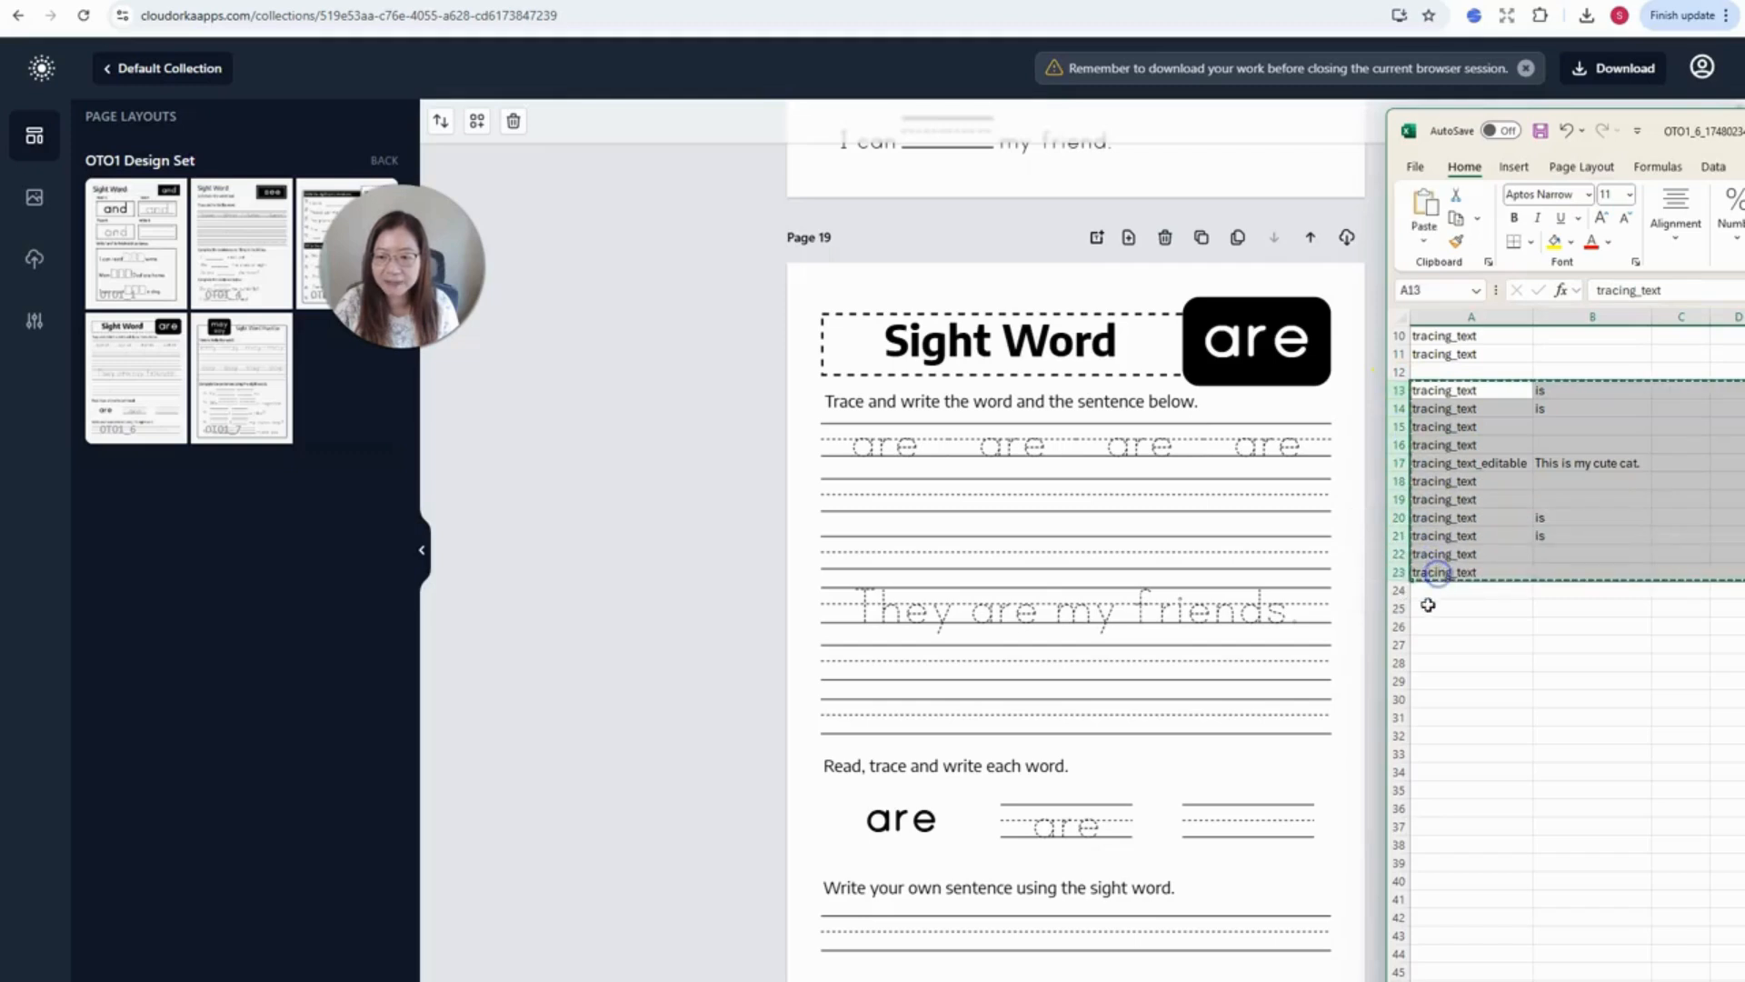
left_click(1428, 604)
key("ctrl+v")
left_click(1597, 644)
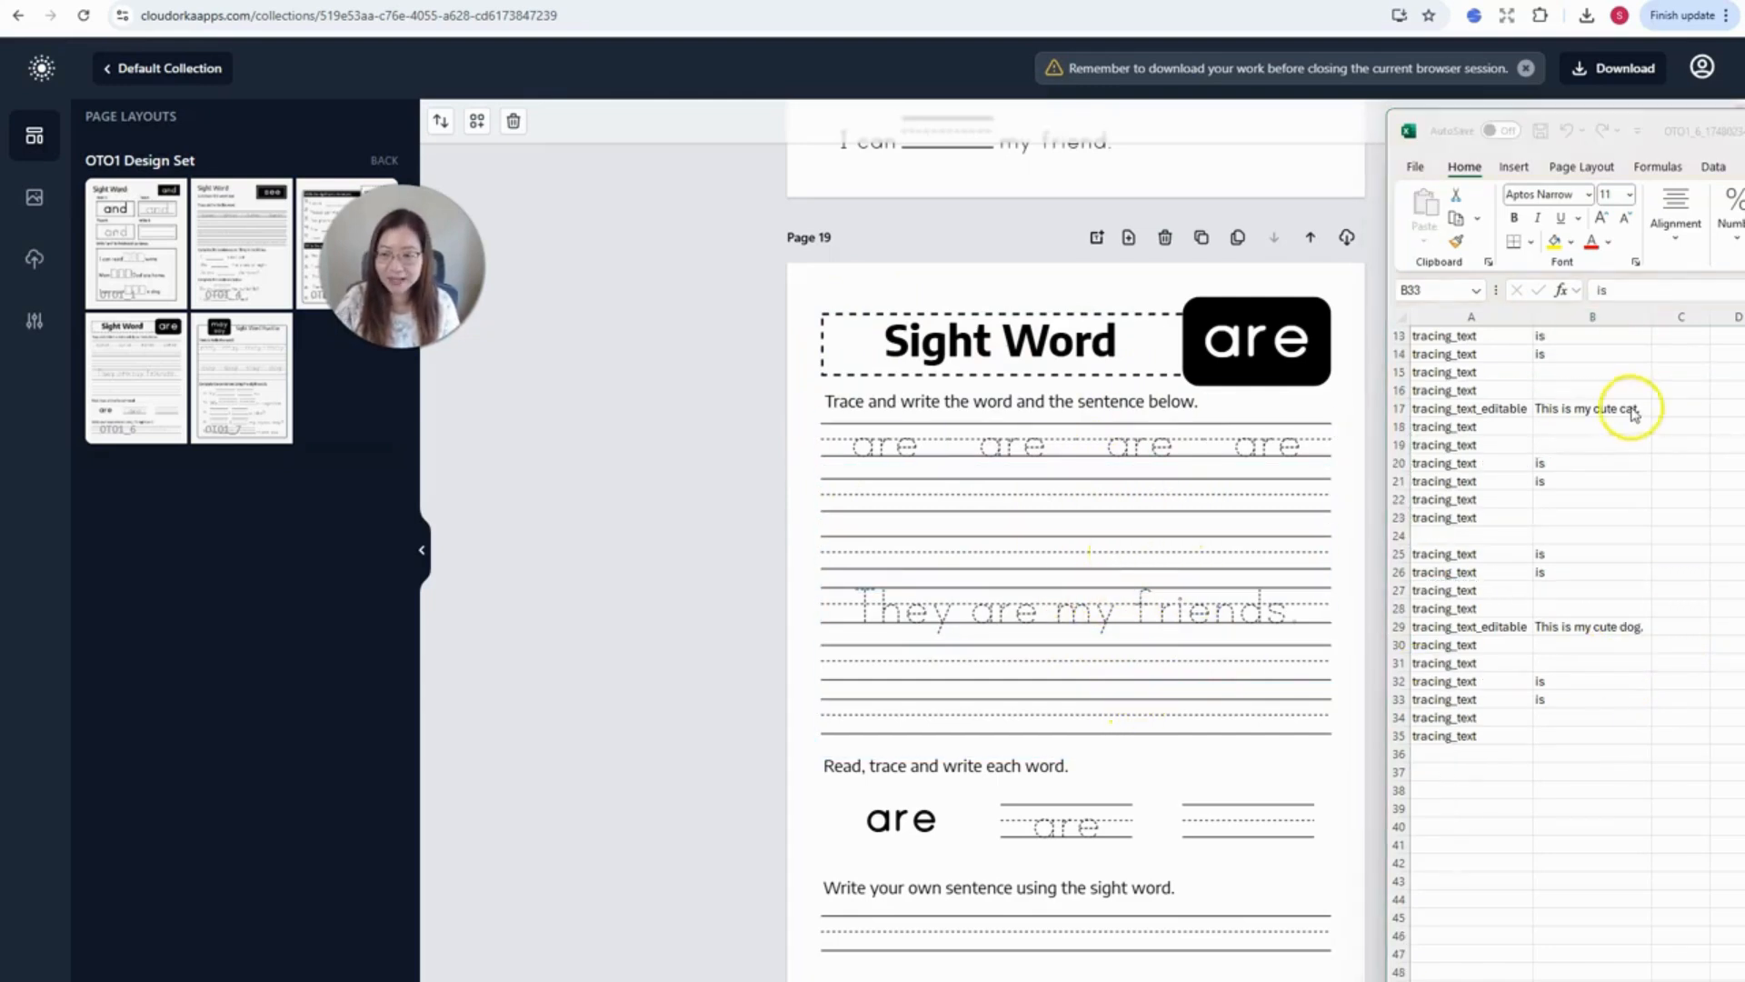
left_click(1630, 408)
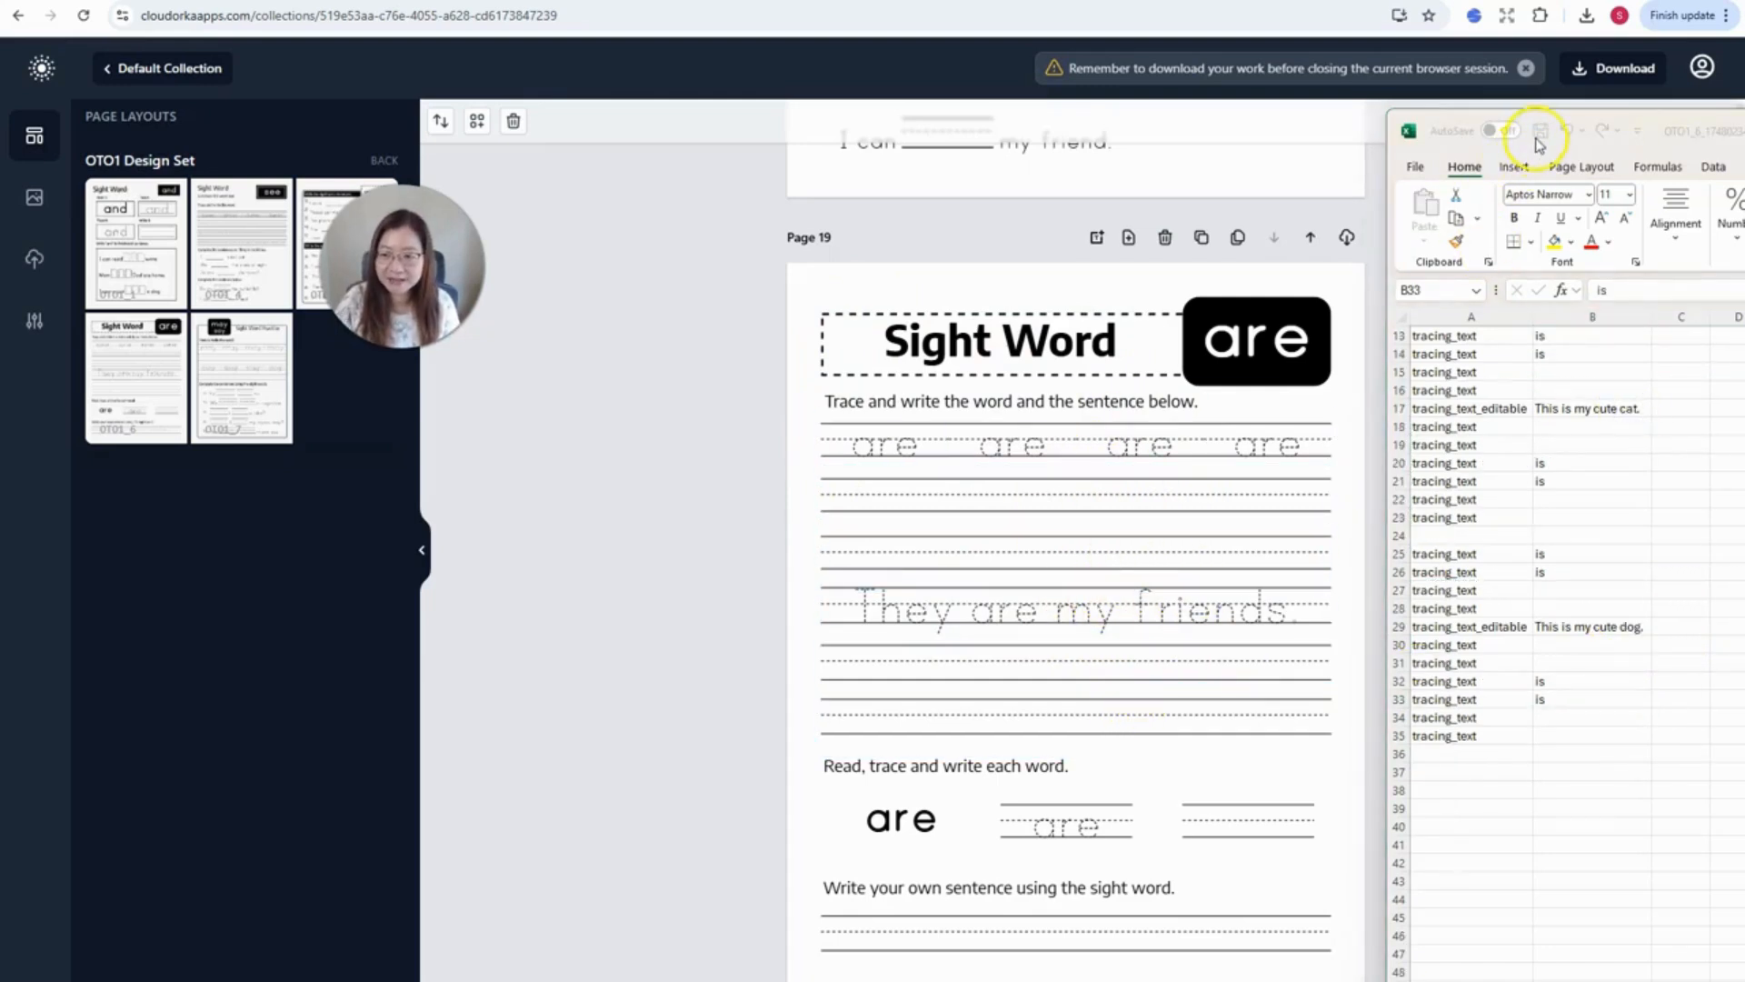
- Save the spreadsheet and drop it into Page 19's Bulk Clone options
left_click(1538, 134)
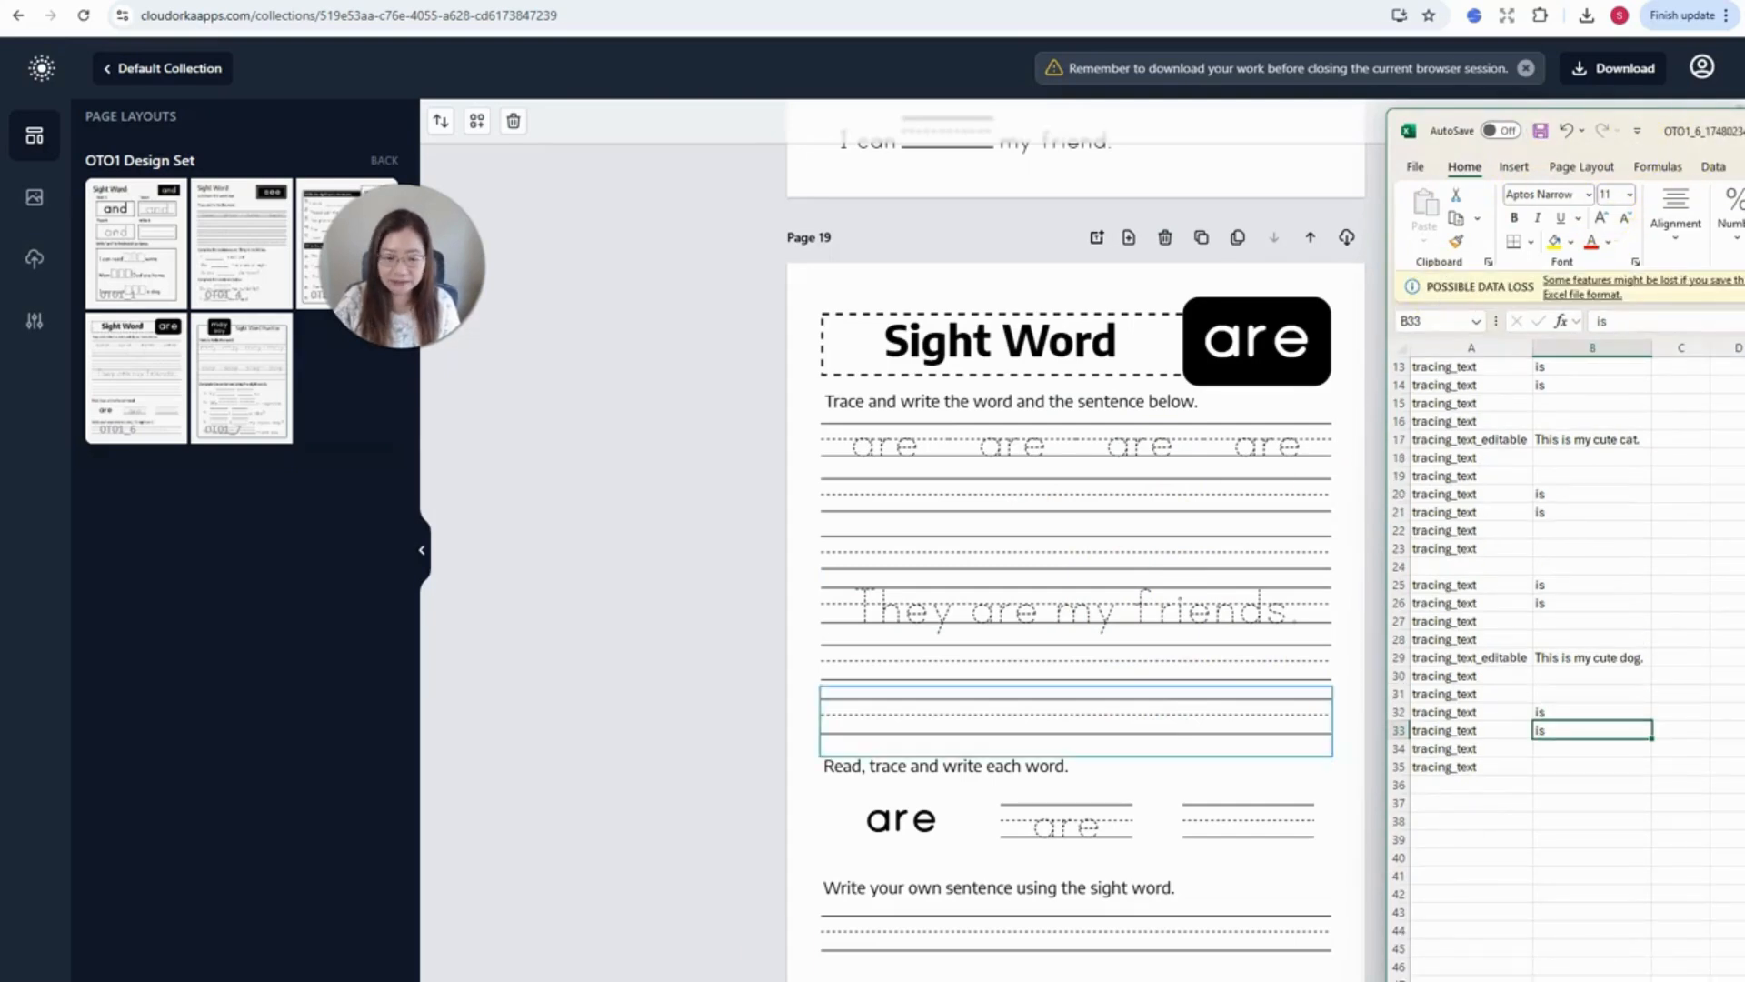
left_click(1457, 381)
scroll(1457, 382, "down", 1)
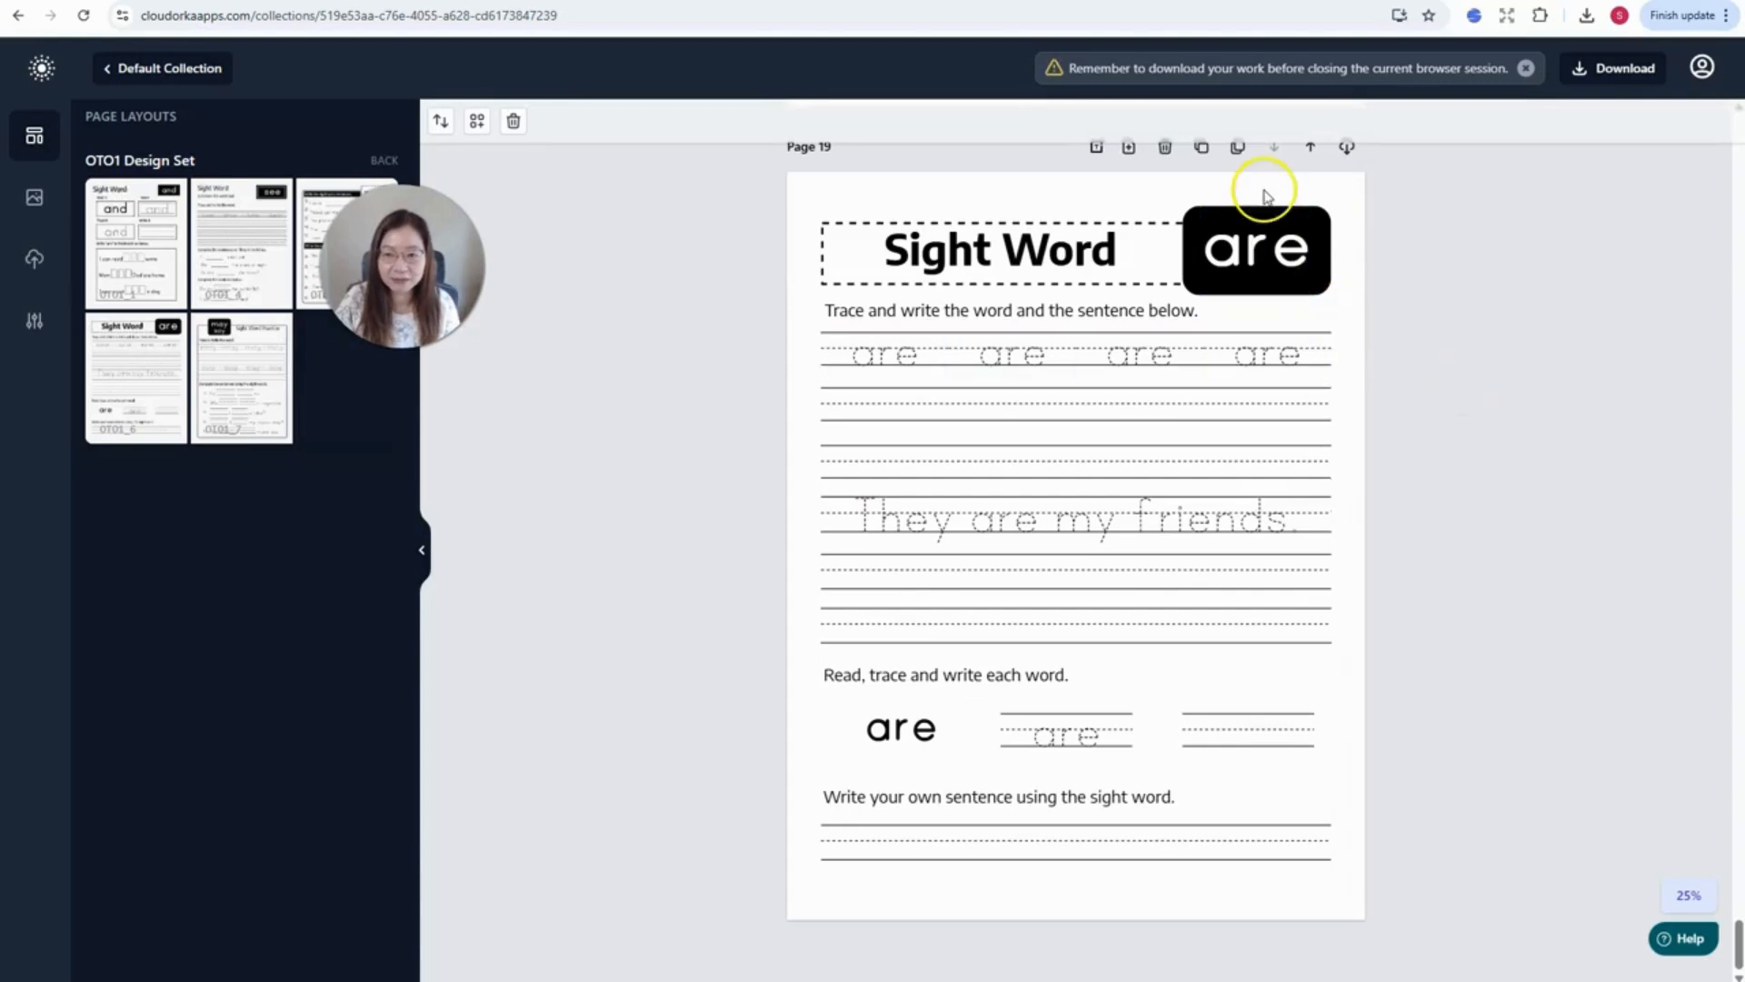
left_click(1238, 149)
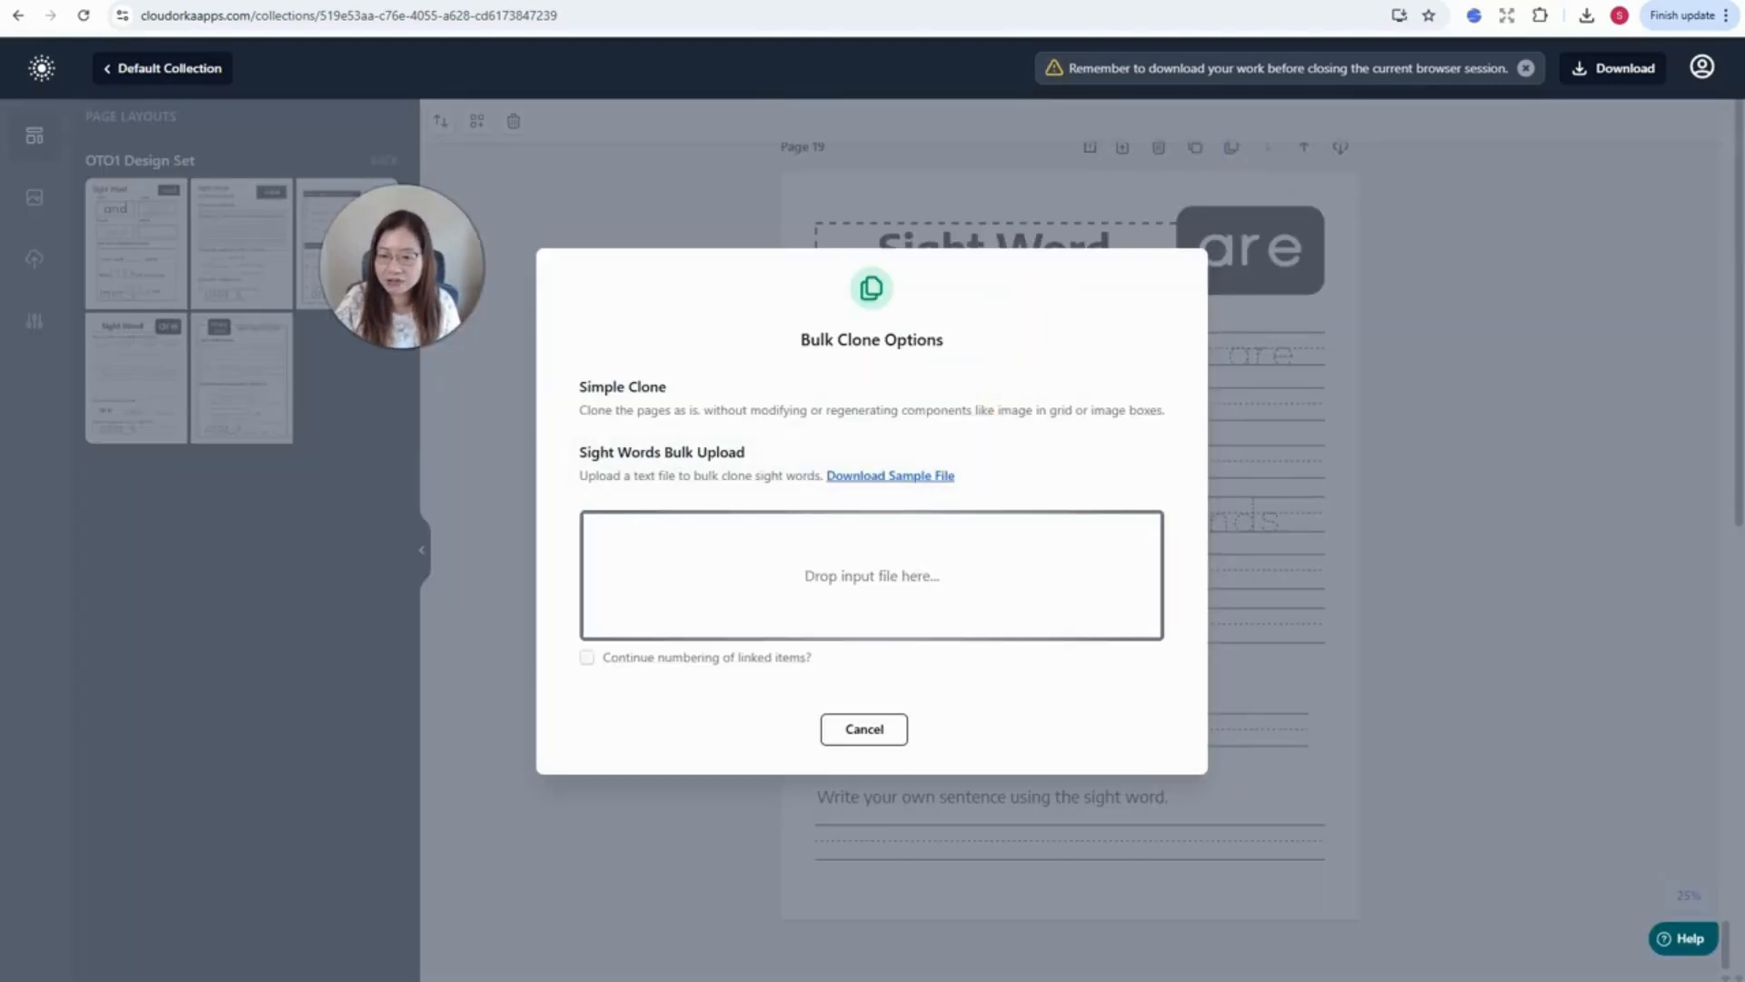
left_click_drag(826, 600, 760, 563)
scroll(1049, 503, "down", 8)
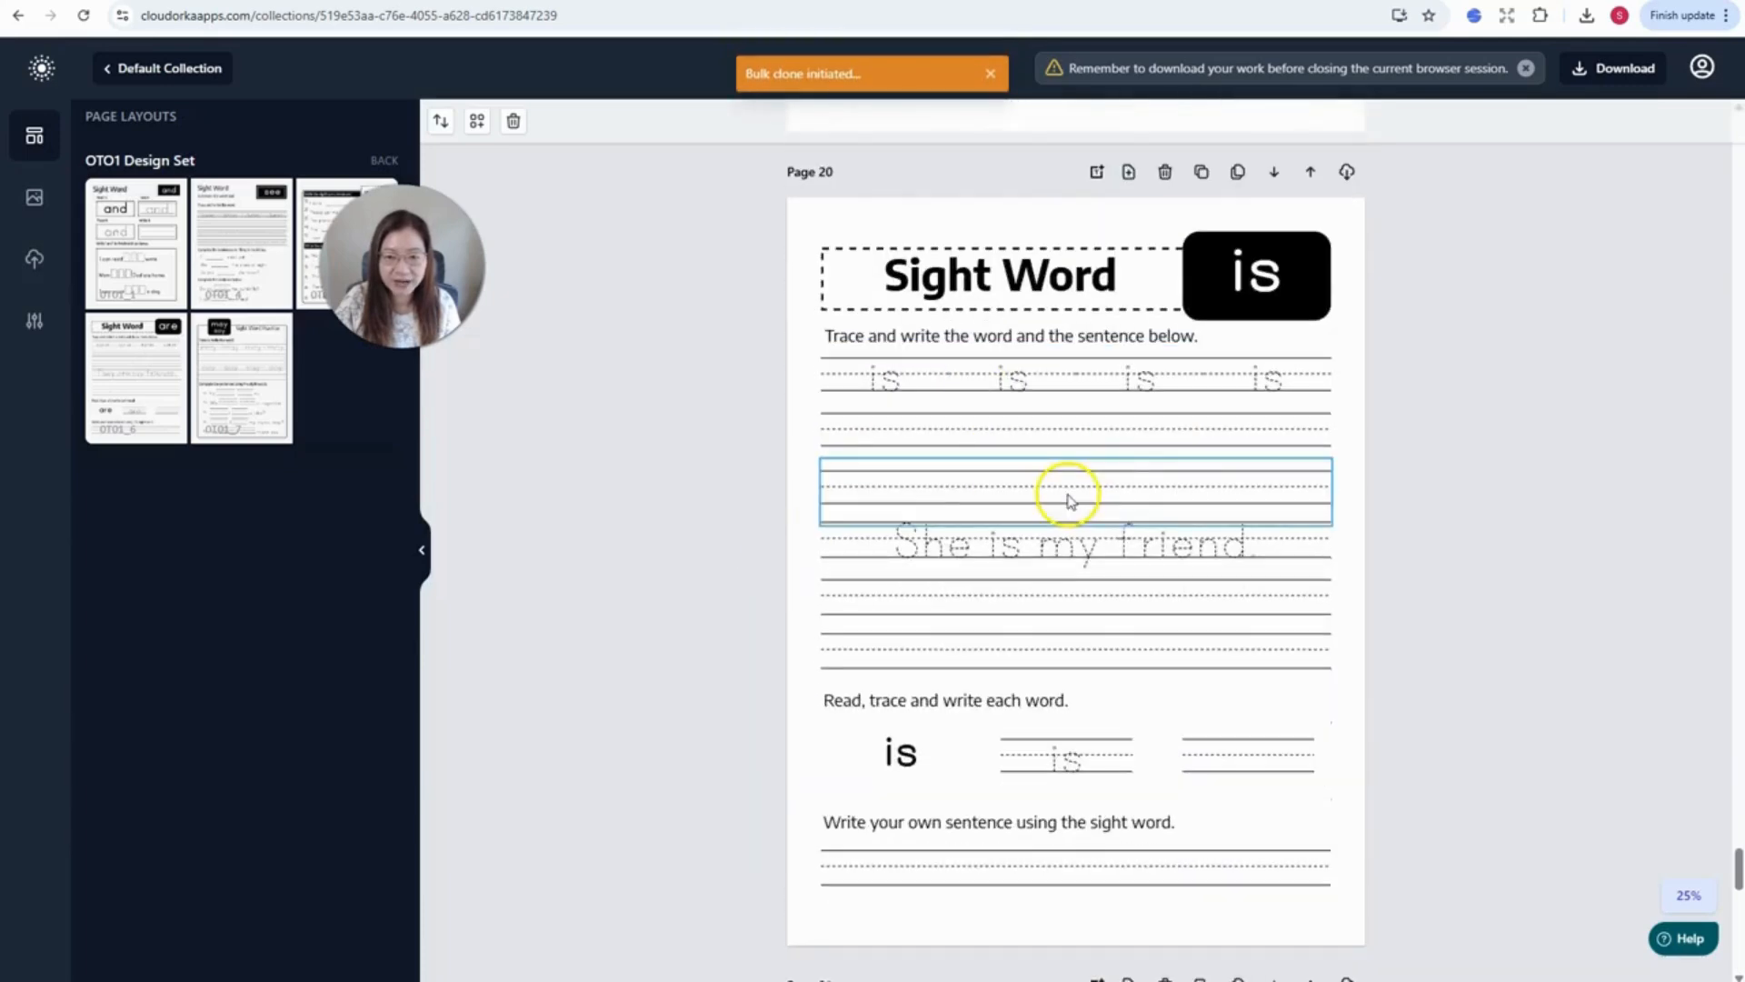
- Review the cloned 'are' and 'is' worksheet pages 19–22, then switch to the Chrome window showing OTO1 features
scroll(1068, 500, "up", 10)
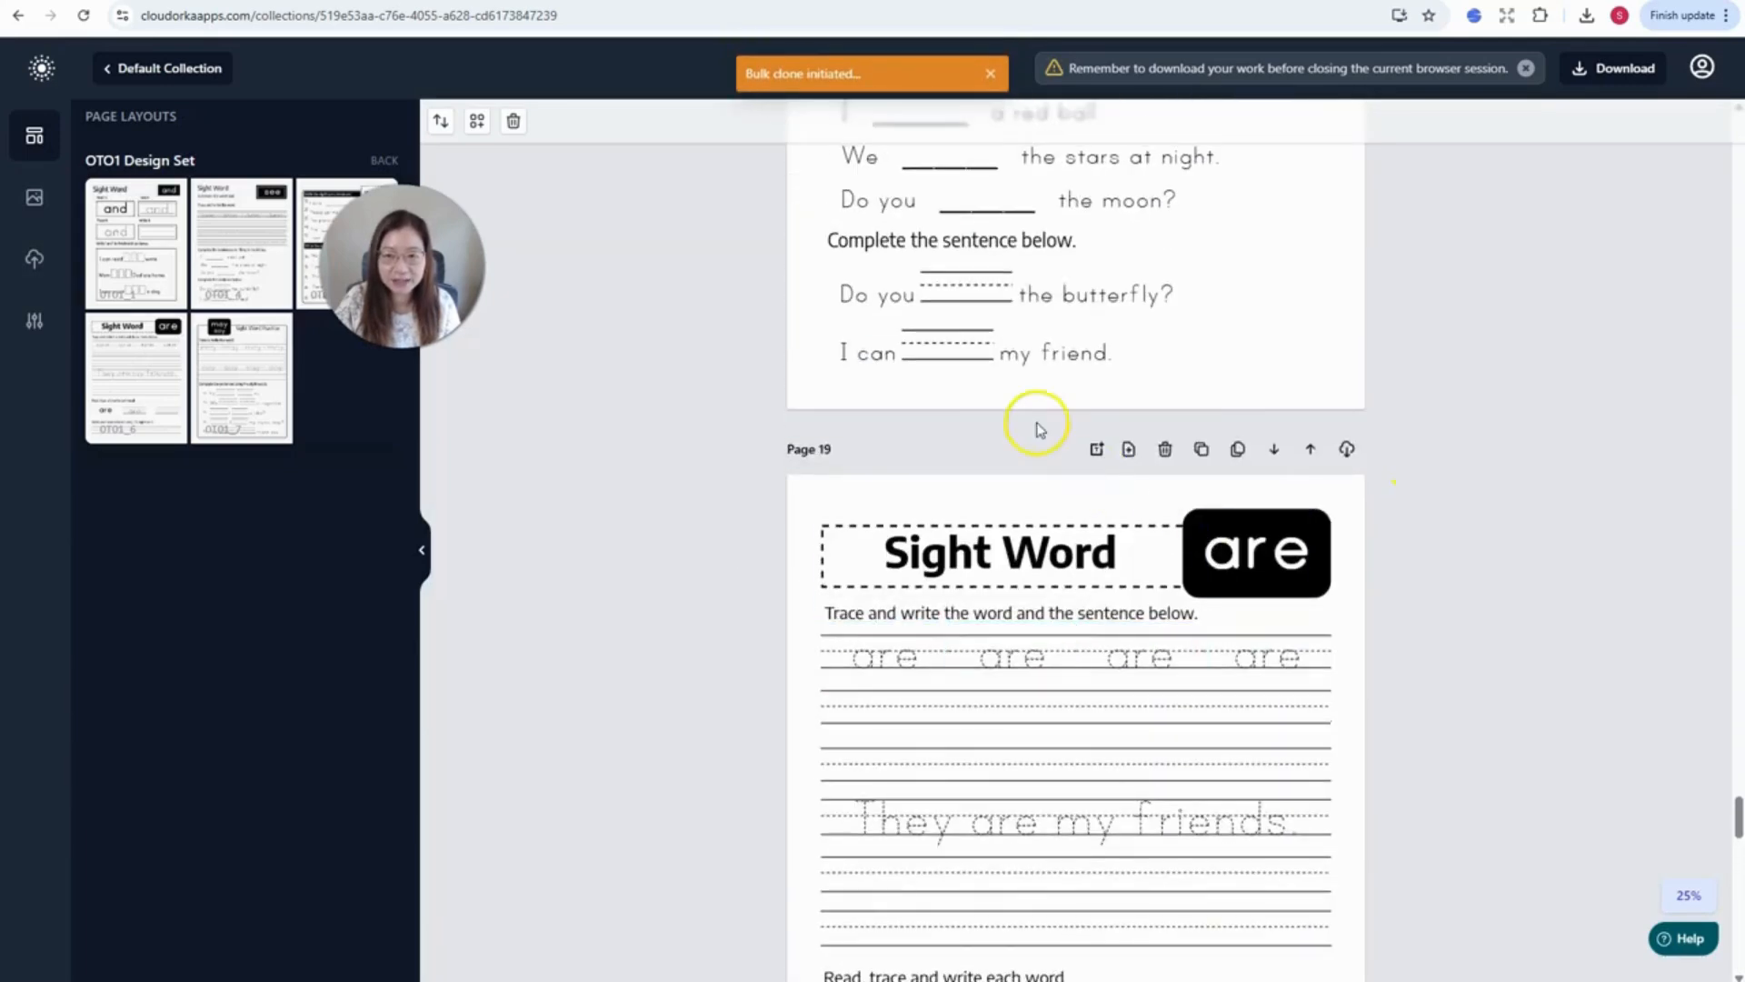
scroll(1036, 428, "down", 4)
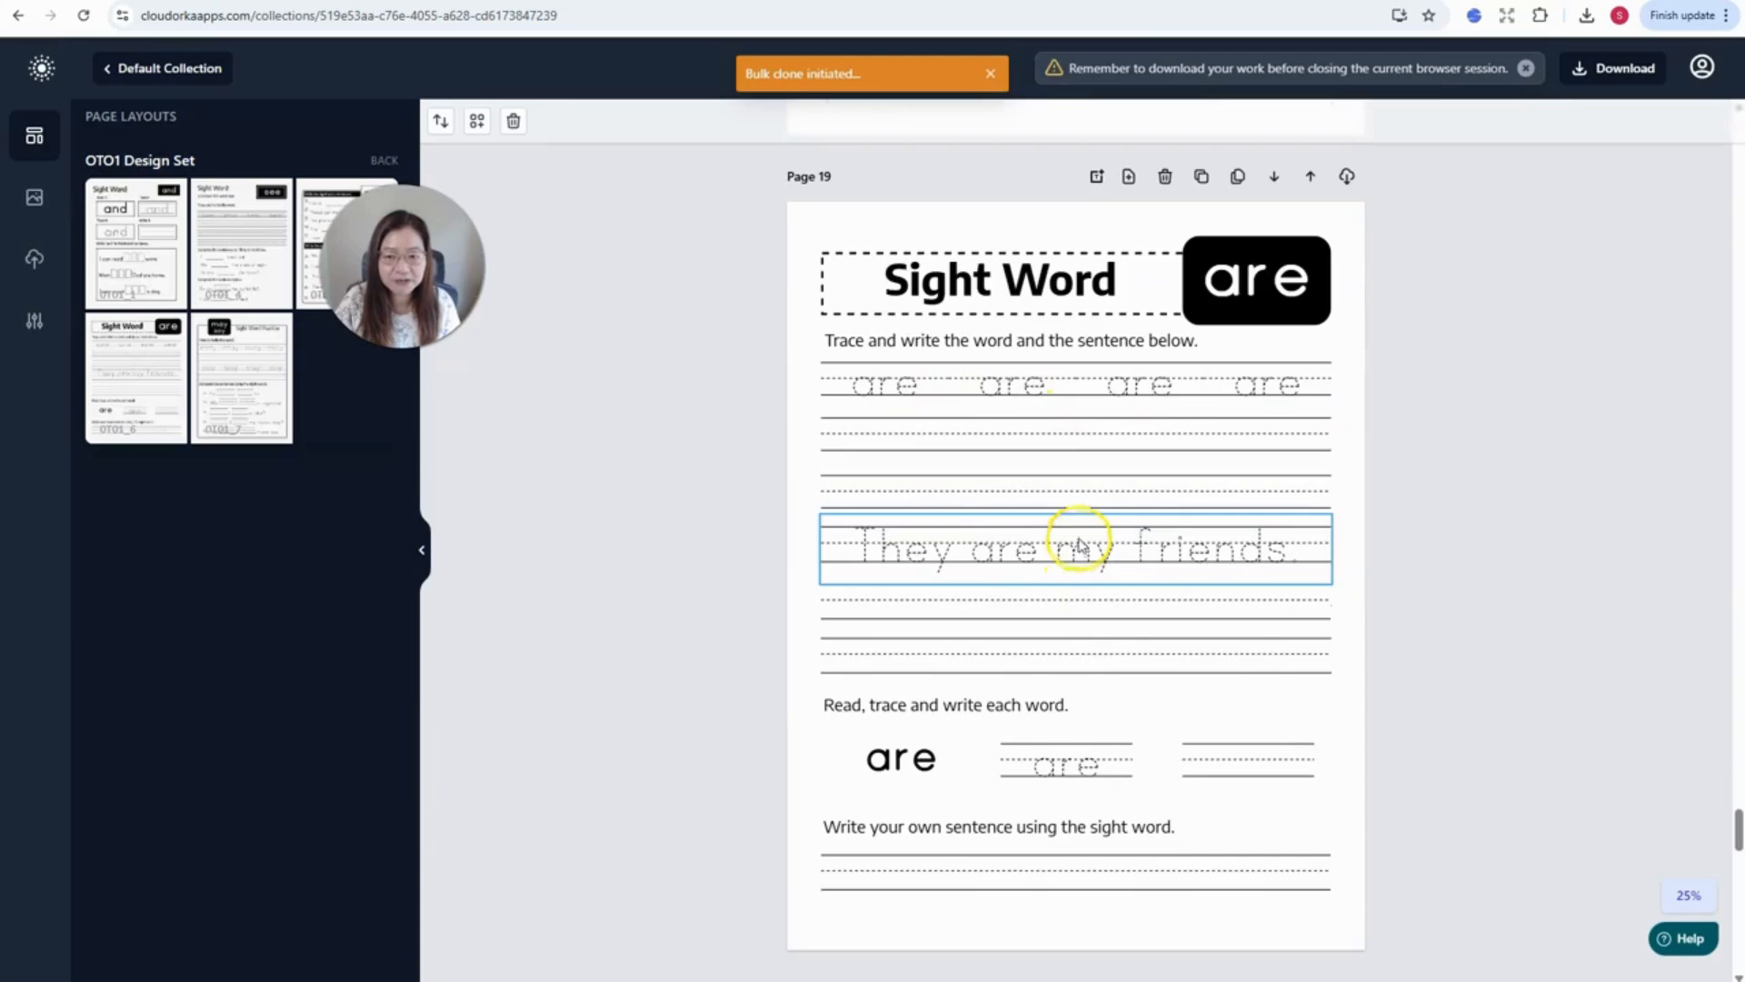
scroll(1438, 413, "down", 20)
scroll(1437, 413, "up", 10)
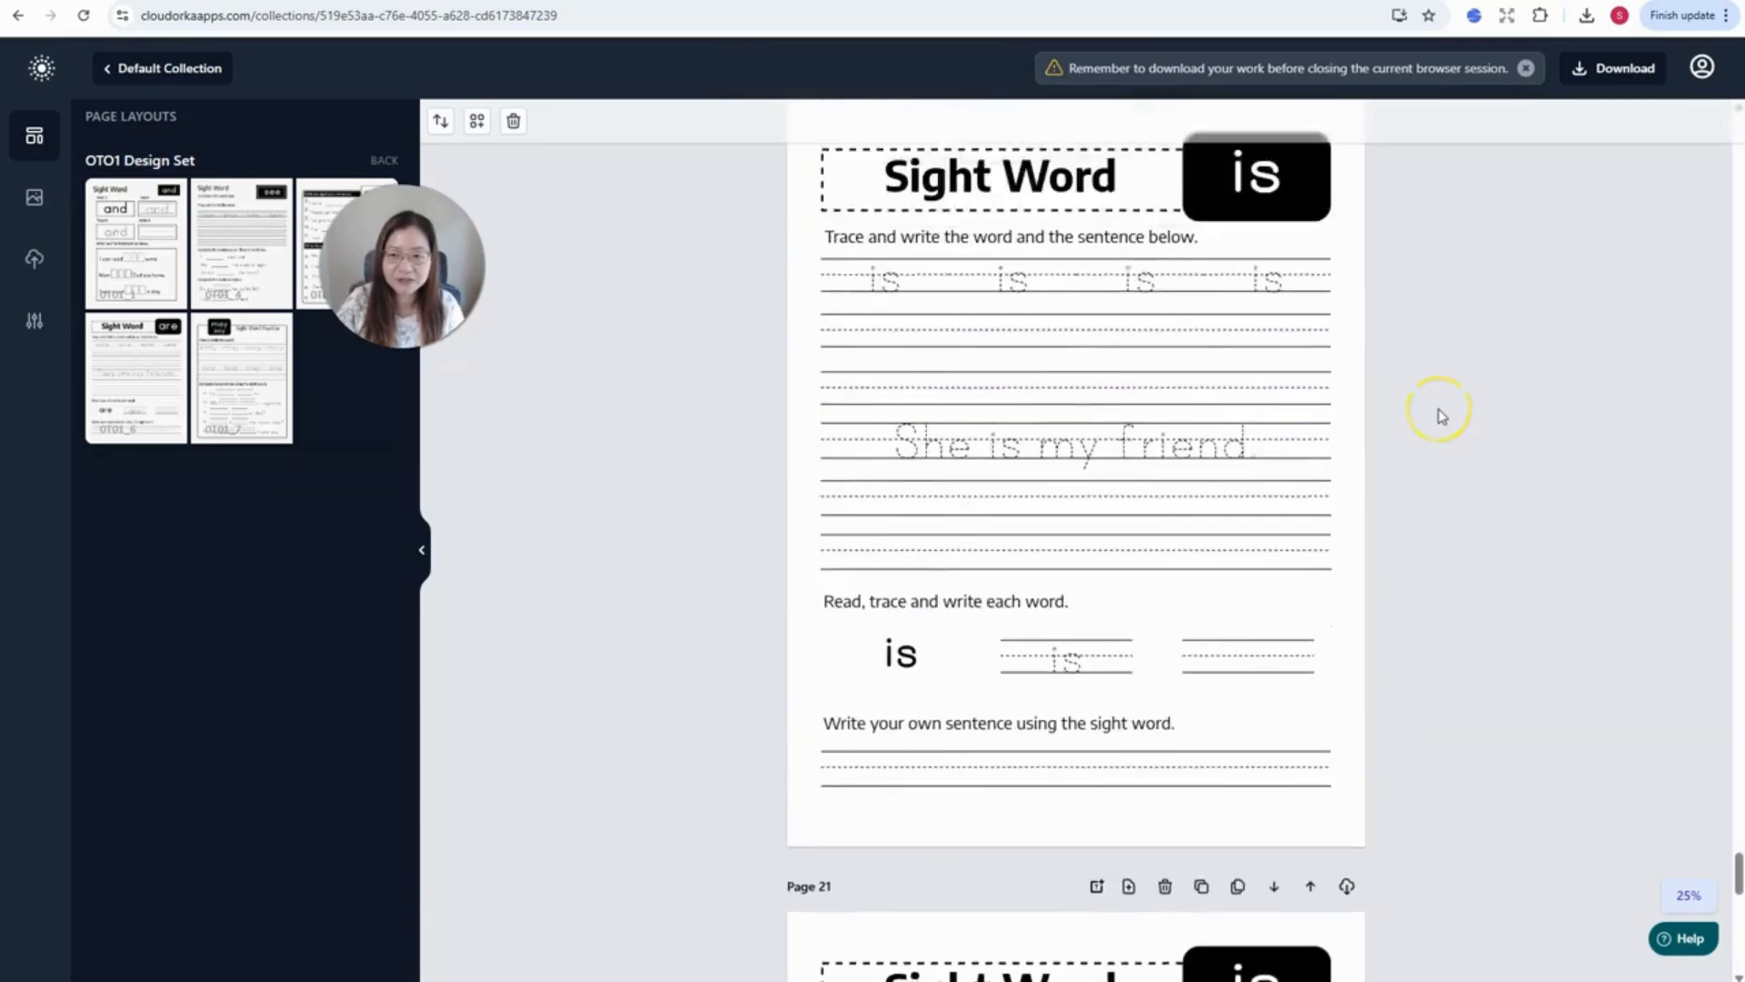
scroll(1437, 413, "up", 10)
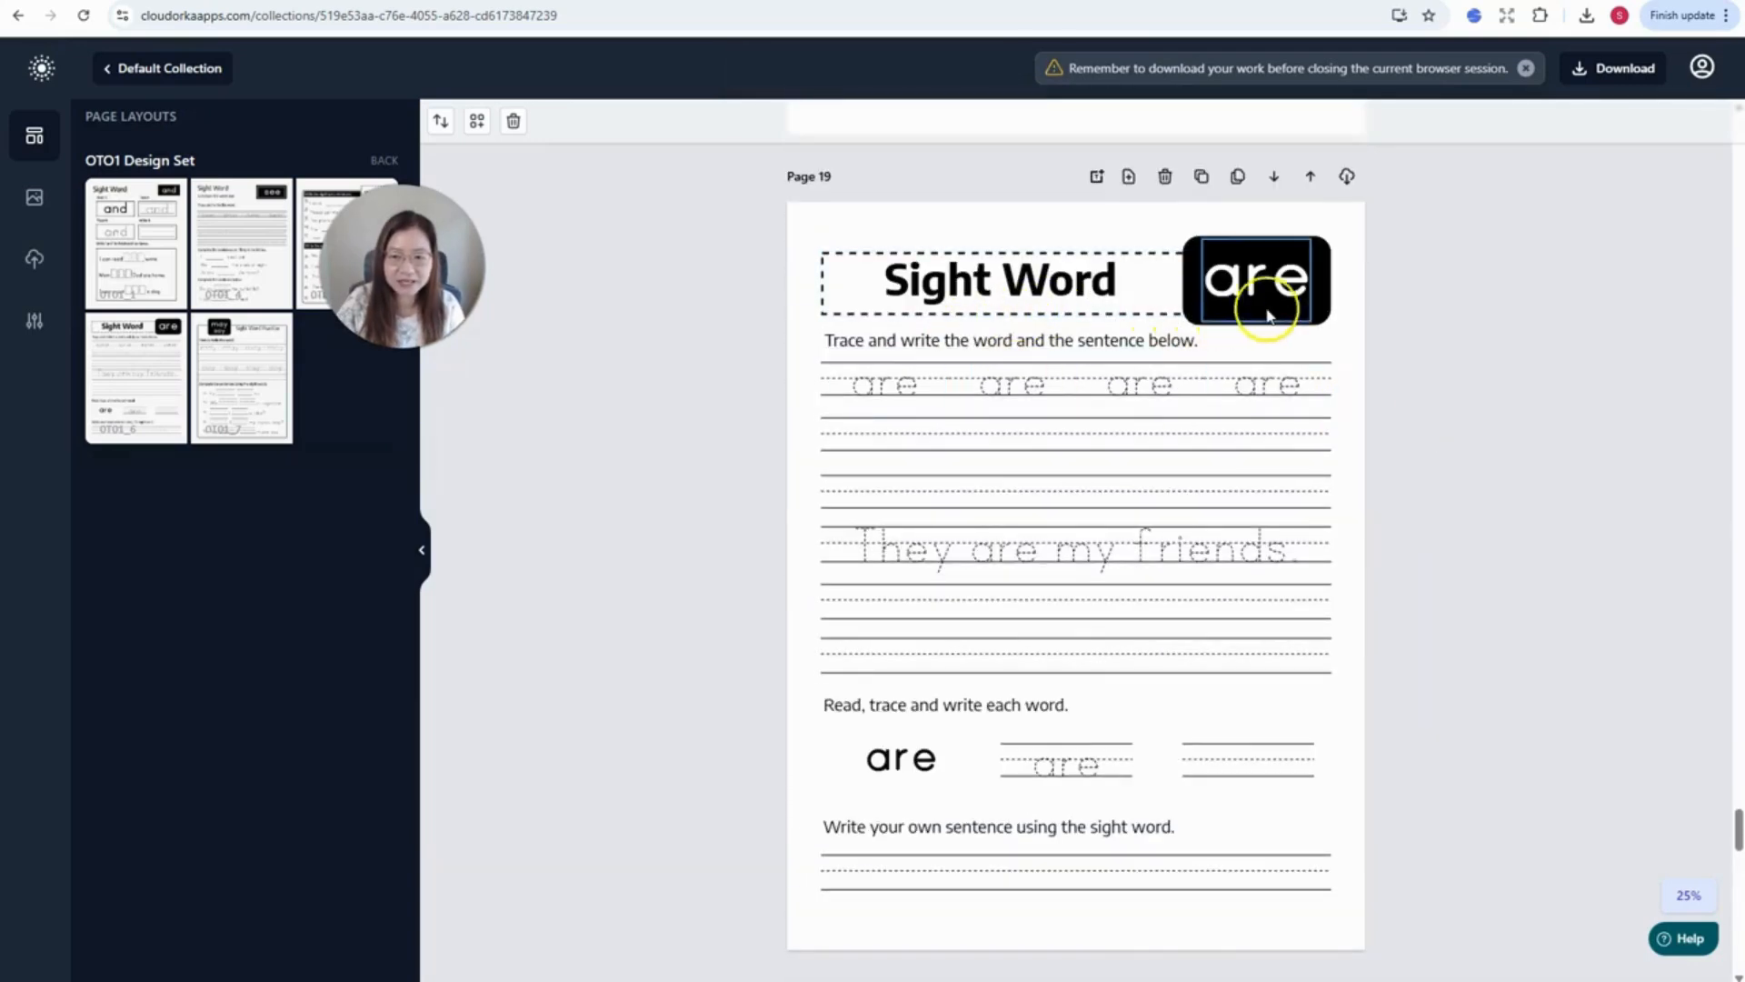
scroll(1214, 604, "down", 7)
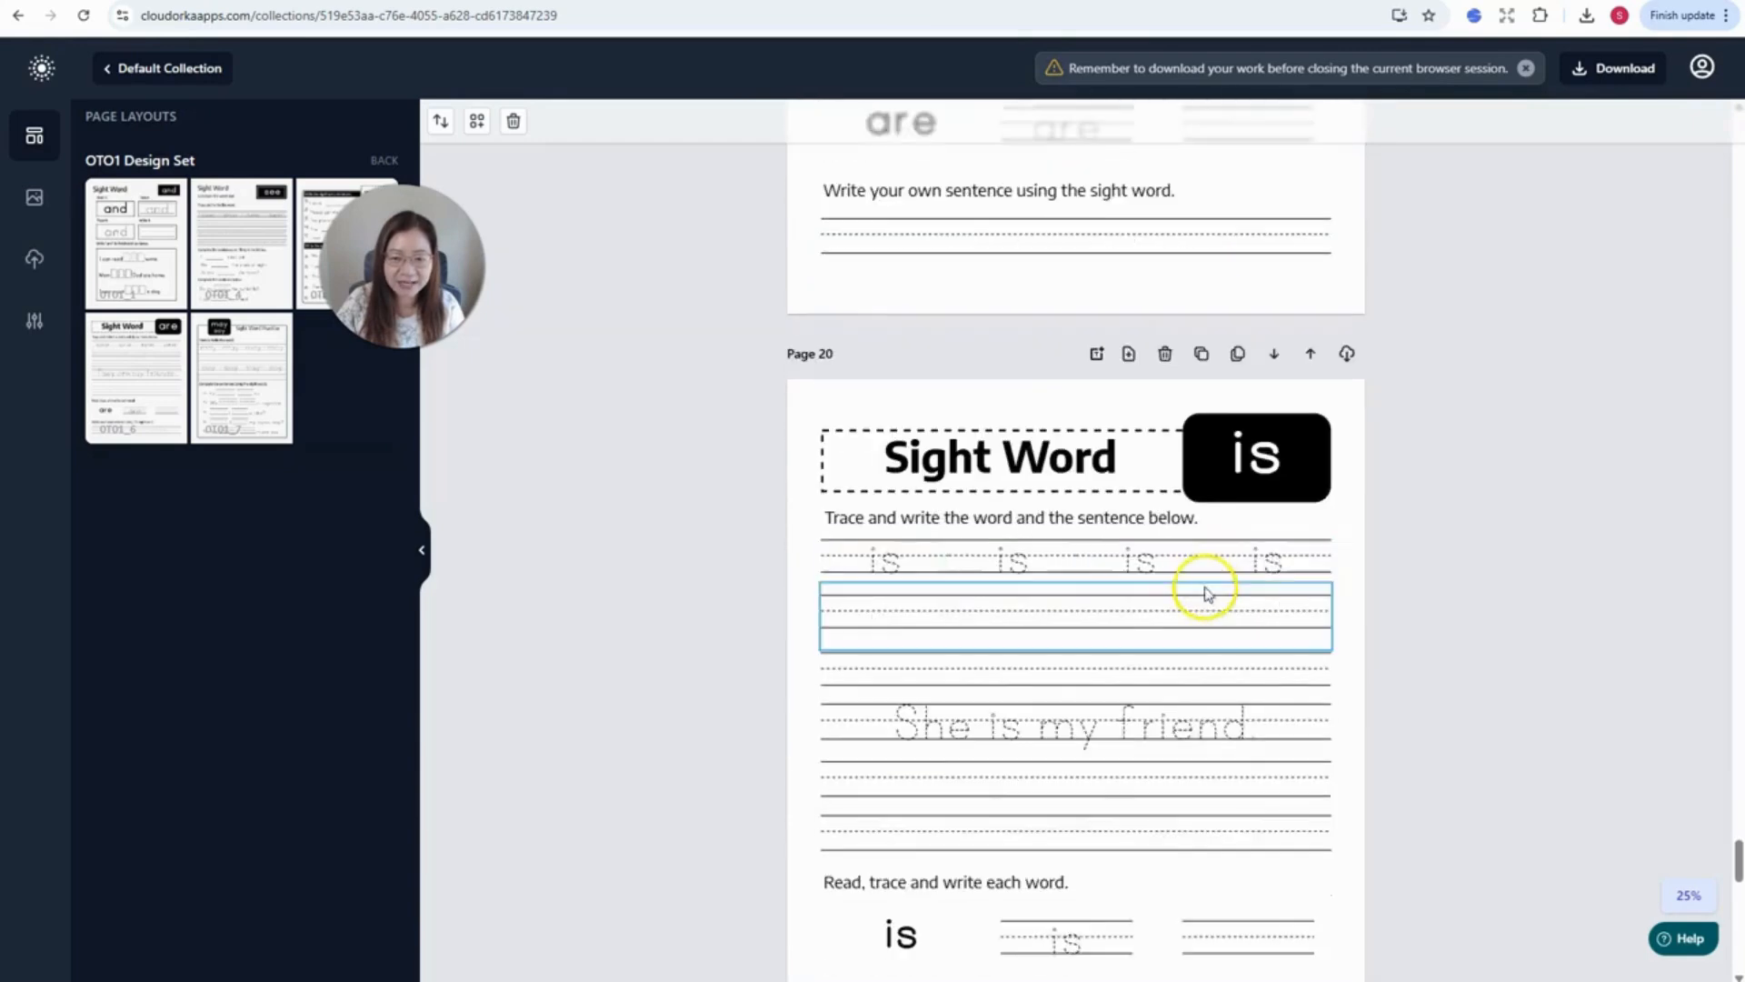
scroll(1209, 596, "down", 2)
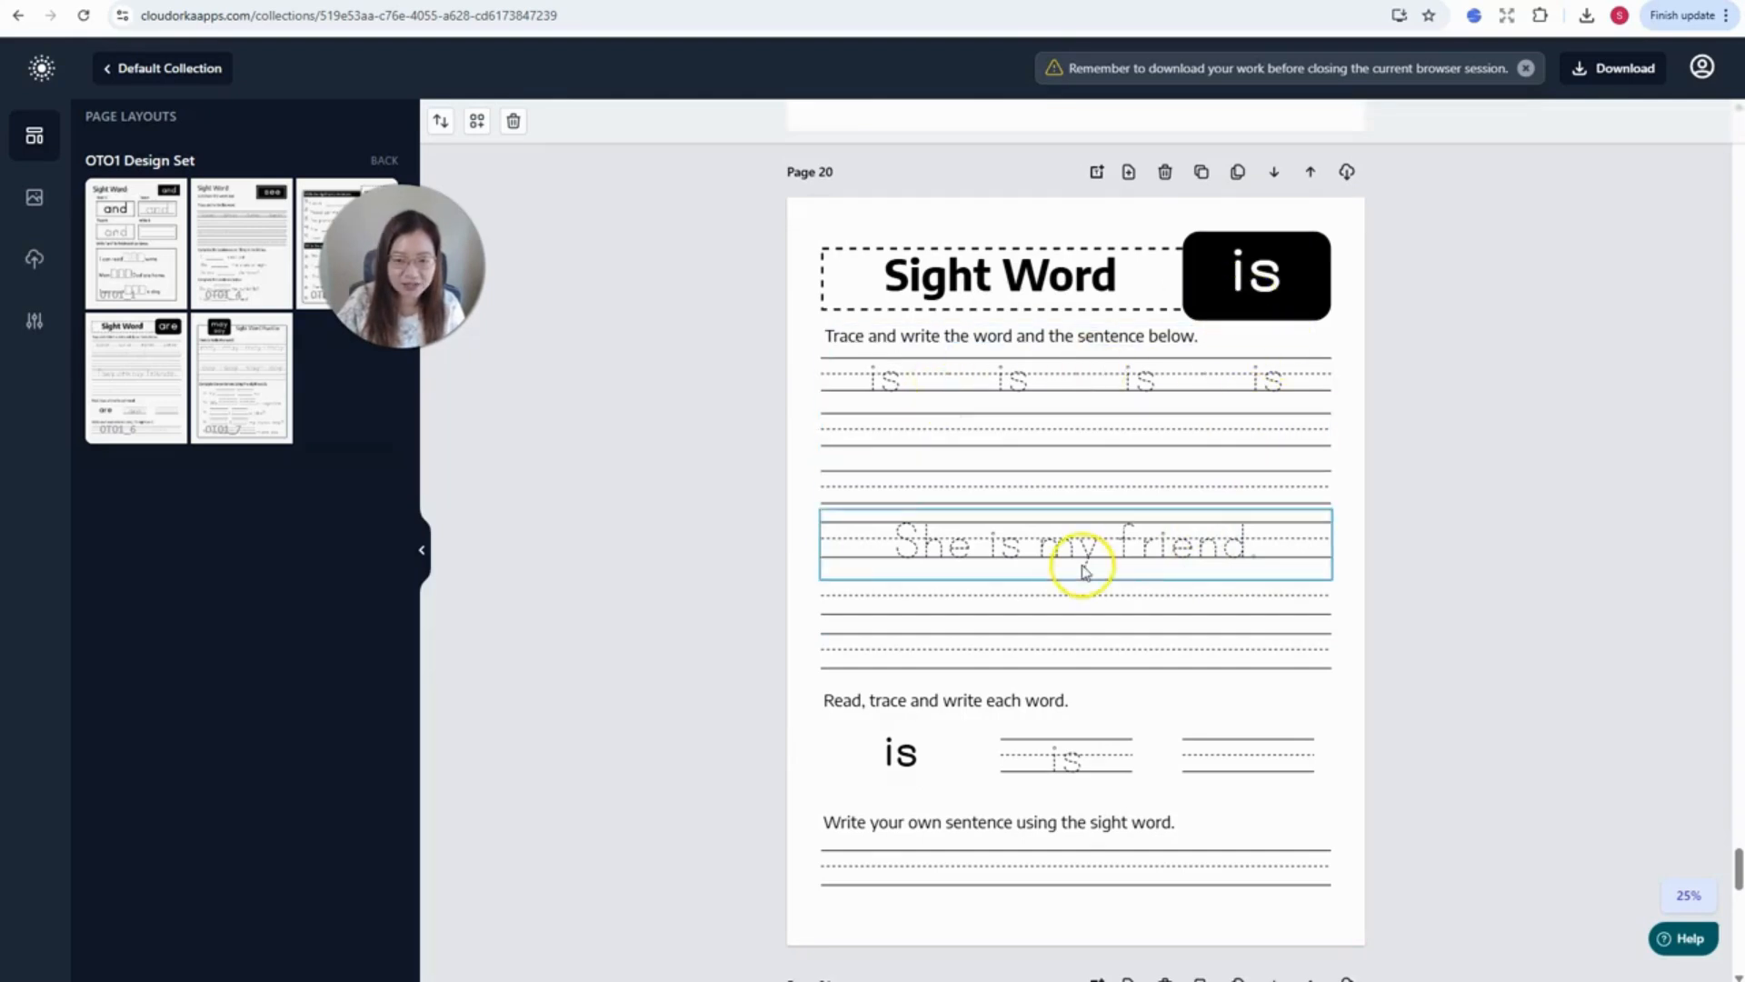
scroll(1083, 568, "down", 8)
scroll(1120, 583, "down", 10)
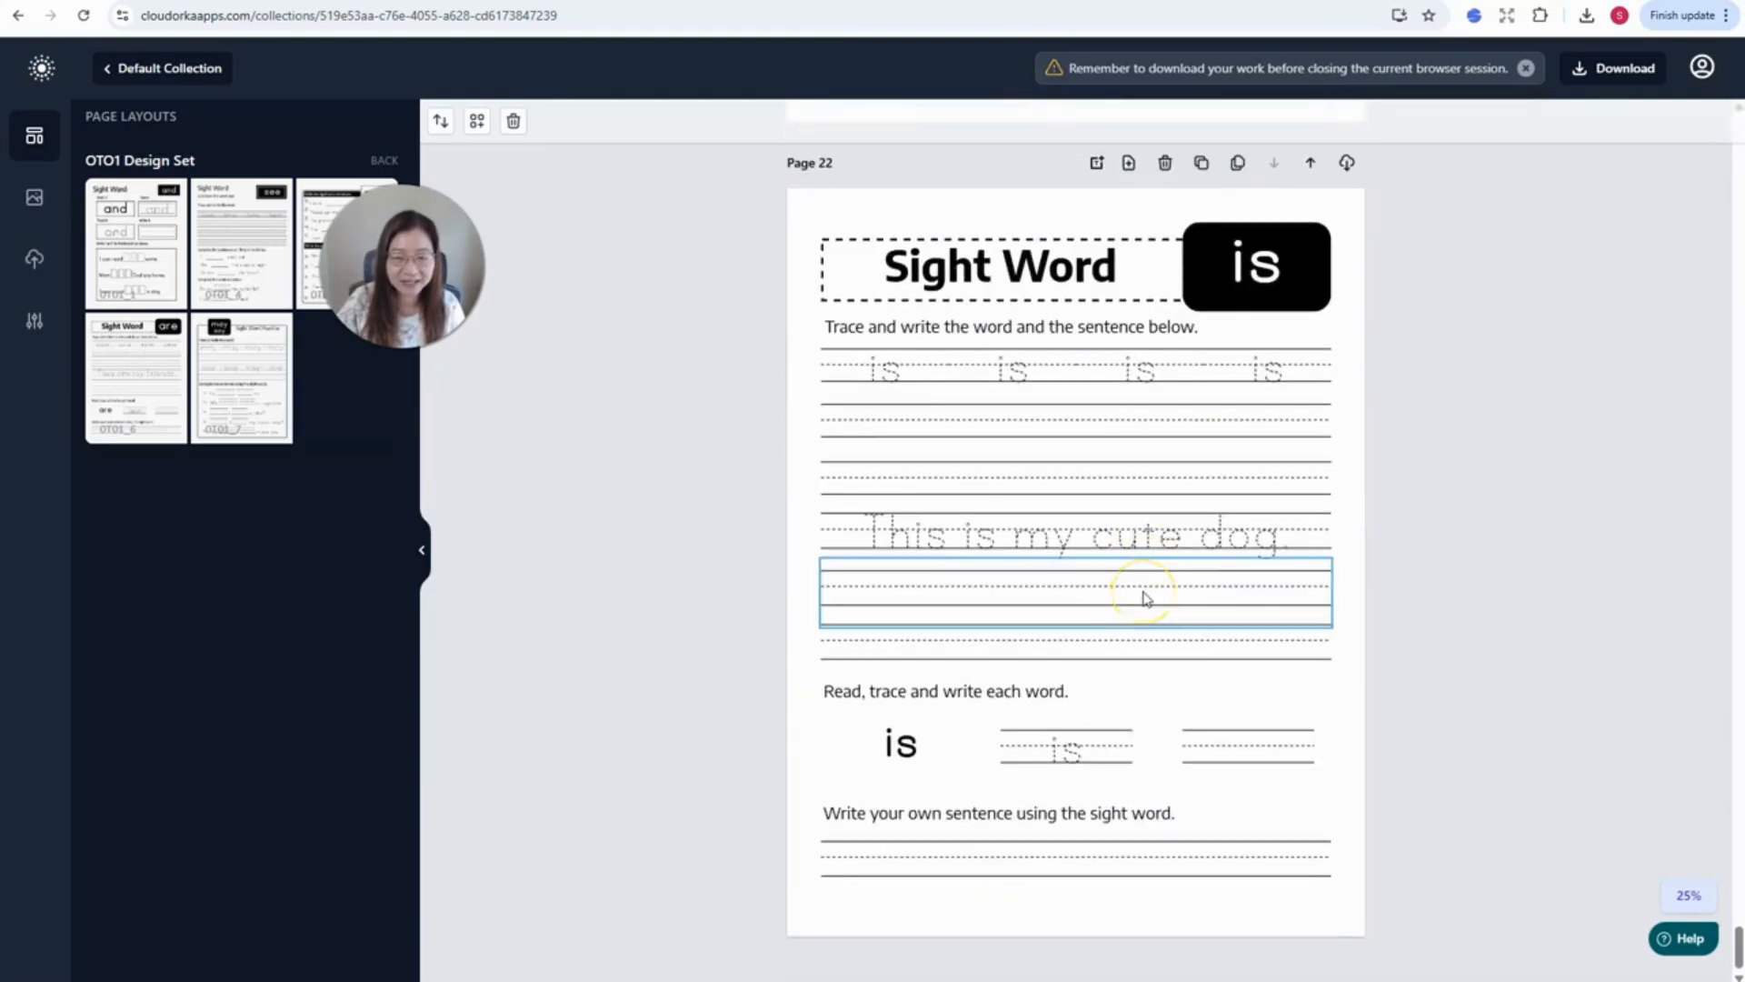
scroll(1210, 571, "up", 6)
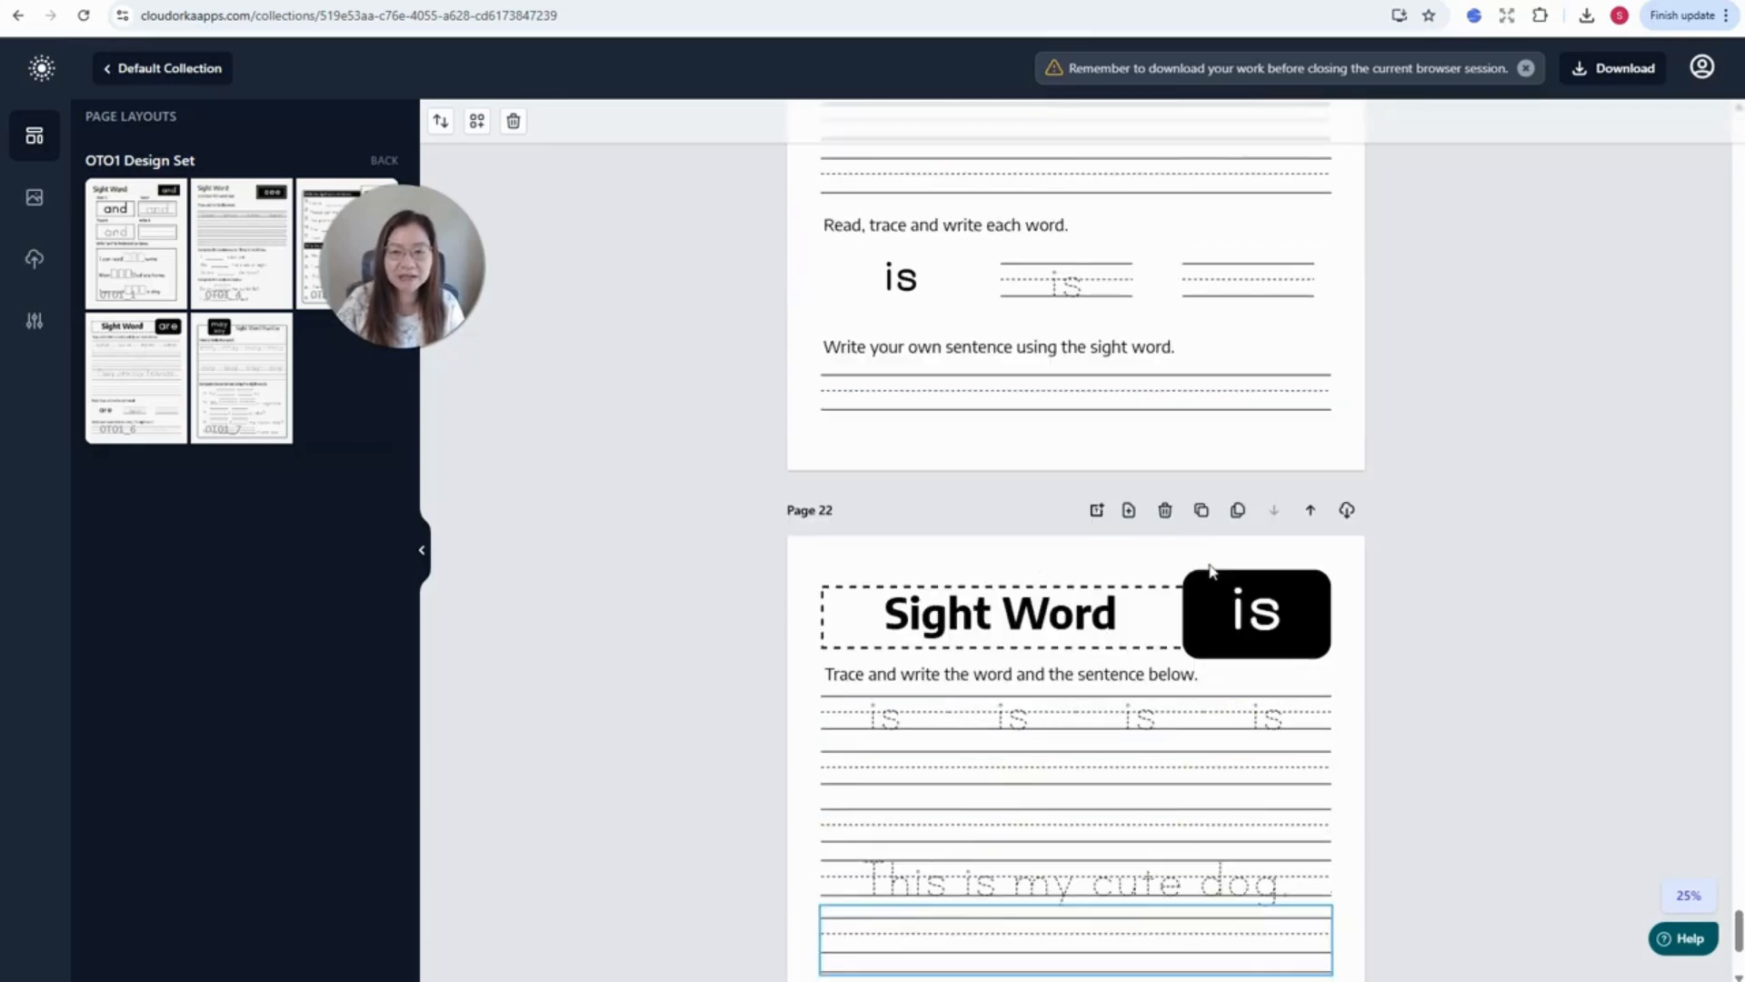
scroll(1210, 571, "up", 5)
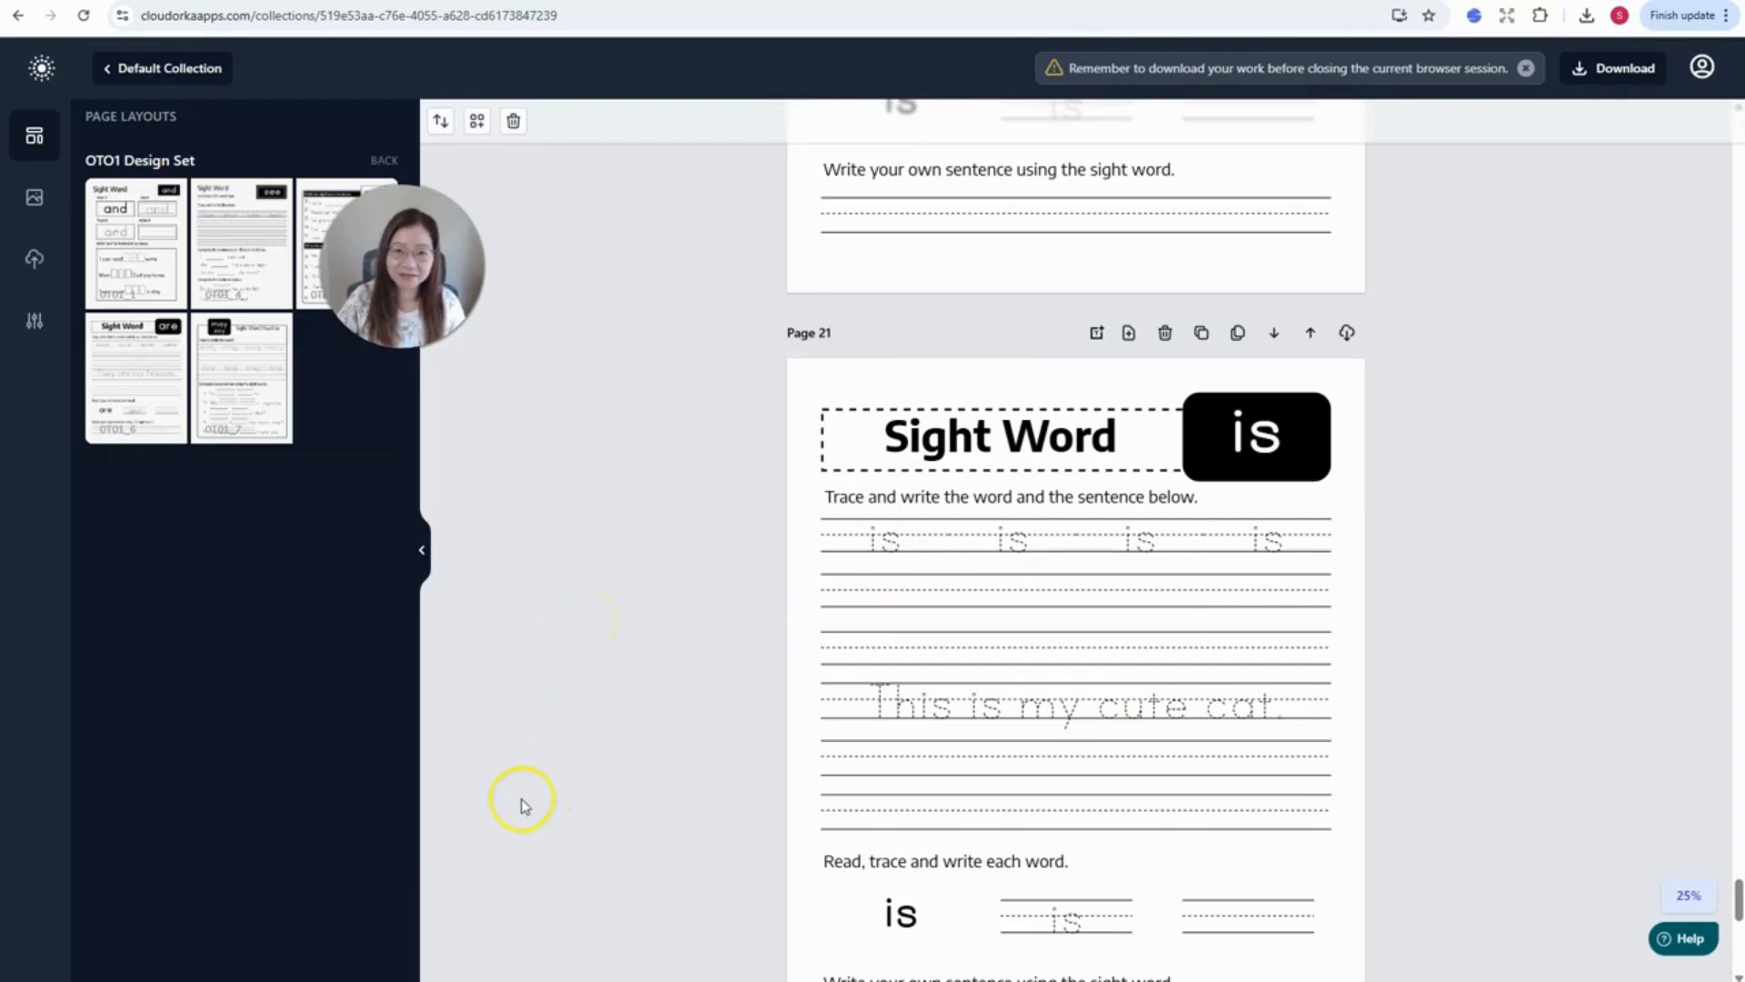
key("alt+Tab")
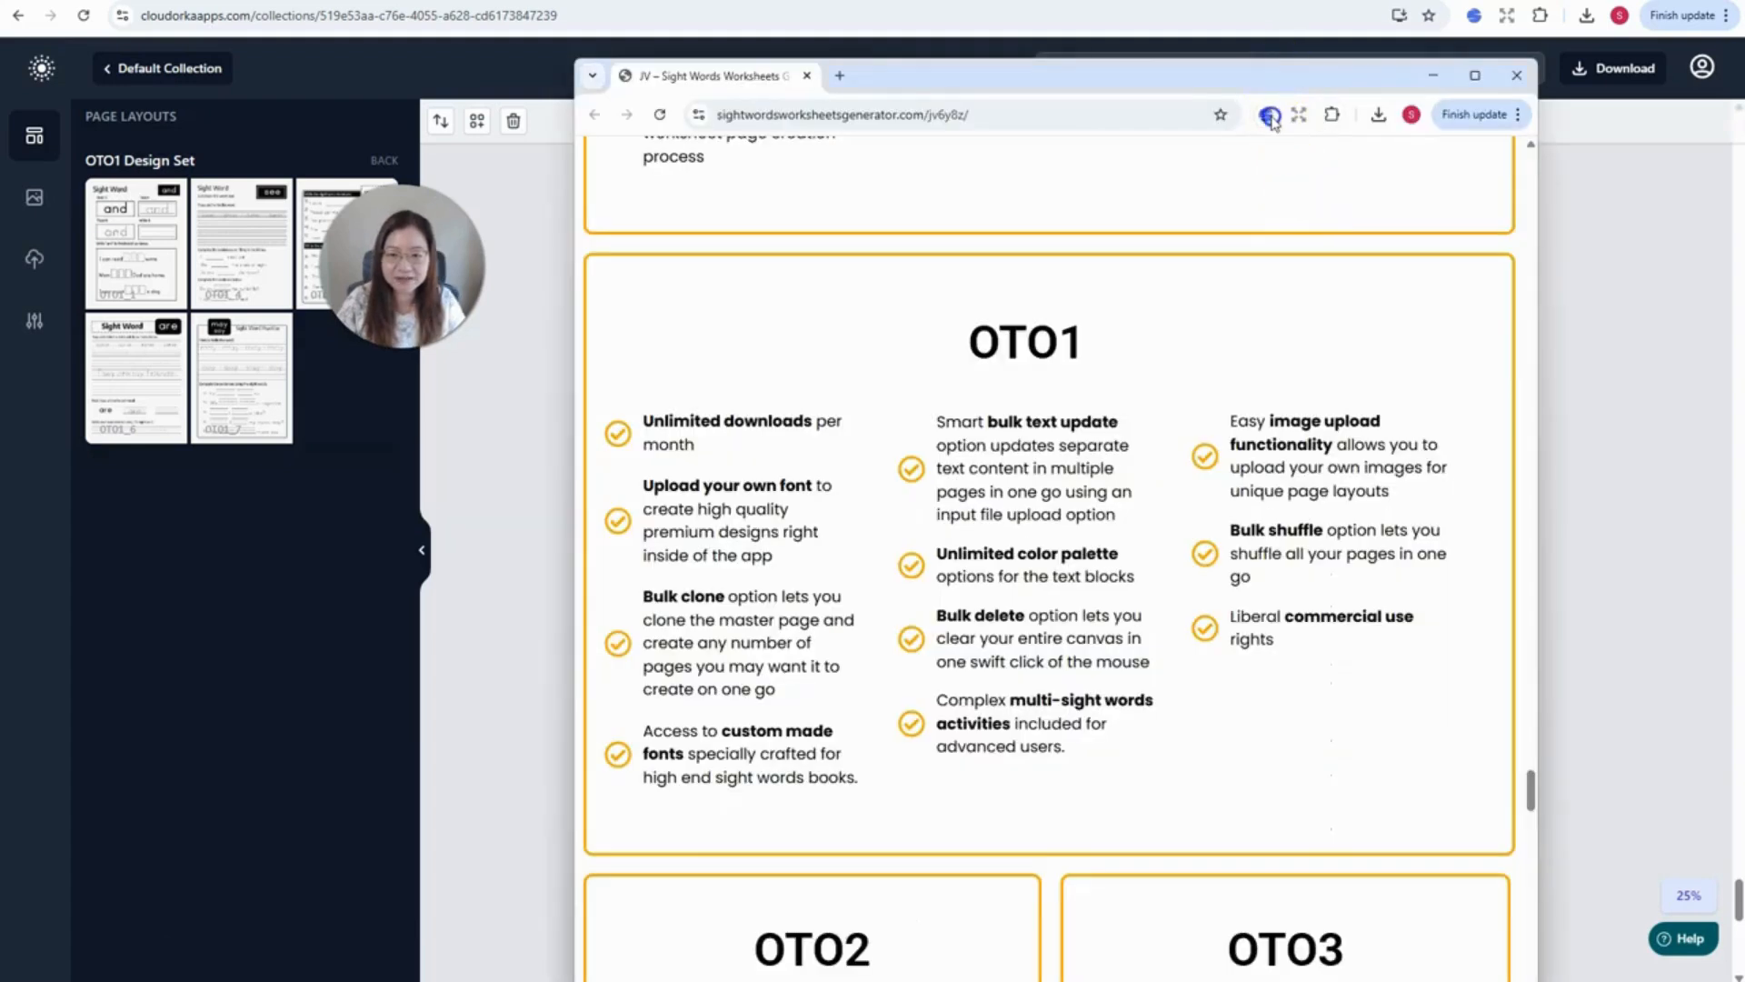
- Drag the OTO1 sales page window down and slightly left
left_click_drag(1284, 77, 1274, 124)
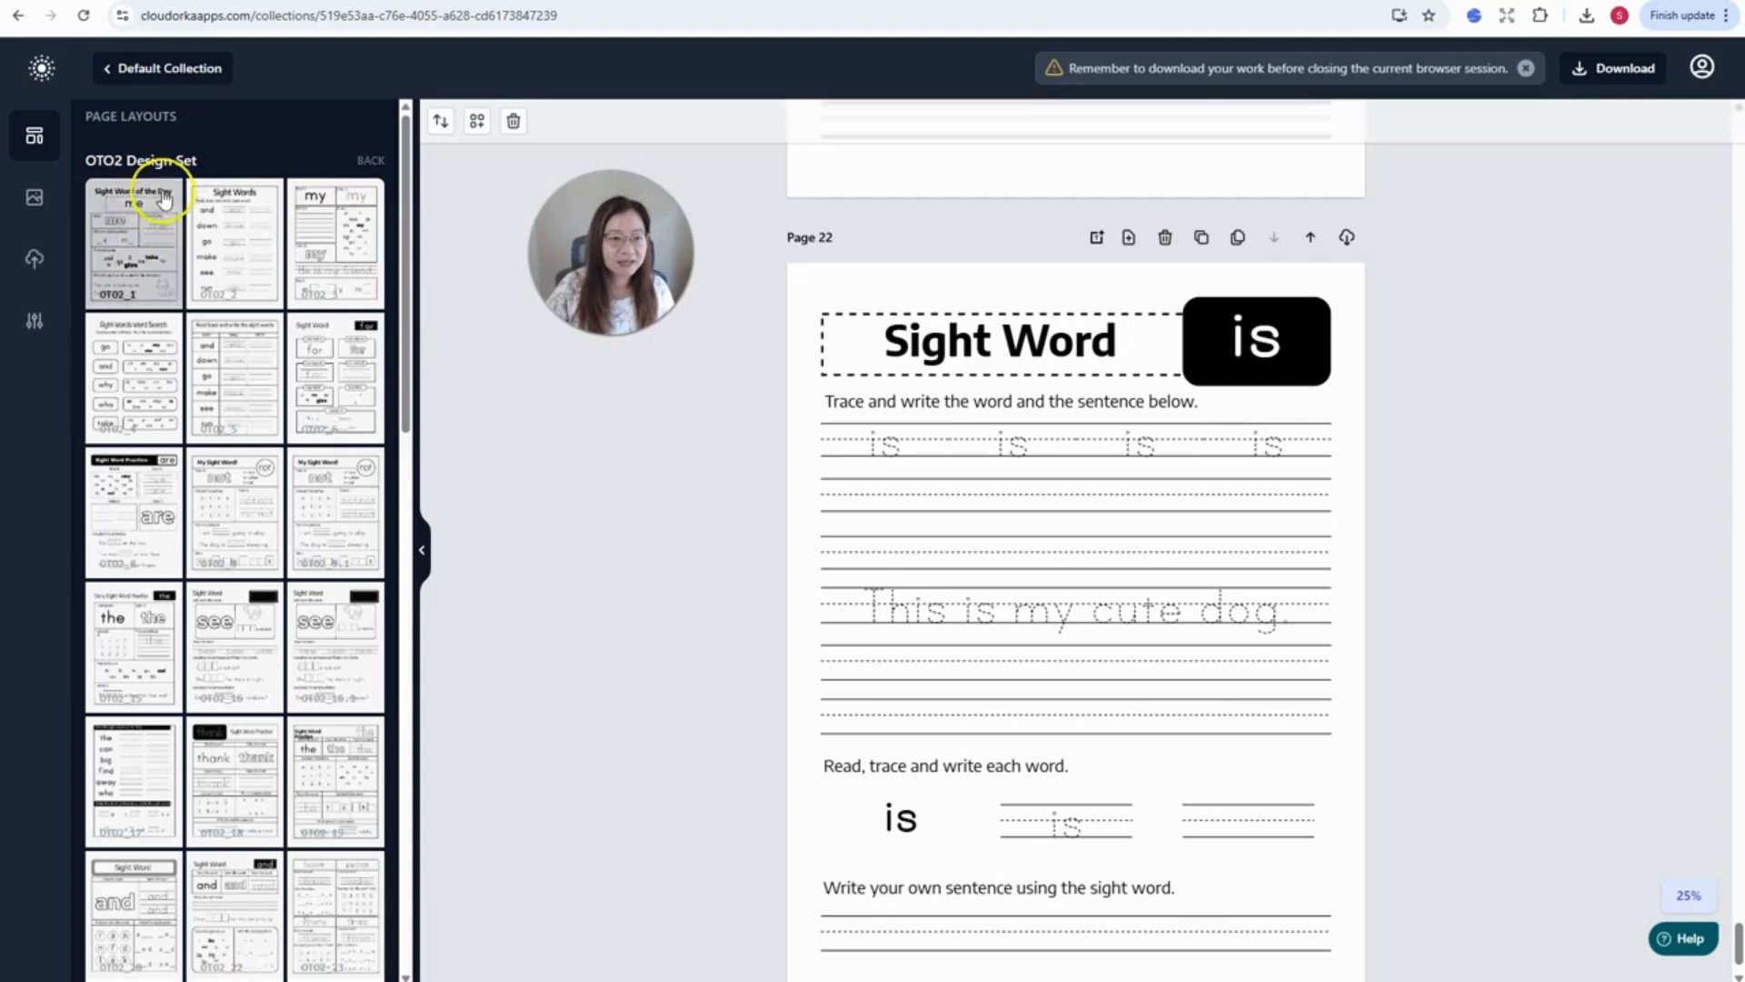
- Add eleven OTO2 Design Set templates as new pages, starting with Sight Word of the Day
left_click(156, 262)
left_click(249, 271)
left_click(320, 271)
left_click(172, 412)
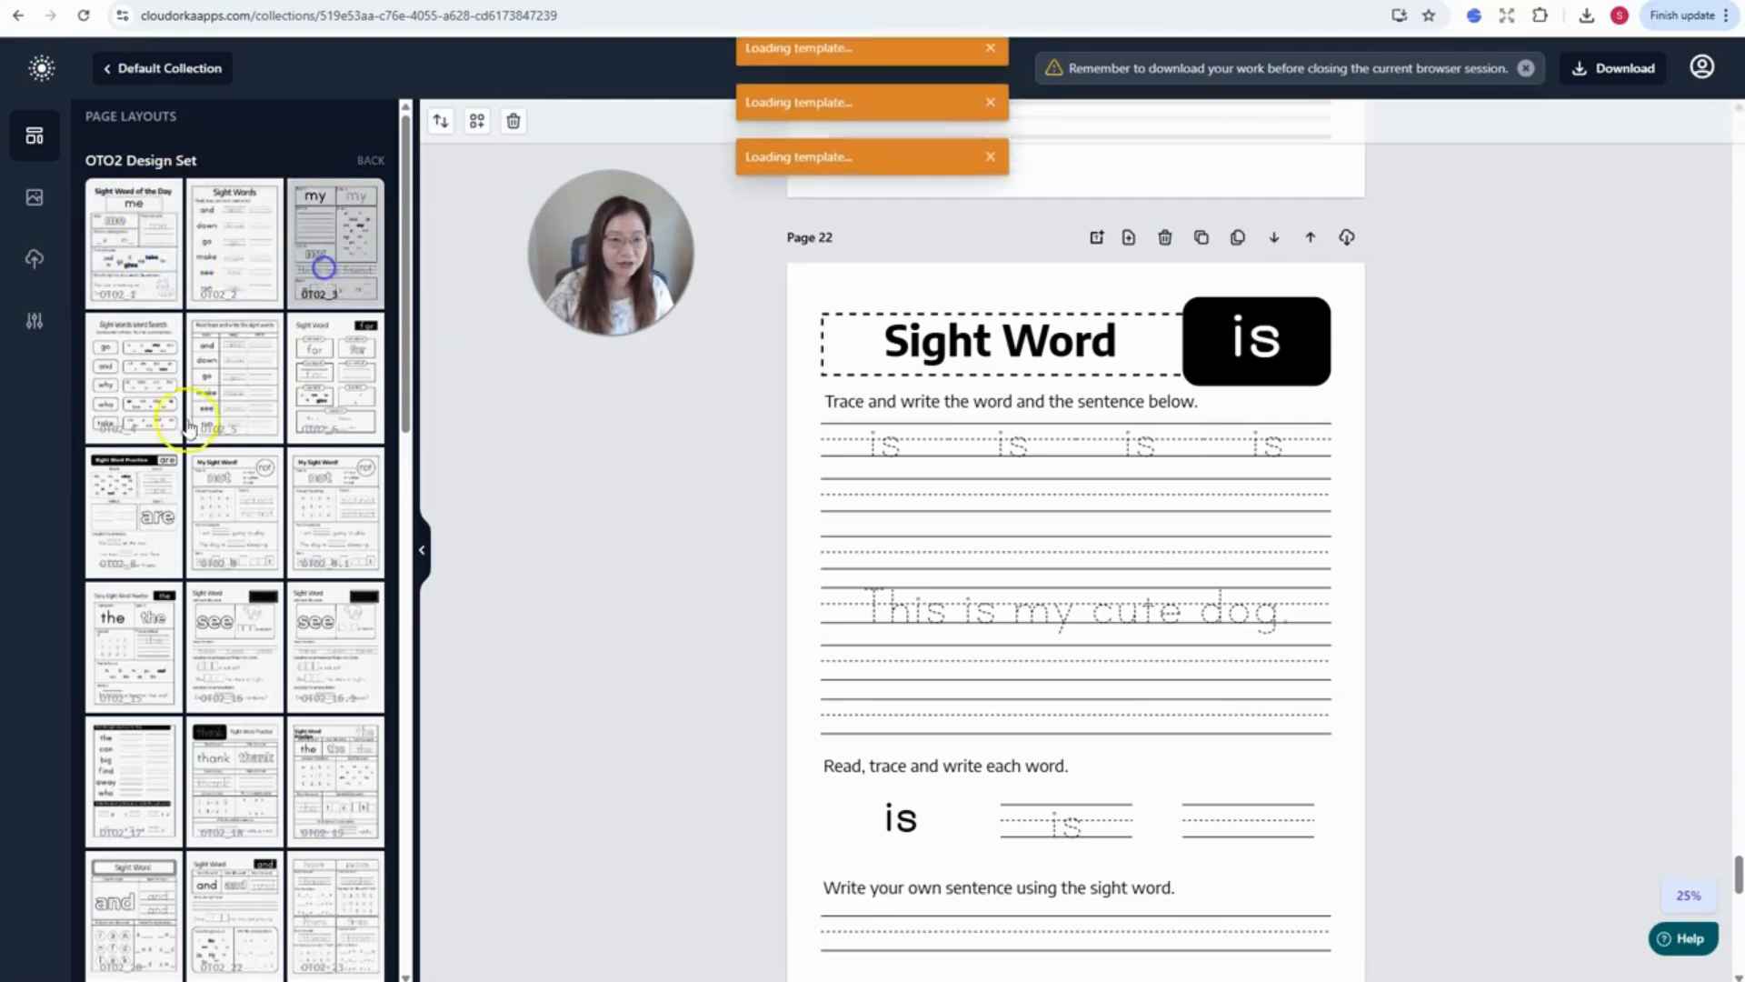
left_click(221, 406)
left_click(319, 428)
left_click(311, 528)
left_click(224, 539)
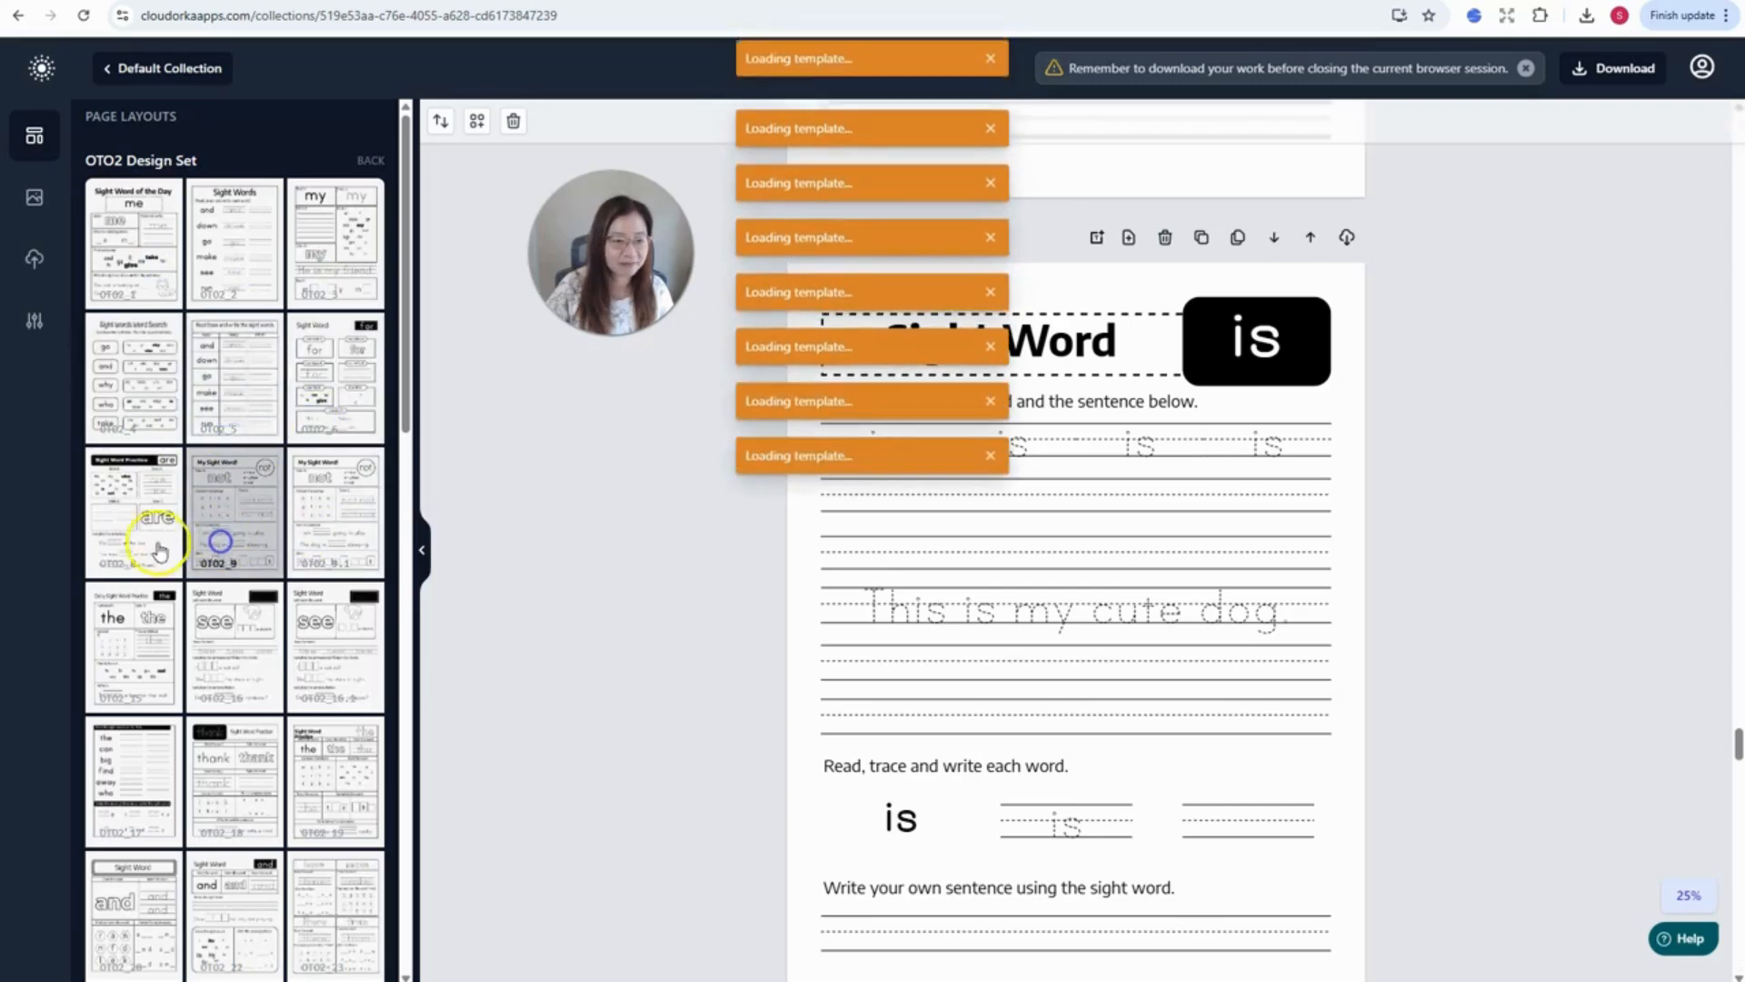
left_click(146, 536)
left_click(220, 630)
left_click(306, 656)
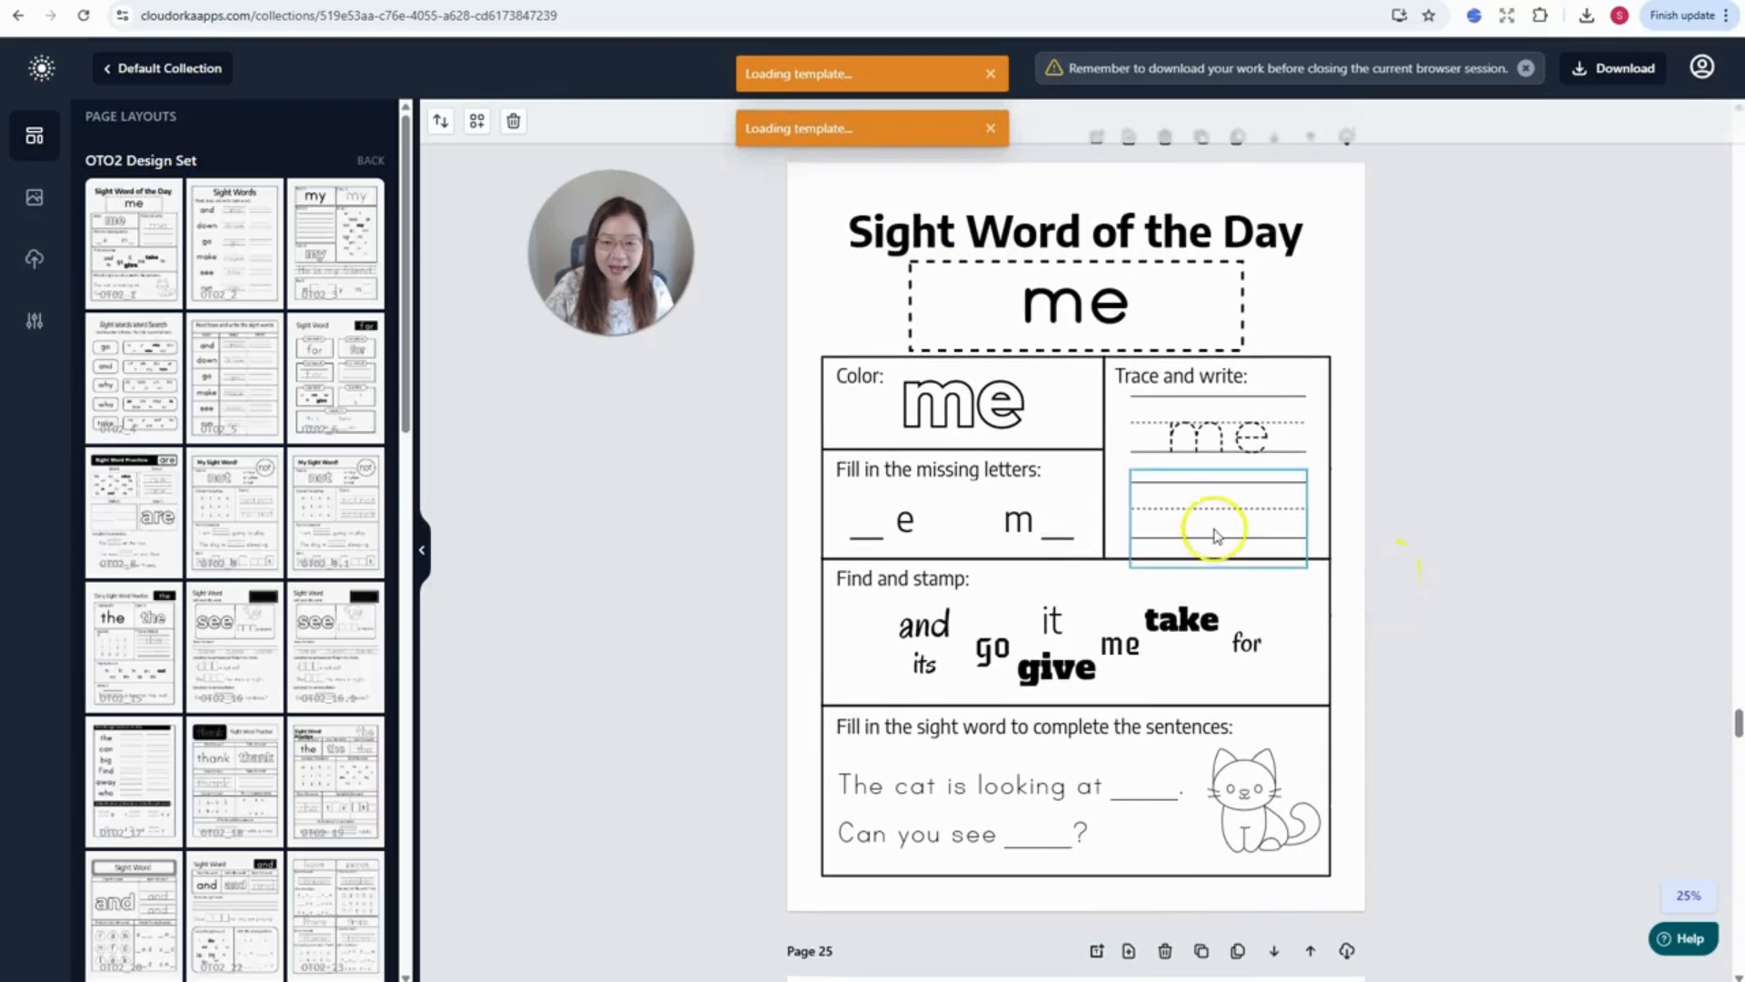
- Add one more template from further down the OTO2 Design Set list
scroll(1103, 657, "down", 9)
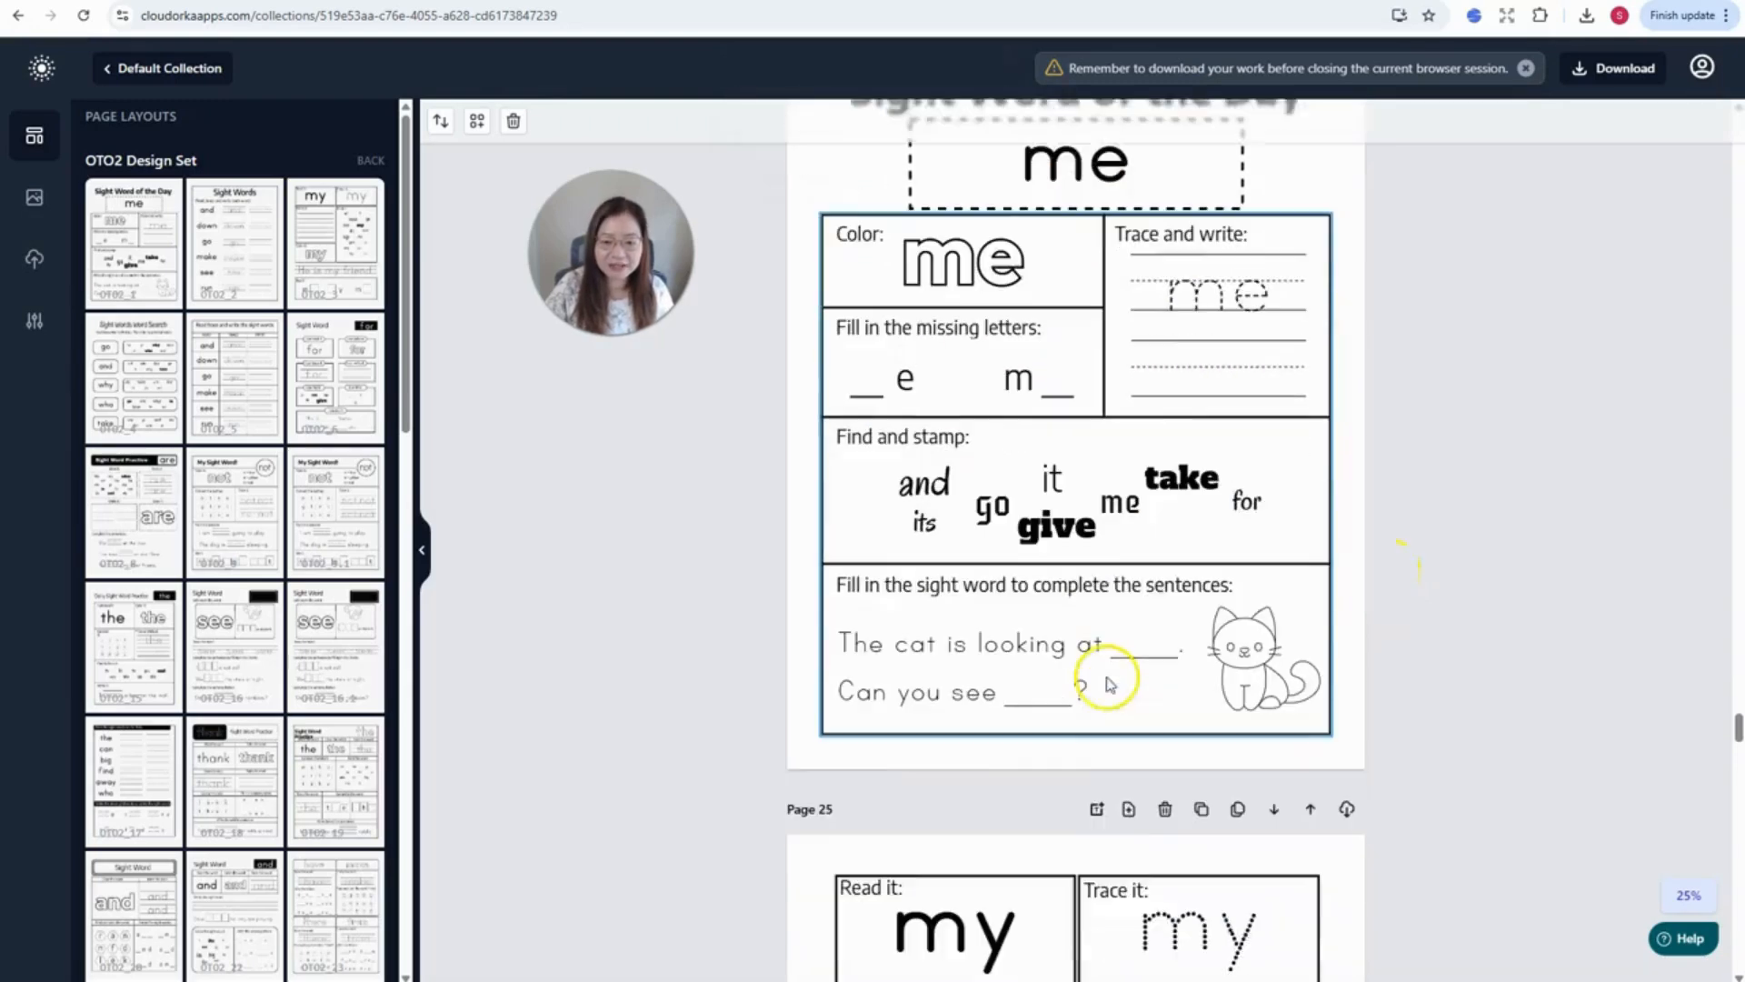
scroll(1215, 608, "down", 18)
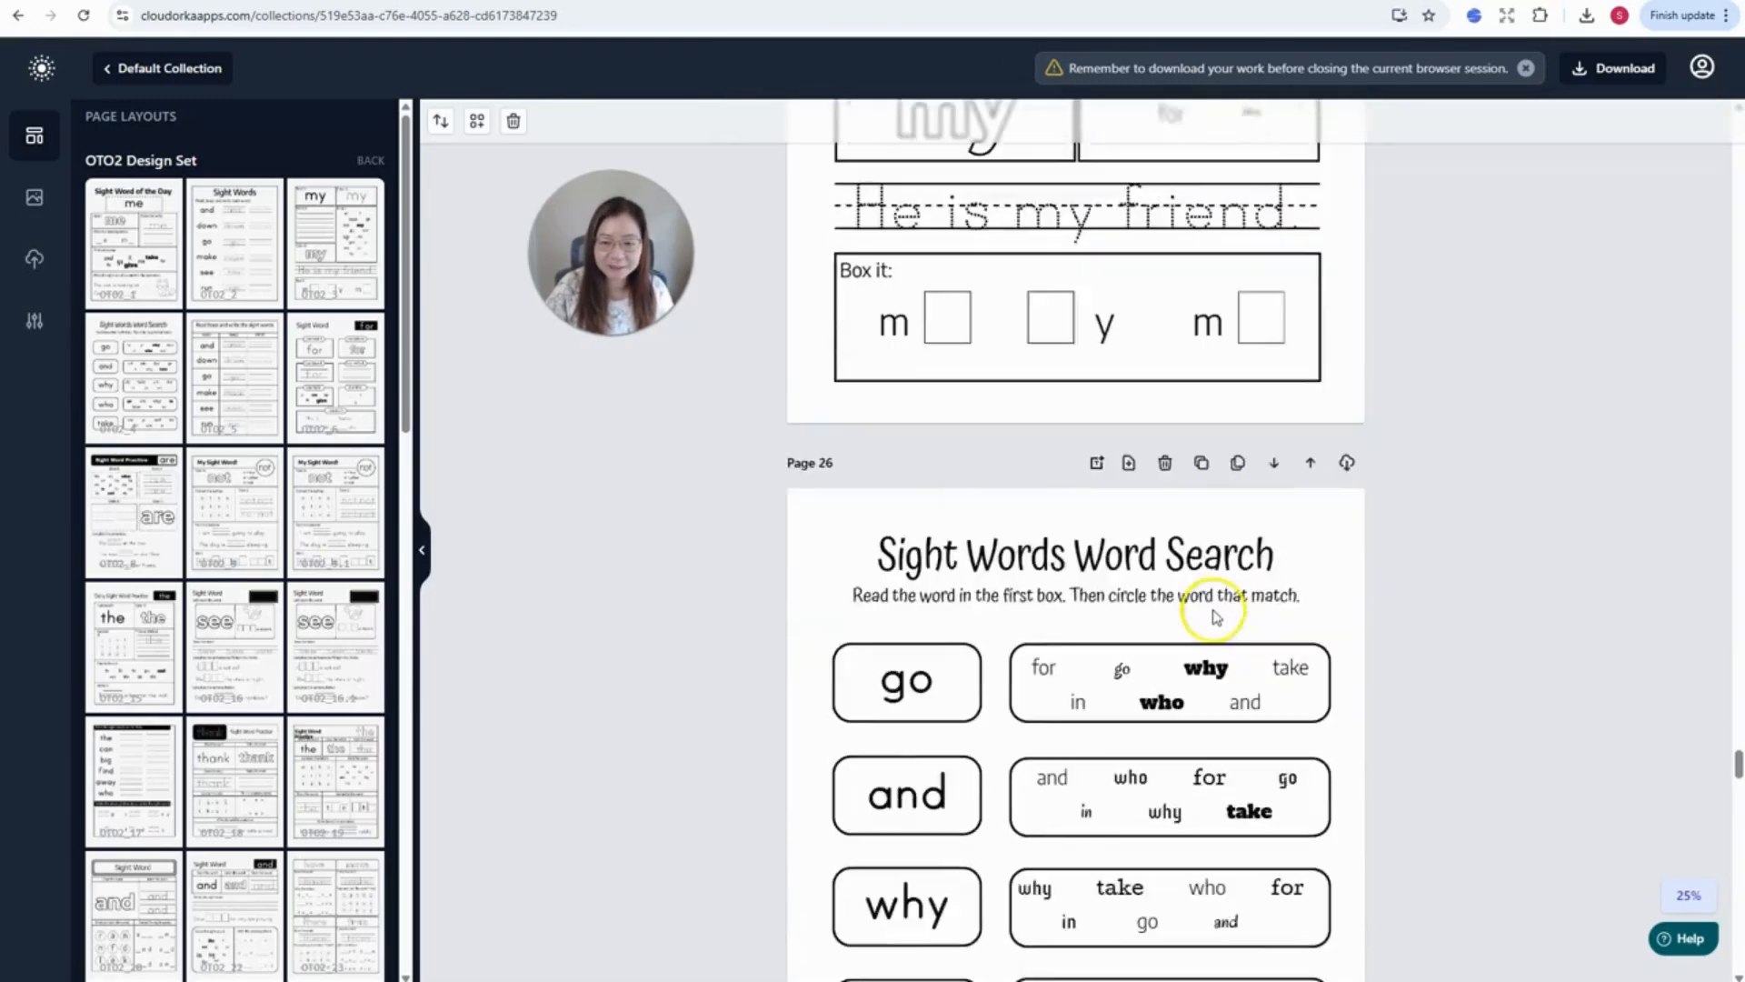
scroll(1191, 691, "down", 11)
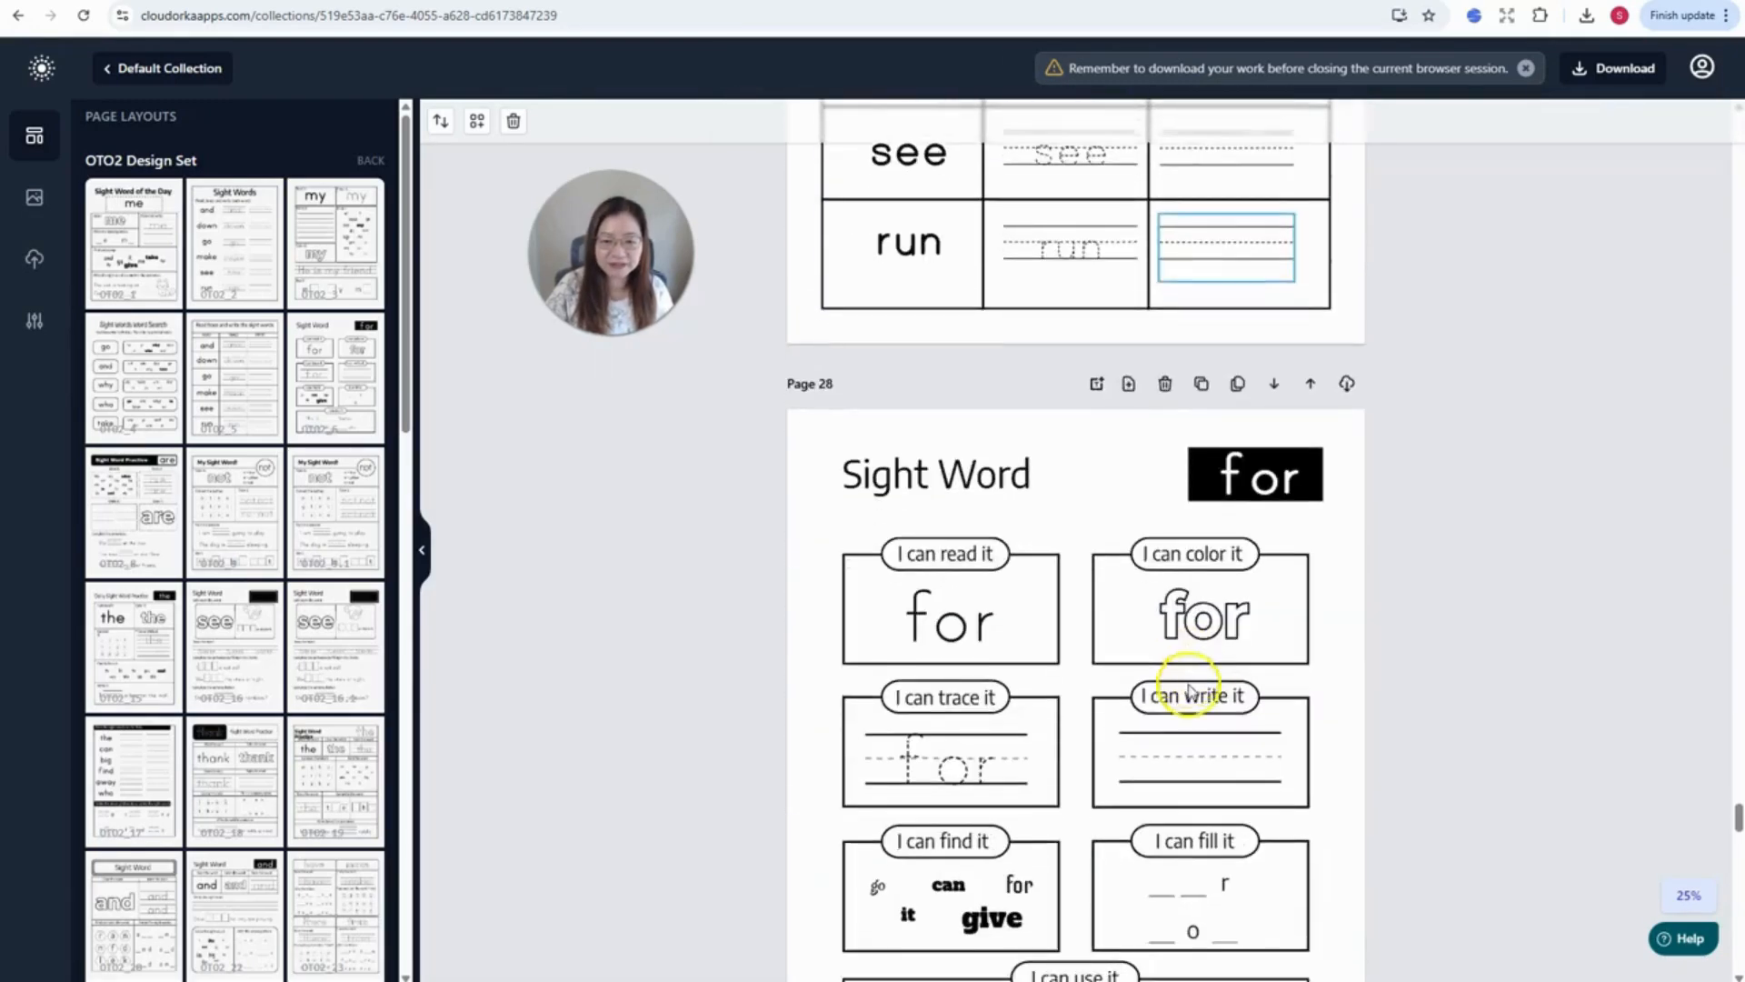
scroll(1021, 732, "down", 4)
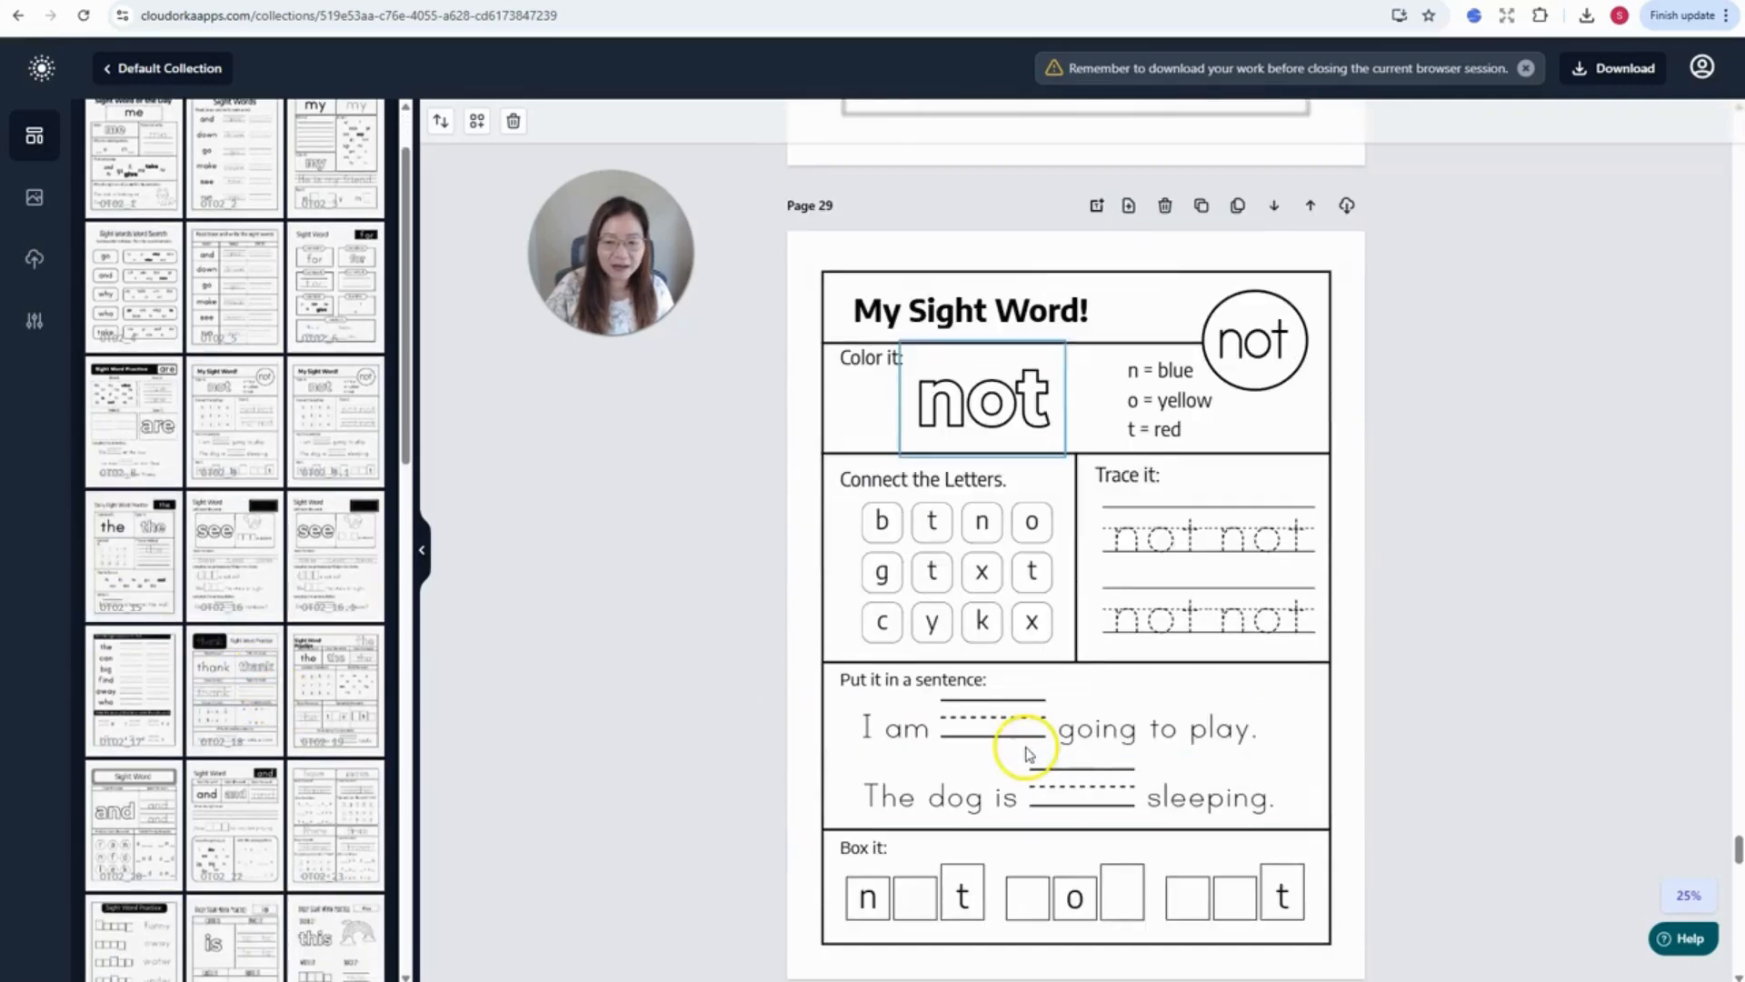
scroll(1021, 724, "down", 4)
scroll(1037, 735, "down", 12)
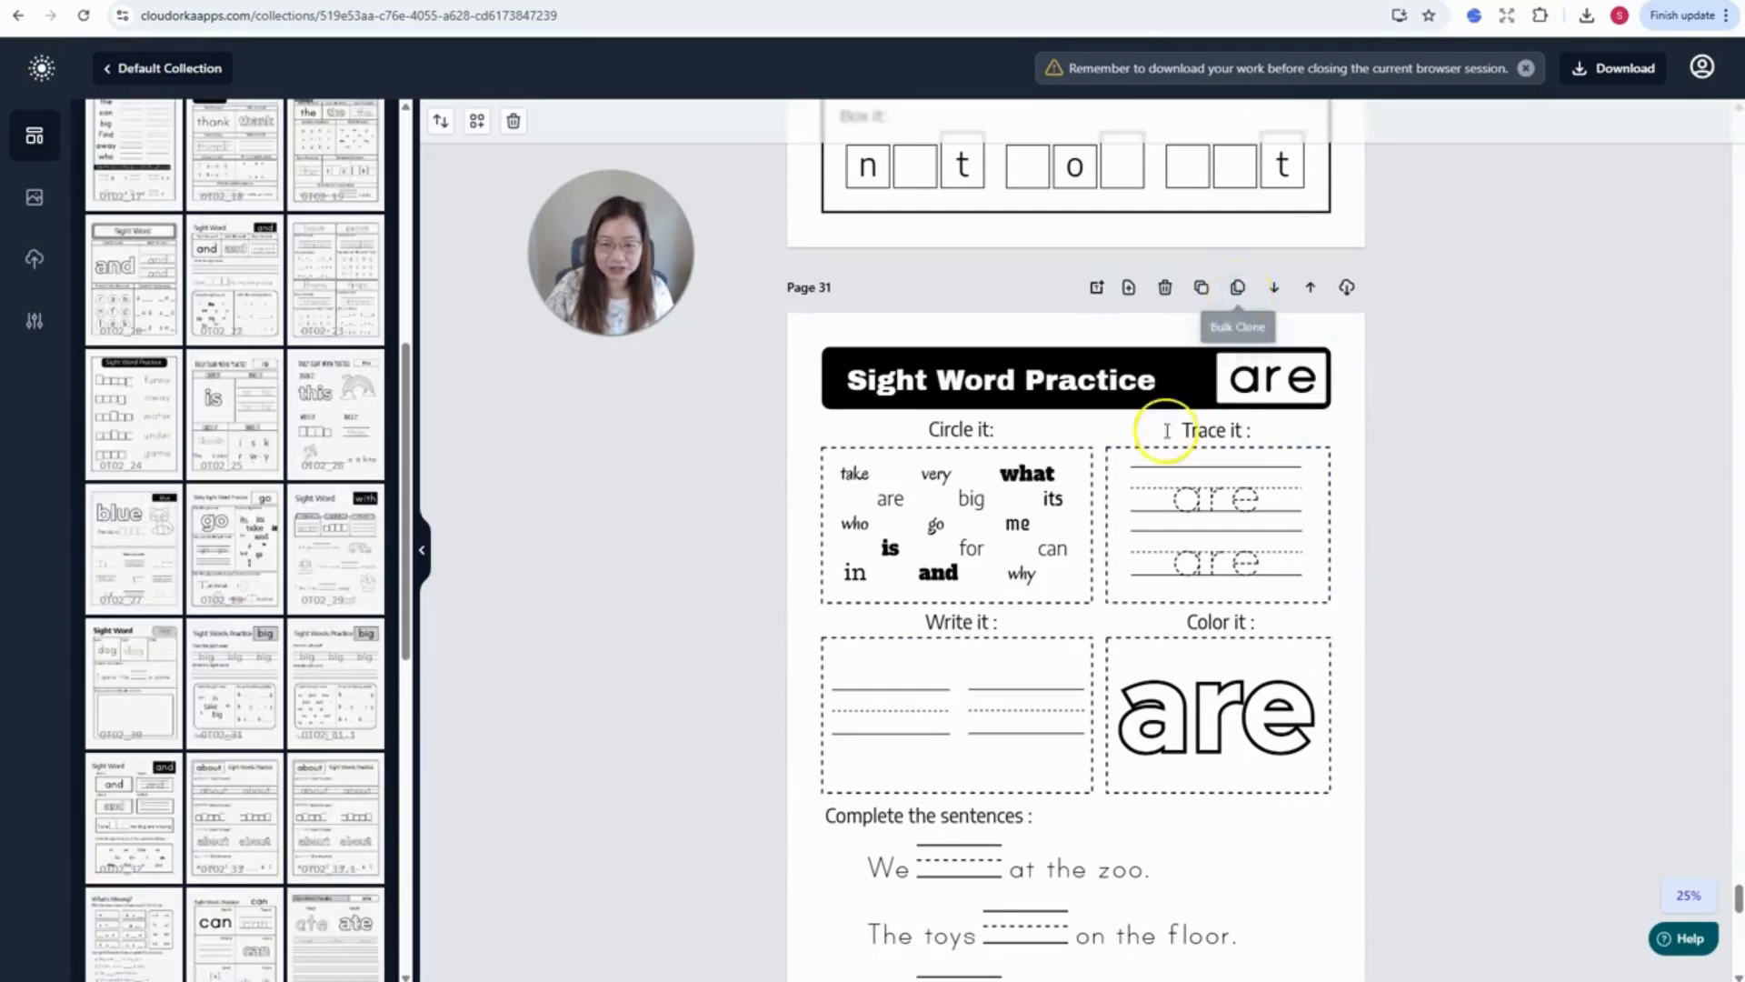
scroll(1118, 565, "down", 5)
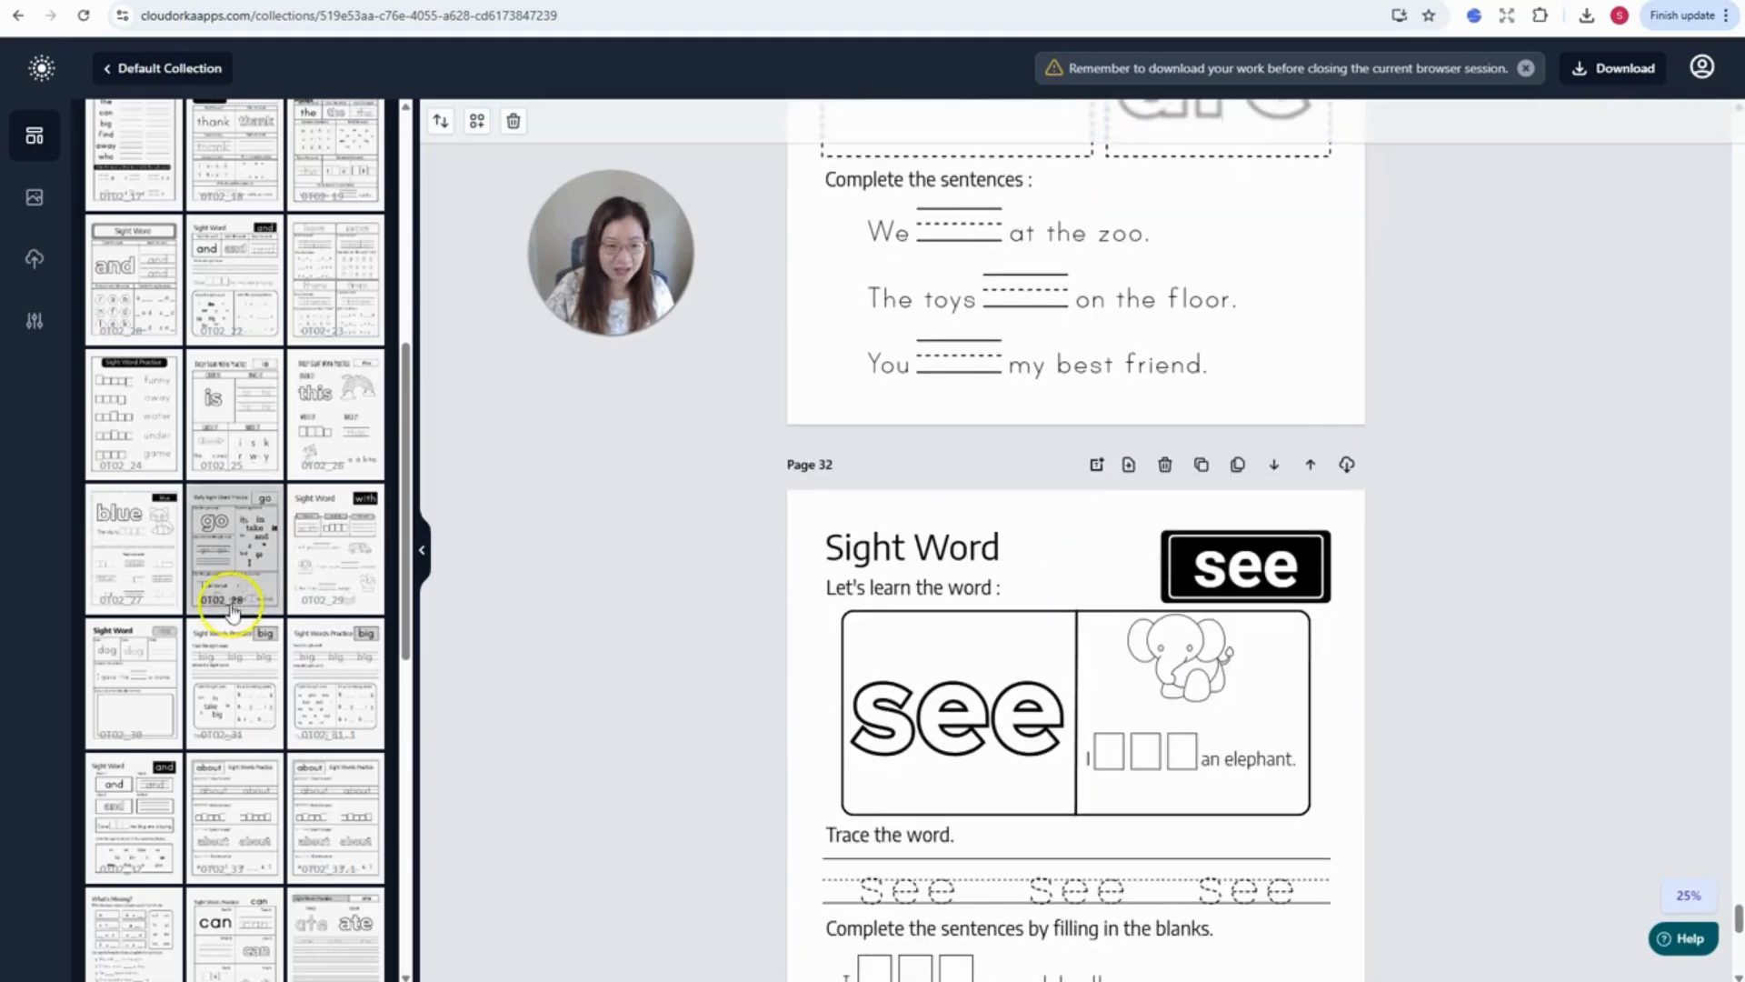
scroll(164, 593, "down", 6)
scroll(179, 647, "down", 2)
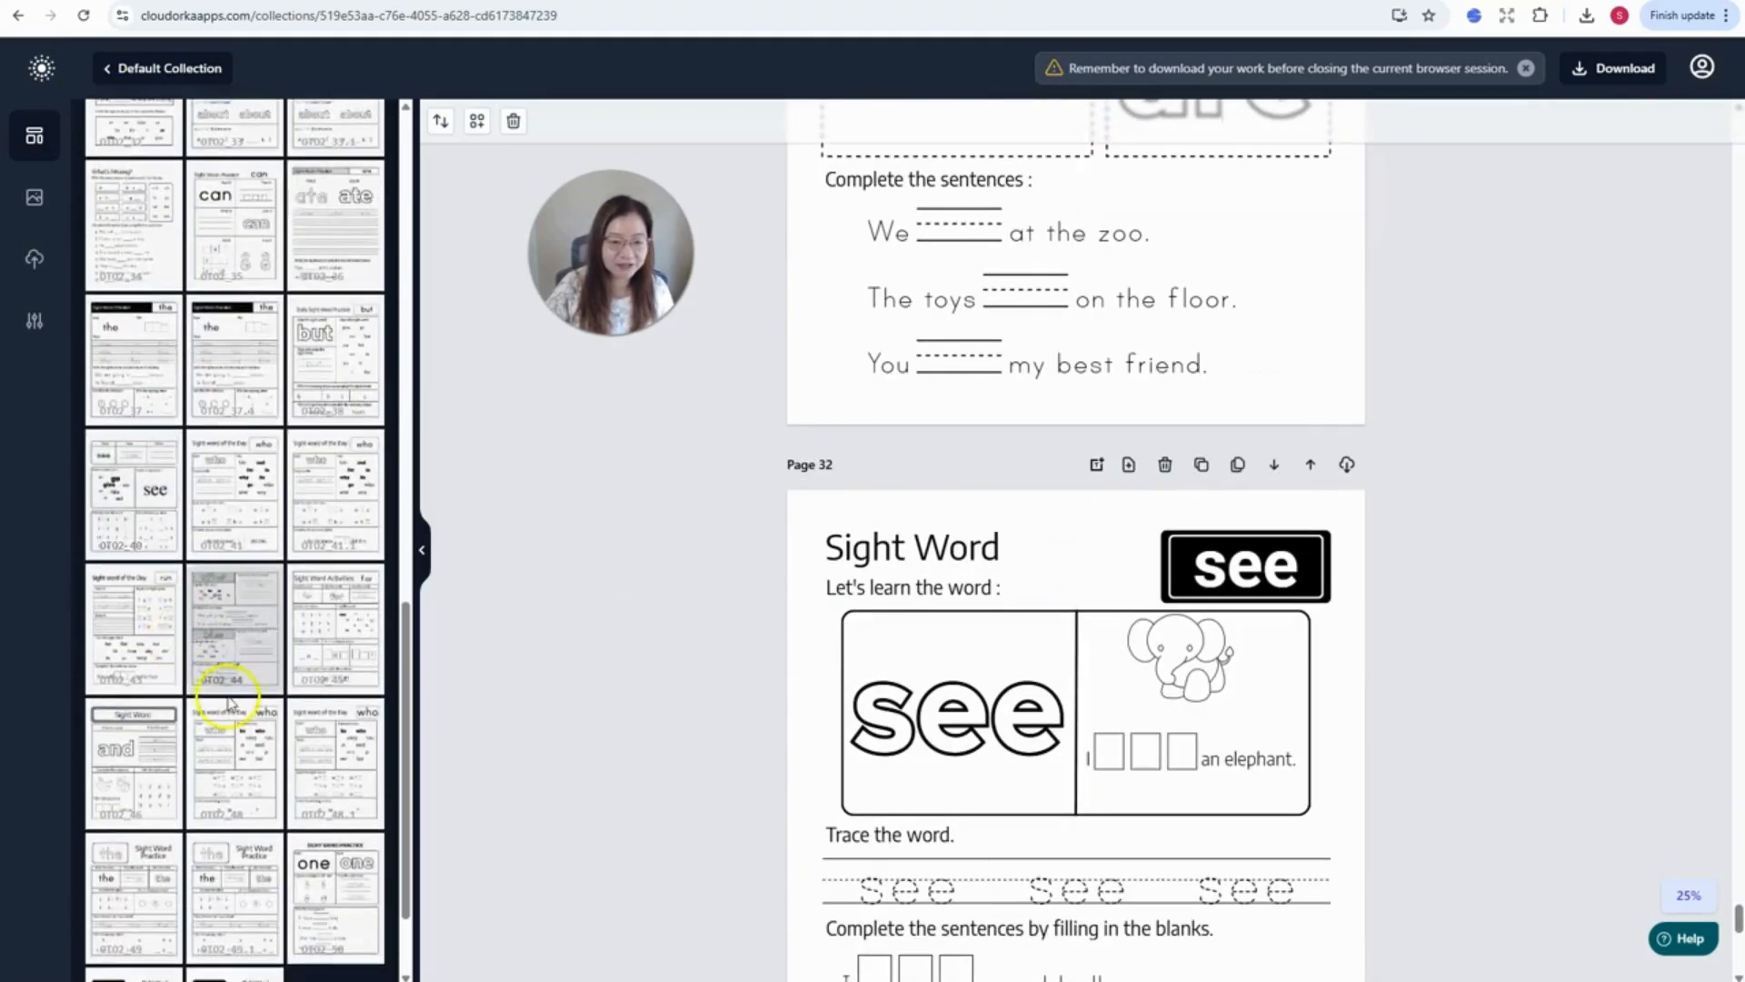
left_click(331, 662)
scroll(1246, 650, "down", 4)
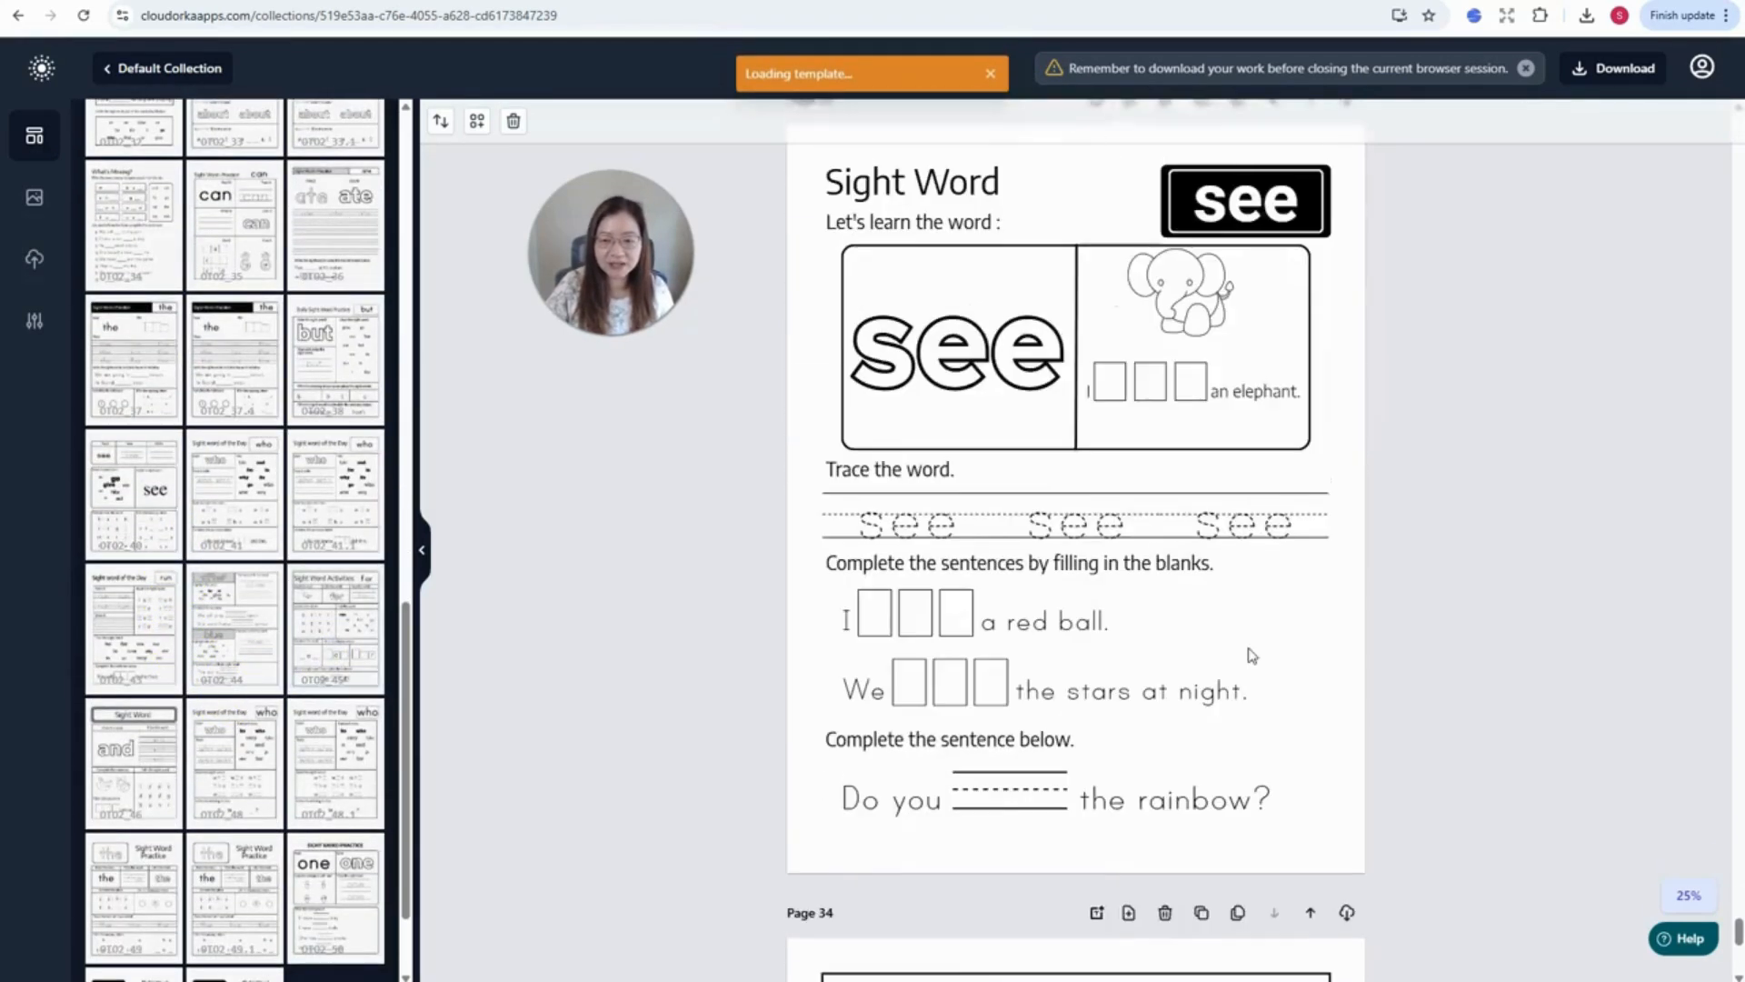
scroll(1251, 655, "down", 8)
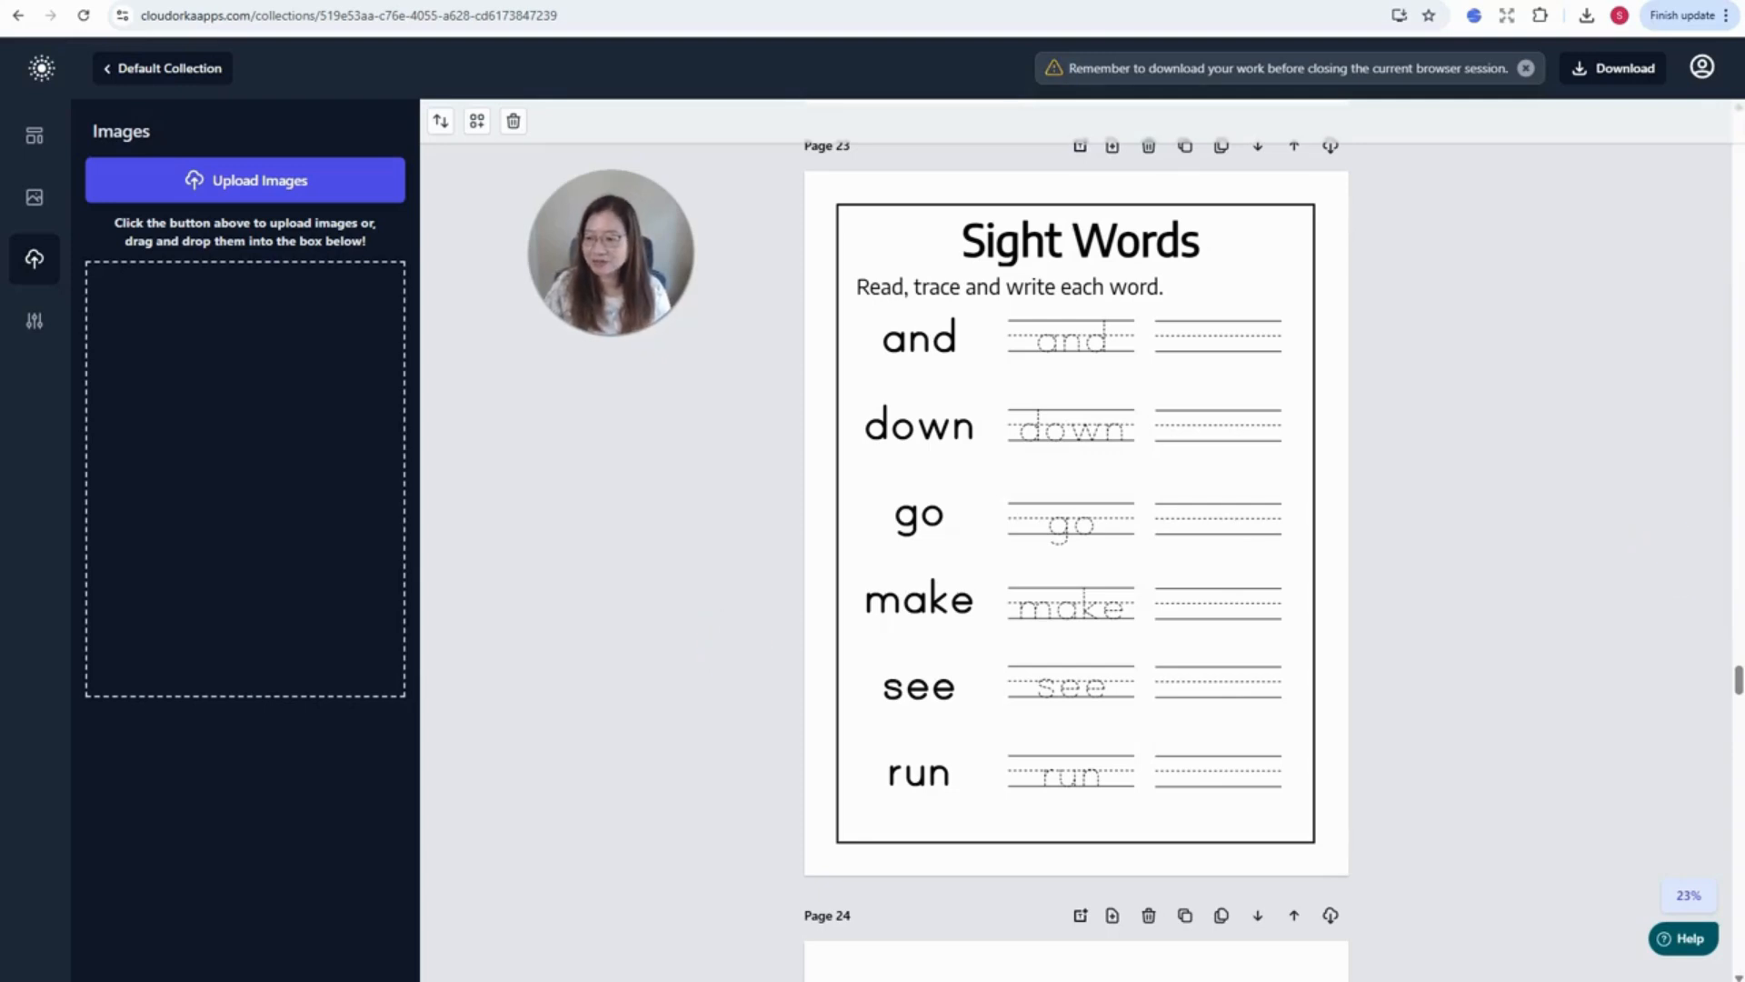
- Drop the three coloring image files (bear on a bicycle, two bunnies, dog with glasses) into the upload box
left_click_drag(477, 578, 223, 391)
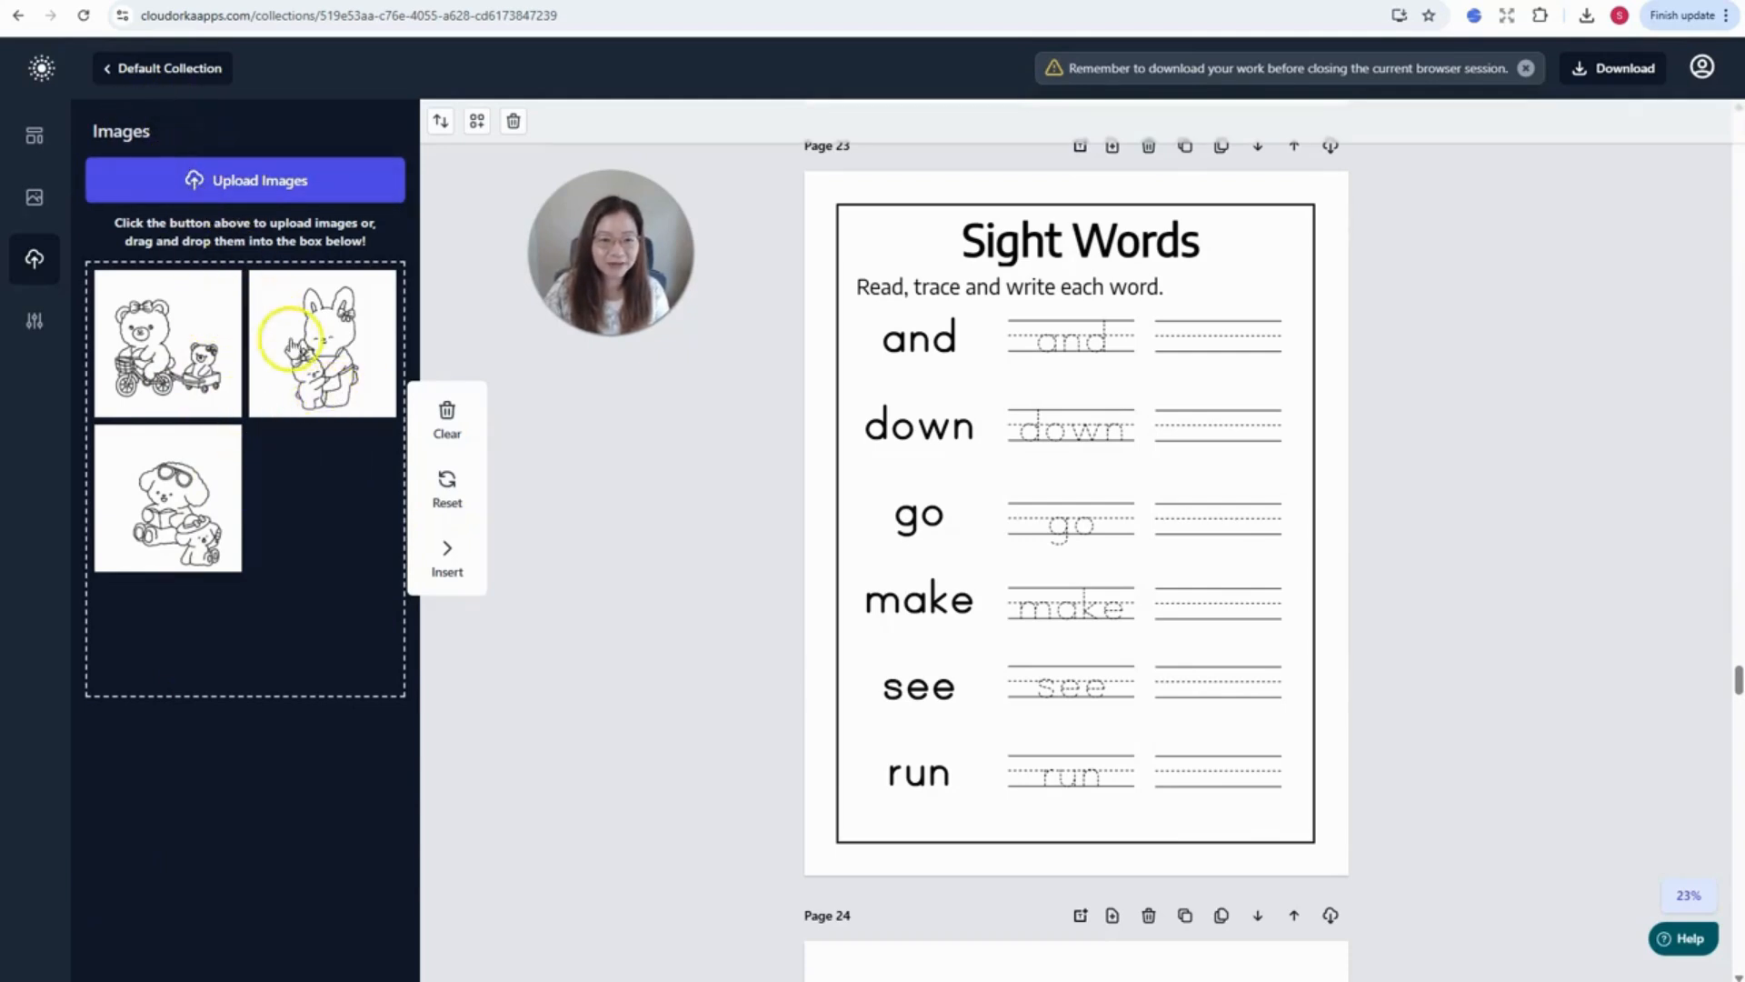
- Insert the bunny coloring image on Page 2, shrink it and place it at the upper right
left_click(179, 353)
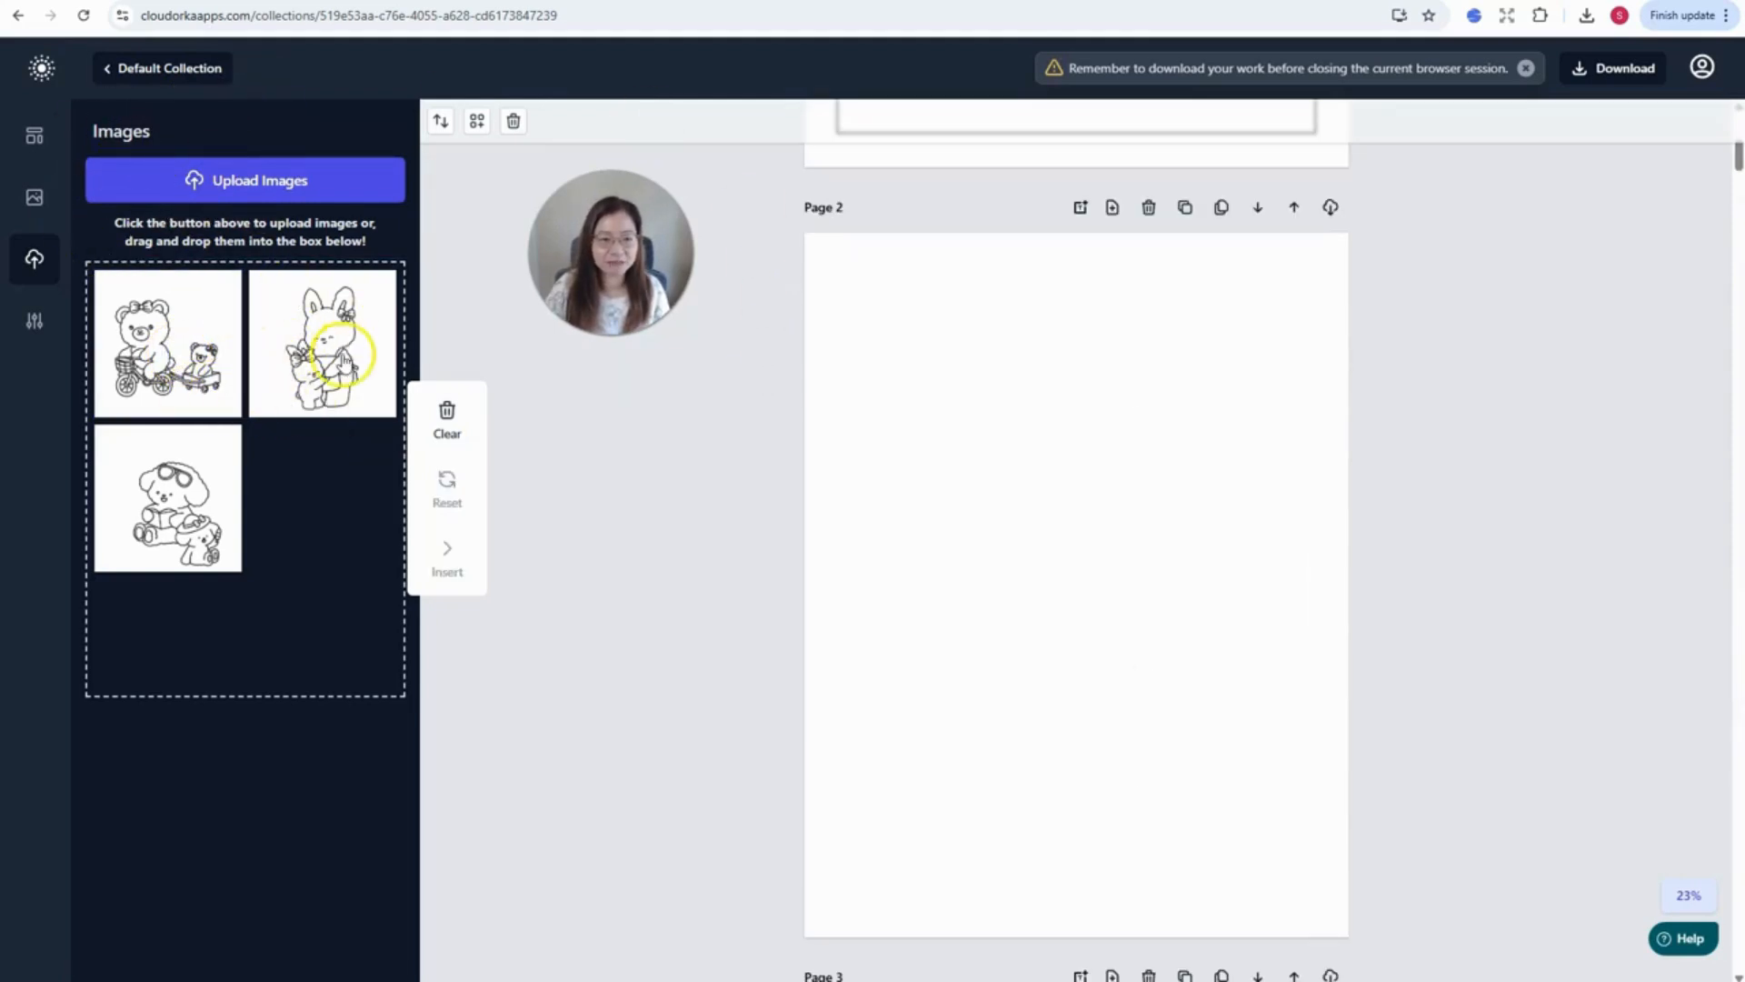
left_click(298, 355)
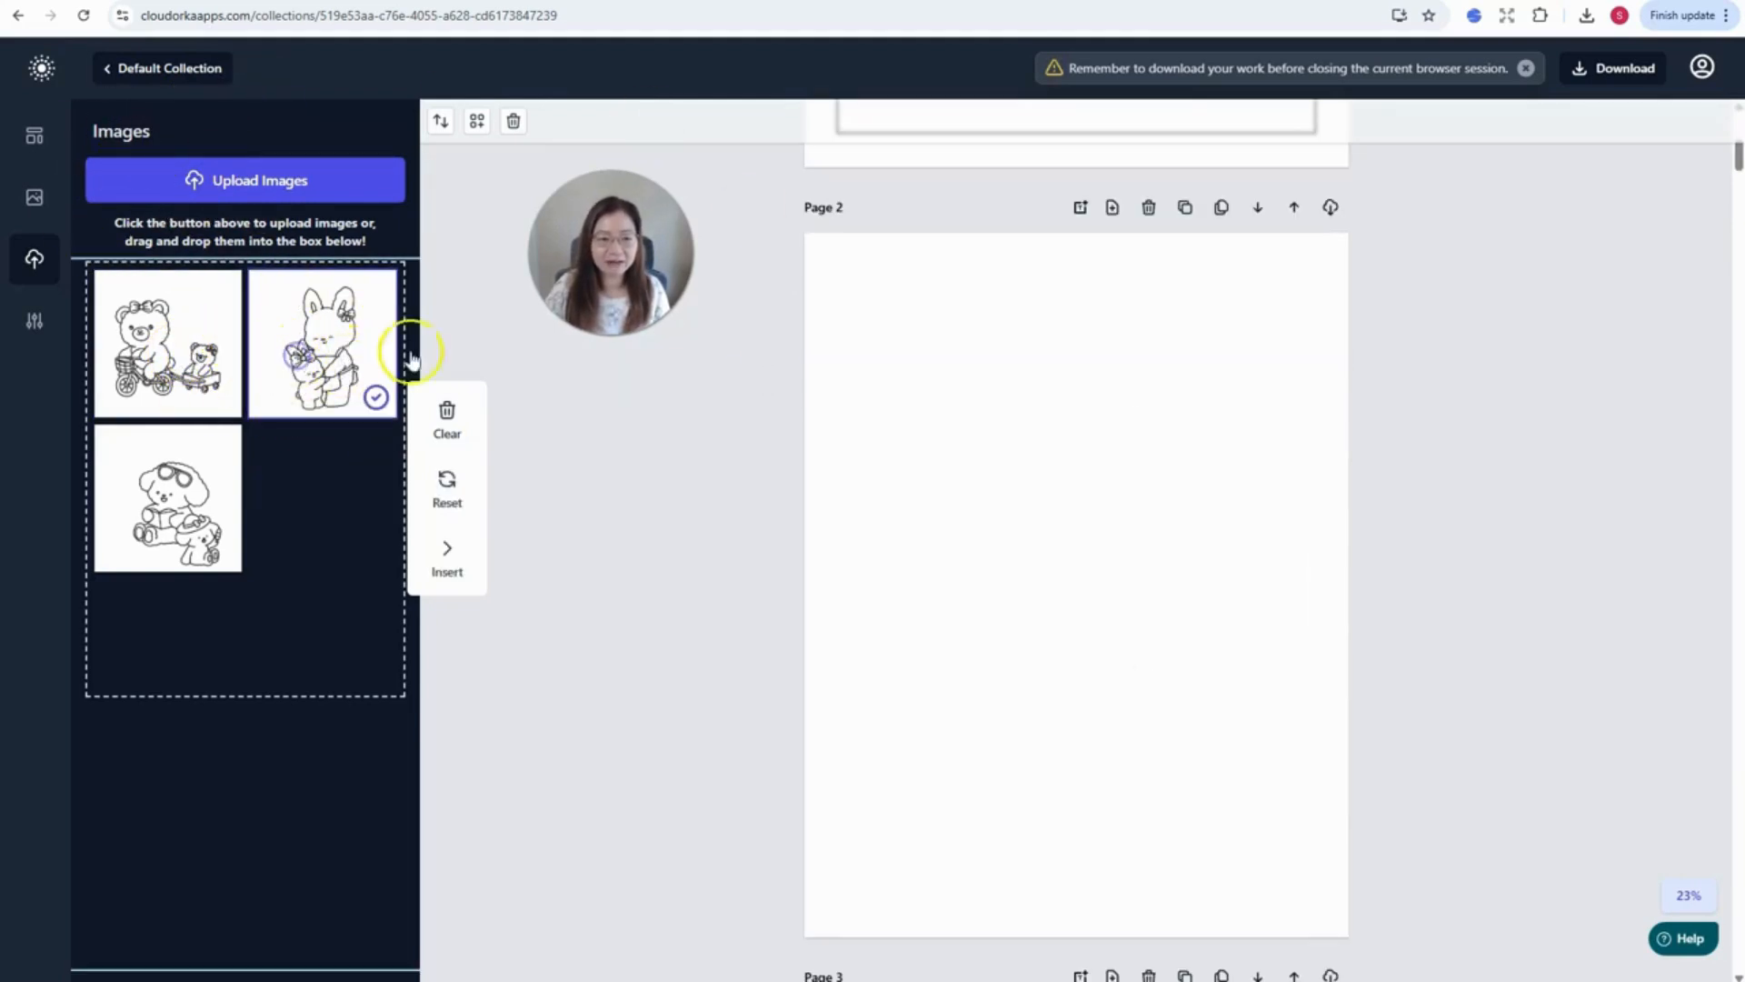
left_click(446, 557)
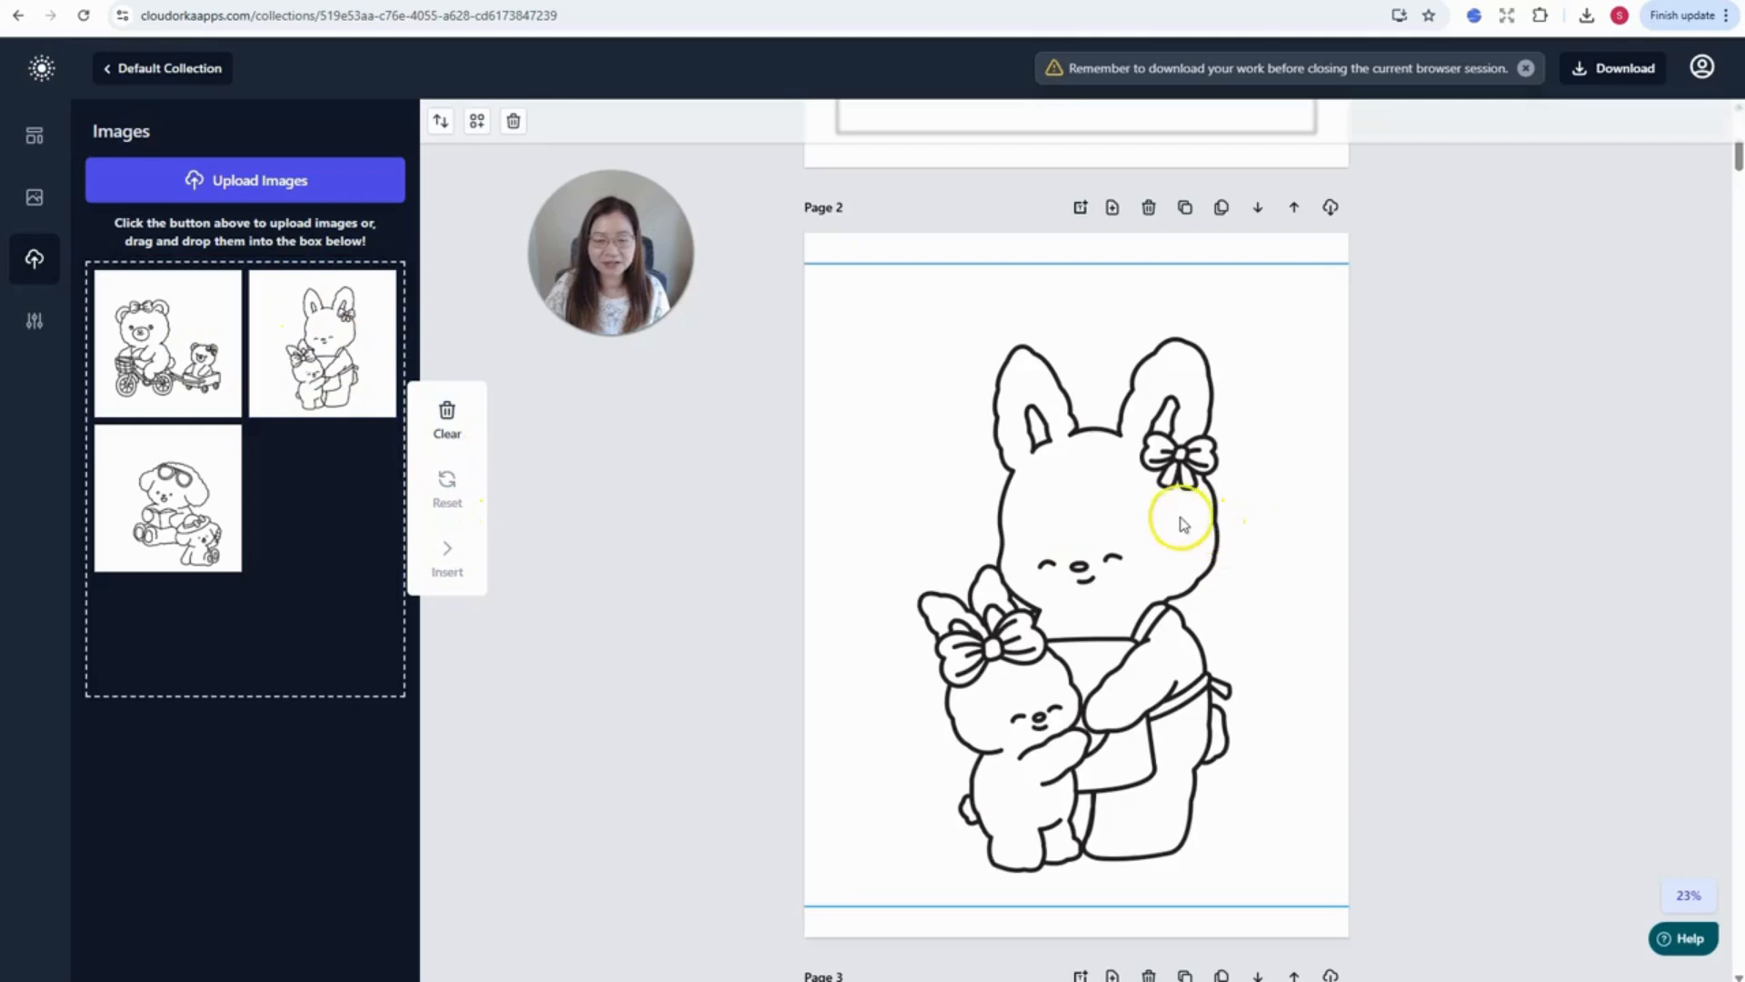
left_click_drag(1135, 521, 1176, 503)
left_click_drag(967, 318, 1094, 356)
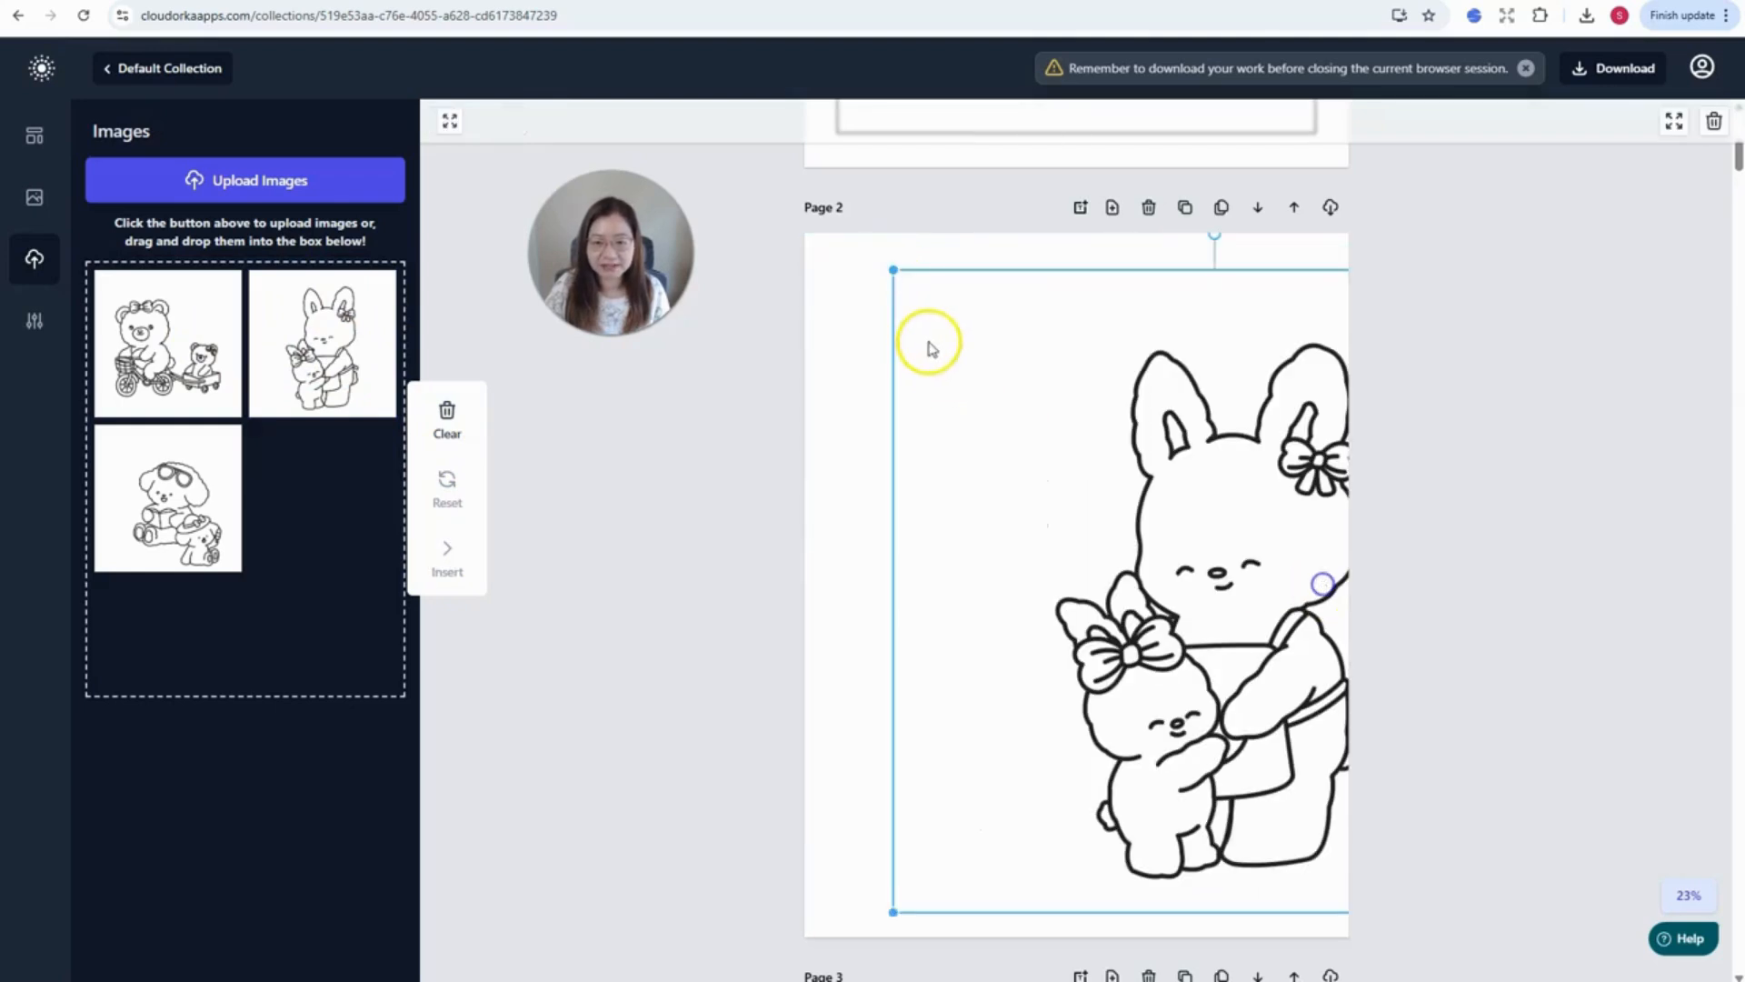
left_click_drag(897, 273, 1203, 674)
left_click_drag(1298, 721, 1139, 386)
- Insert the bear-on-bicycle image on Page 2, shrunk and placed at the lower left
left_click(156, 375)
left_click(447, 560)
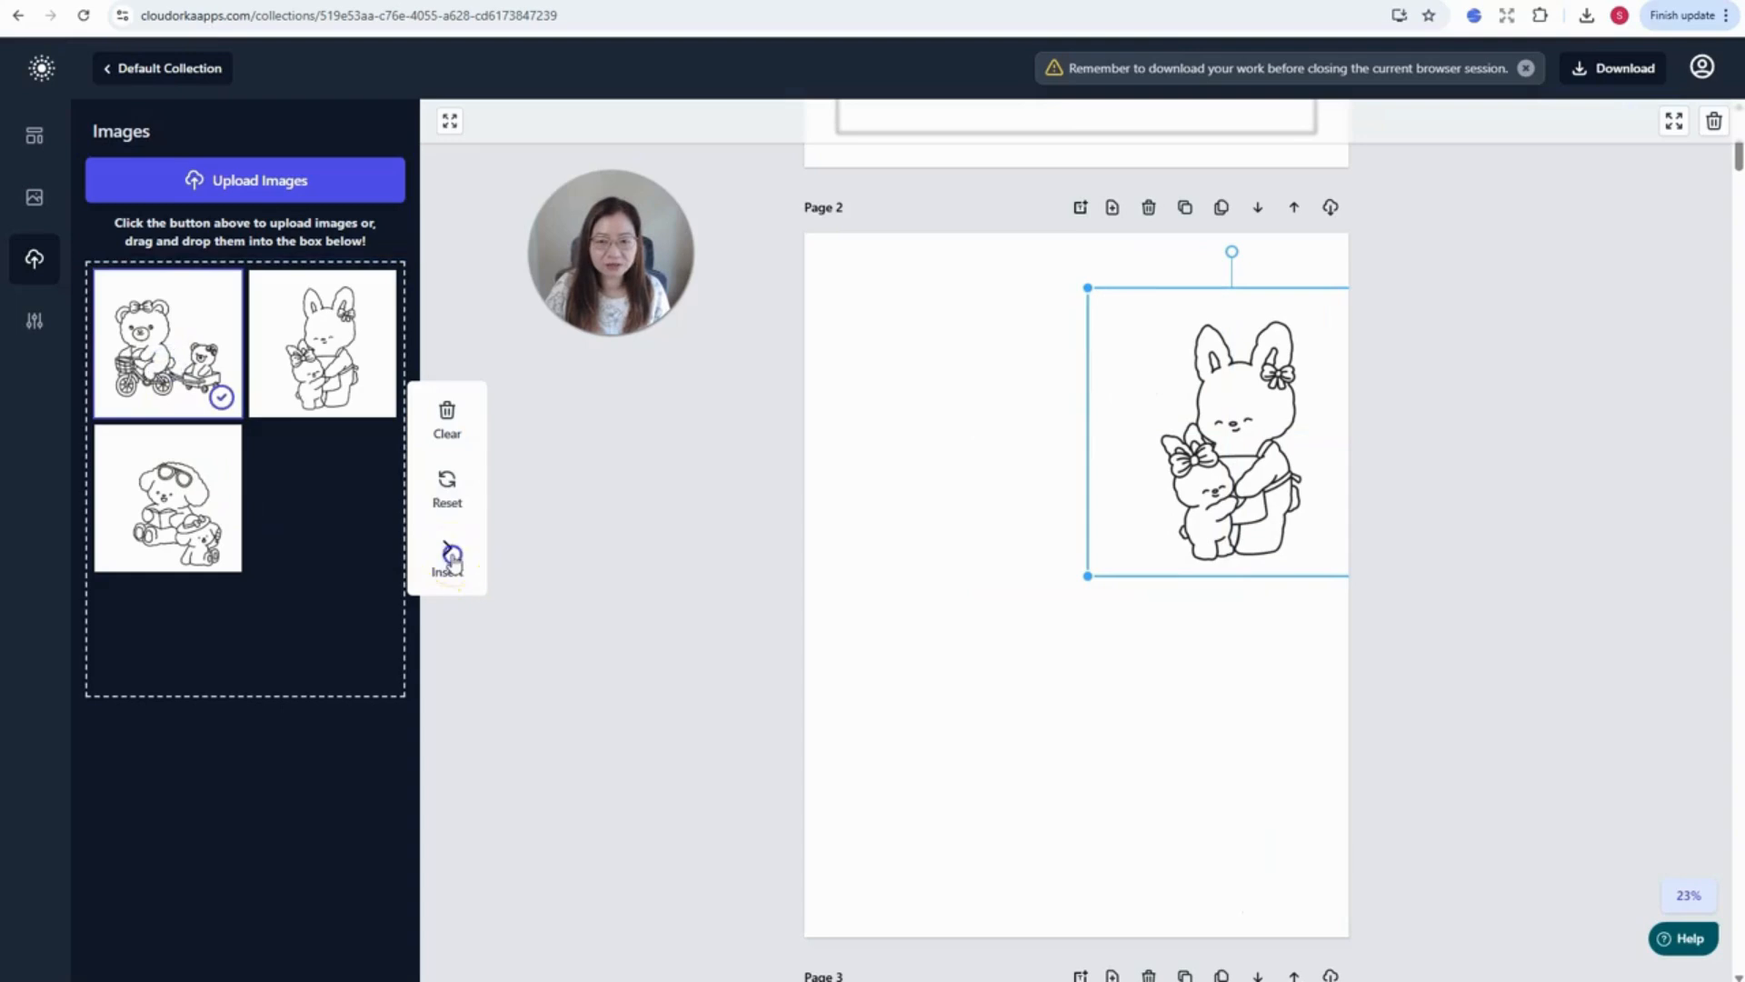
left_click_drag(907, 398, 1033, 470)
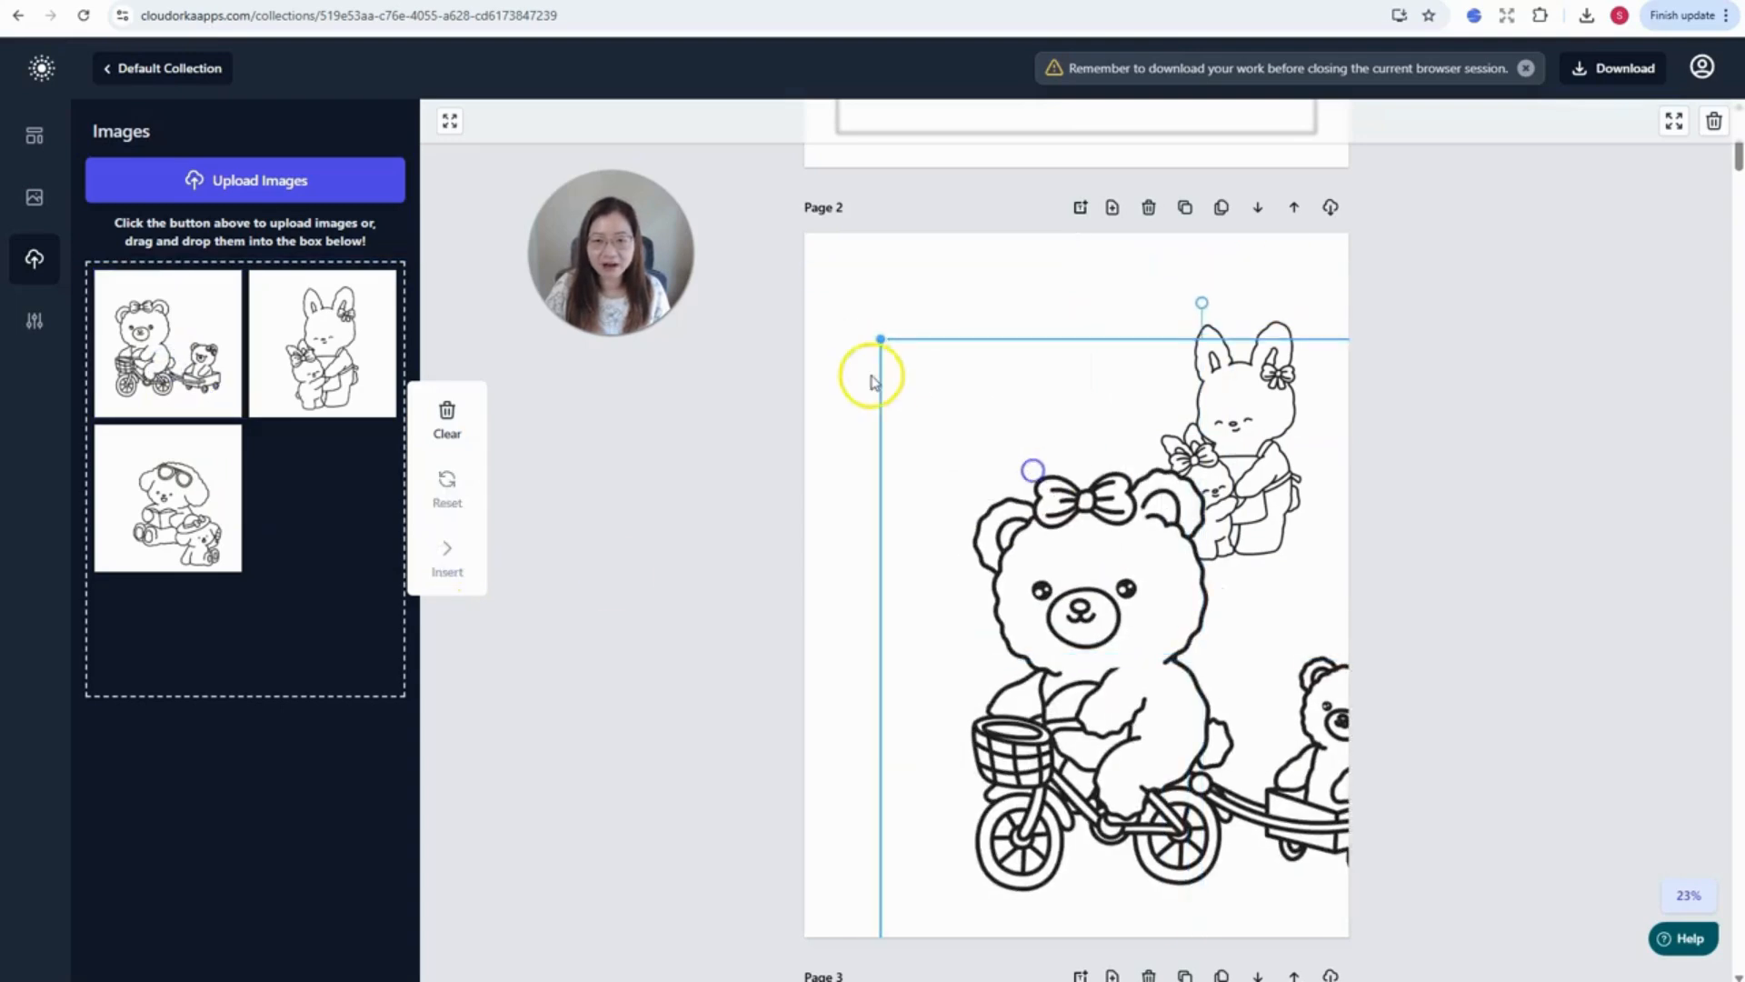
left_click_drag(880, 342, 1154, 646)
left_click_drag(1223, 799, 940, 757)
left_click_drag(1192, 573, 1094, 690)
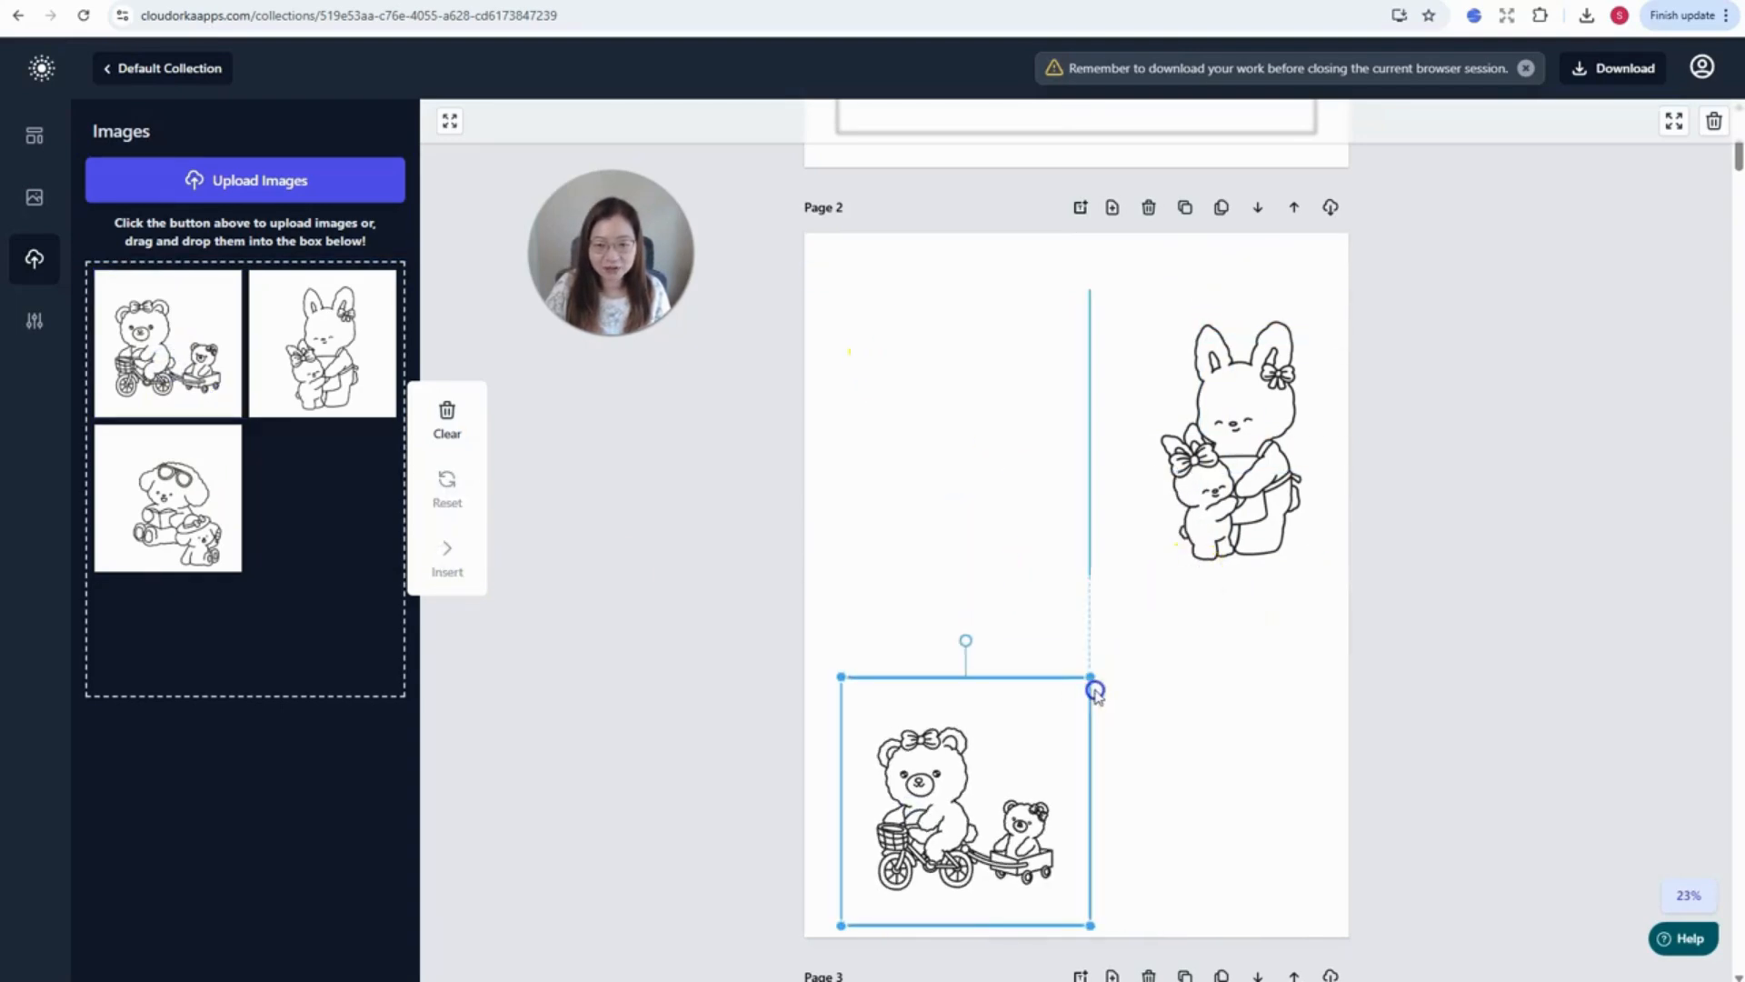
- Insert the dog-with-glasses picture on Page 2, shrunk to fit beside the bunny
left_click(235, 518)
left_click(446, 552)
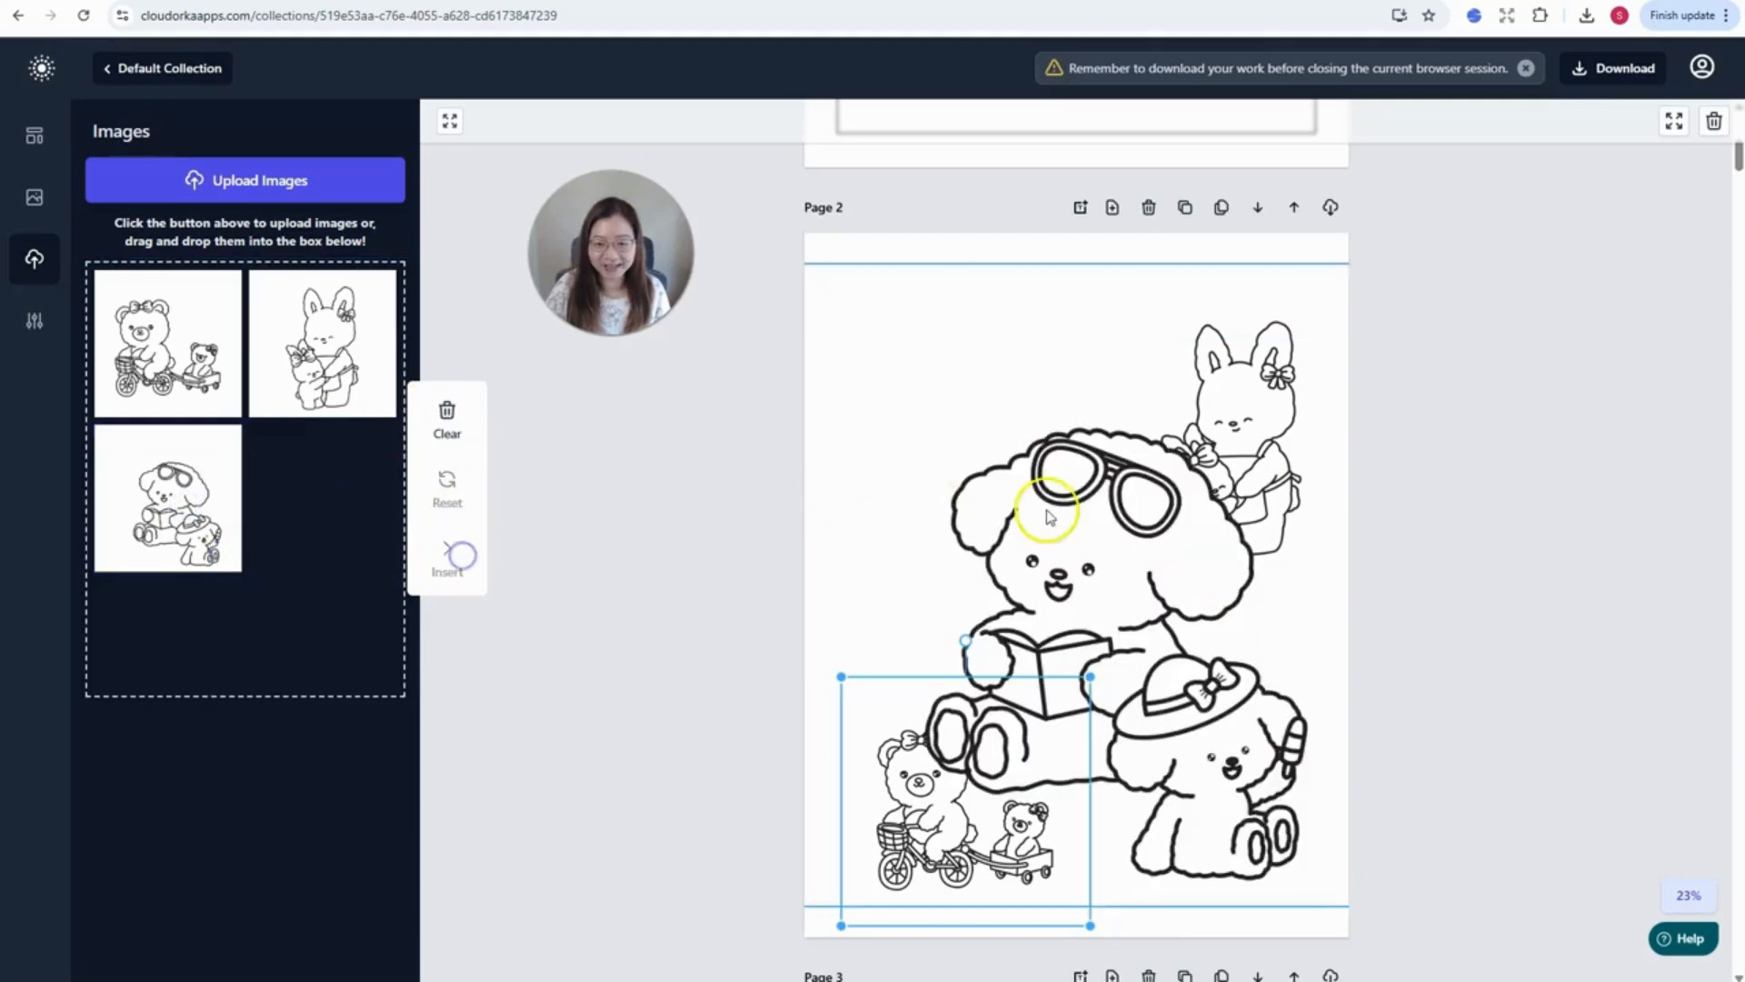
left_click_drag(1000, 380, 1275, 503)
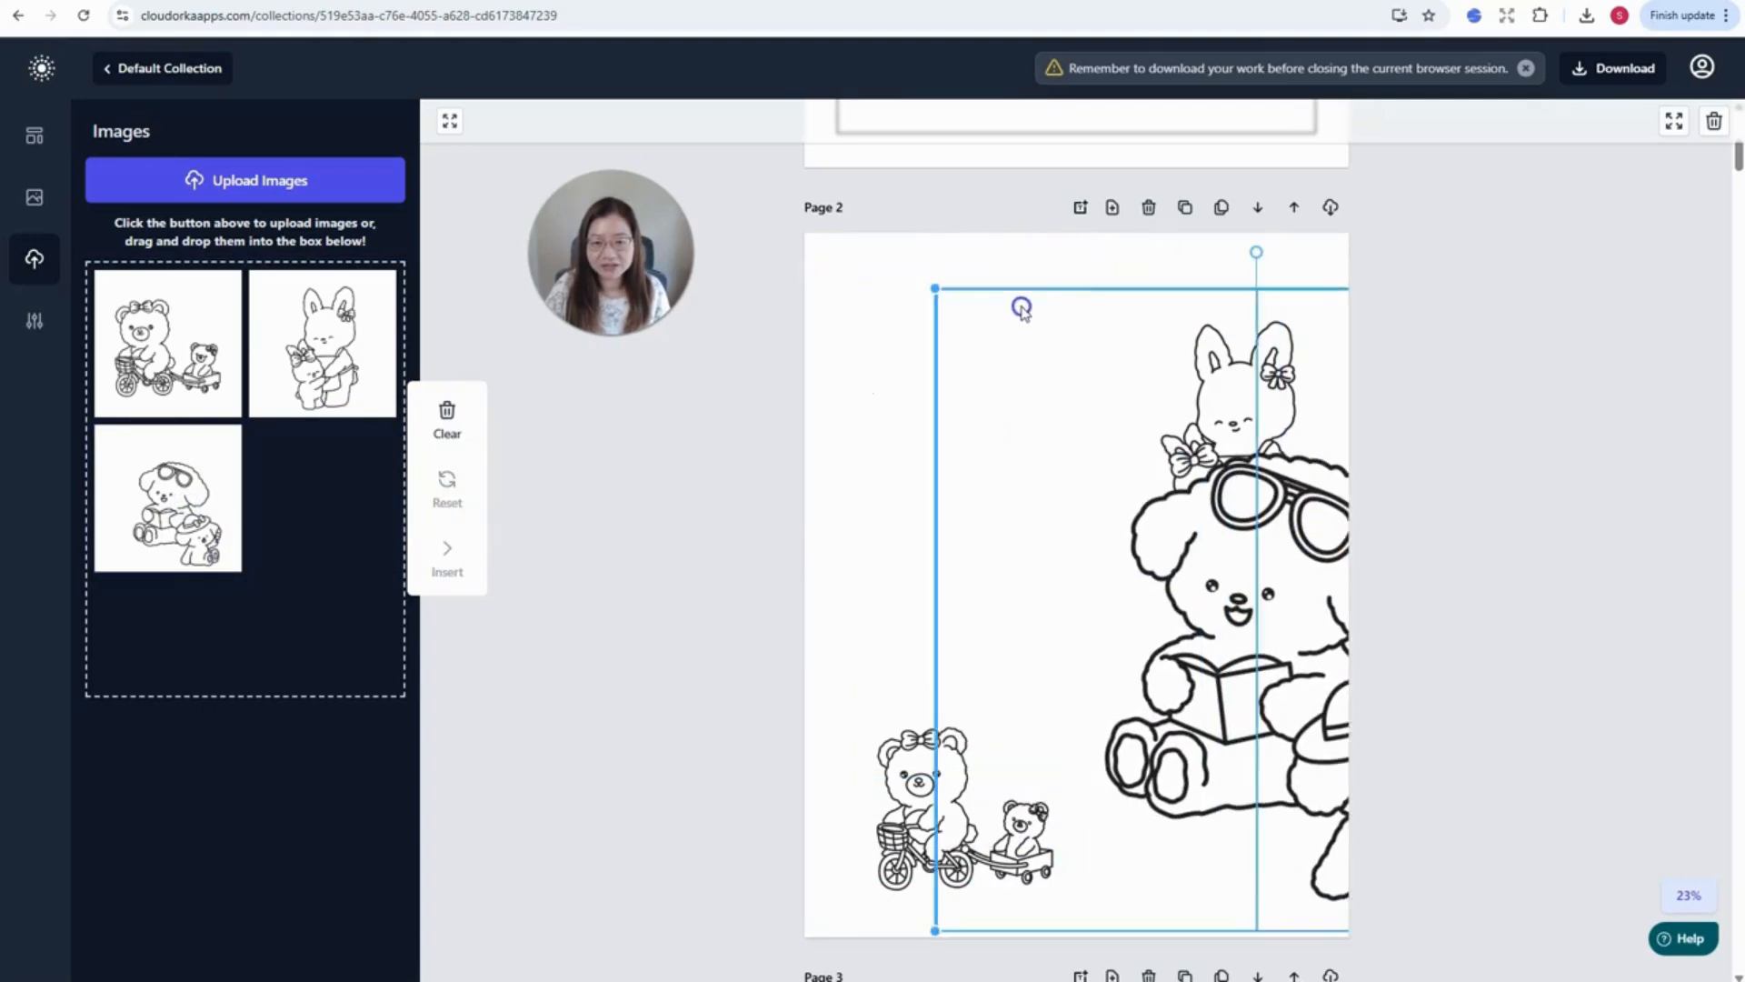
left_click_drag(933, 291, 1082, 421)
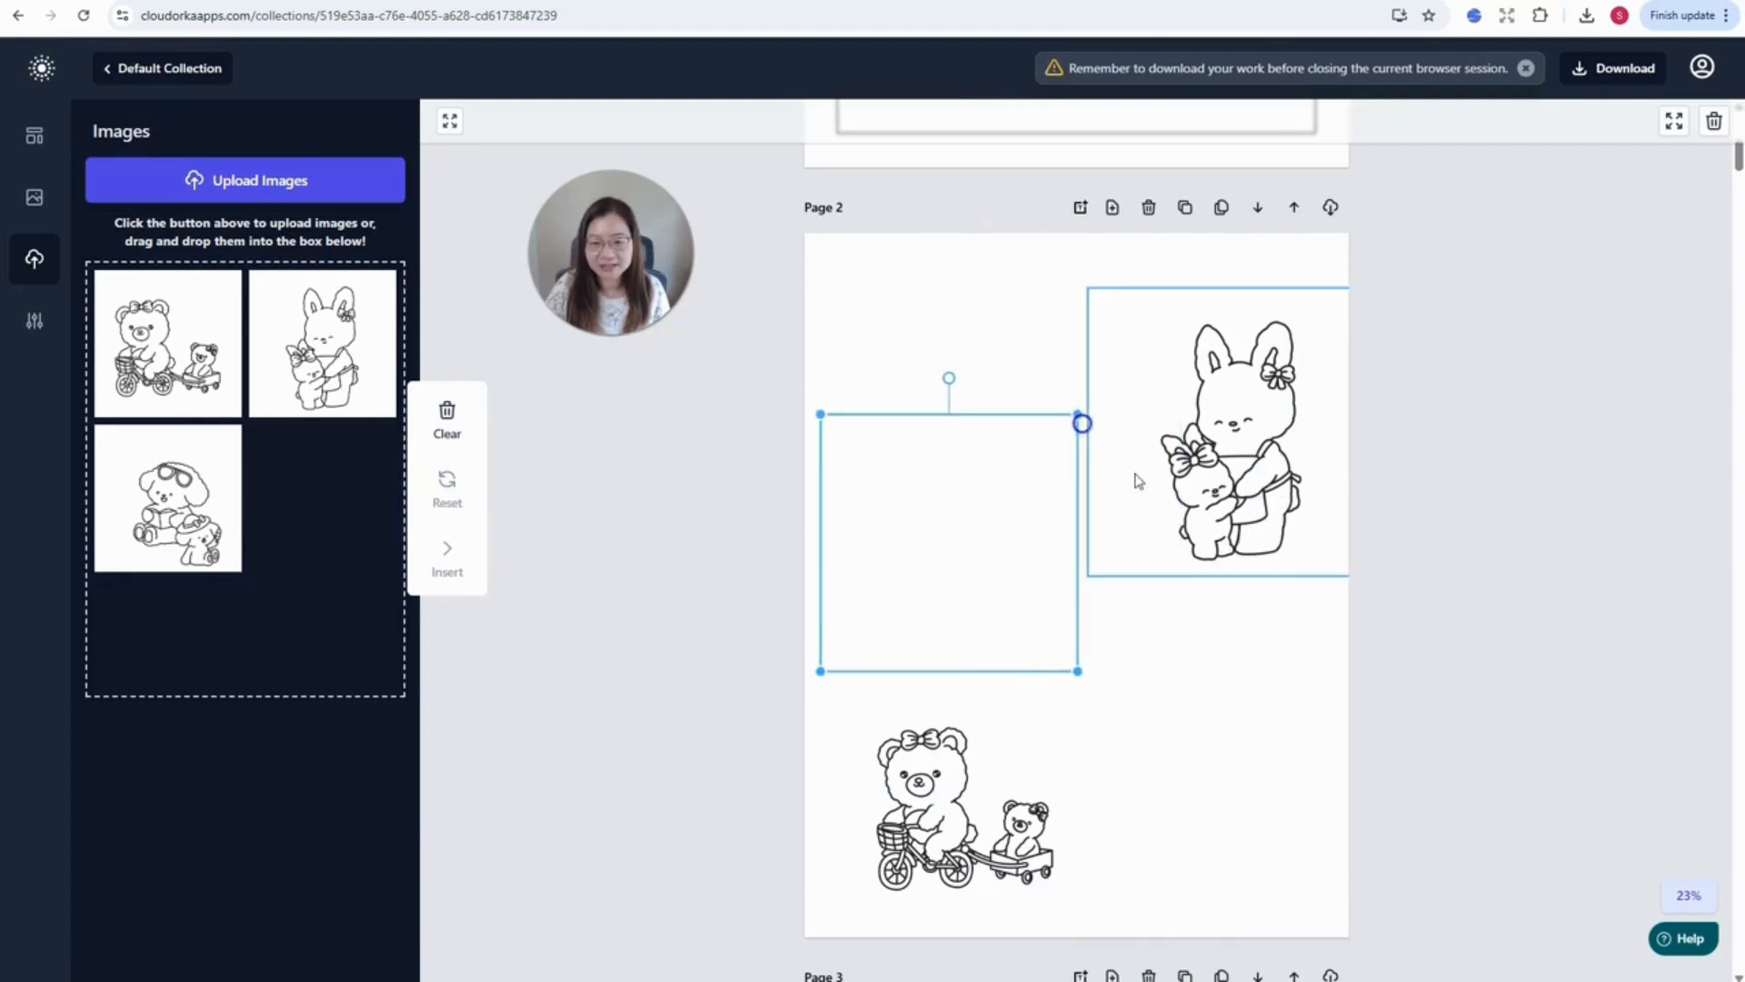
- Select the bunny picture on Page 2
scroll(1199, 678, "up", 2)
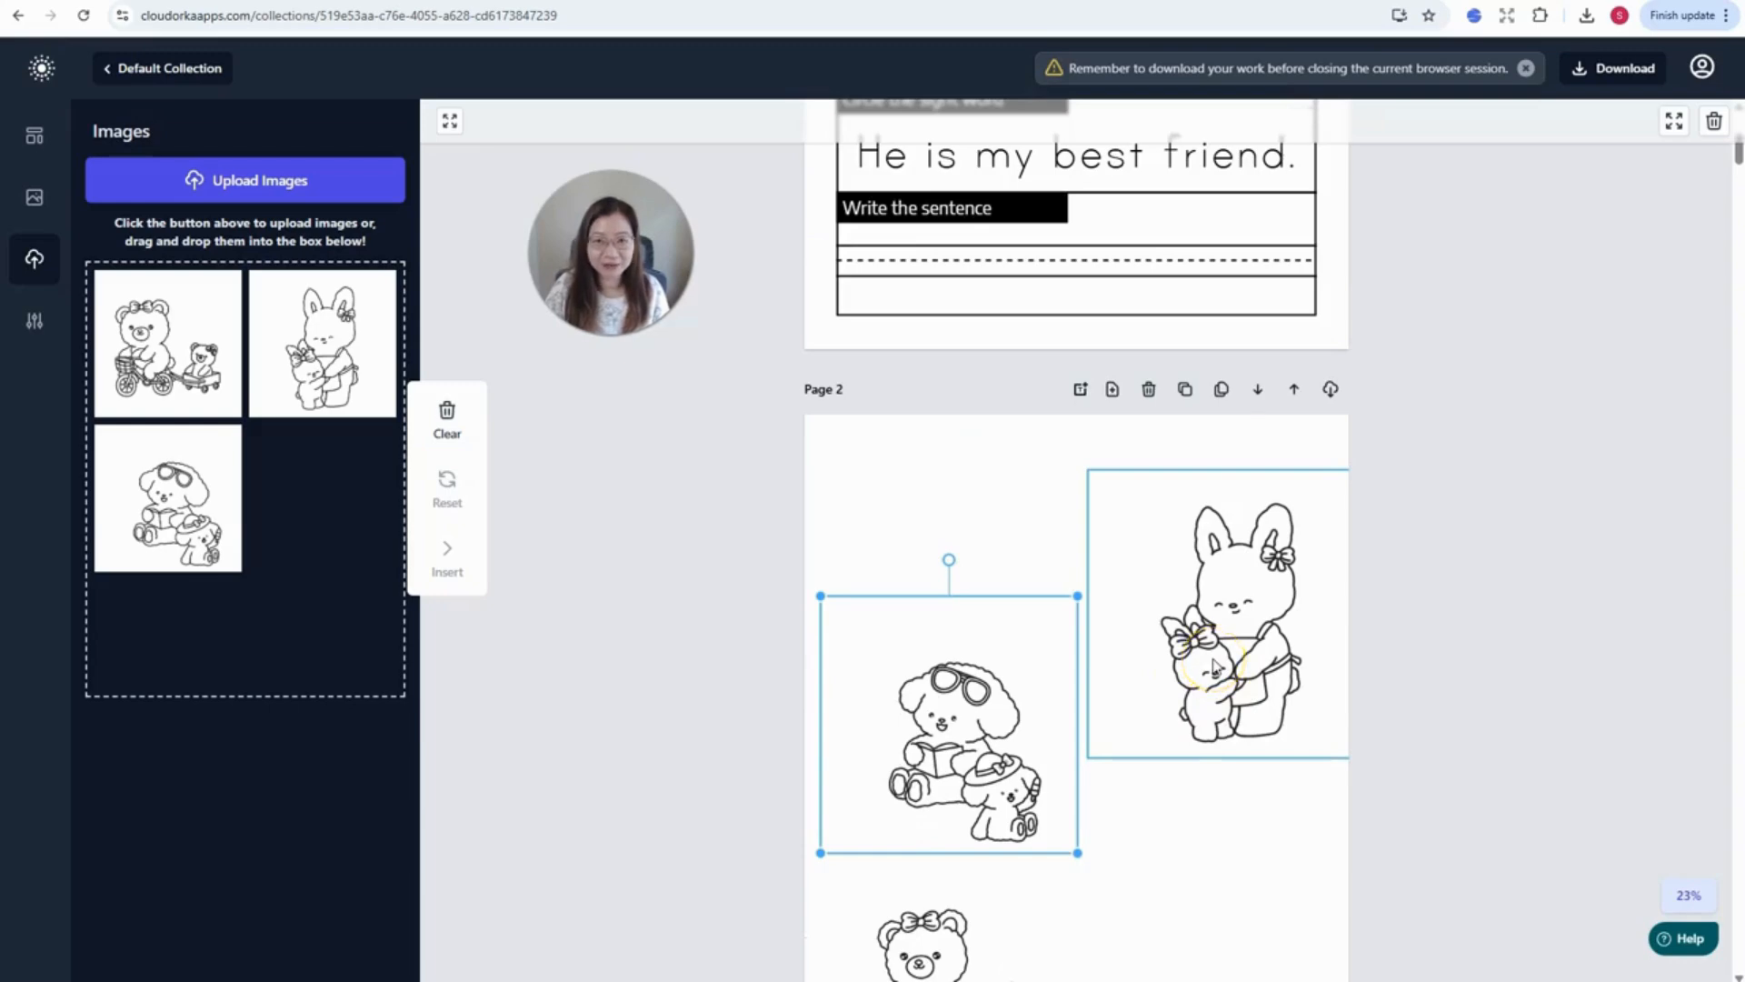
scroll(1215, 666, "up", 1)
left_click(1243, 714)
scroll(1219, 534, "up", 5)
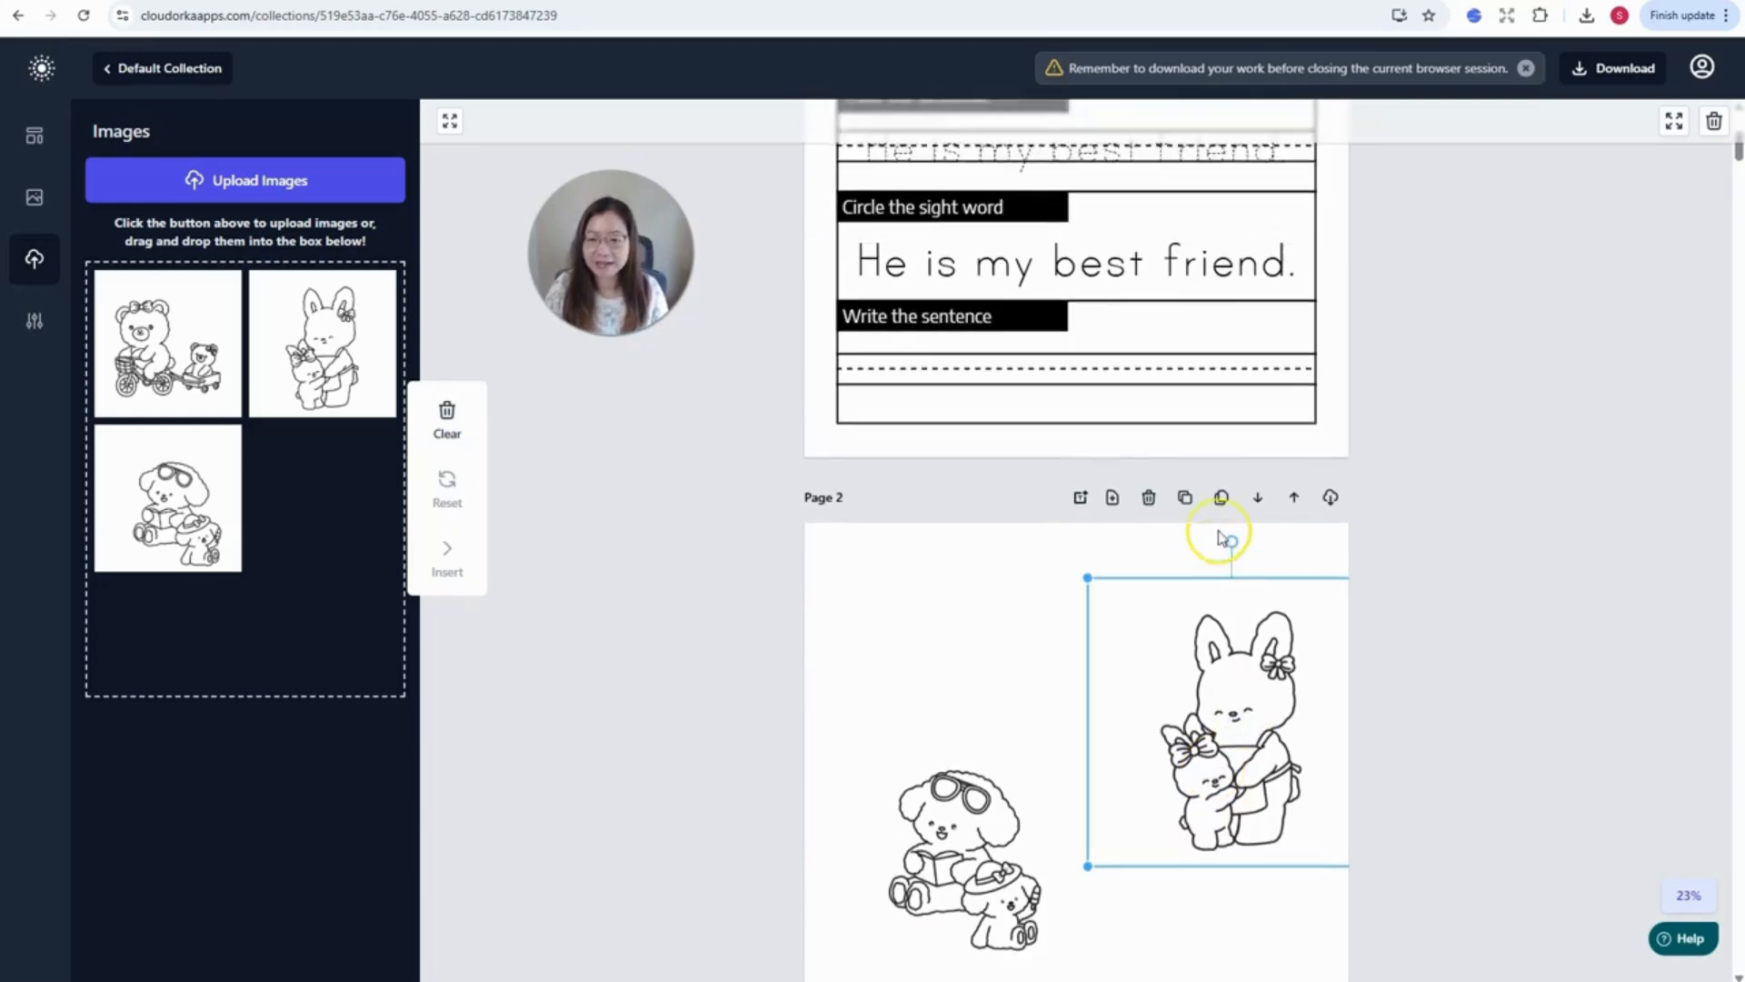
scroll(1222, 538, "down", 18)
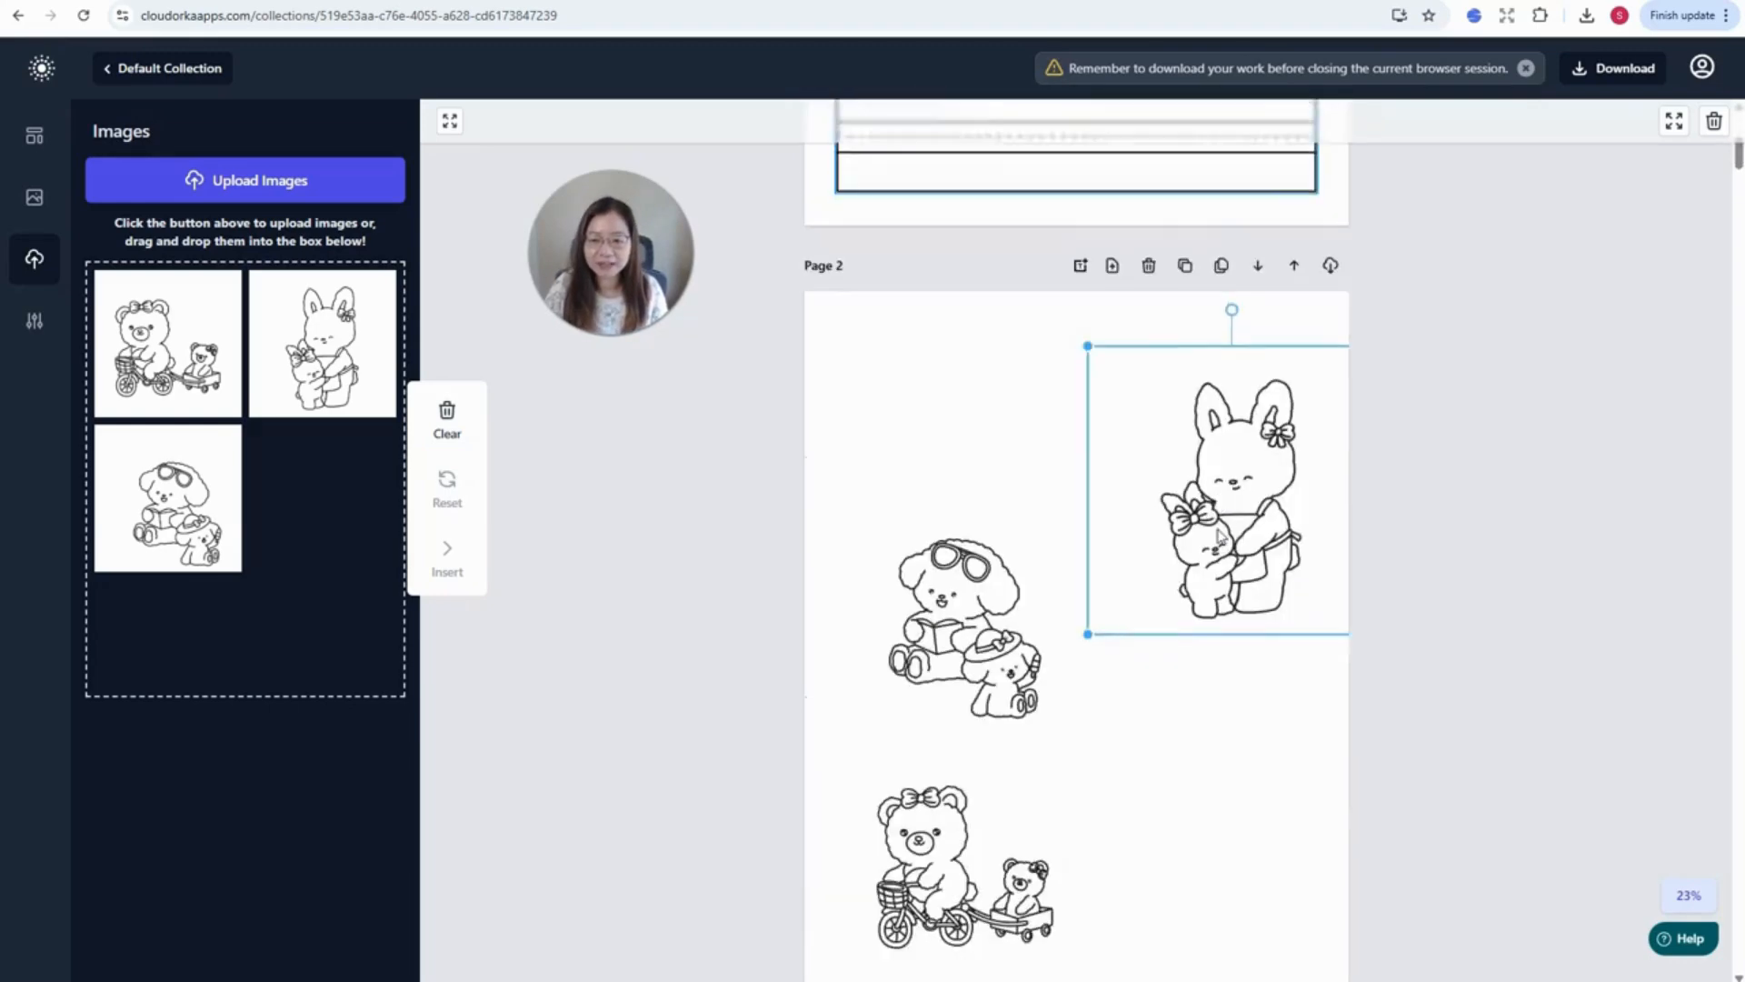
- Paste the bunny onto Page 3 and send the tracing row to the very back
left_click(1271, 530)
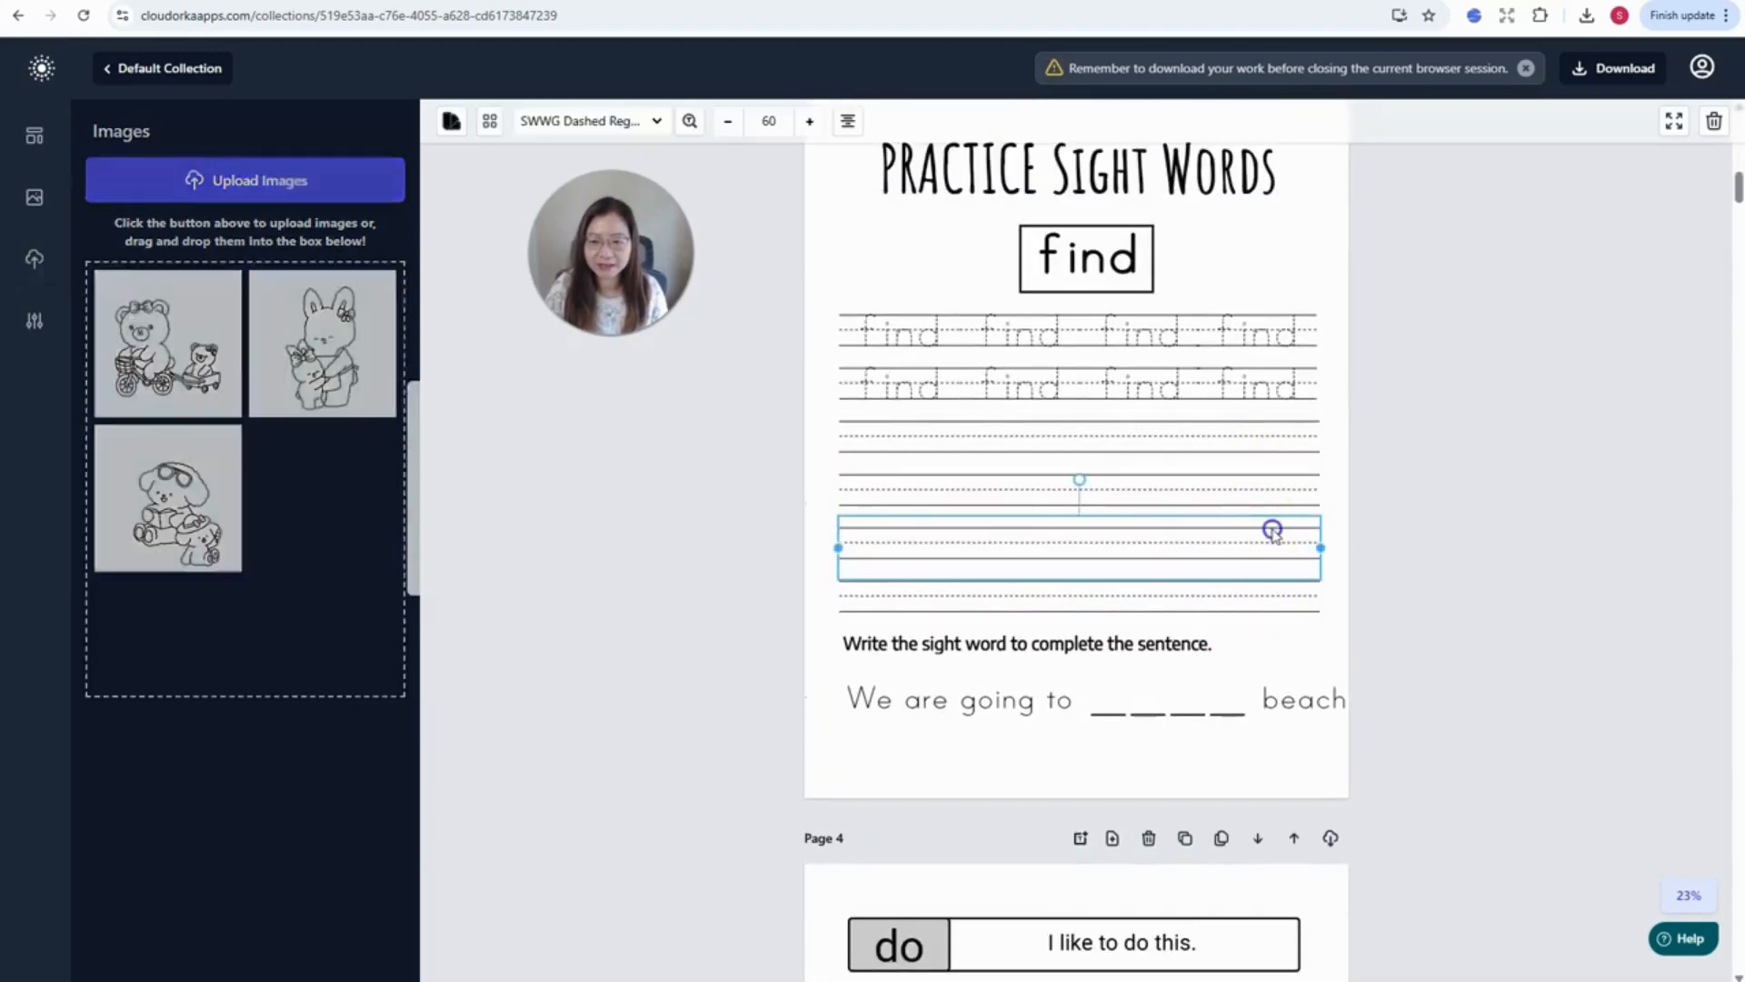
key("ctrl+v")
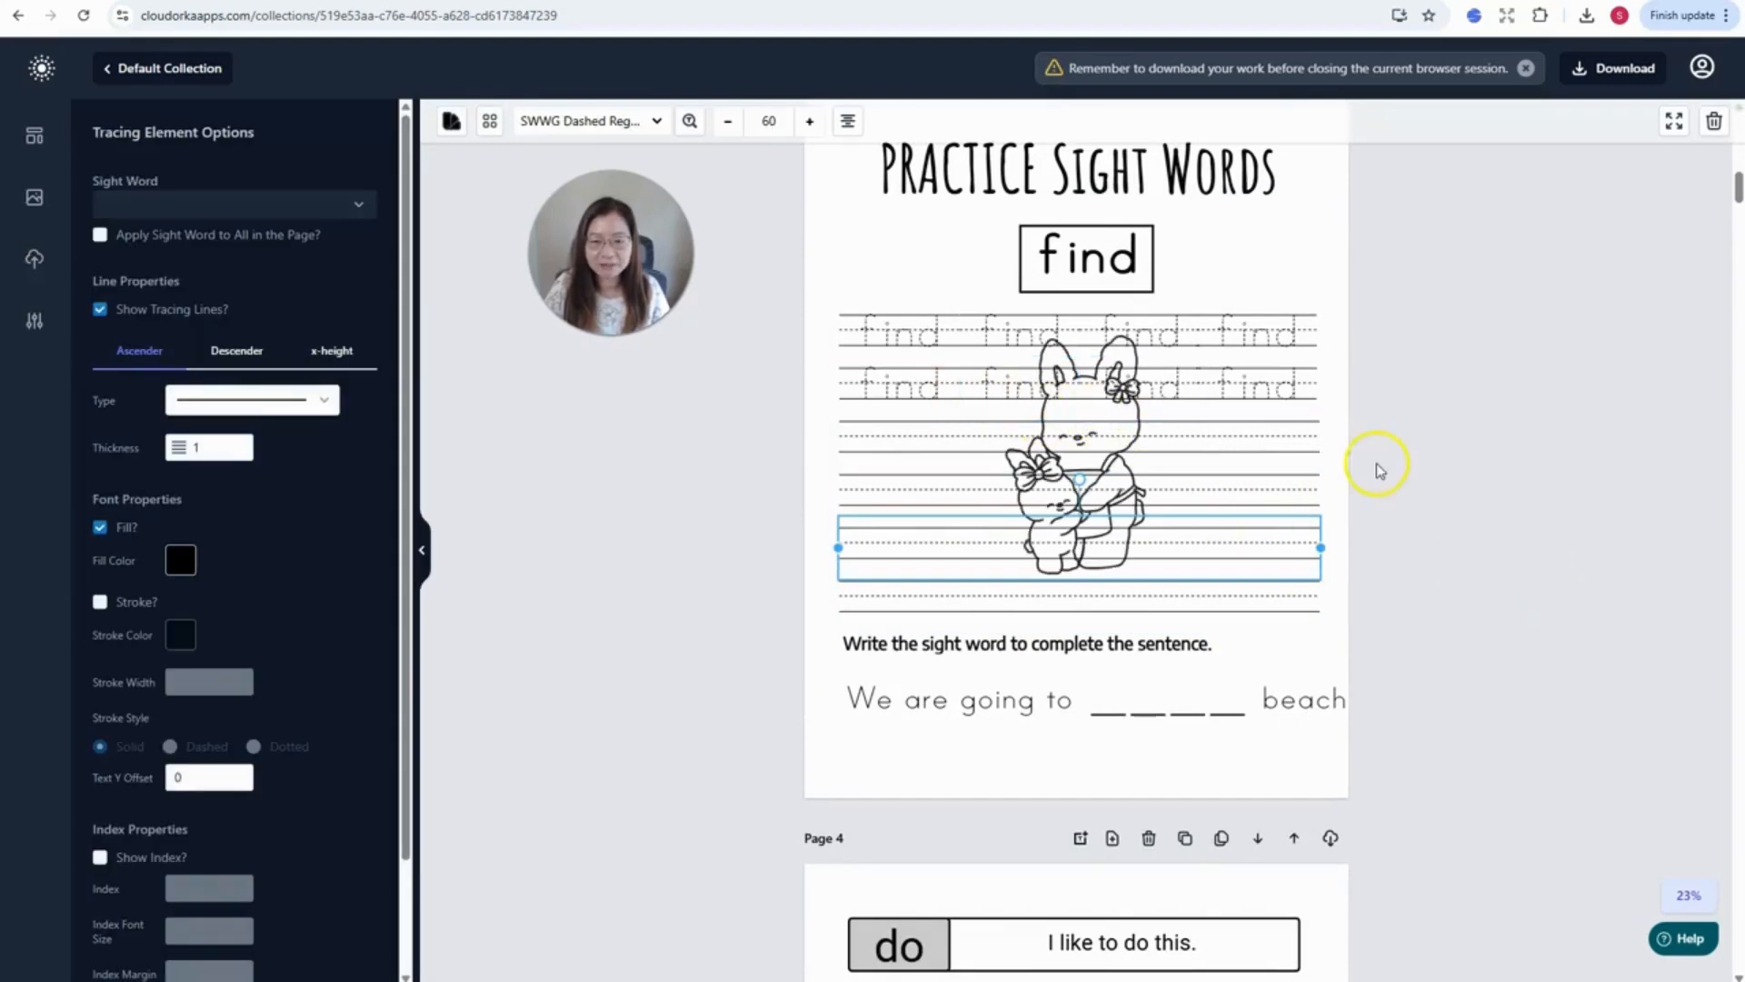
left_click(1418, 455)
left_click(1128, 421)
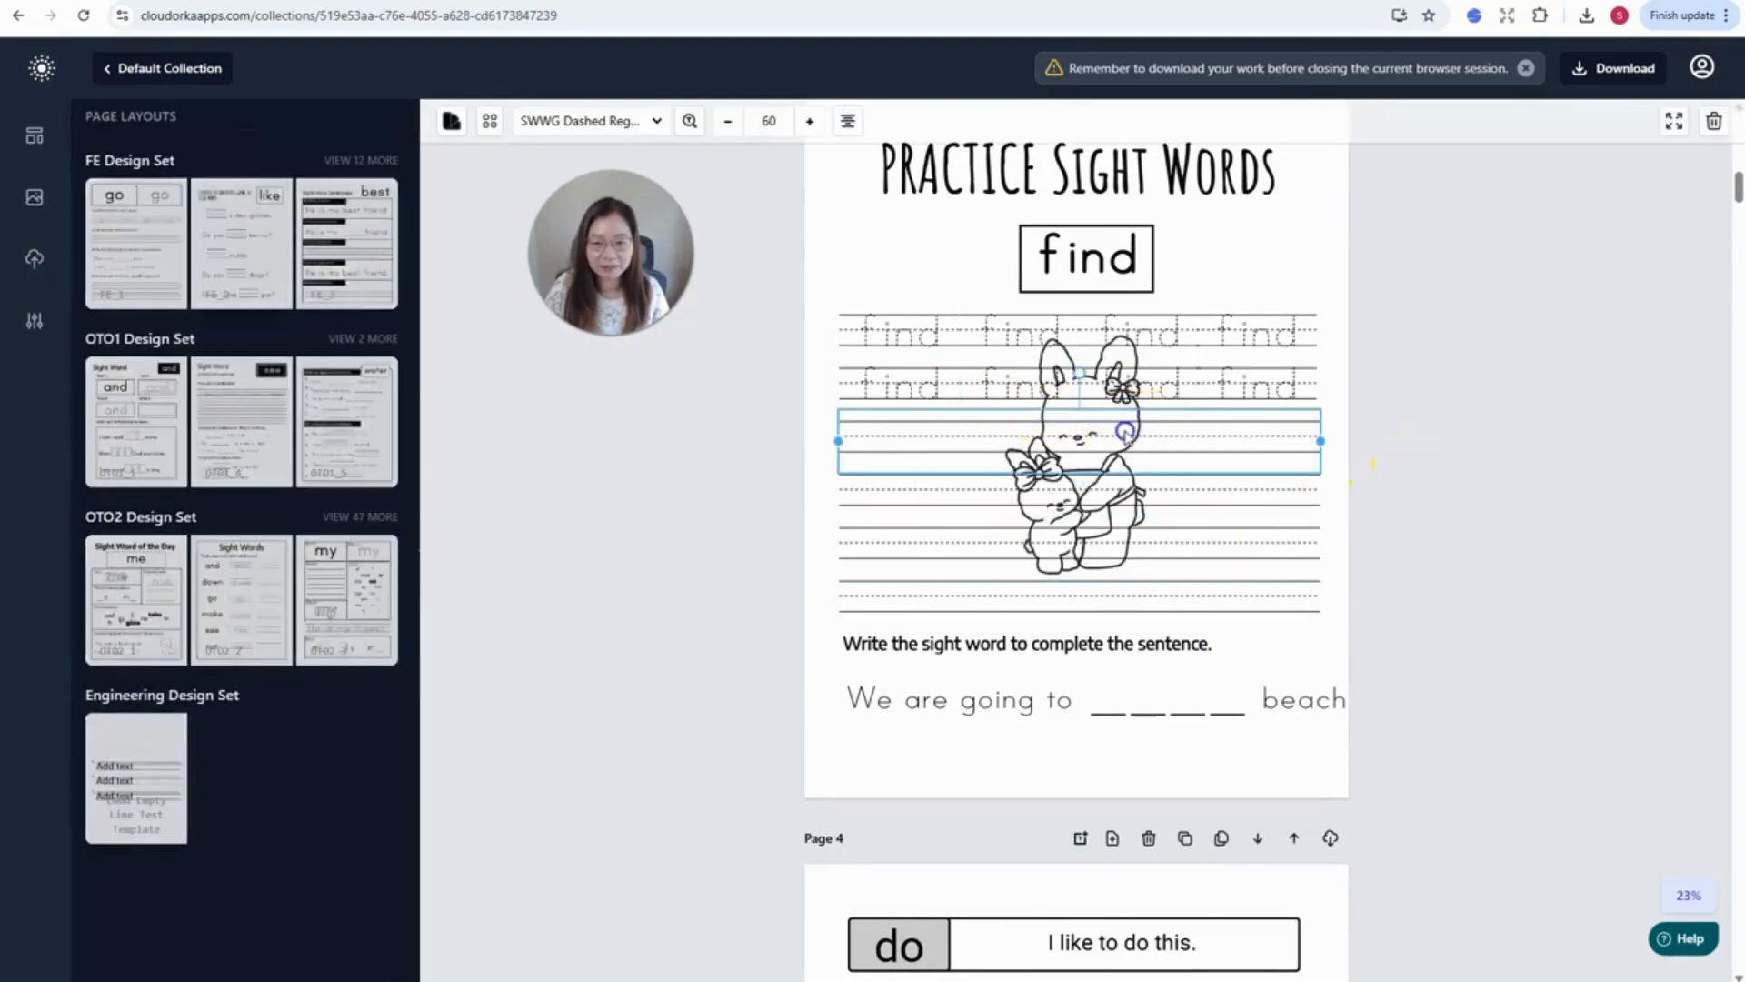
right_click(1115, 437)
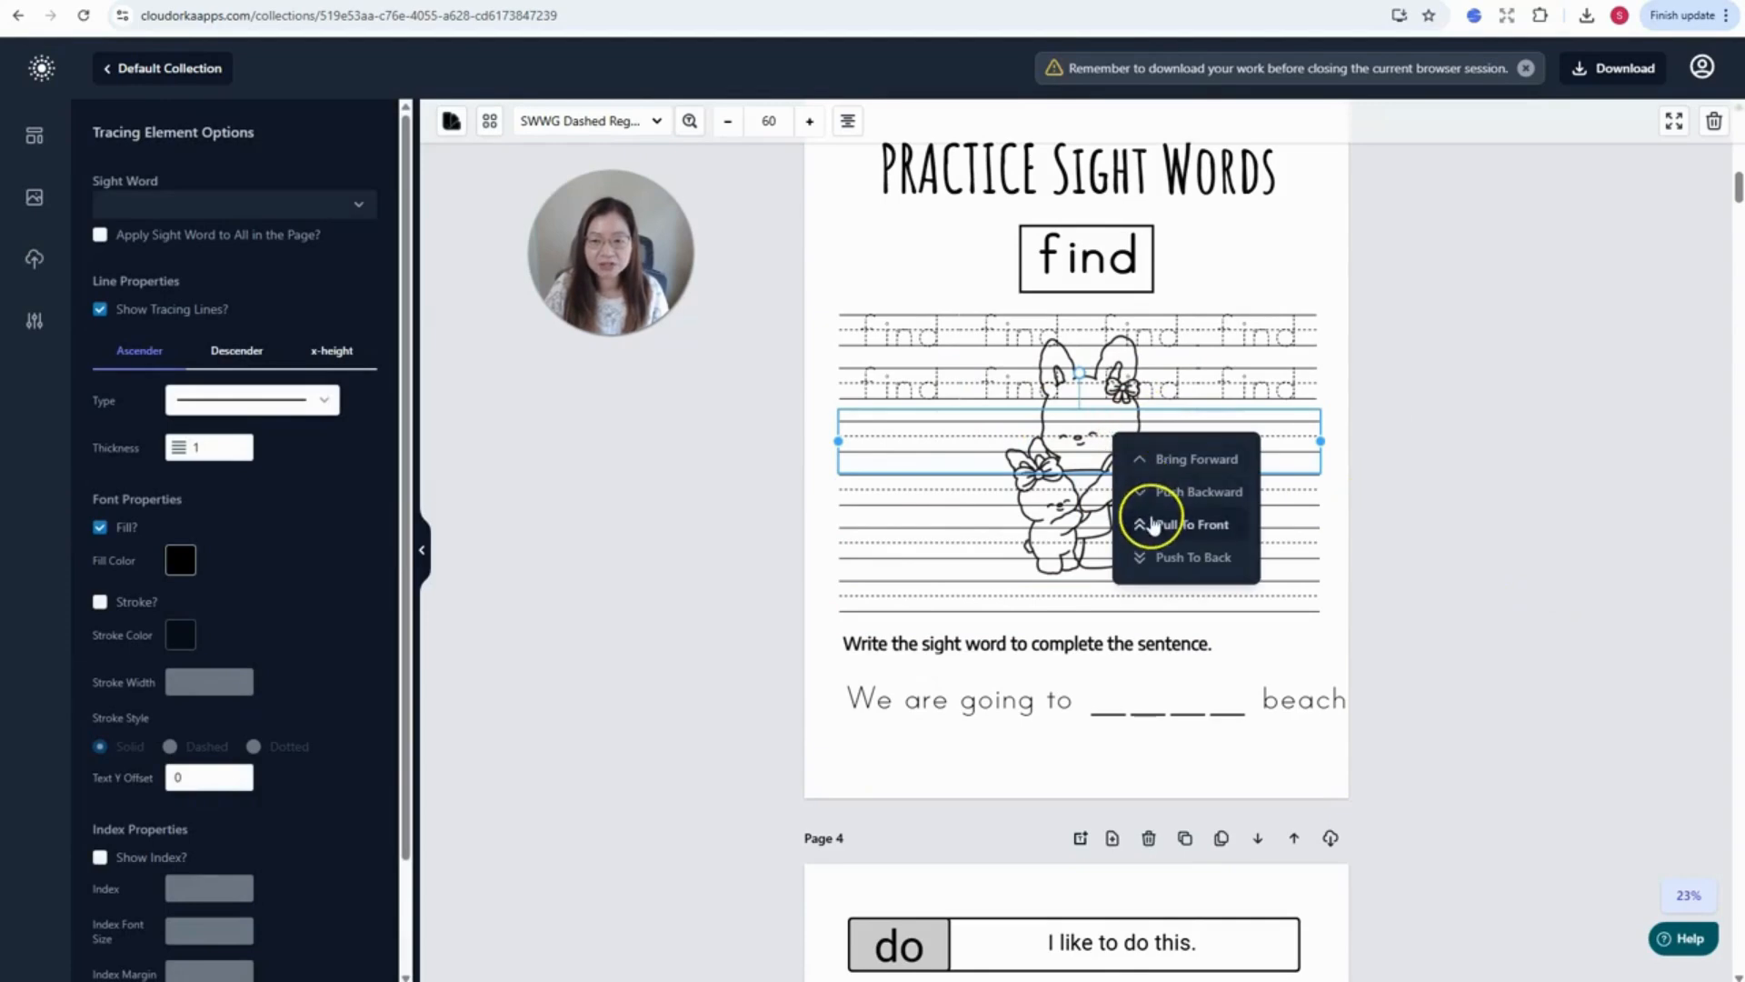
left_click(1148, 557)
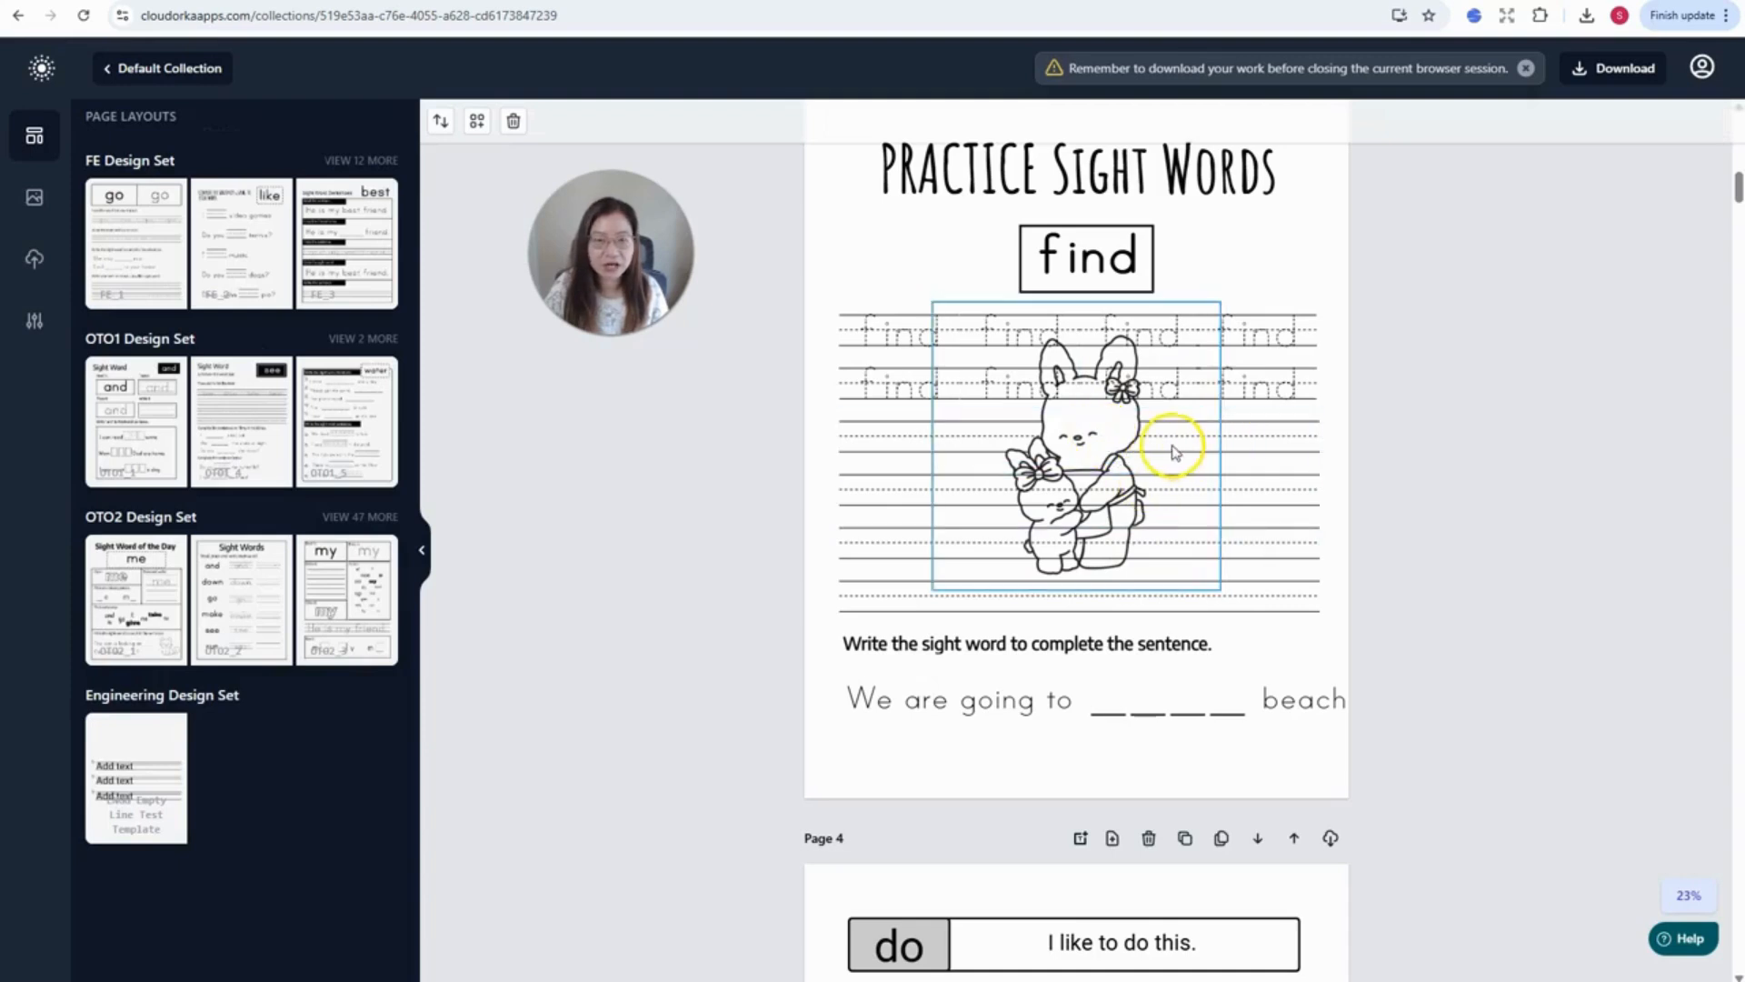
right_click(1252, 442)
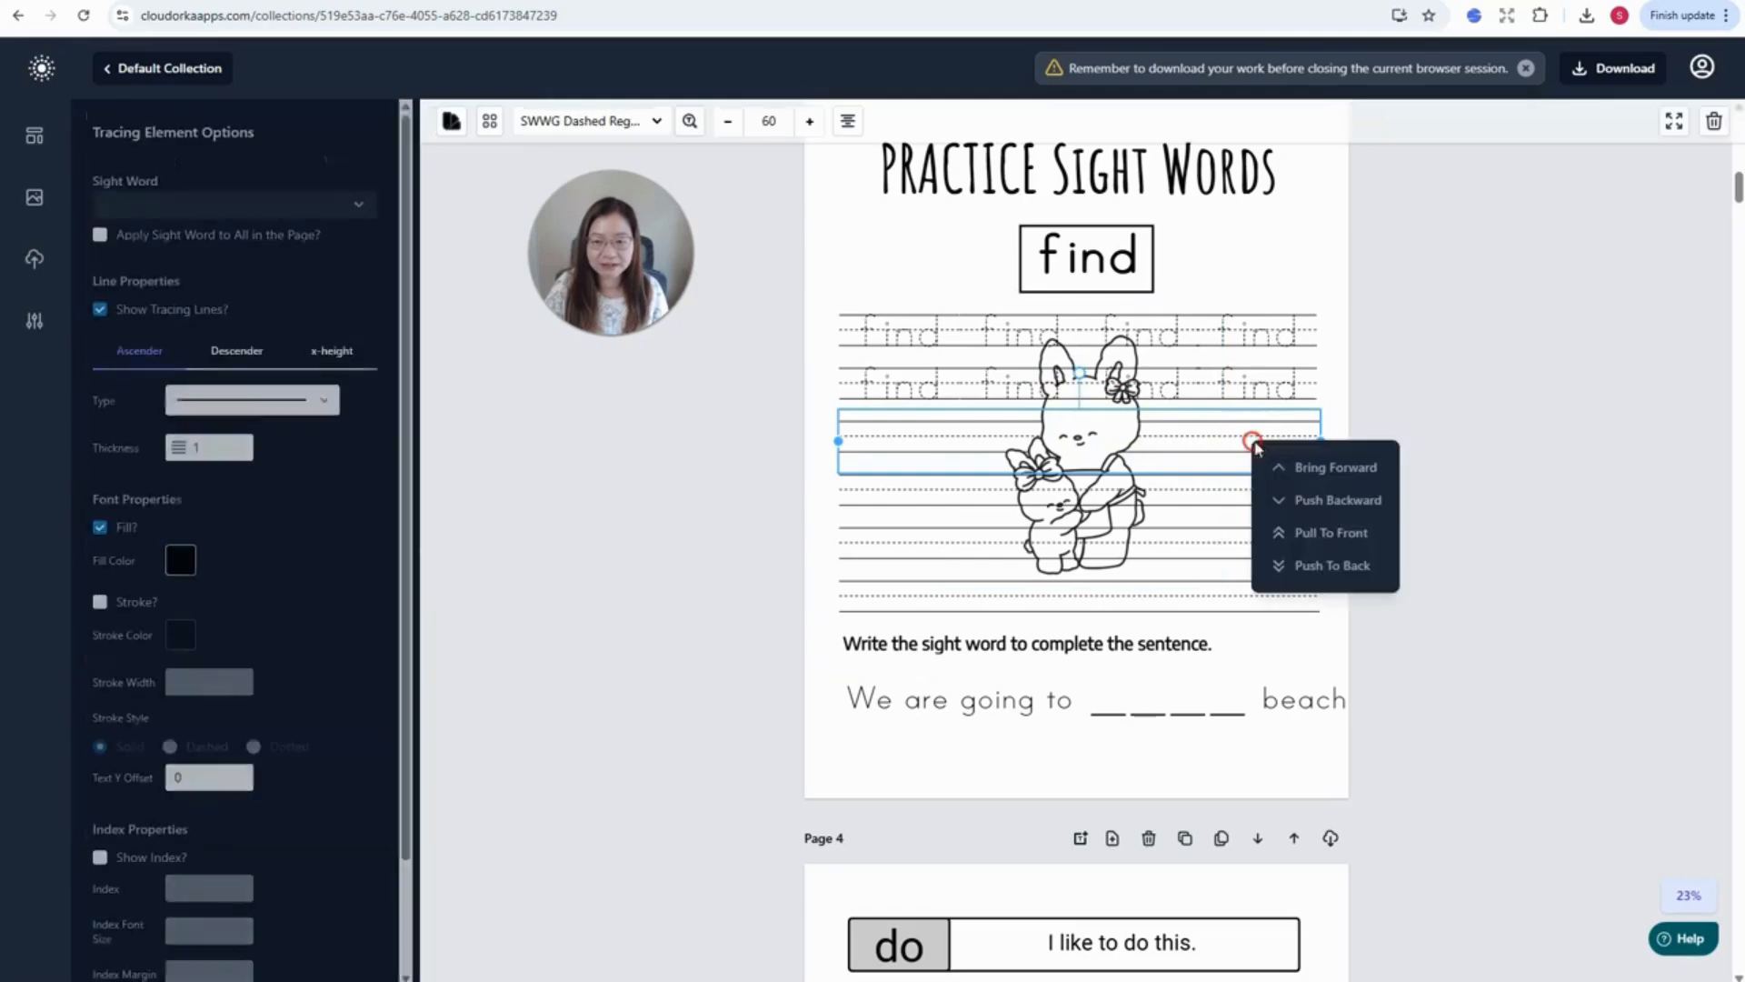
left_click(1327, 566)
- Shrink the bunny and move it up to the top right beside the title
left_click(1103, 422)
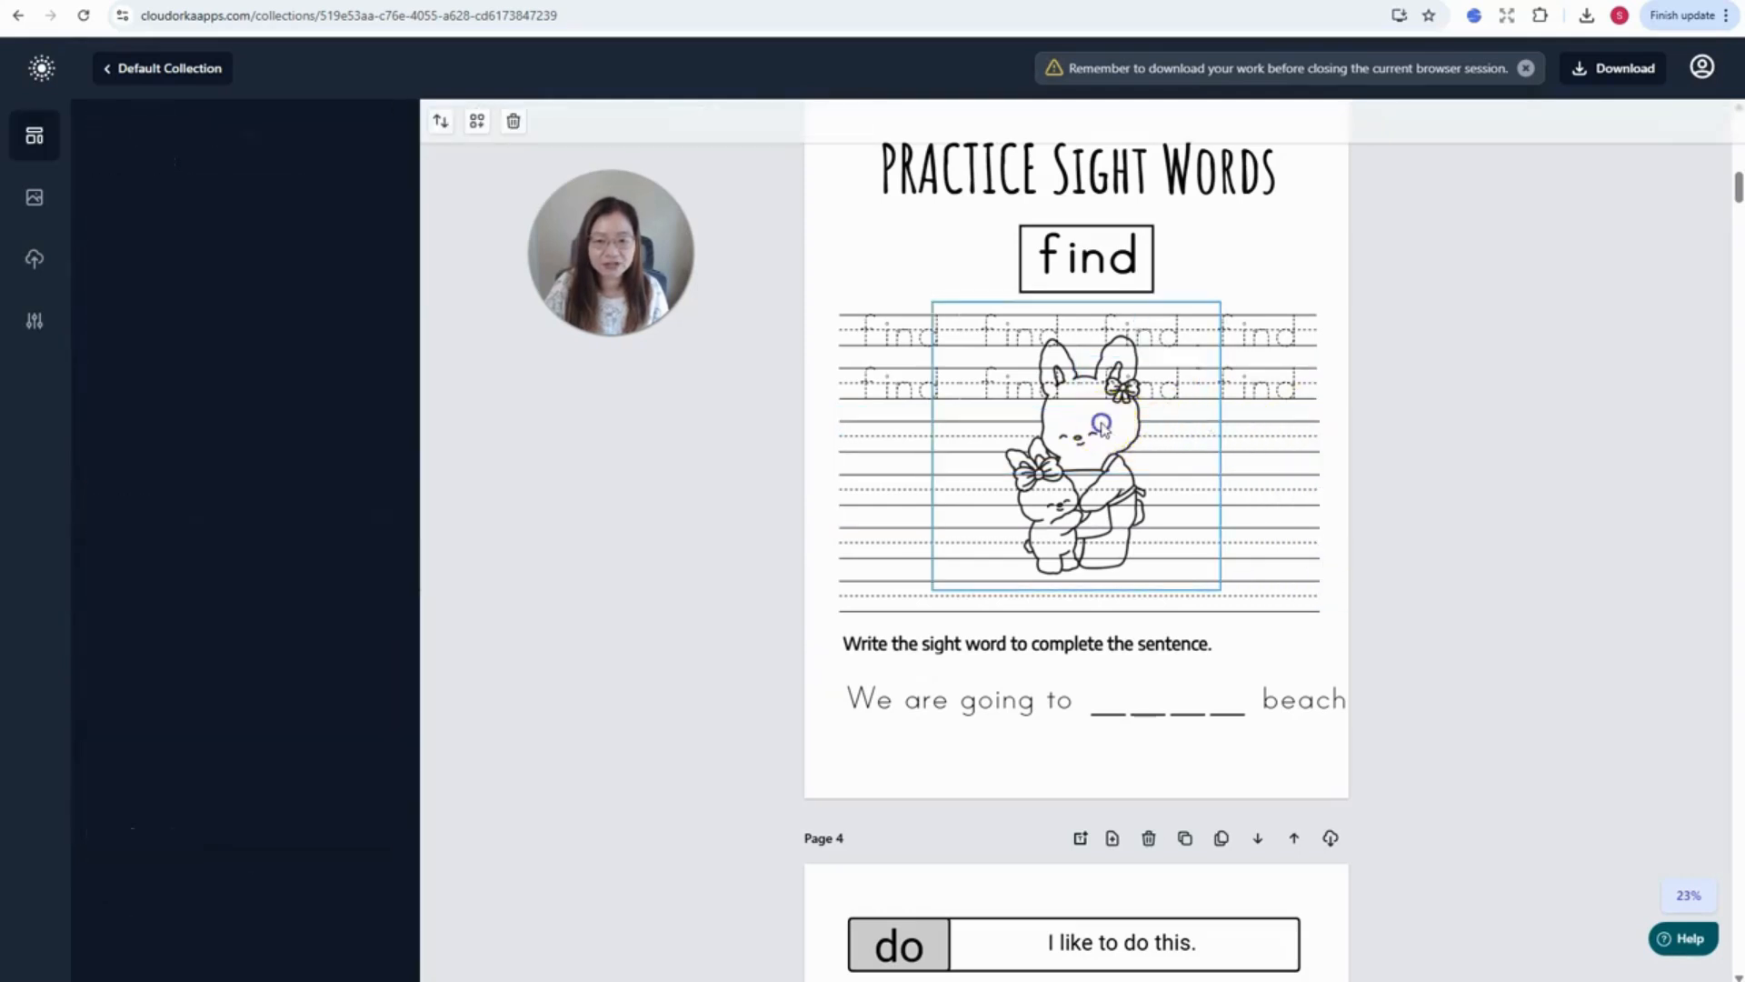
left_click(1100, 417)
left_click(1094, 424)
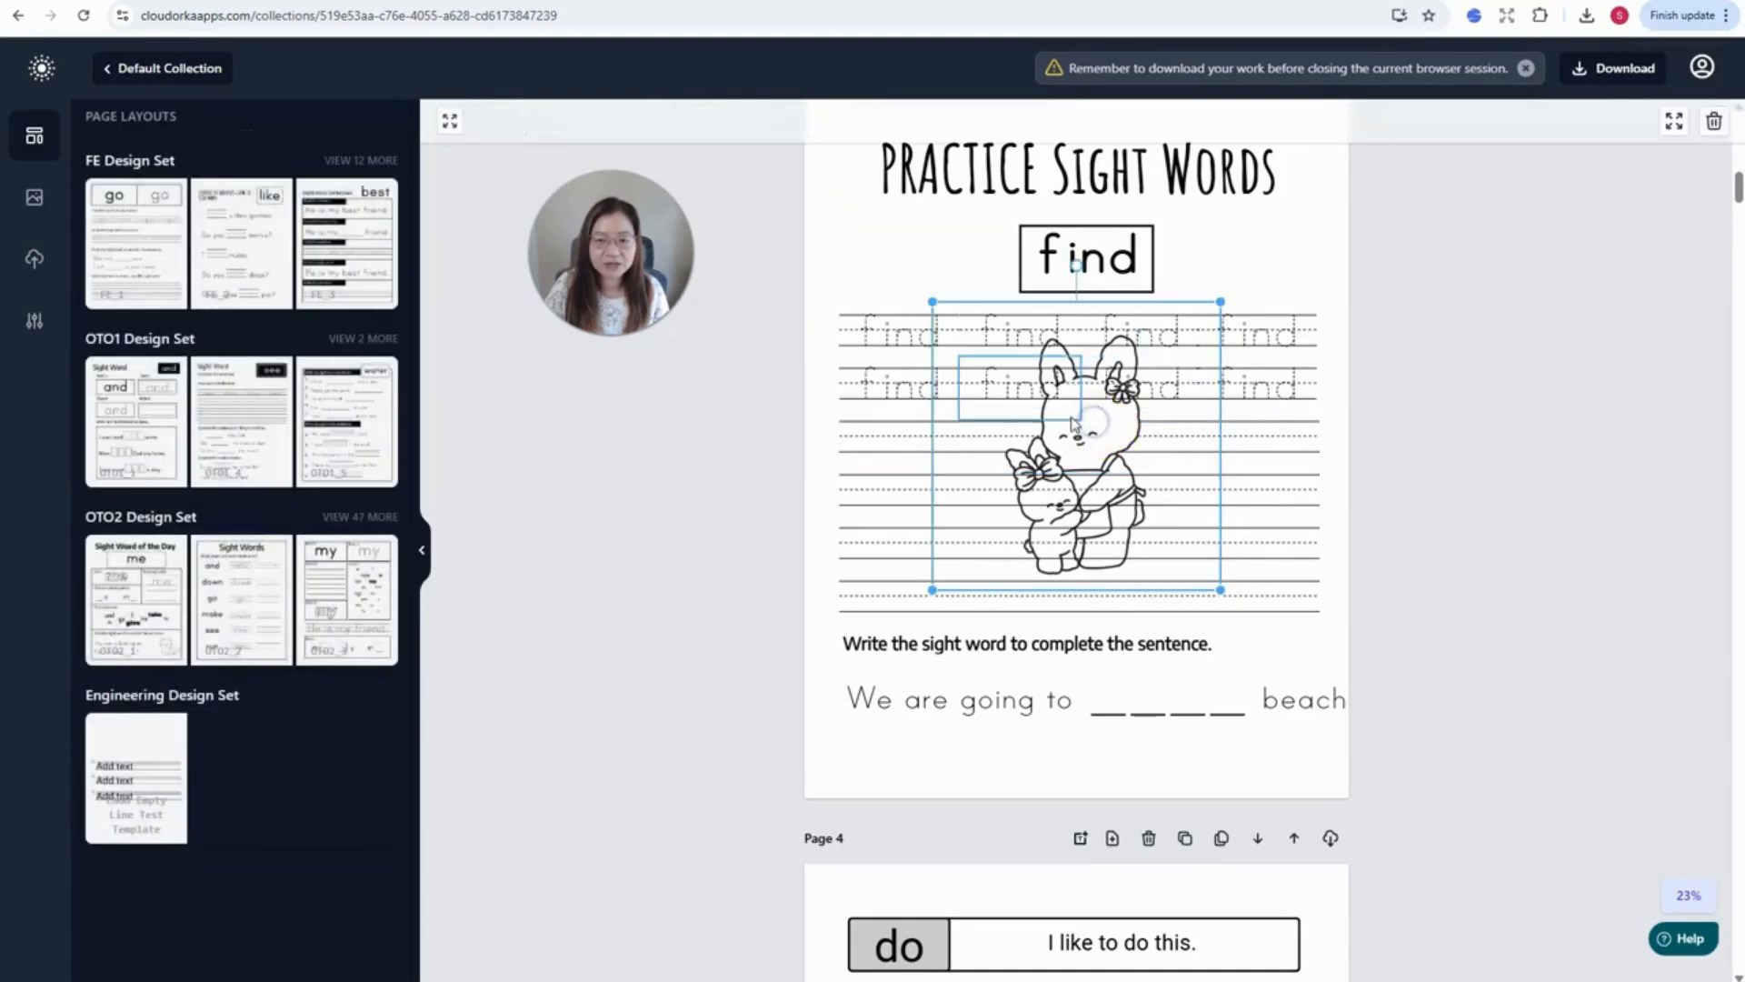
mouse_move(1065, 431)
left_mouse_down()
mouse_move(1123, 445)
mouse_move(1209, 429)
mouse_move(1227, 459)
mouse_move(1211, 482)
left_mouse_up()
left_click_drag(1083, 358, 1205, 479)
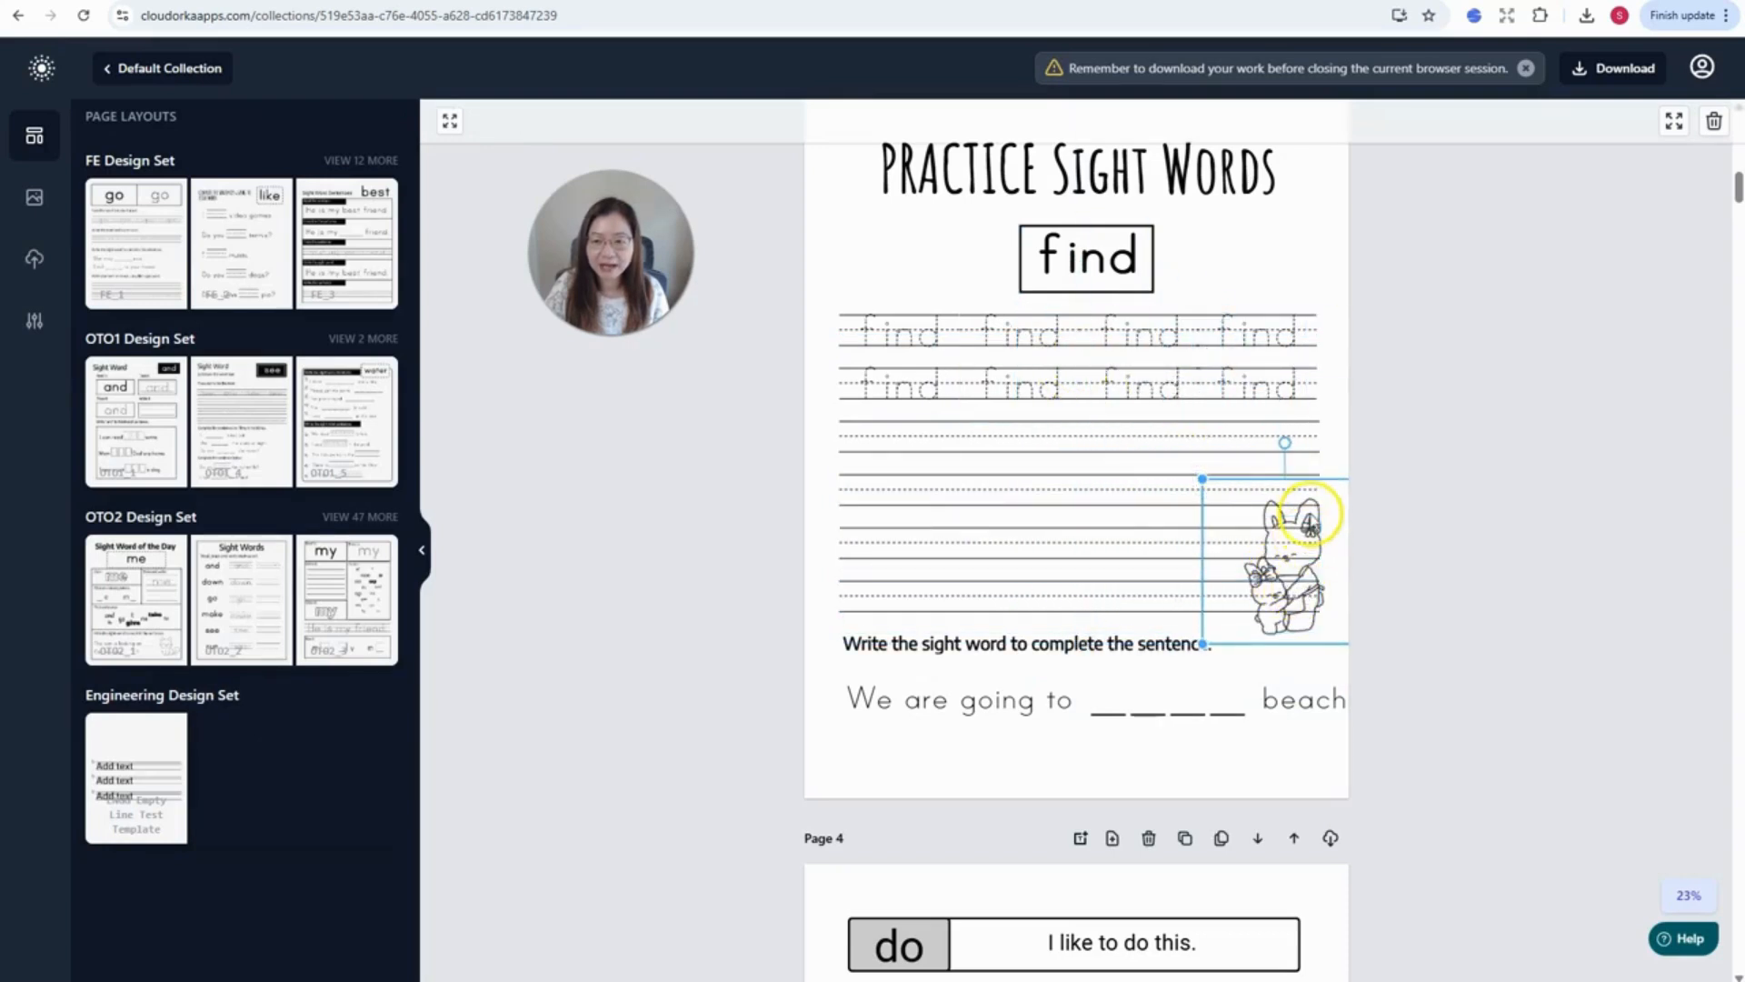
mouse_move(1323, 517)
left_mouse_down()
mouse_move(1309, 265)
mouse_move(1330, 221)
left_mouse_up()
scroll(1371, 367, "up", 3)
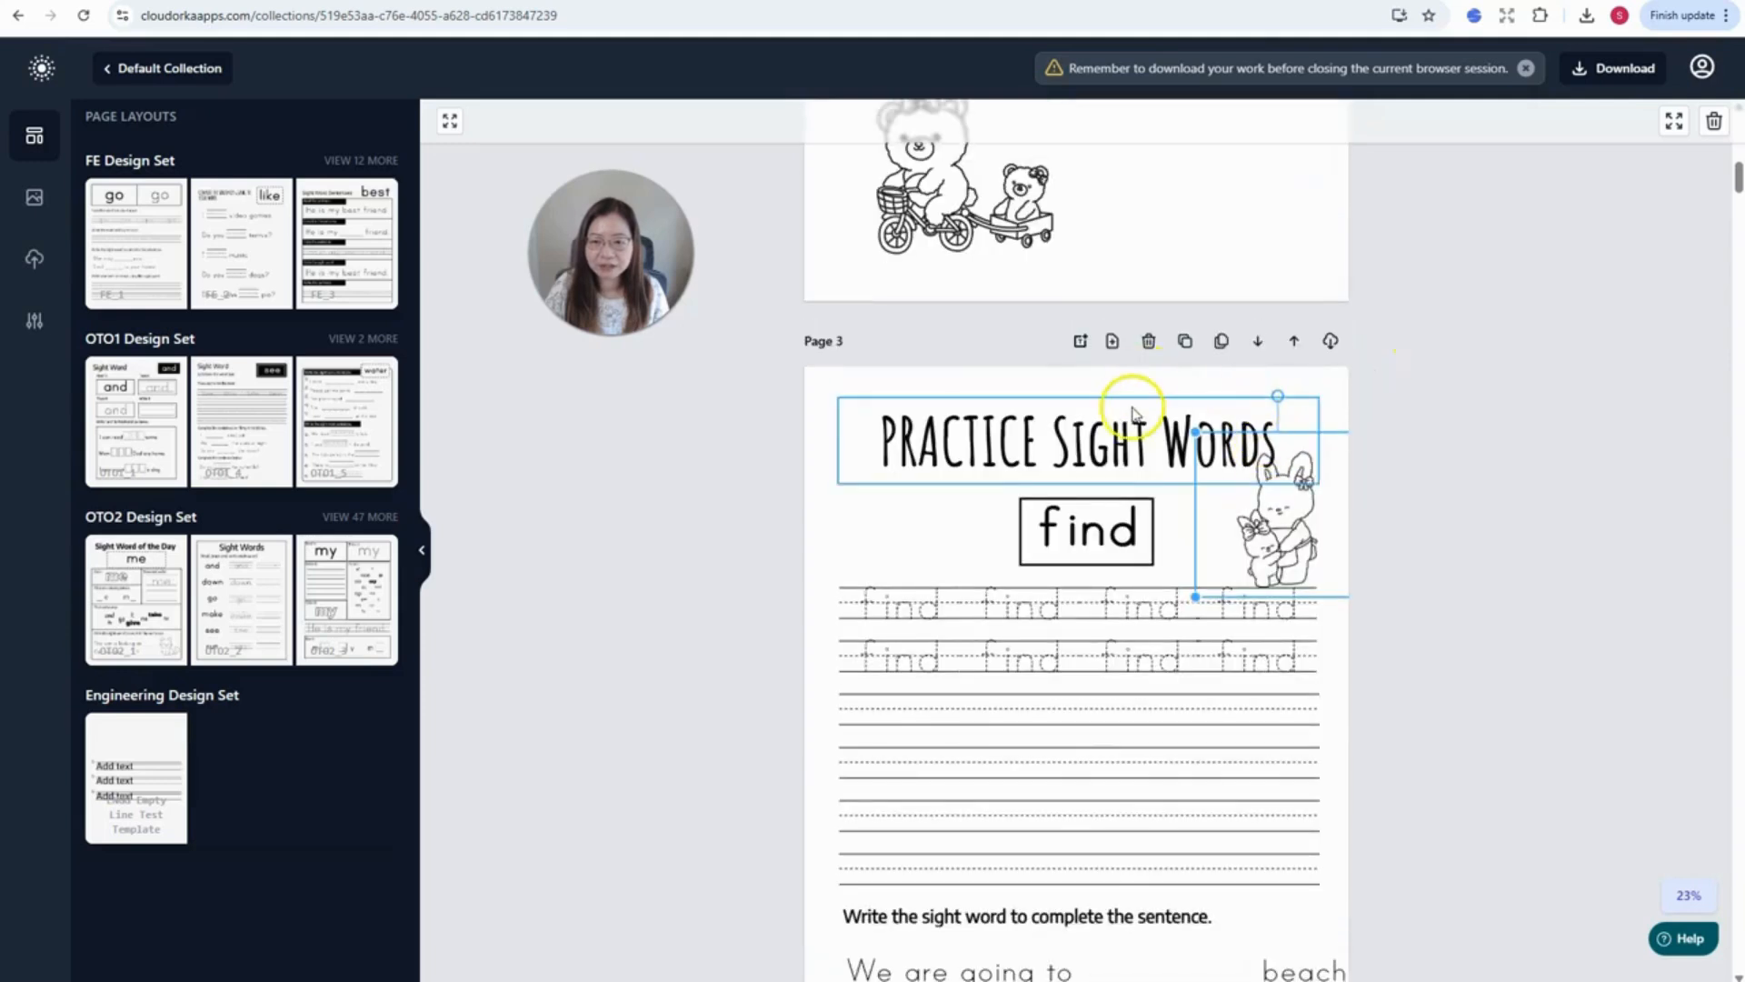
- Lower the PRACTICE Sight Words title slightly and shrink it to size 59
left_click(1066, 406)
left_click_drag(1066, 405, 1064, 436)
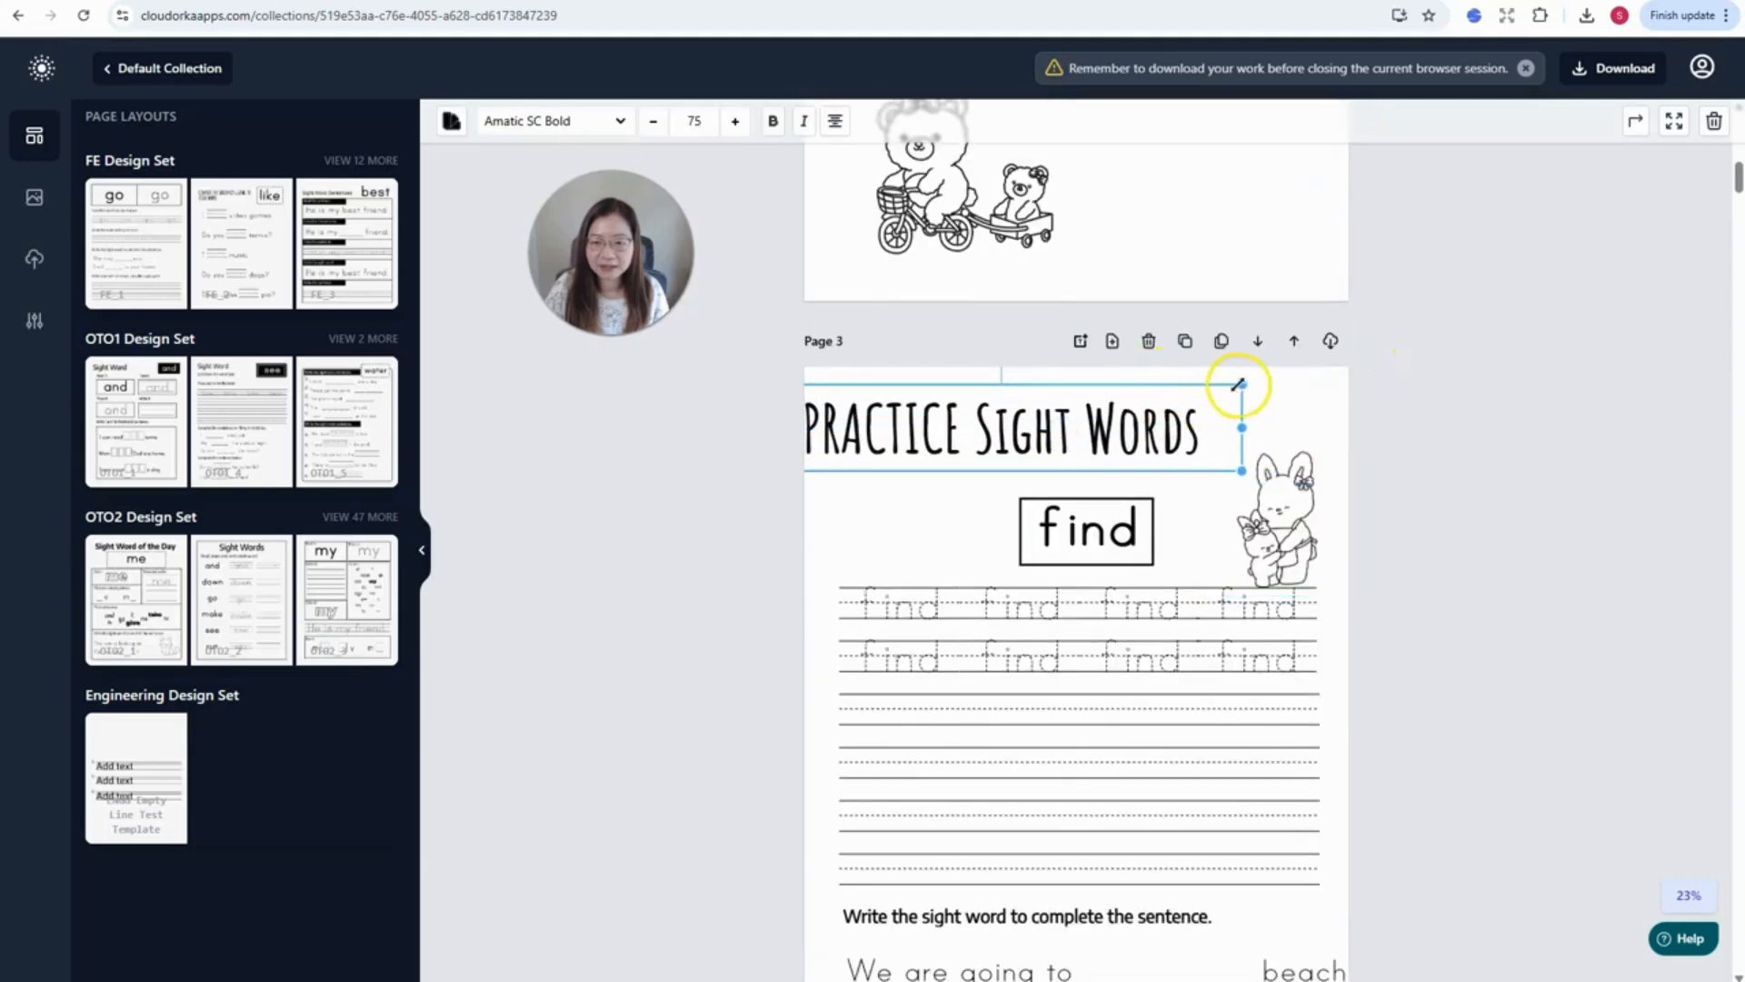
left_click_drag(1241, 385, 1135, 423)
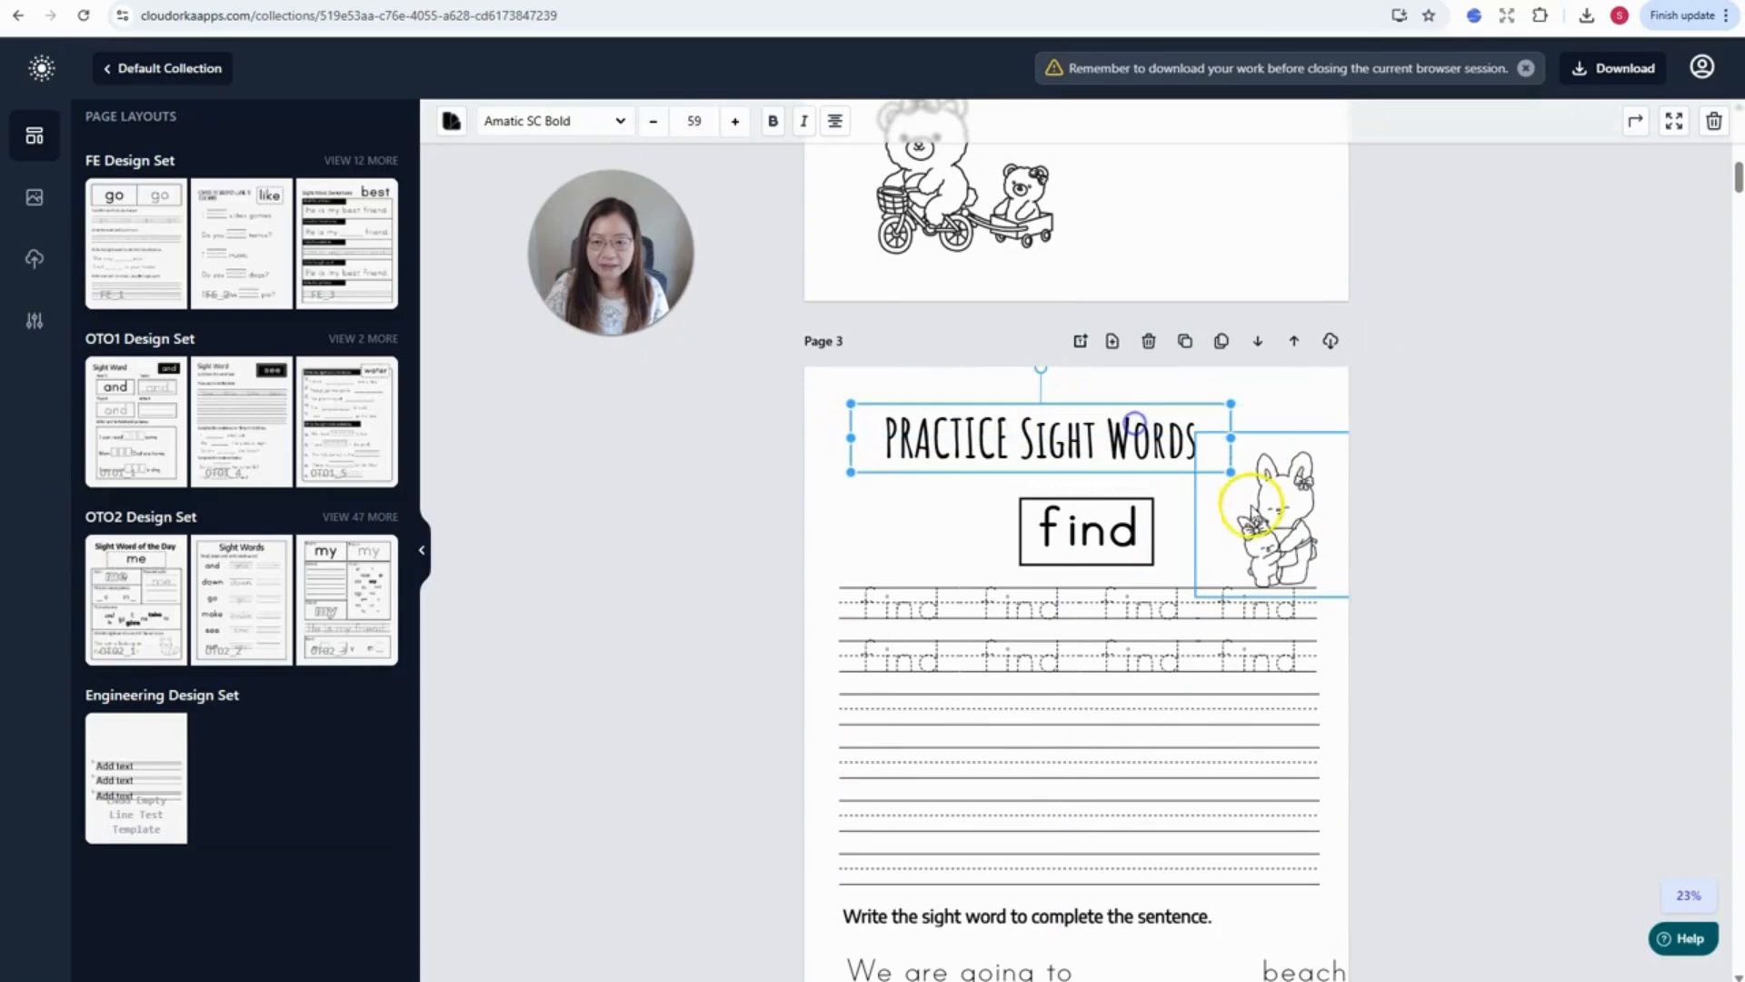
- Enlarge the bunny picture so it sits beside the title
left_click_drag(1253, 504, 1227, 469)
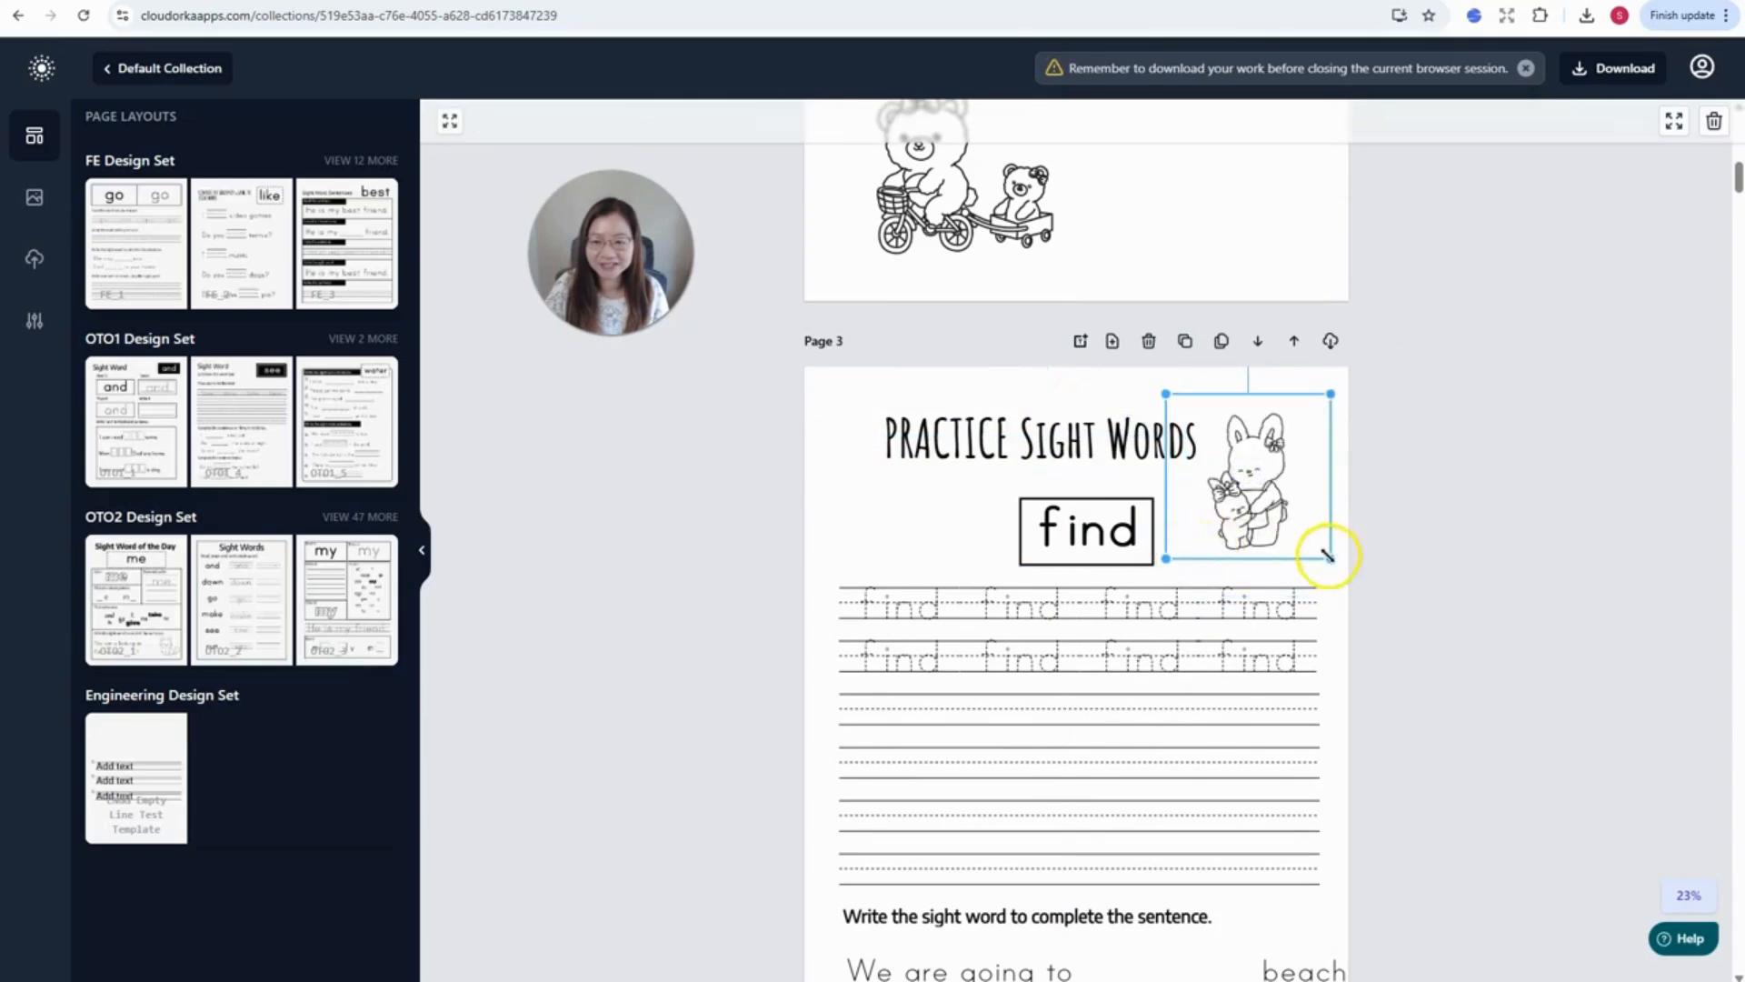
left_click_drag(1330, 558, 1346, 589)
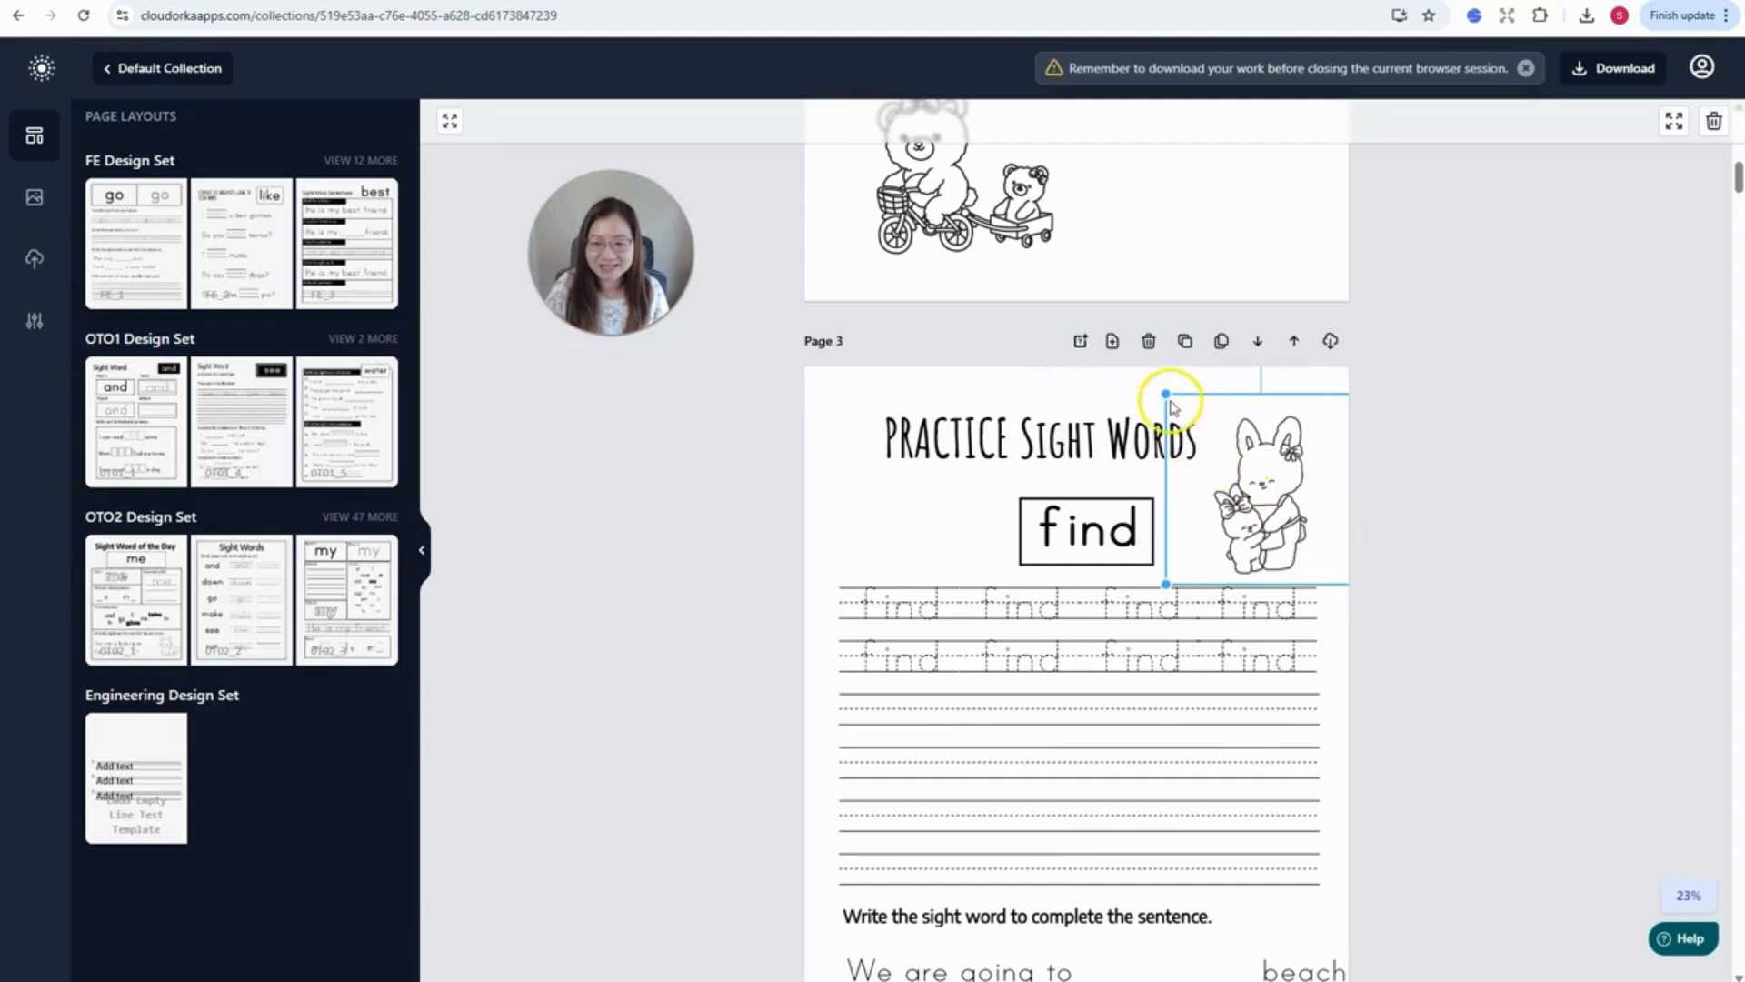
left_click_drag(1168, 395, 1149, 368)
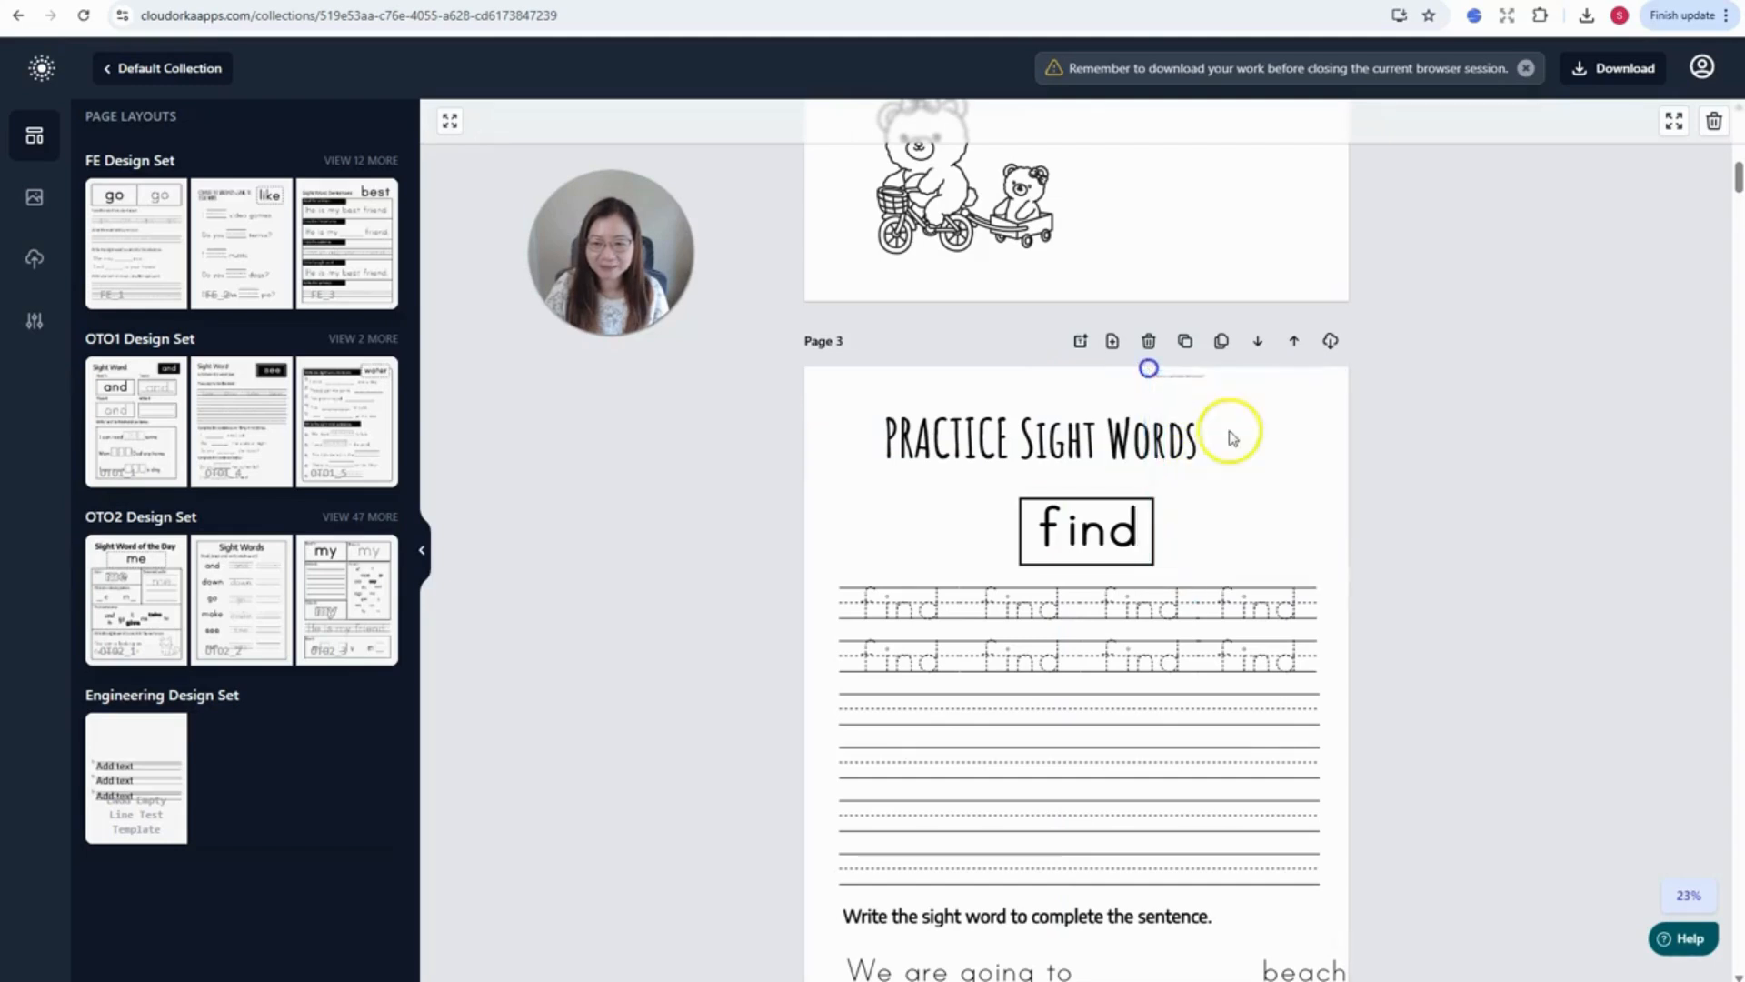
left_click(1535, 530)
scroll(1449, 584, "down", 2)
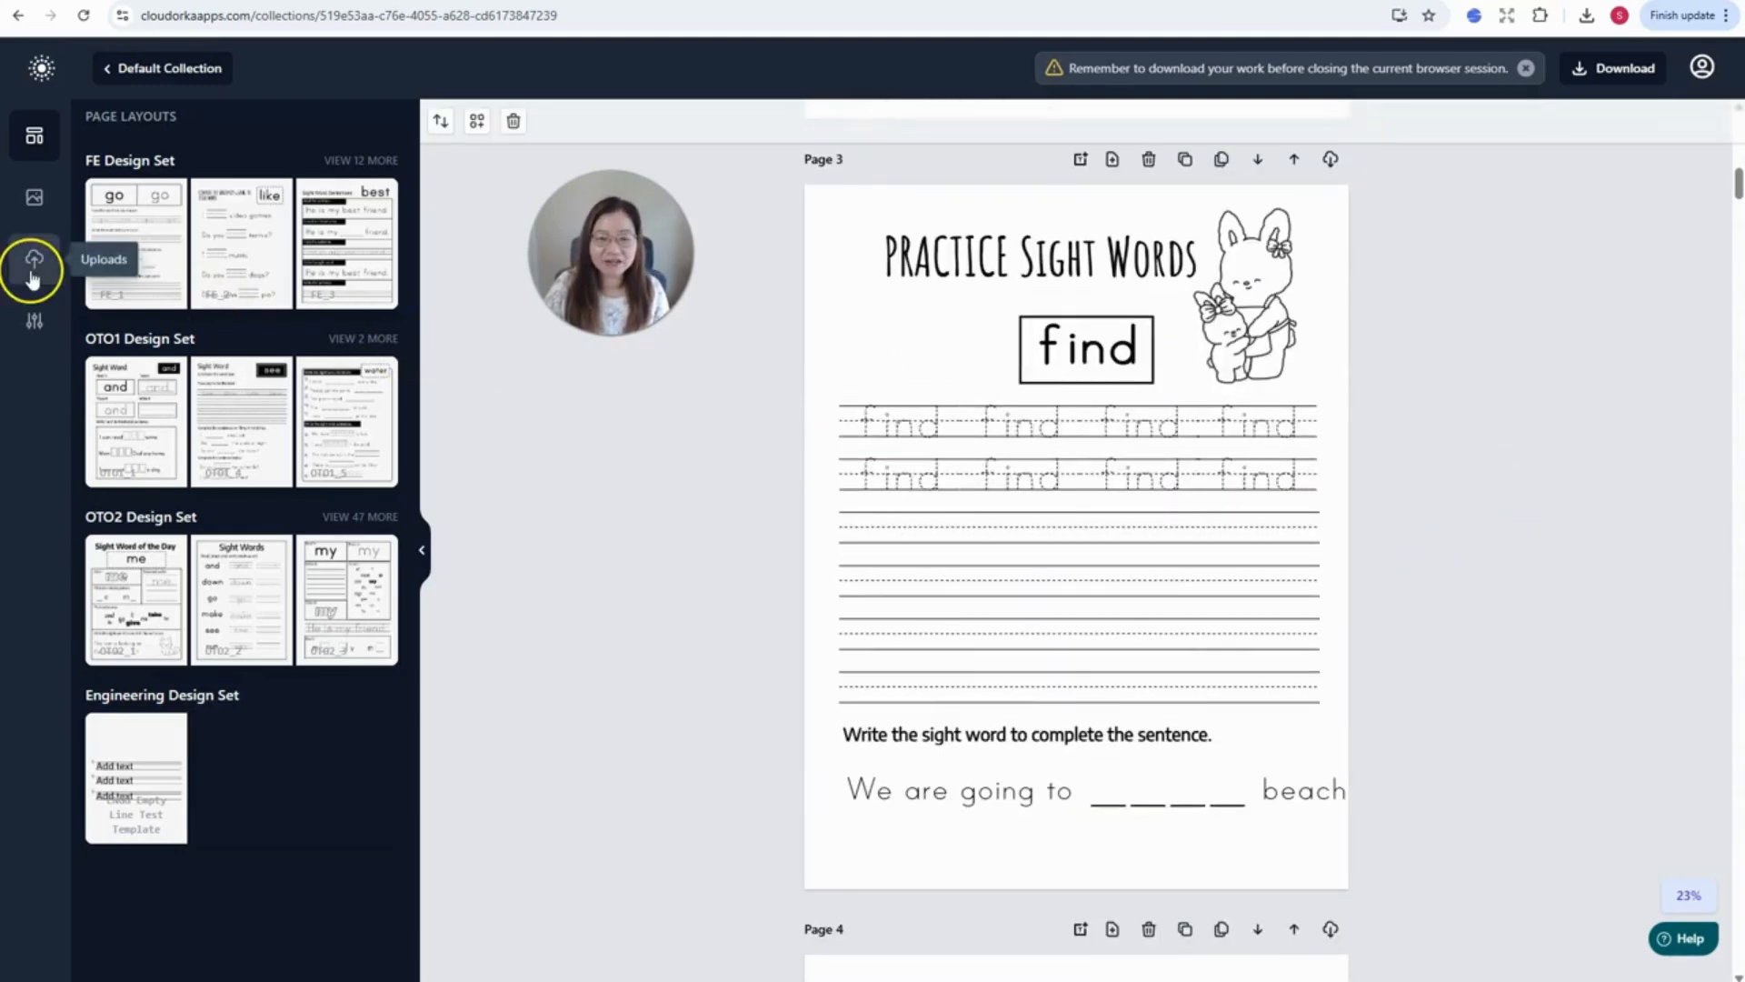
- Refit Page 3's fill-in sentence inside the page, then show all OTO2 Design Set layouts
left_click(1300, 789)
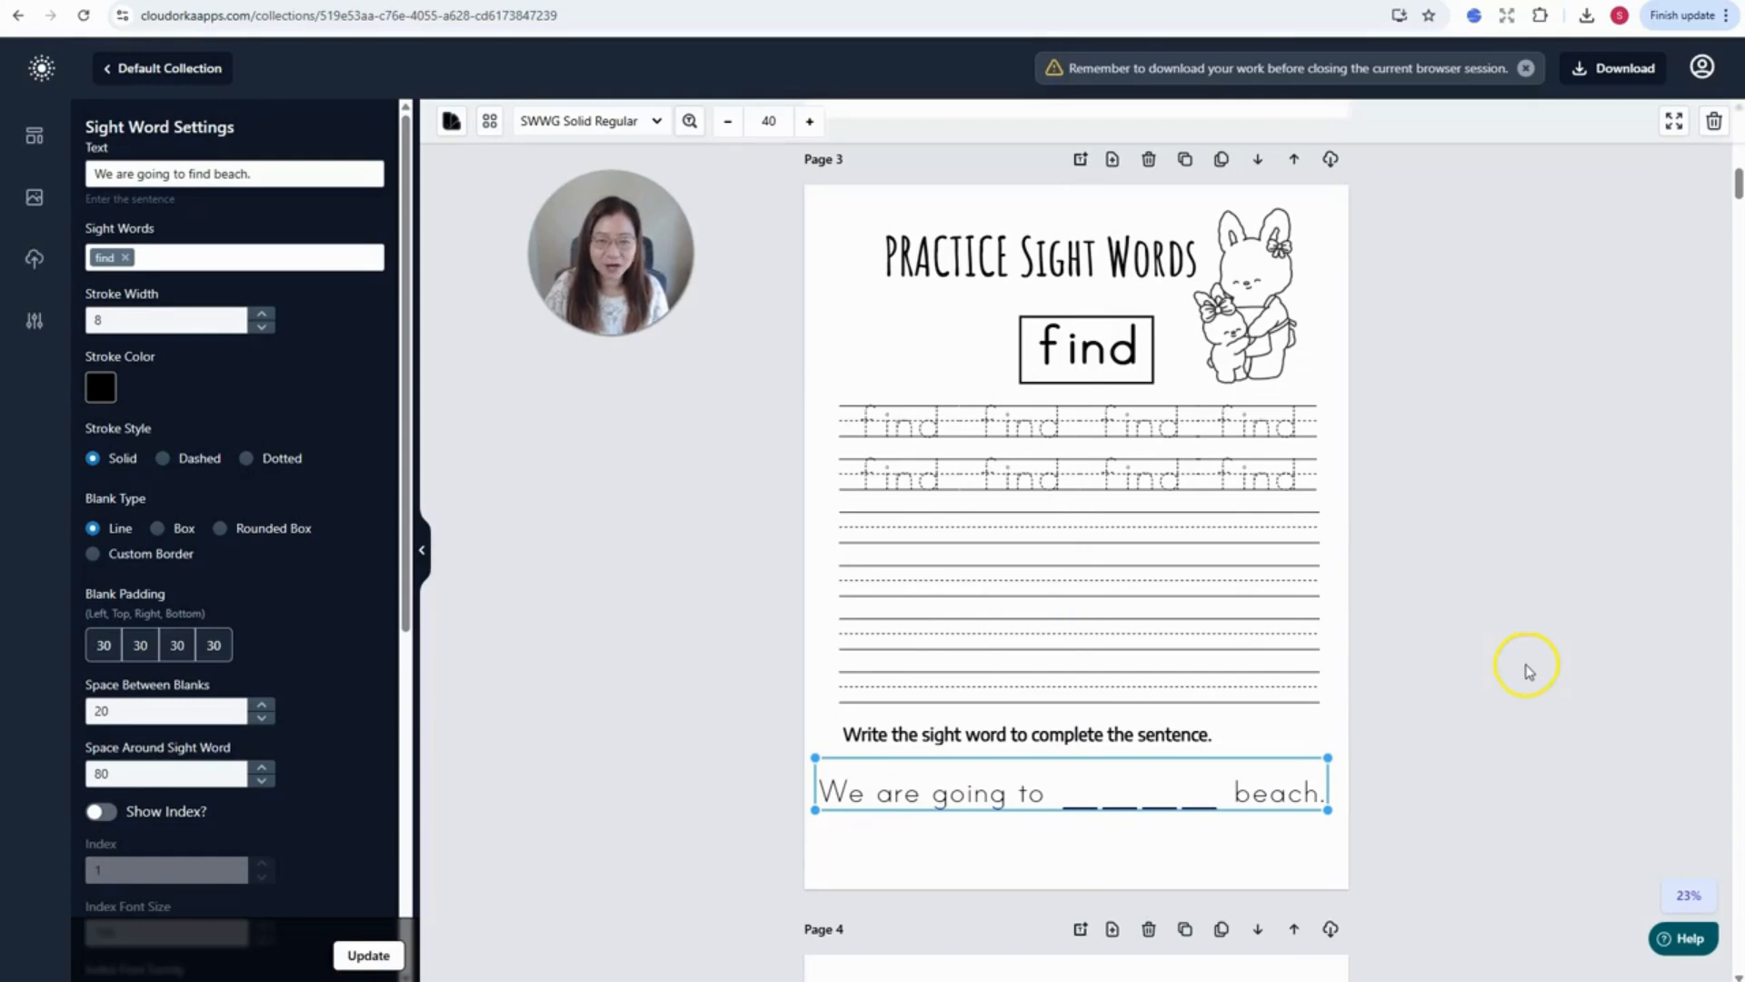
left_click(1543, 623)
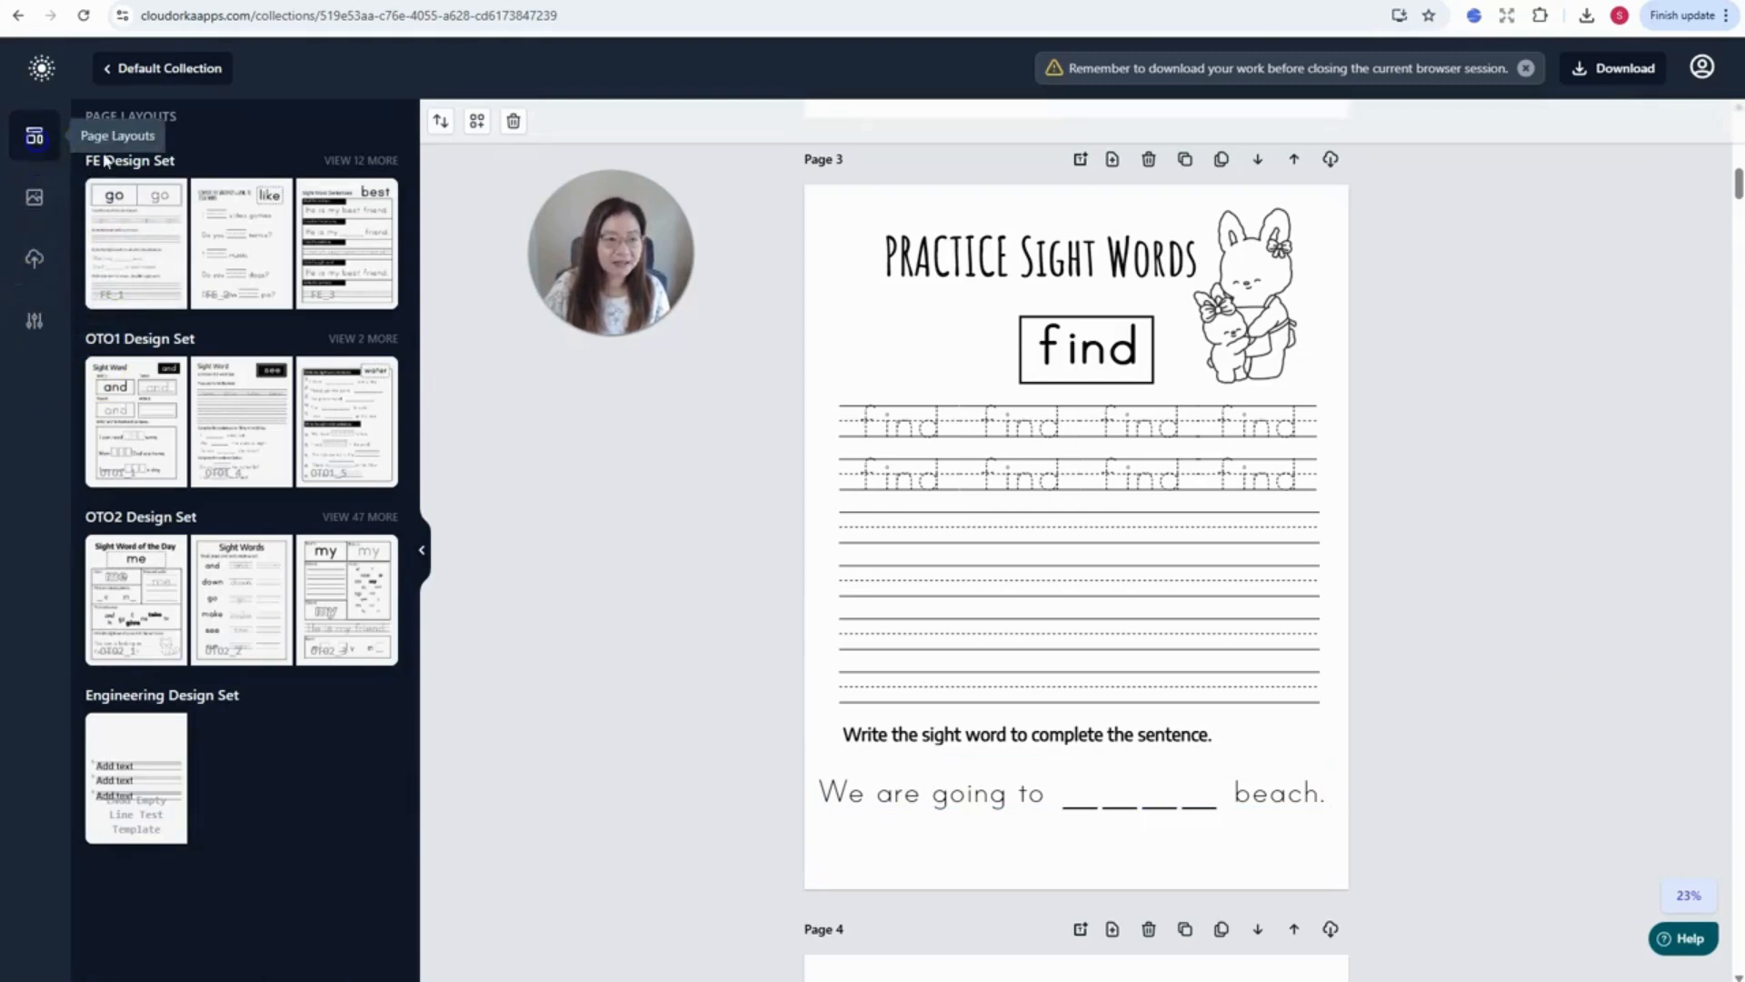
left_click(380, 516)
scroll(156, 518, "down", 15)
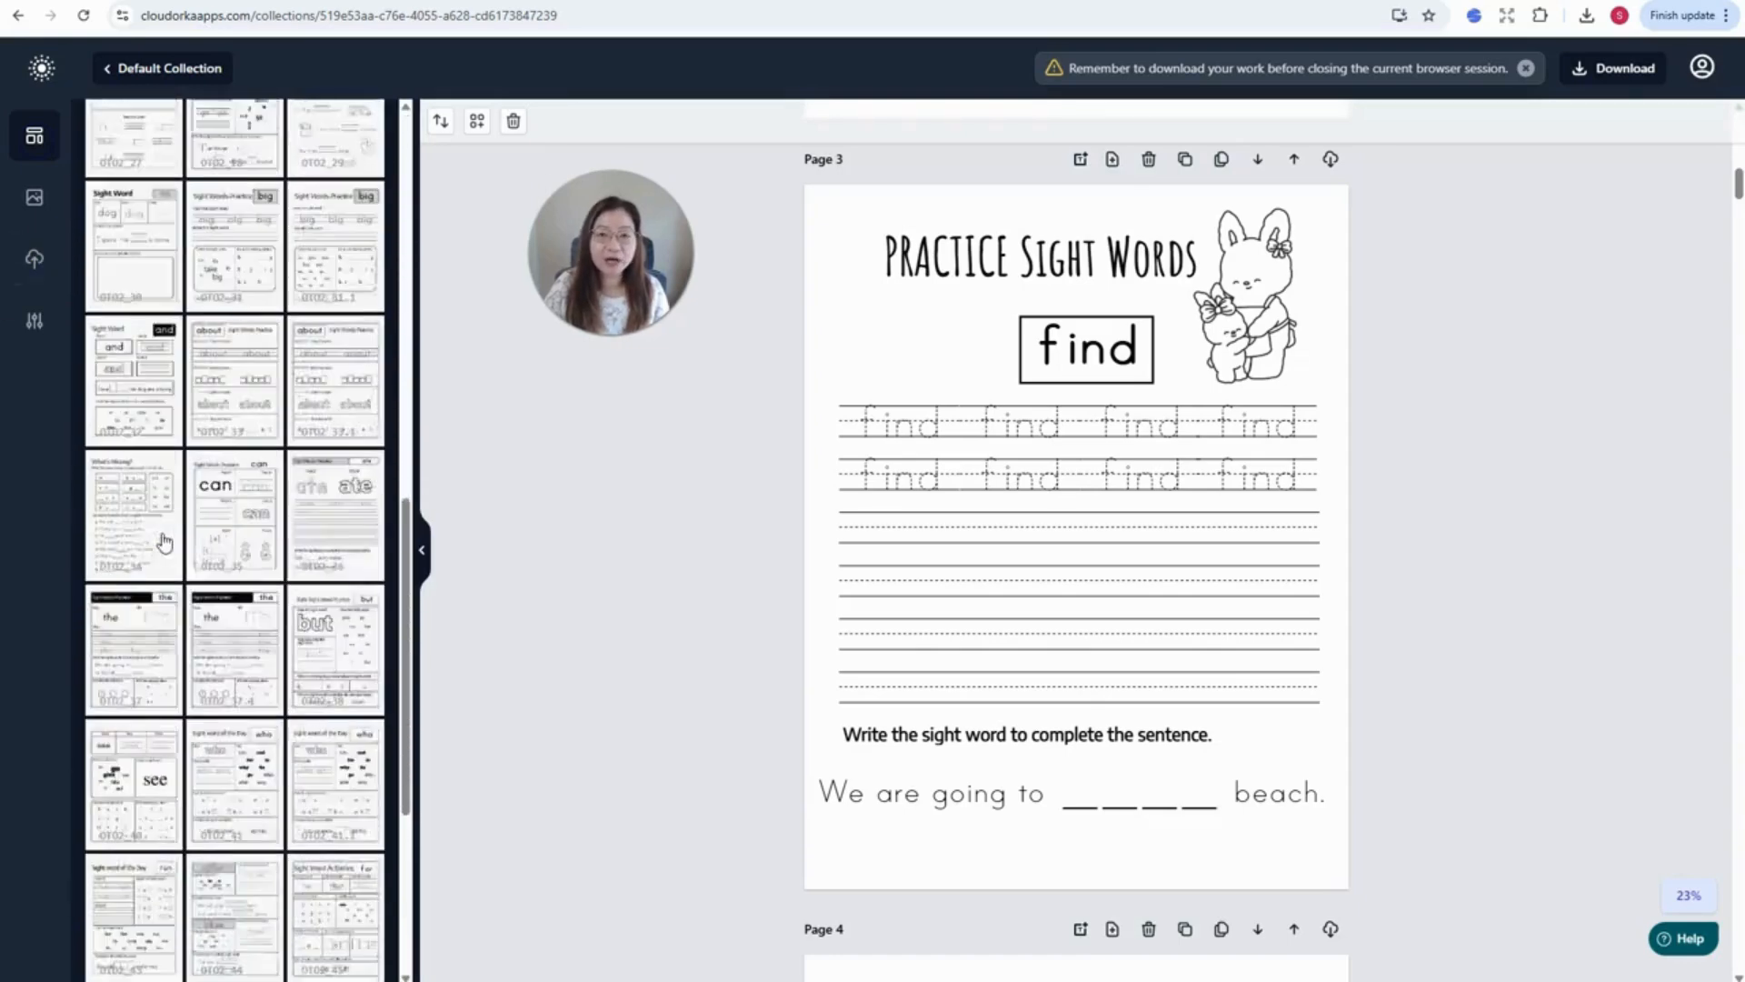
scroll(163, 543, "up", 6)
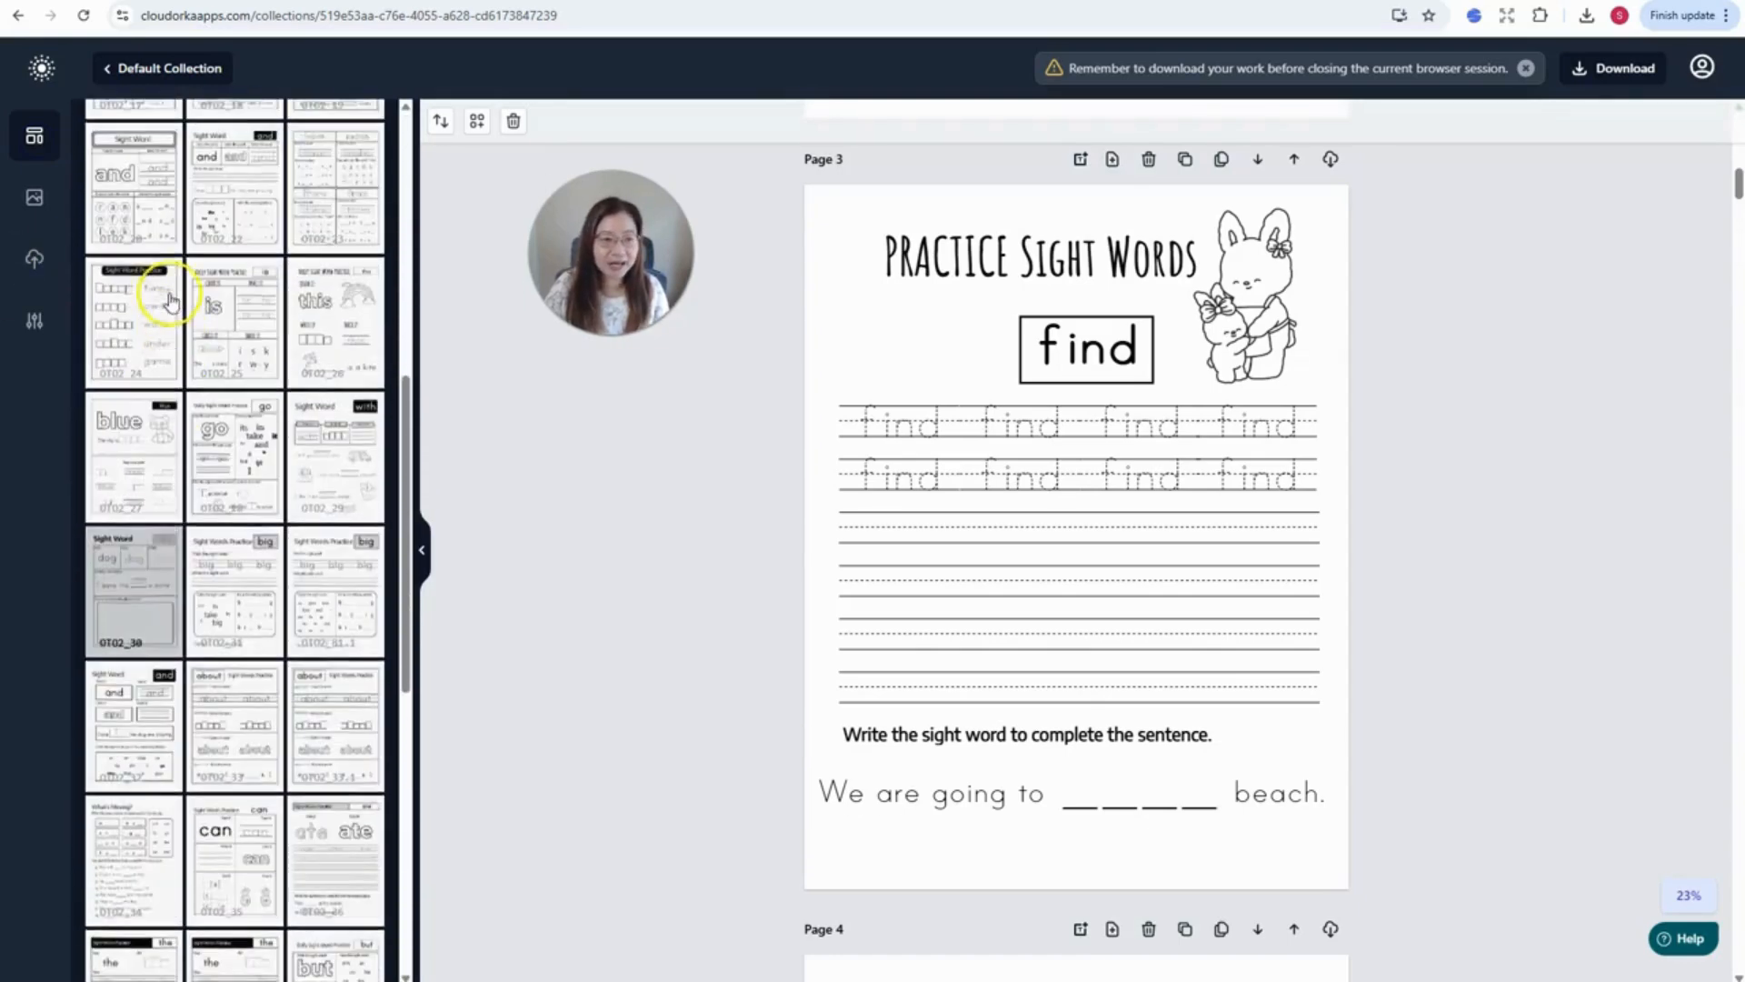
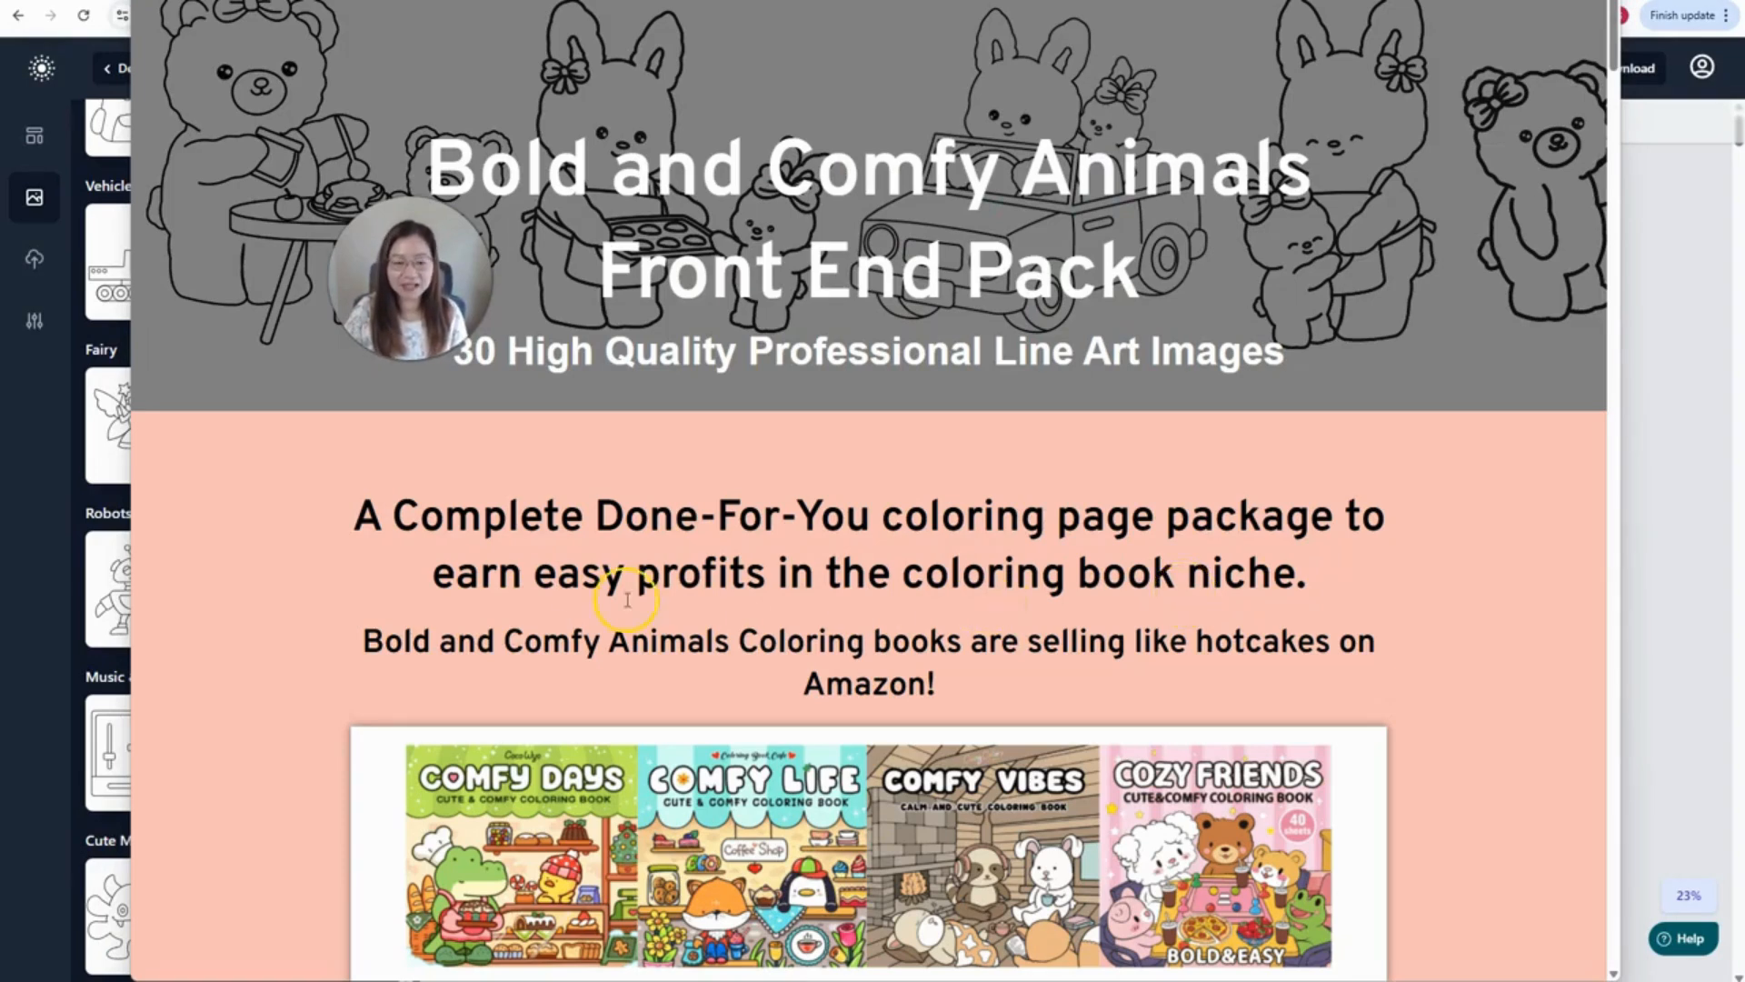
scroll(624, 566, "down", 2)
scroll(624, 567, "down", 7)
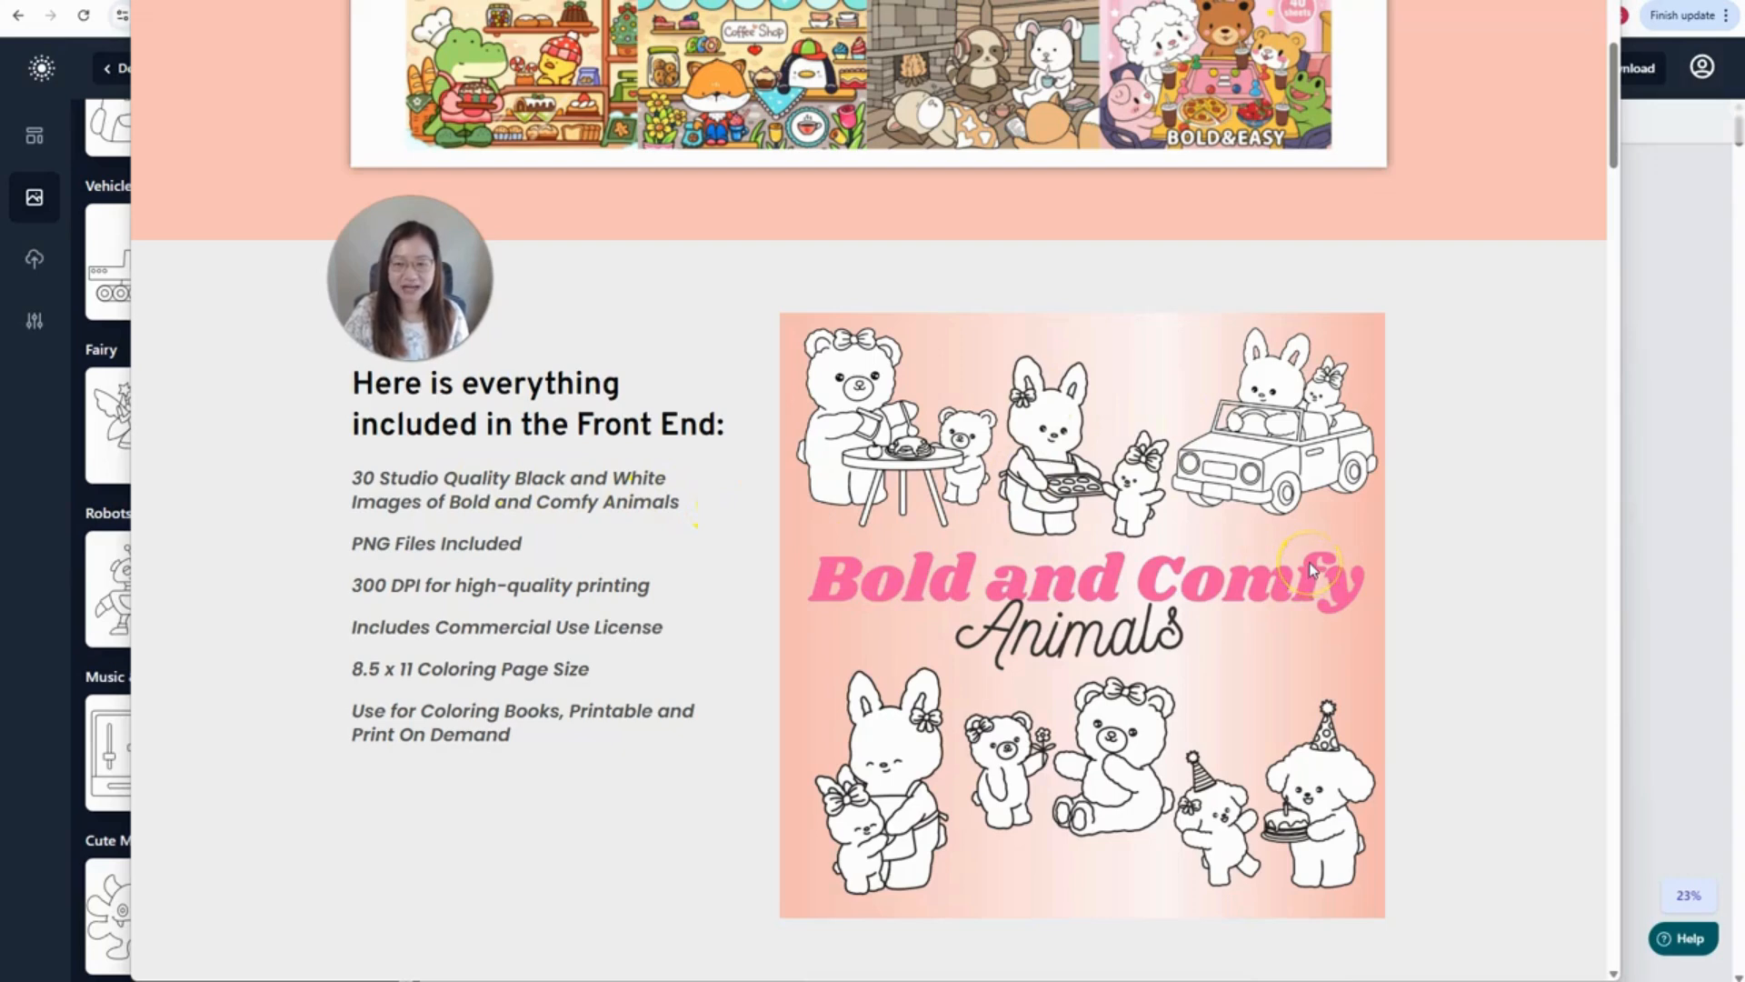
scroll(1310, 570, "up", 4)
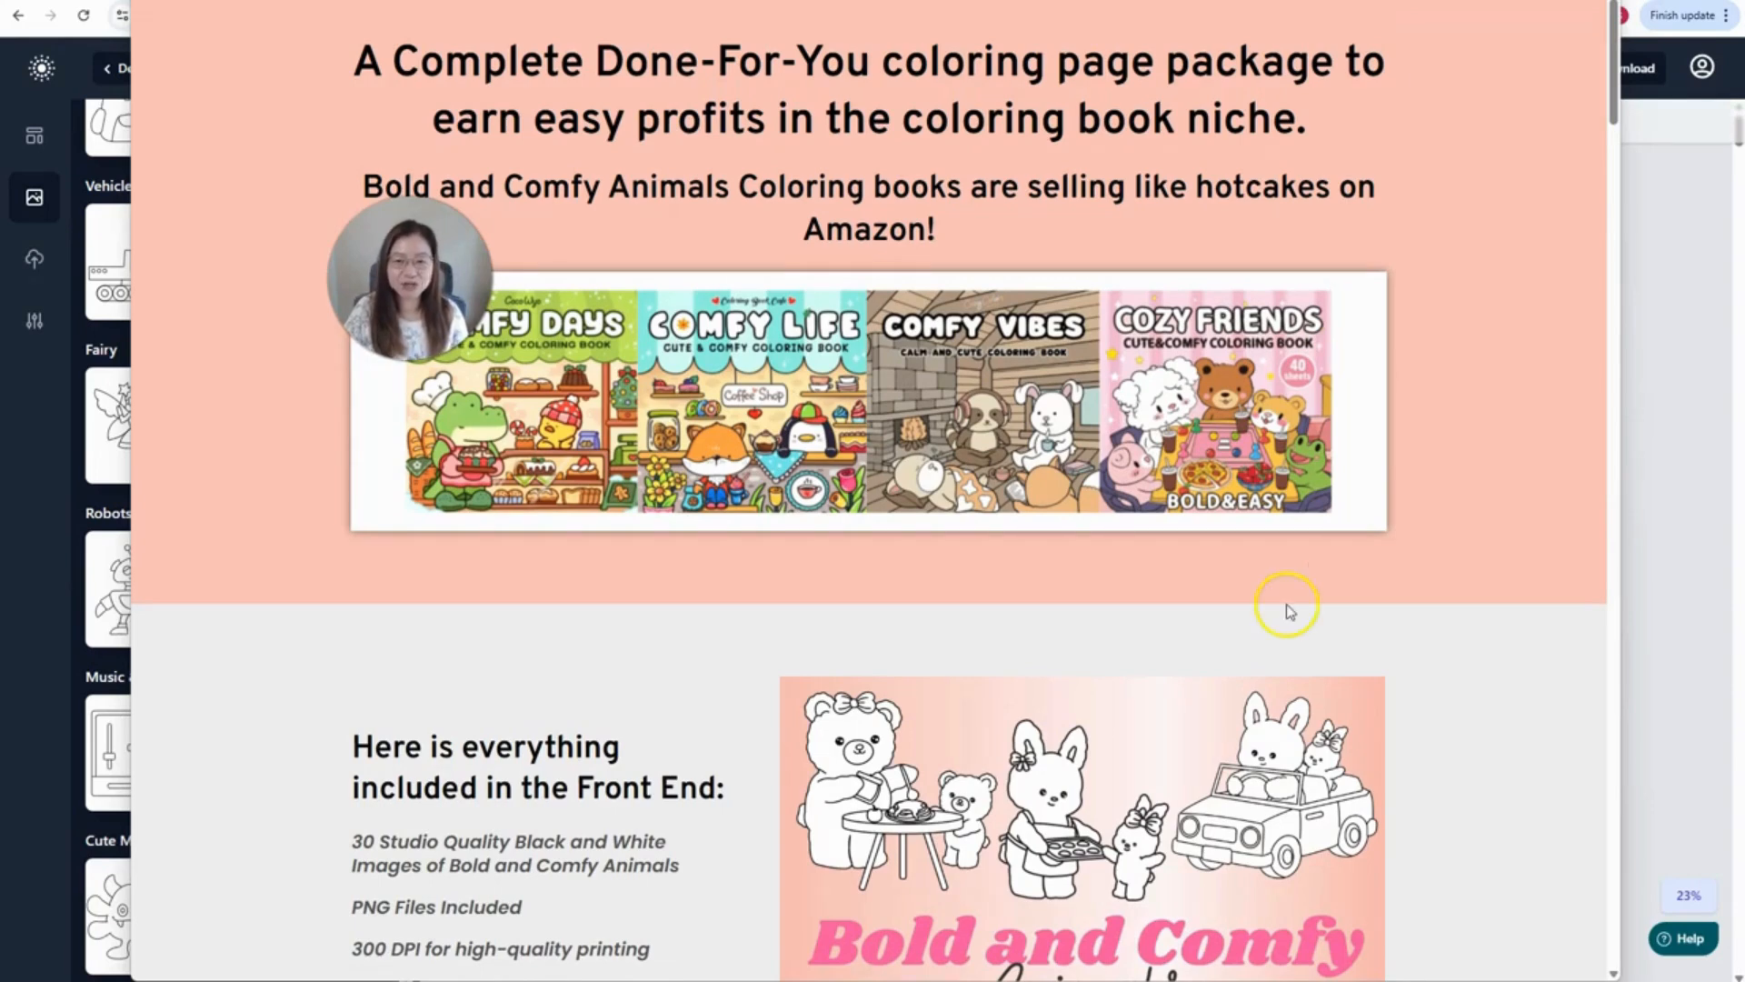
scroll(1285, 603, "down", 4)
scroll(1286, 604, "up", 2)
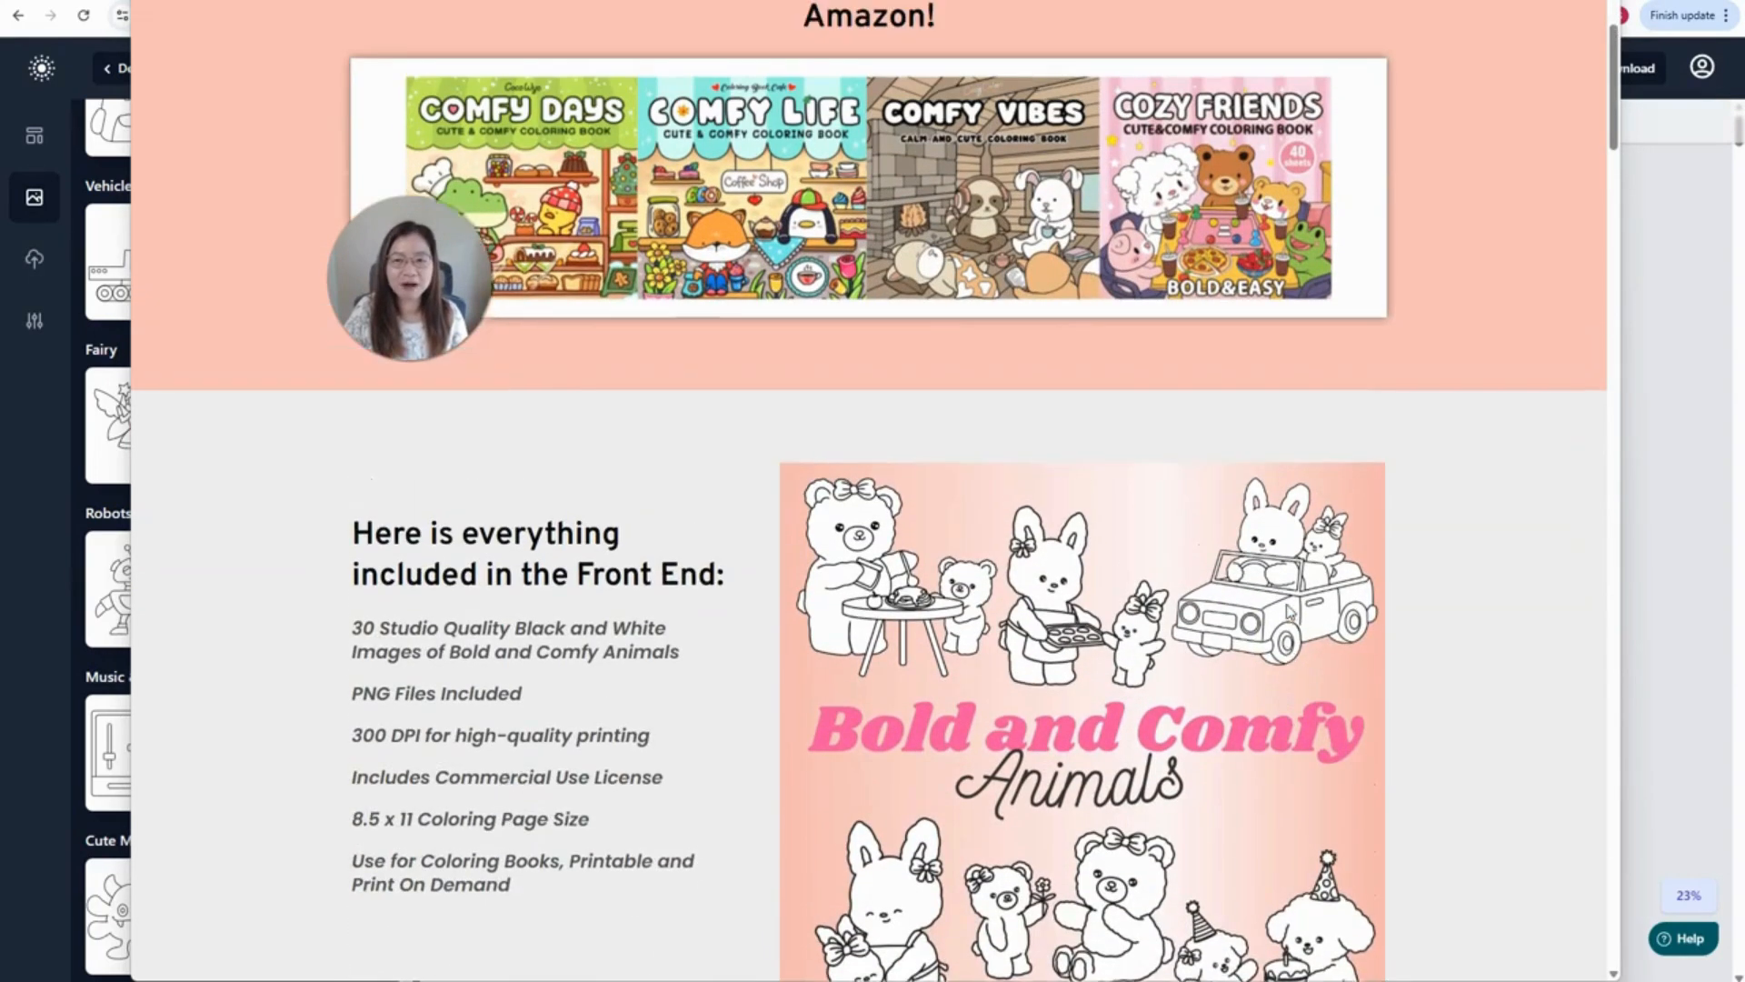
scroll(1287, 610, "down", 2)
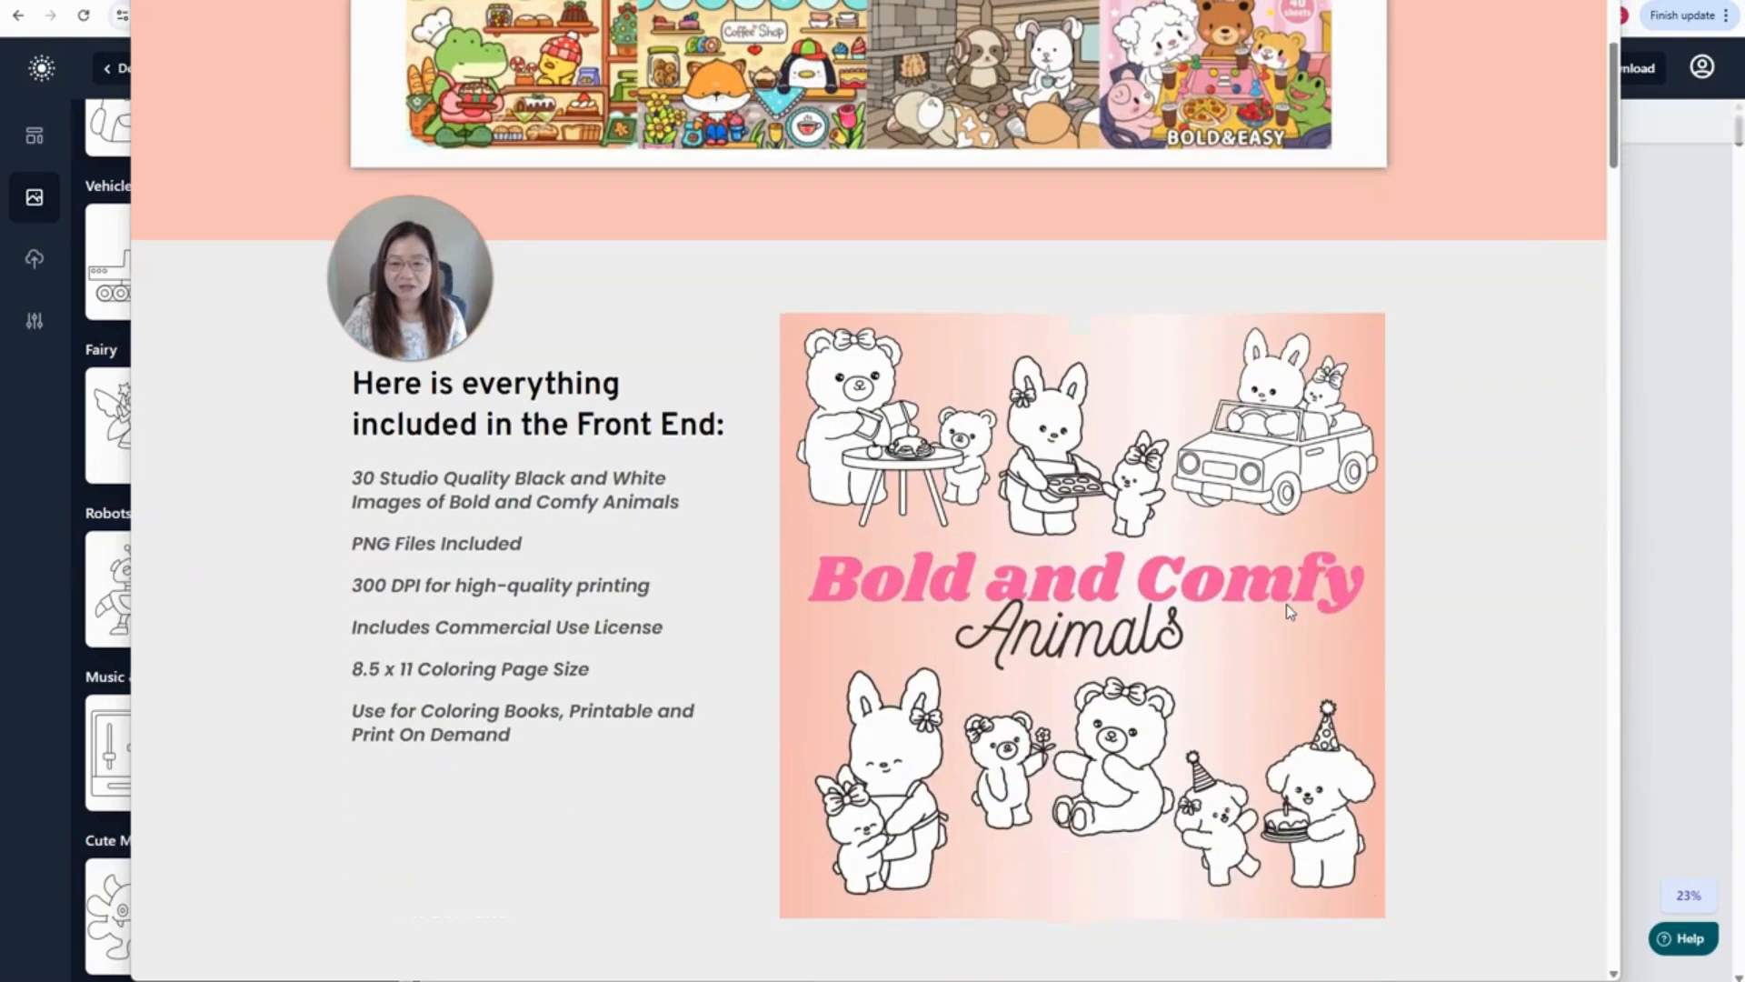
scroll(1289, 611, "down", 10)
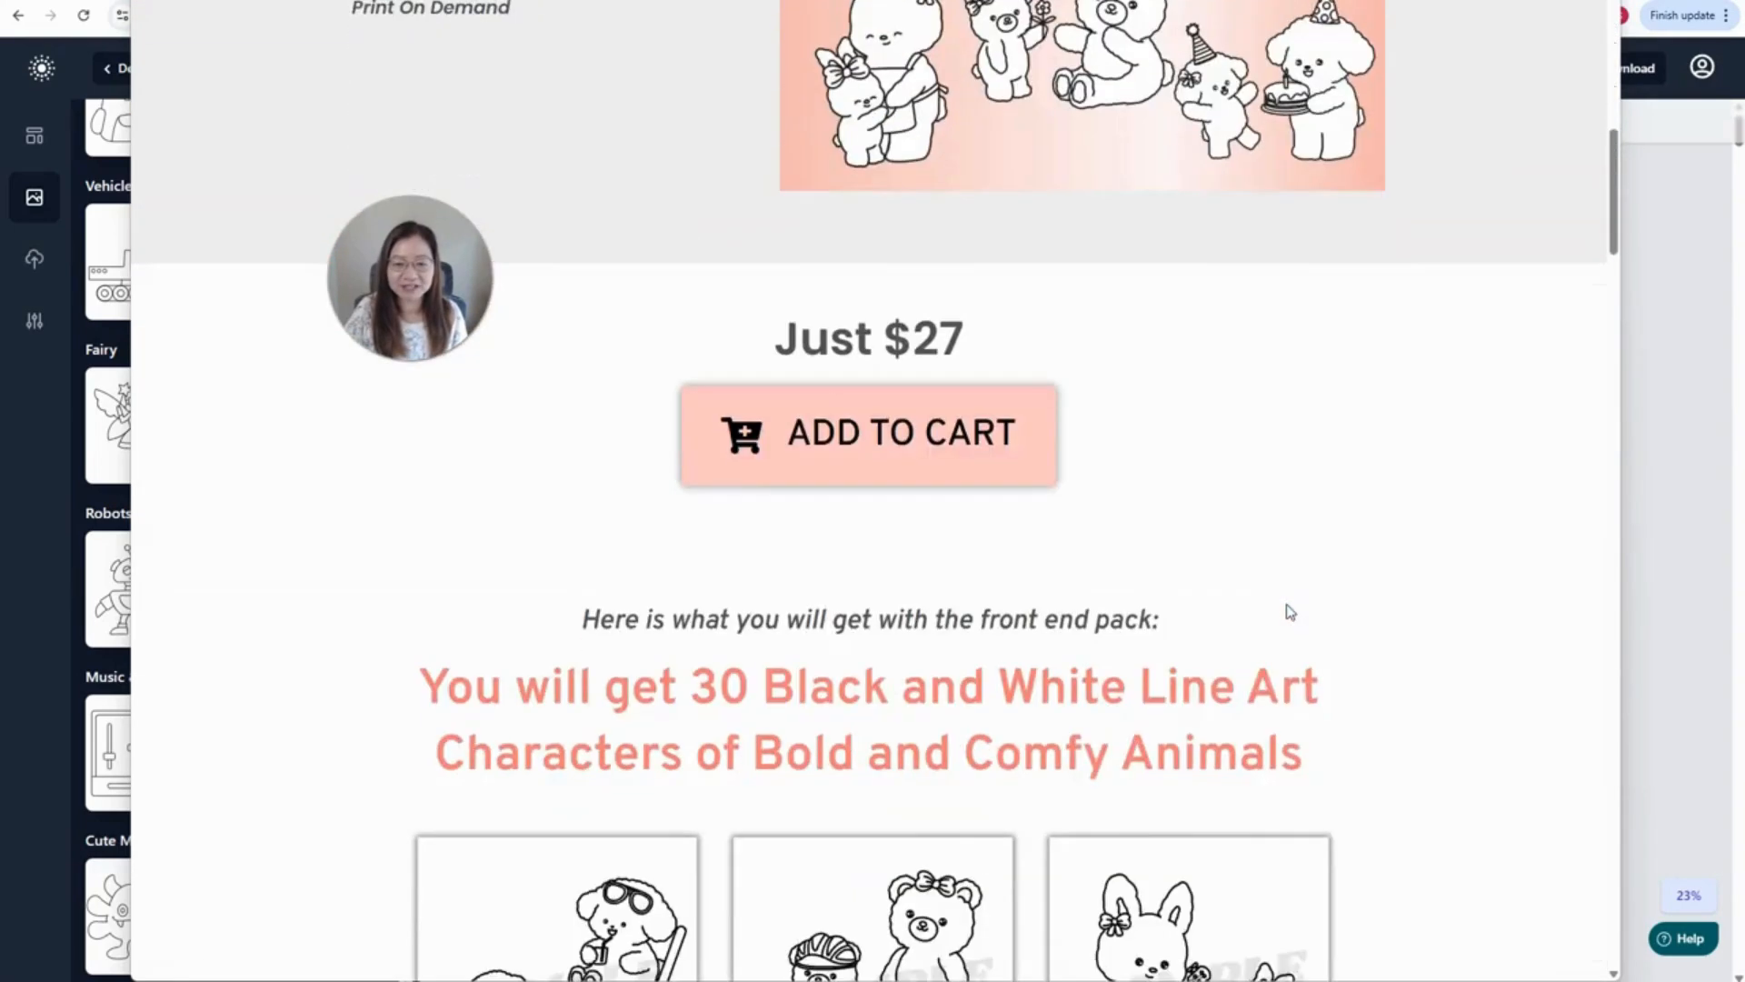
scroll(1291, 612, "down", 9)
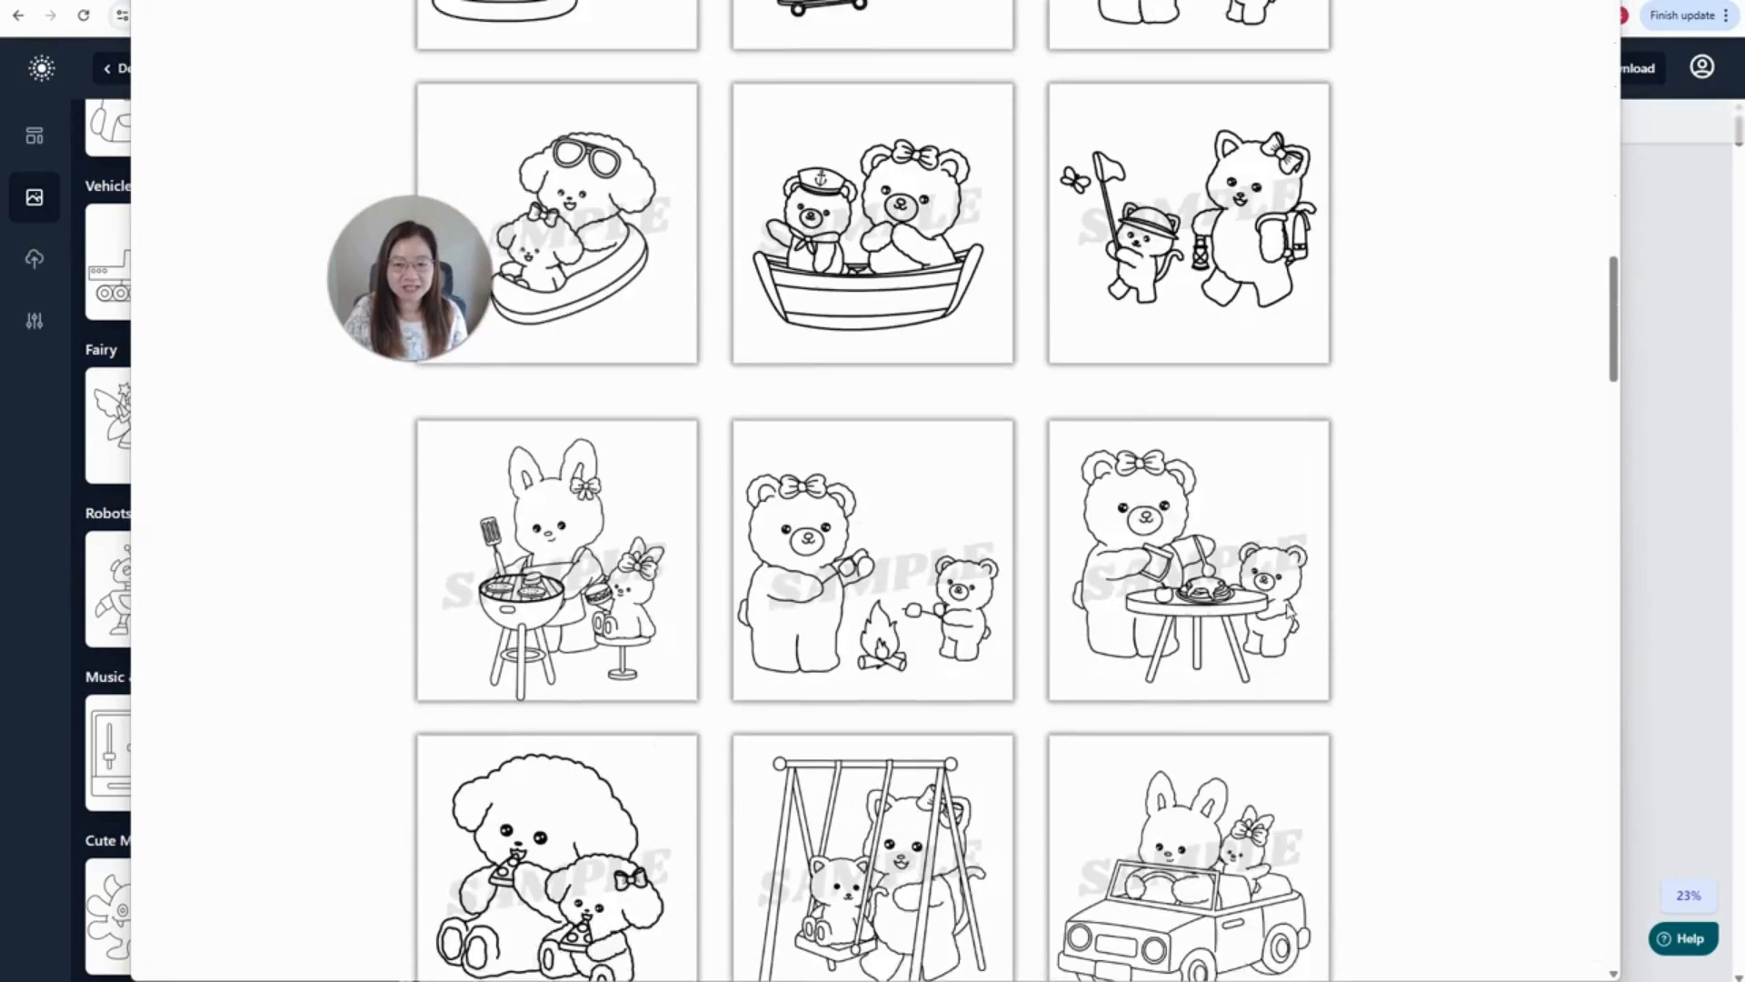
scroll(1291, 614, "down", 15)
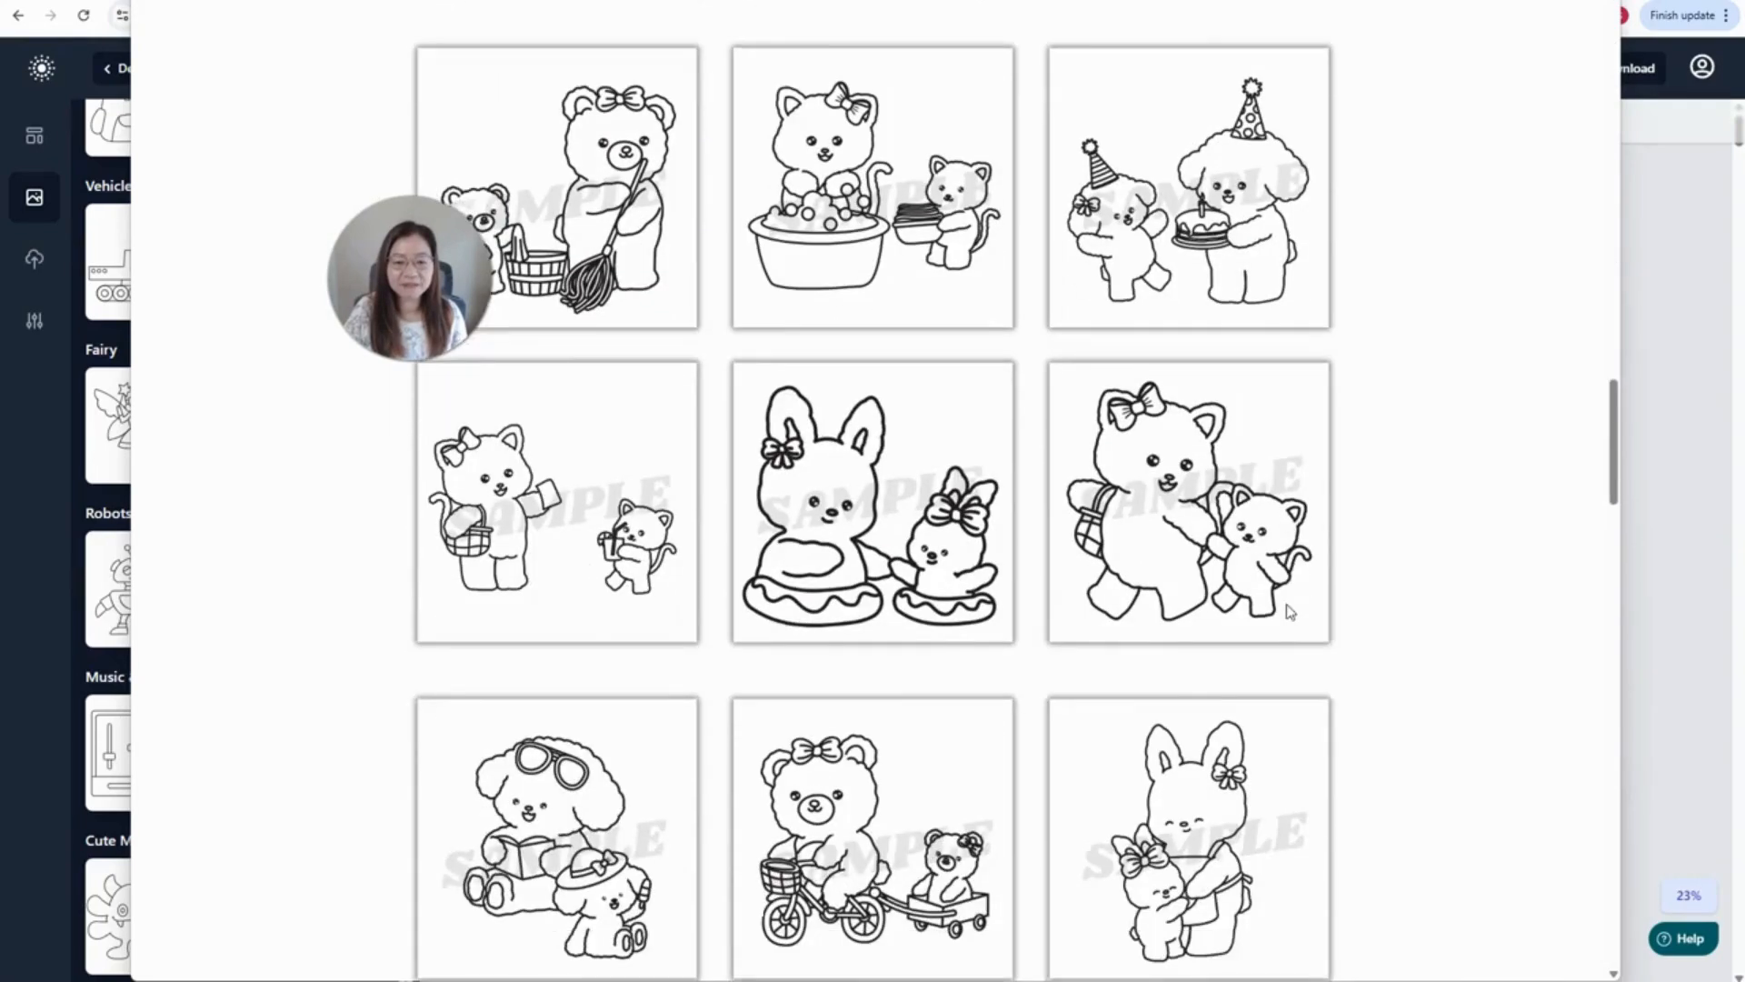
scroll(1289, 611, "down", 12)
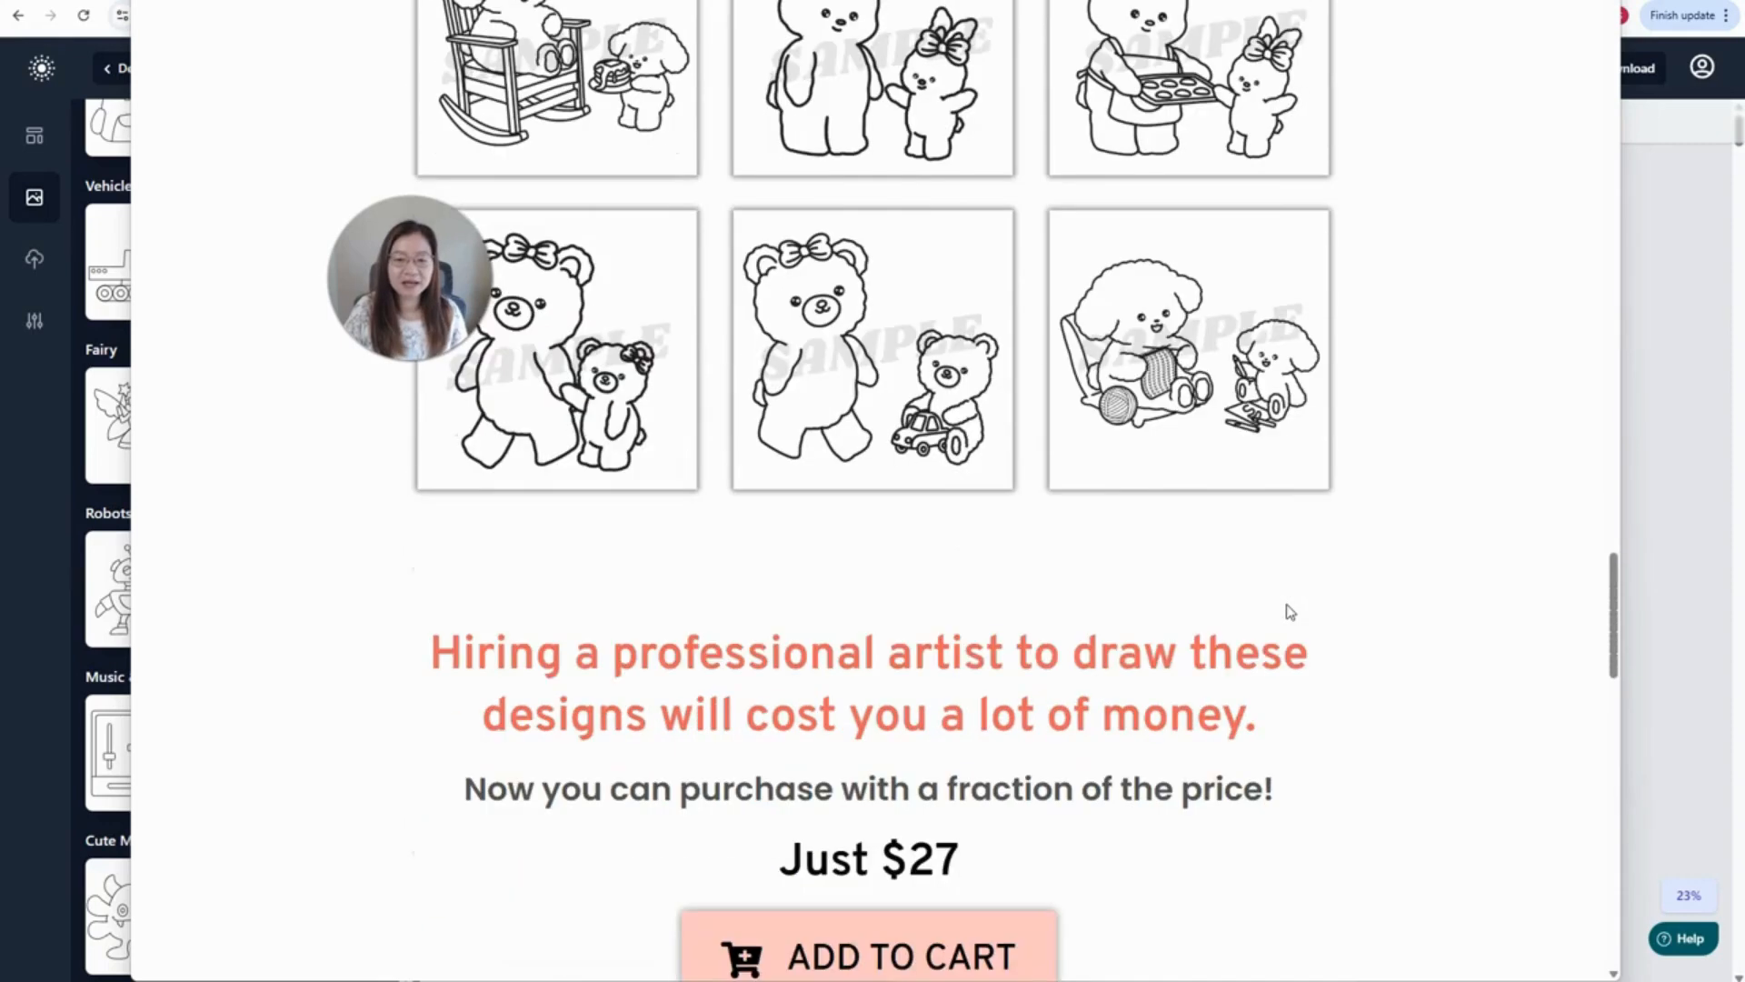
scroll(1289, 611, "up", 2)
scroll(1290, 612, "down", 4)
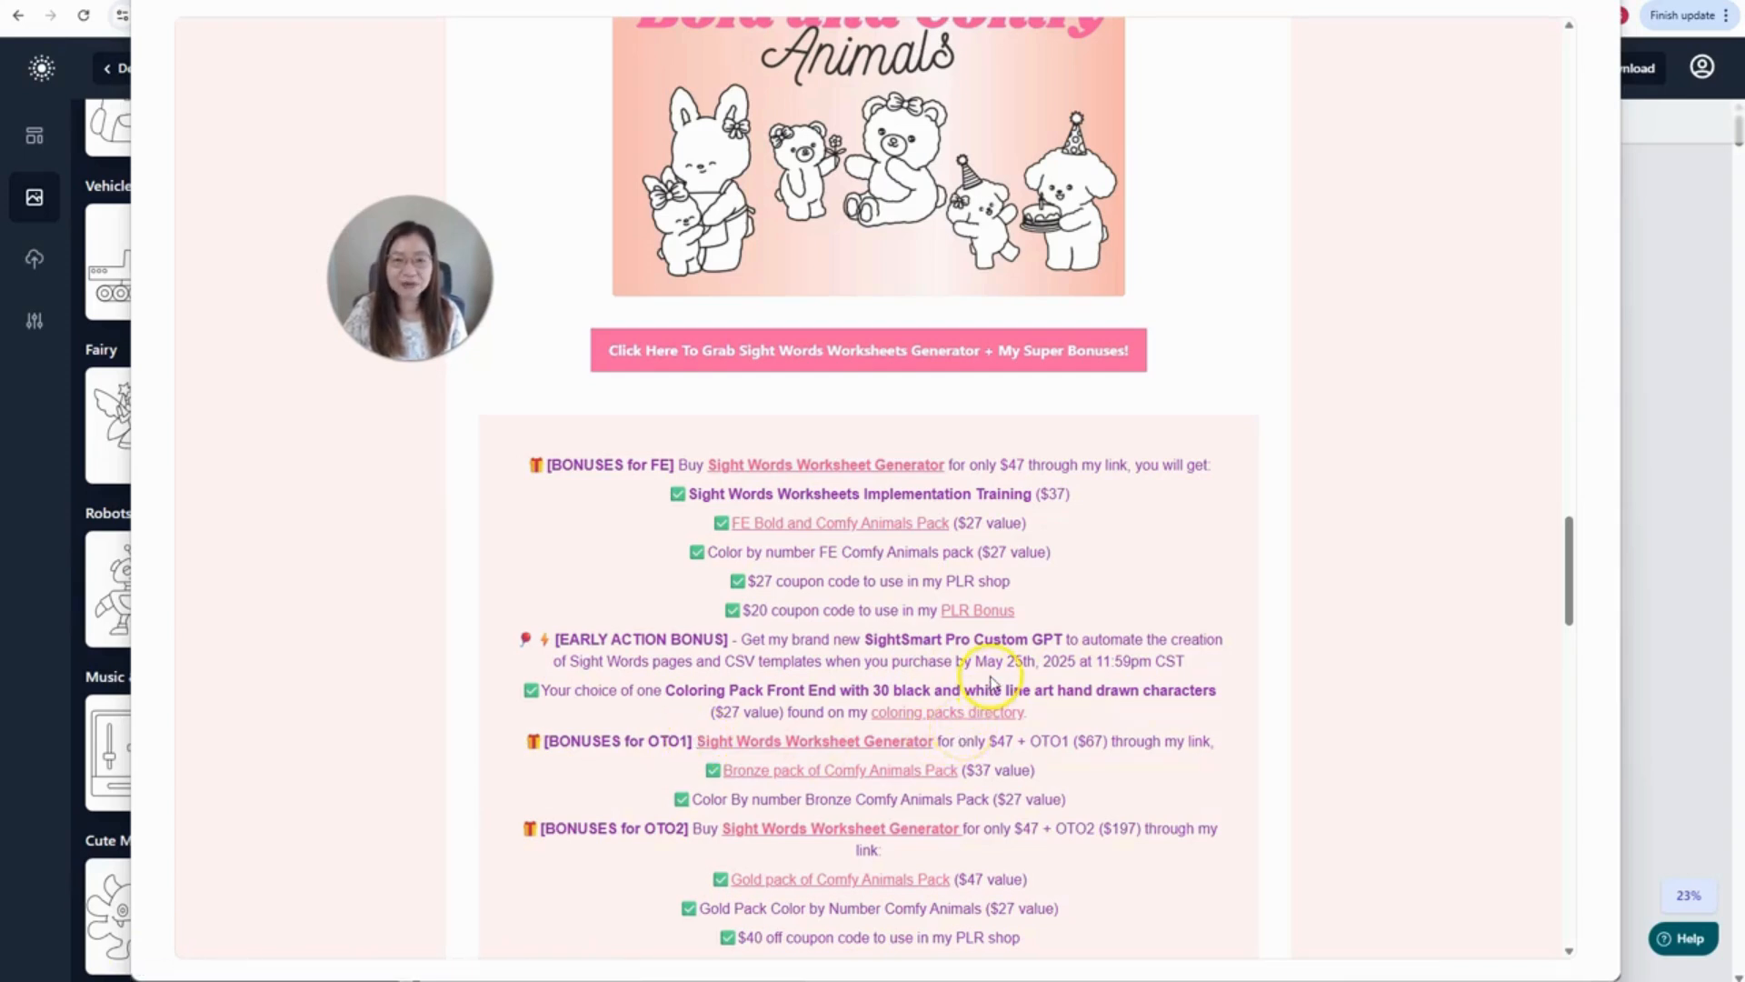
- Scroll the bonus list and open the SightSmart Pro Custom GPT from its promo image
scroll(1424, 500, "up", 15)
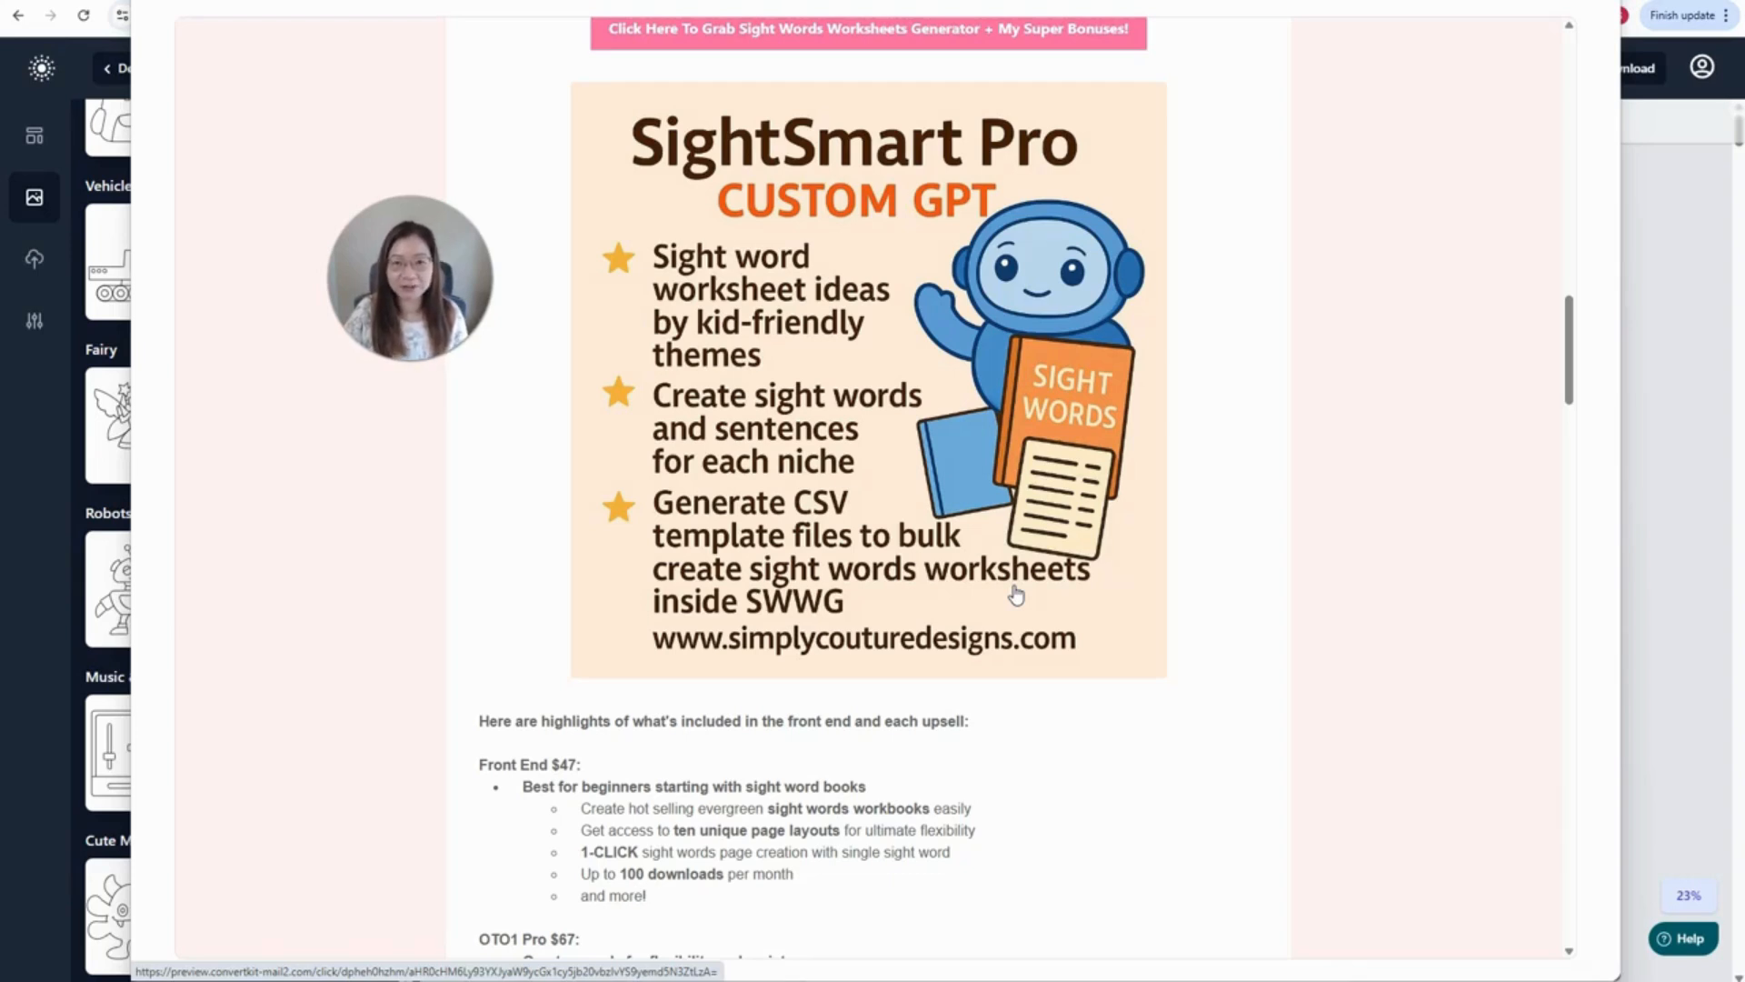
left_click(45, 728)
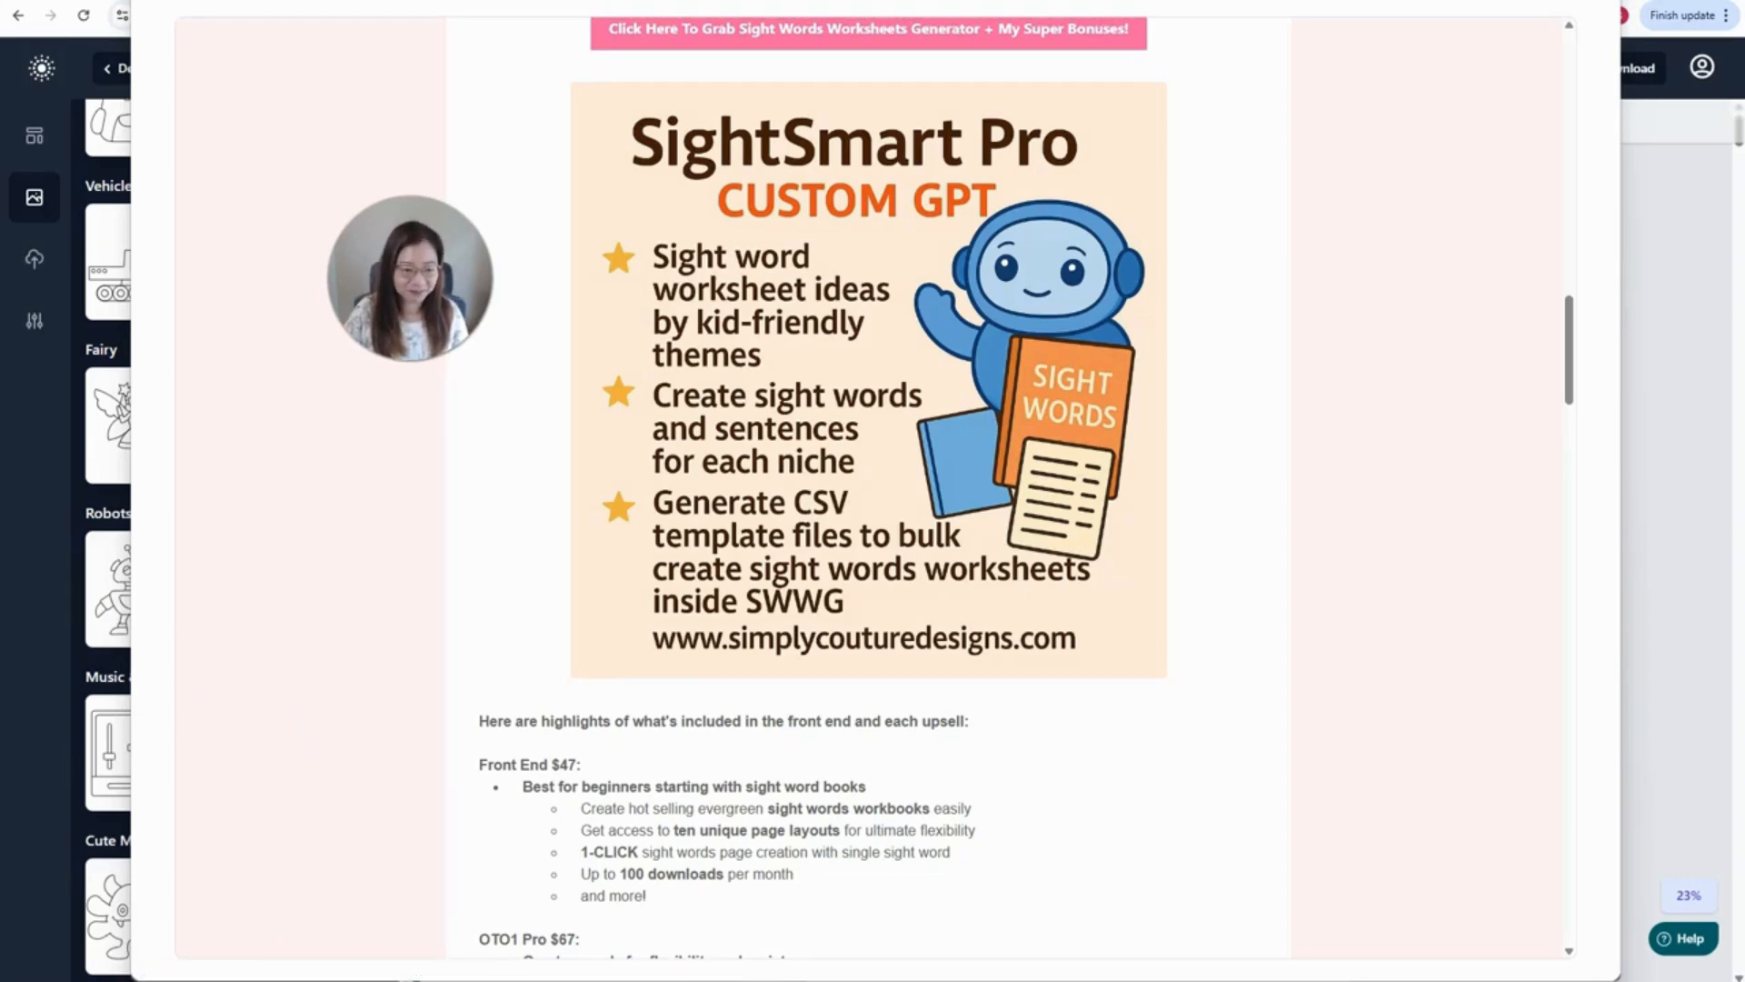
left_click(606, 664)
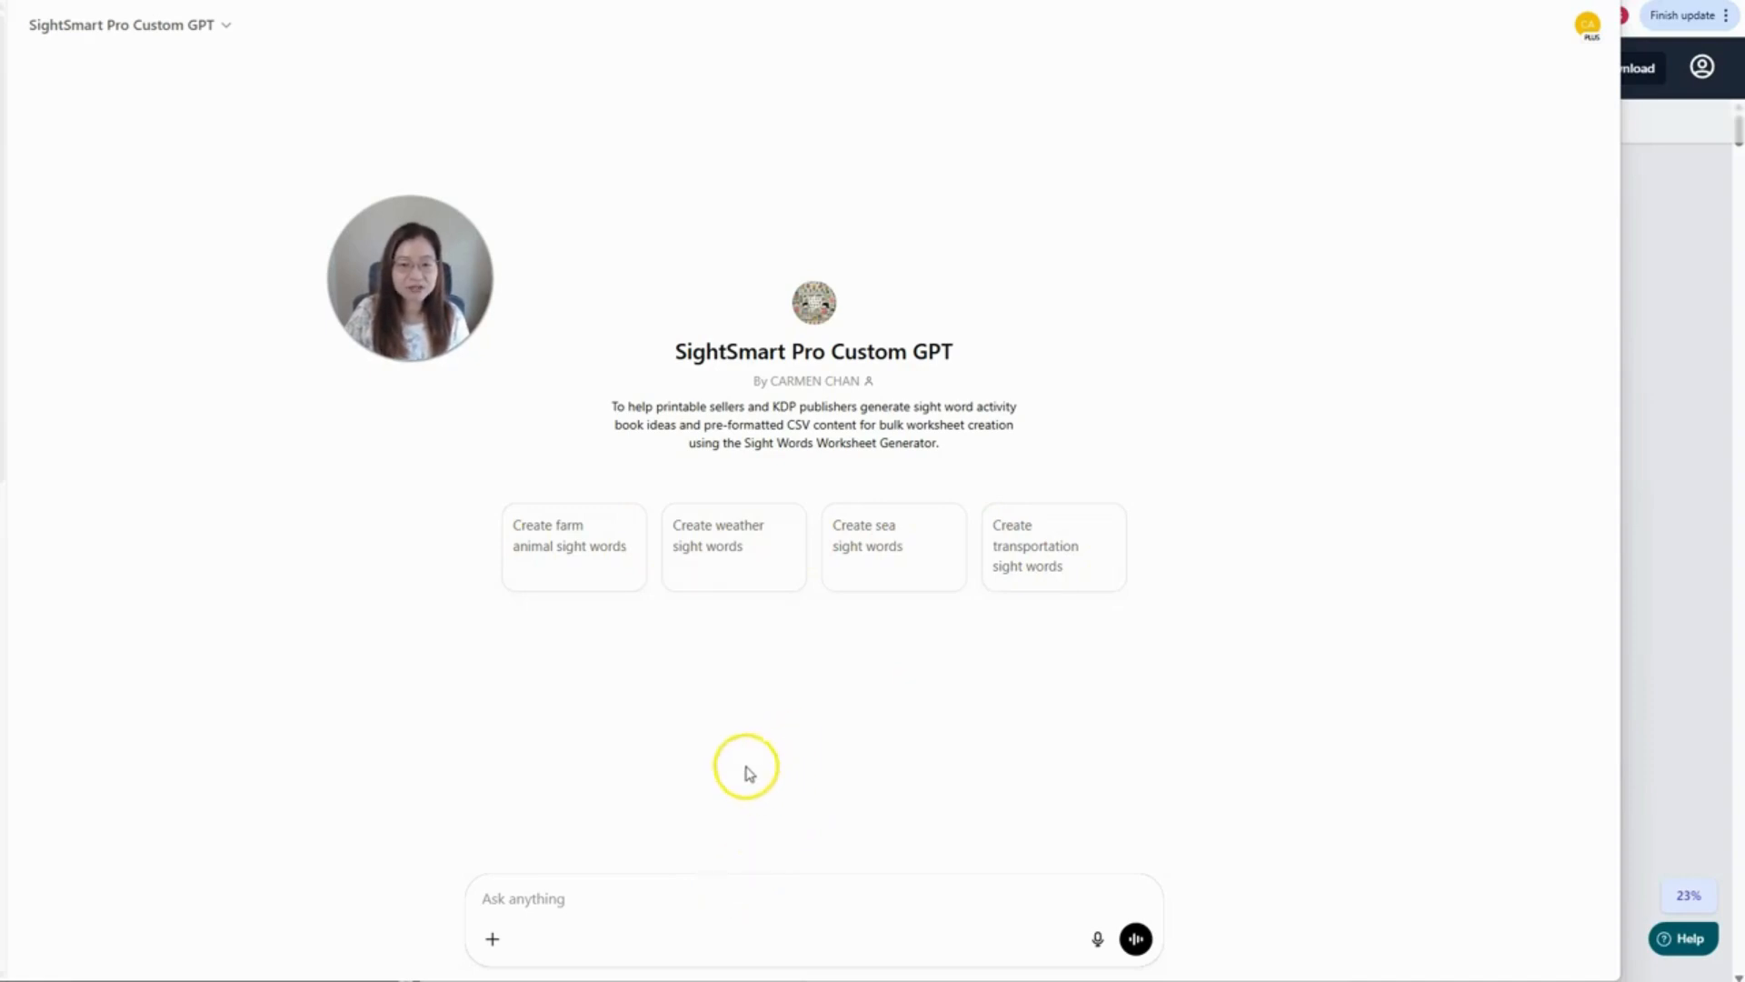
- Generate the Weather Wonders set of rain, sun, snow, wind and cloud, five sentences each
left_click(728, 584)
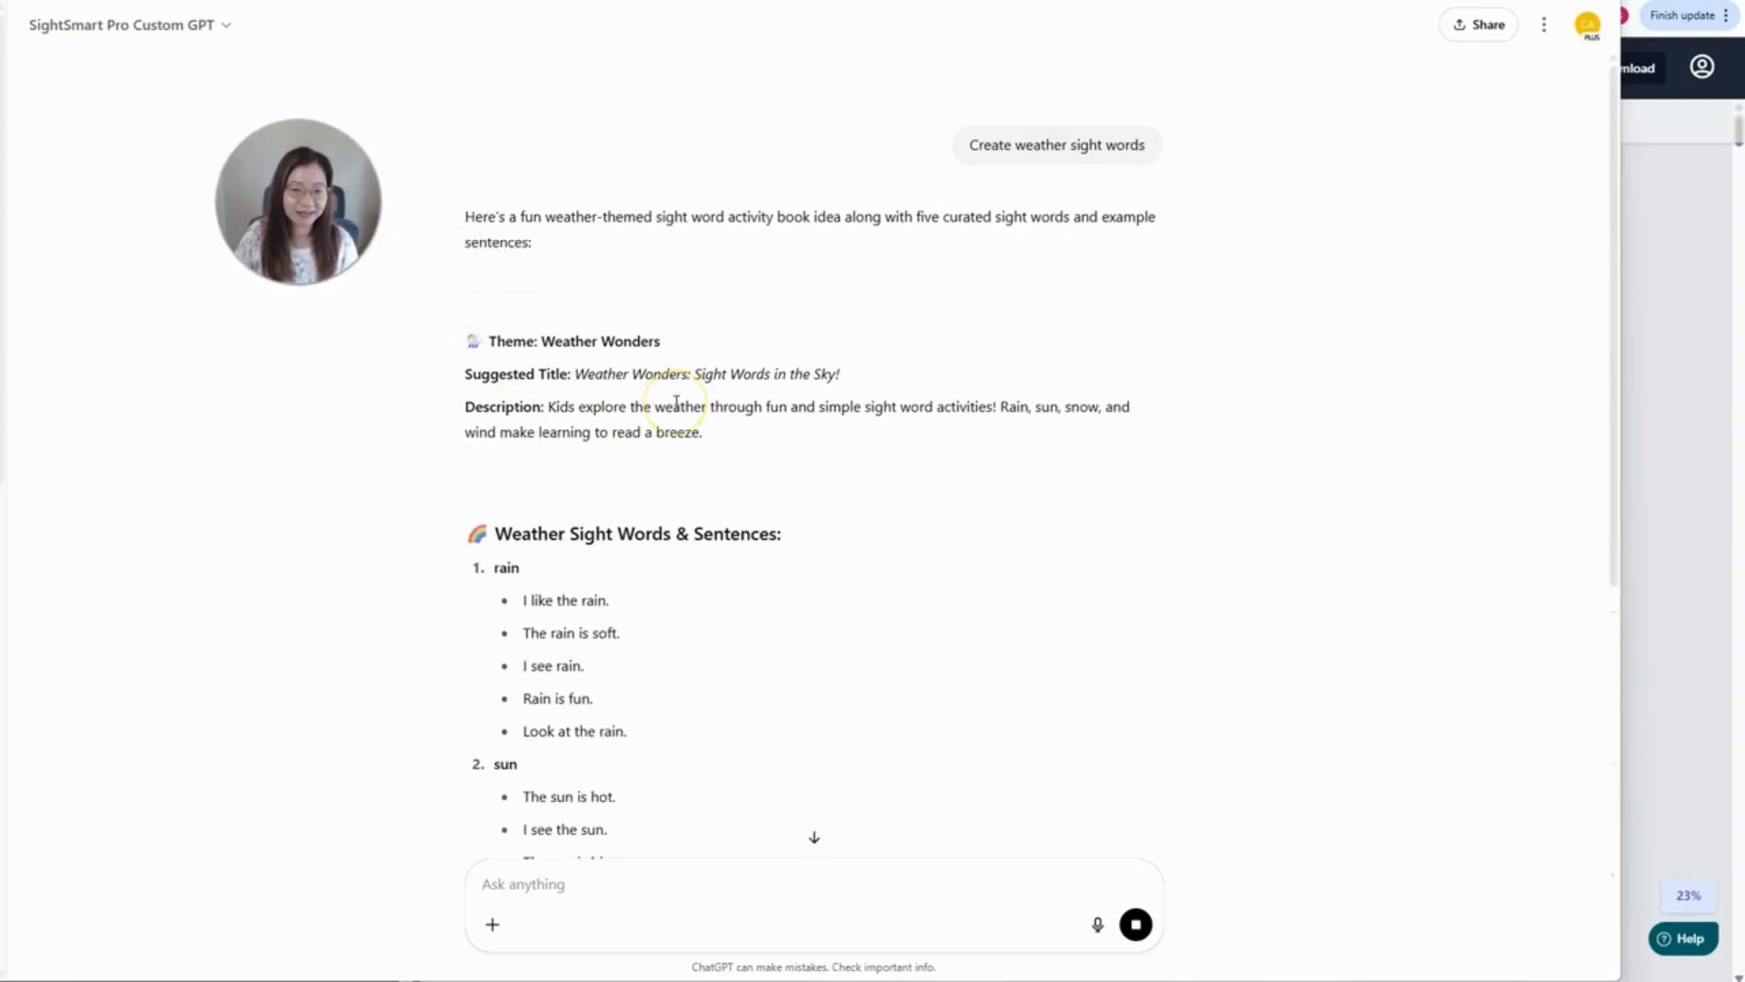
scroll(637, 573, "down", 1)
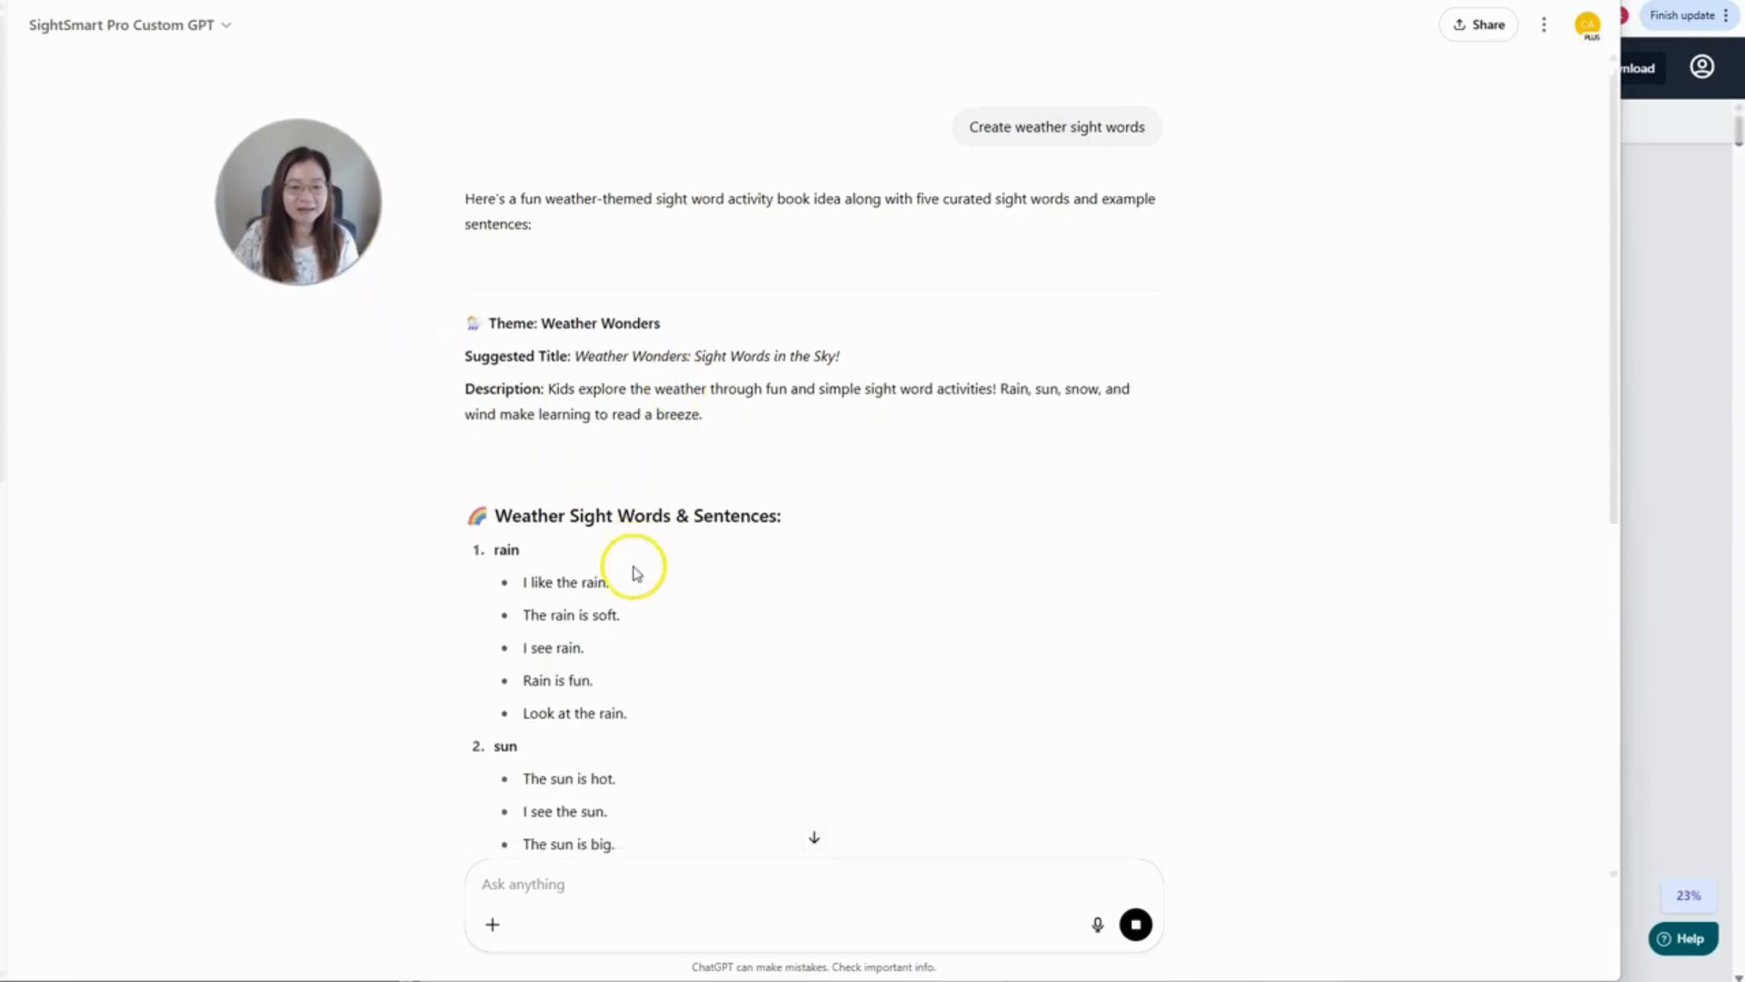
scroll(637, 574, "down", 3)
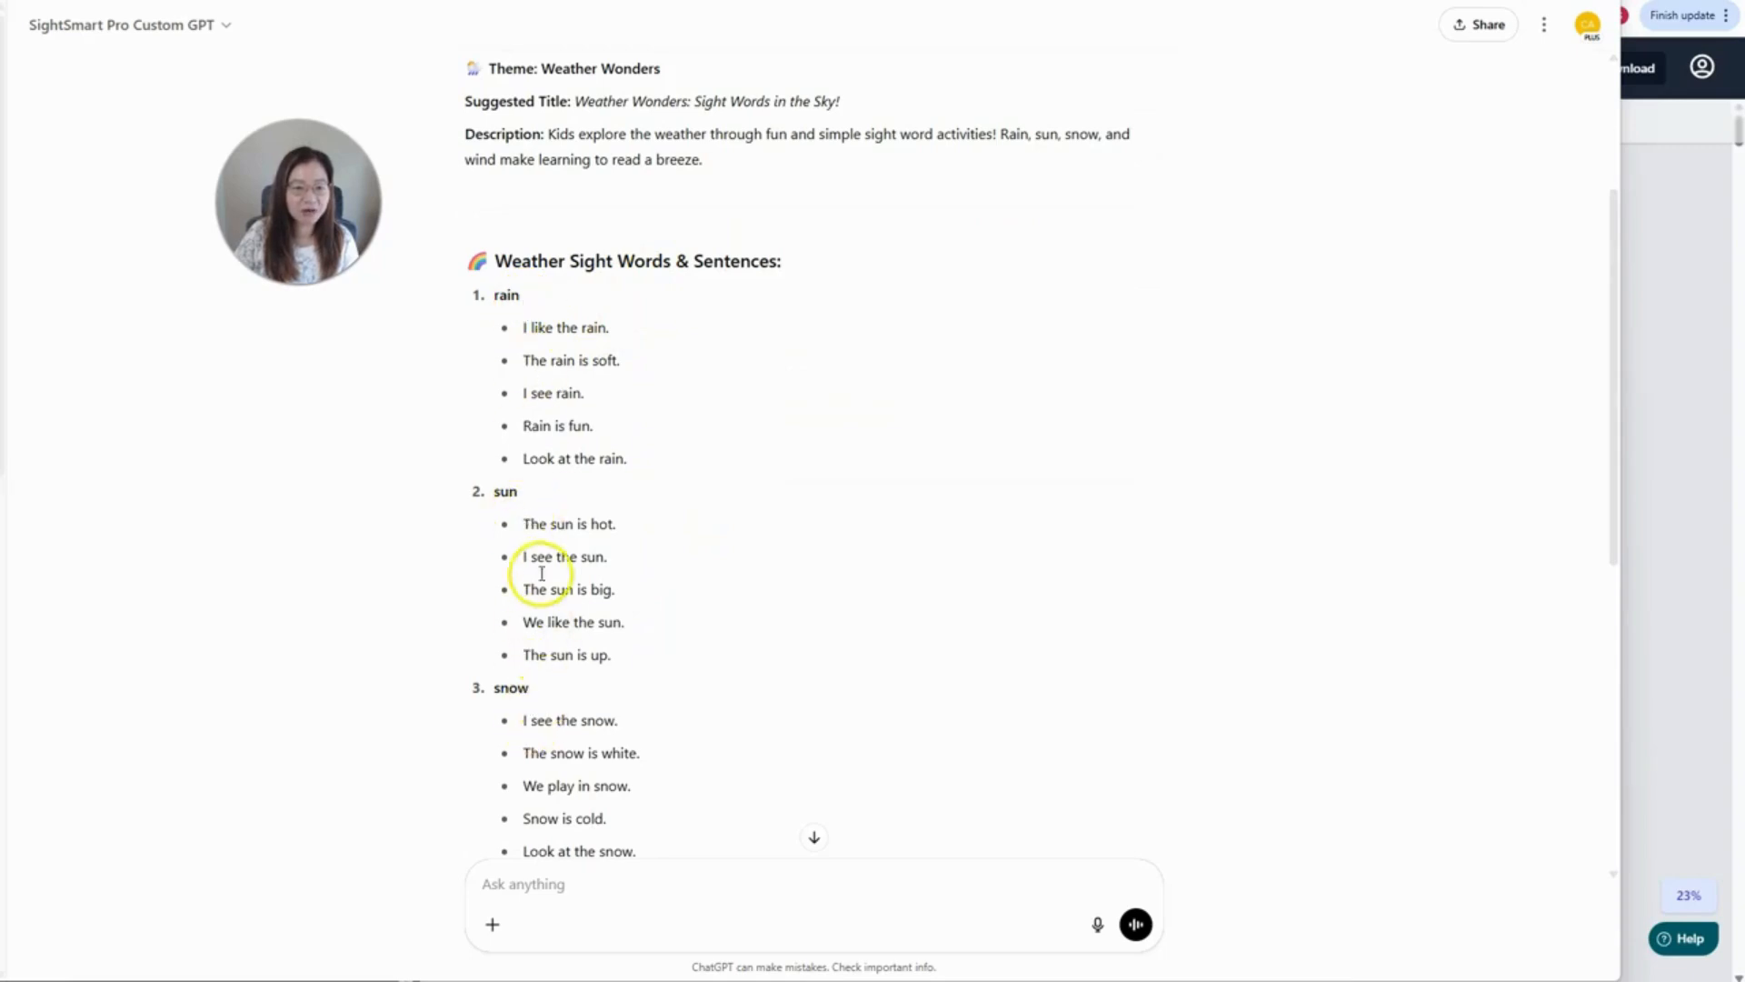
scroll(542, 573, "down", 2)
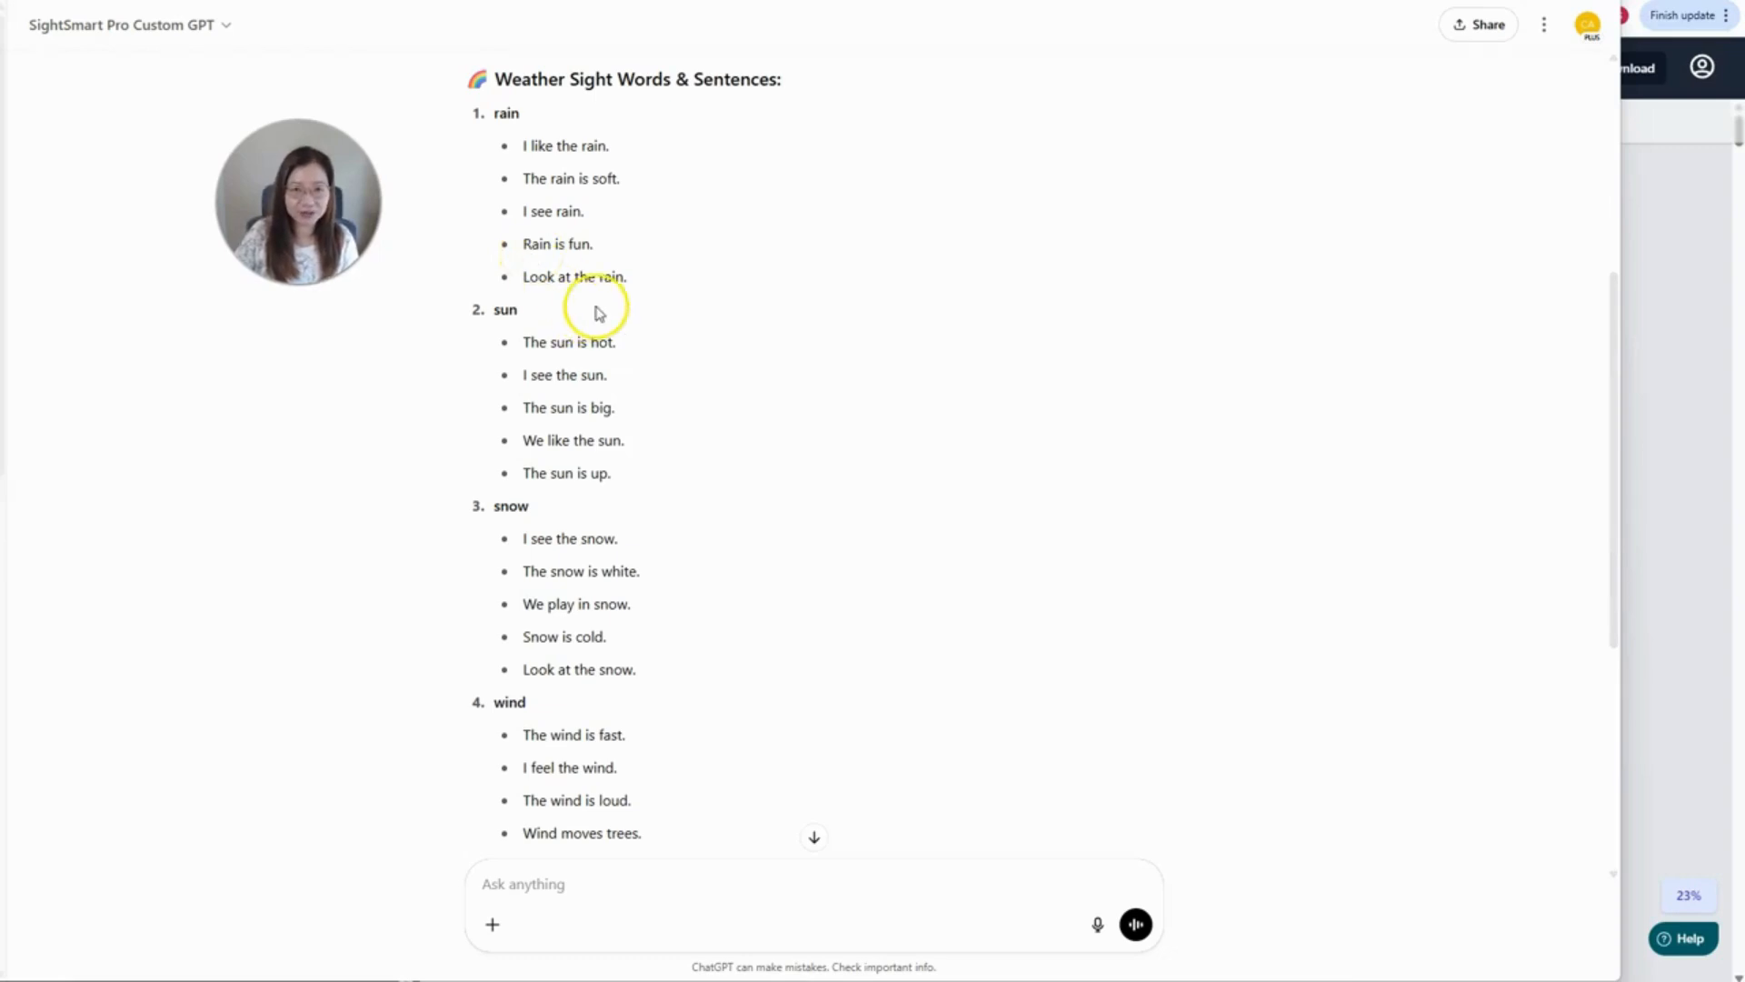
scroll(616, 429, "down", 5)
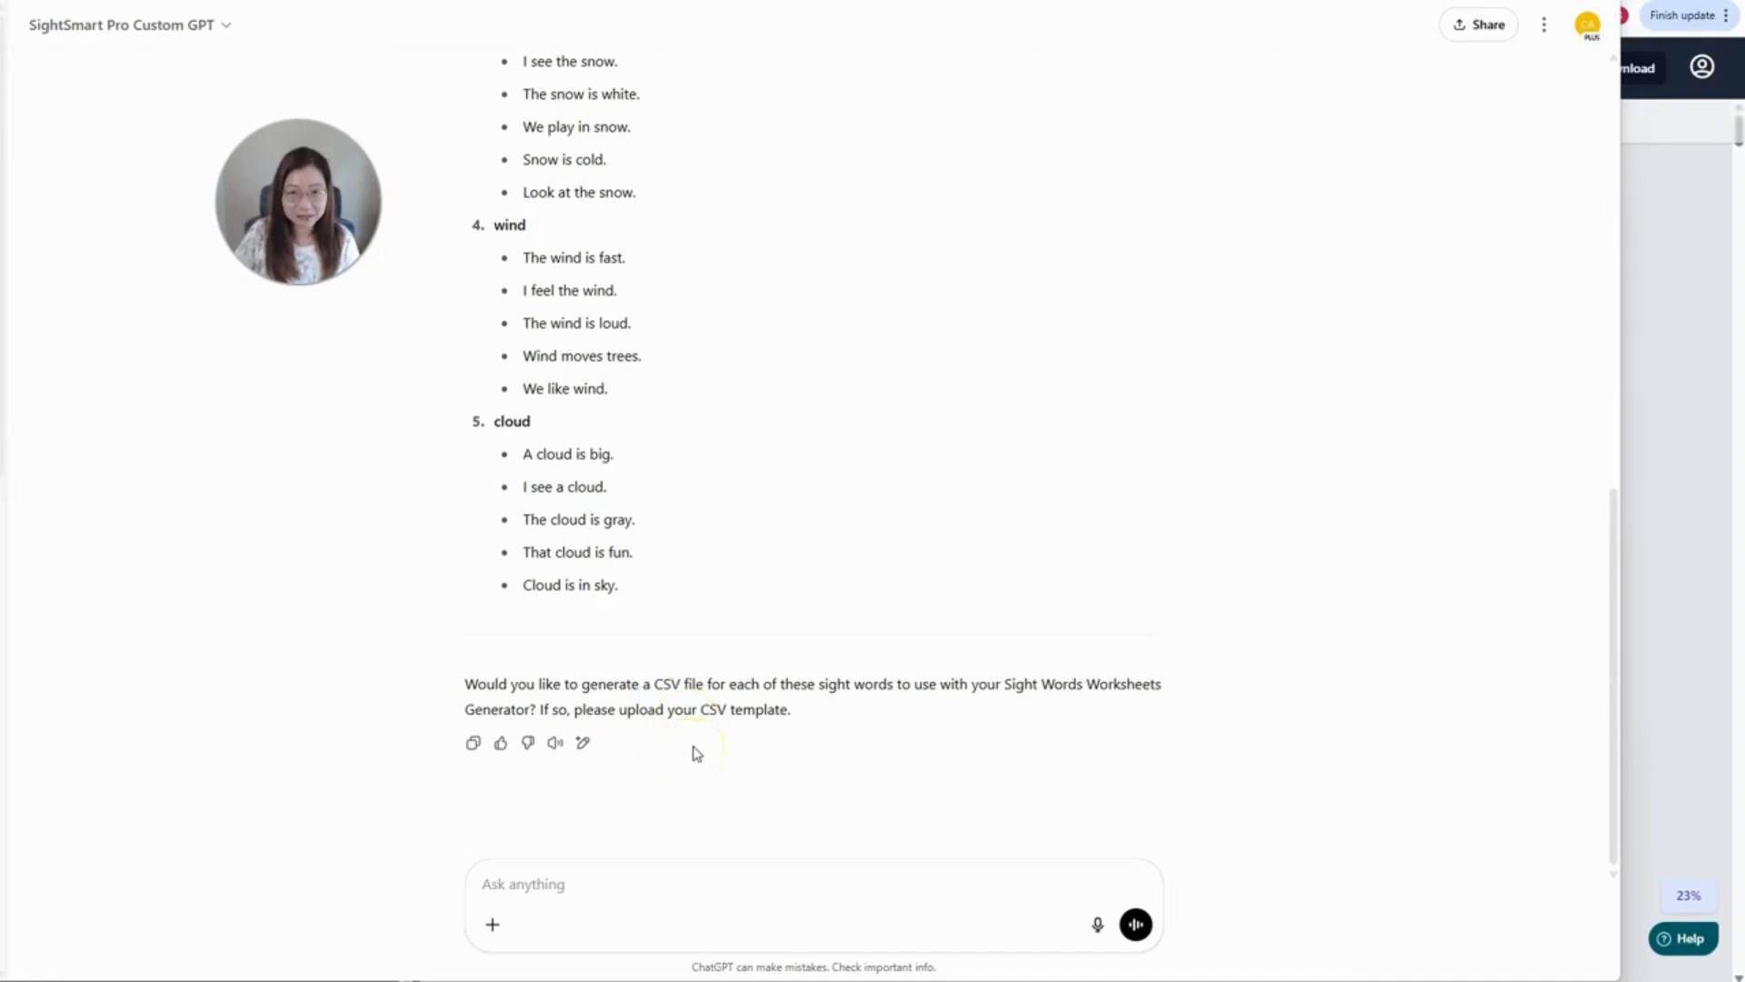
scroll(709, 343, "up", 8)
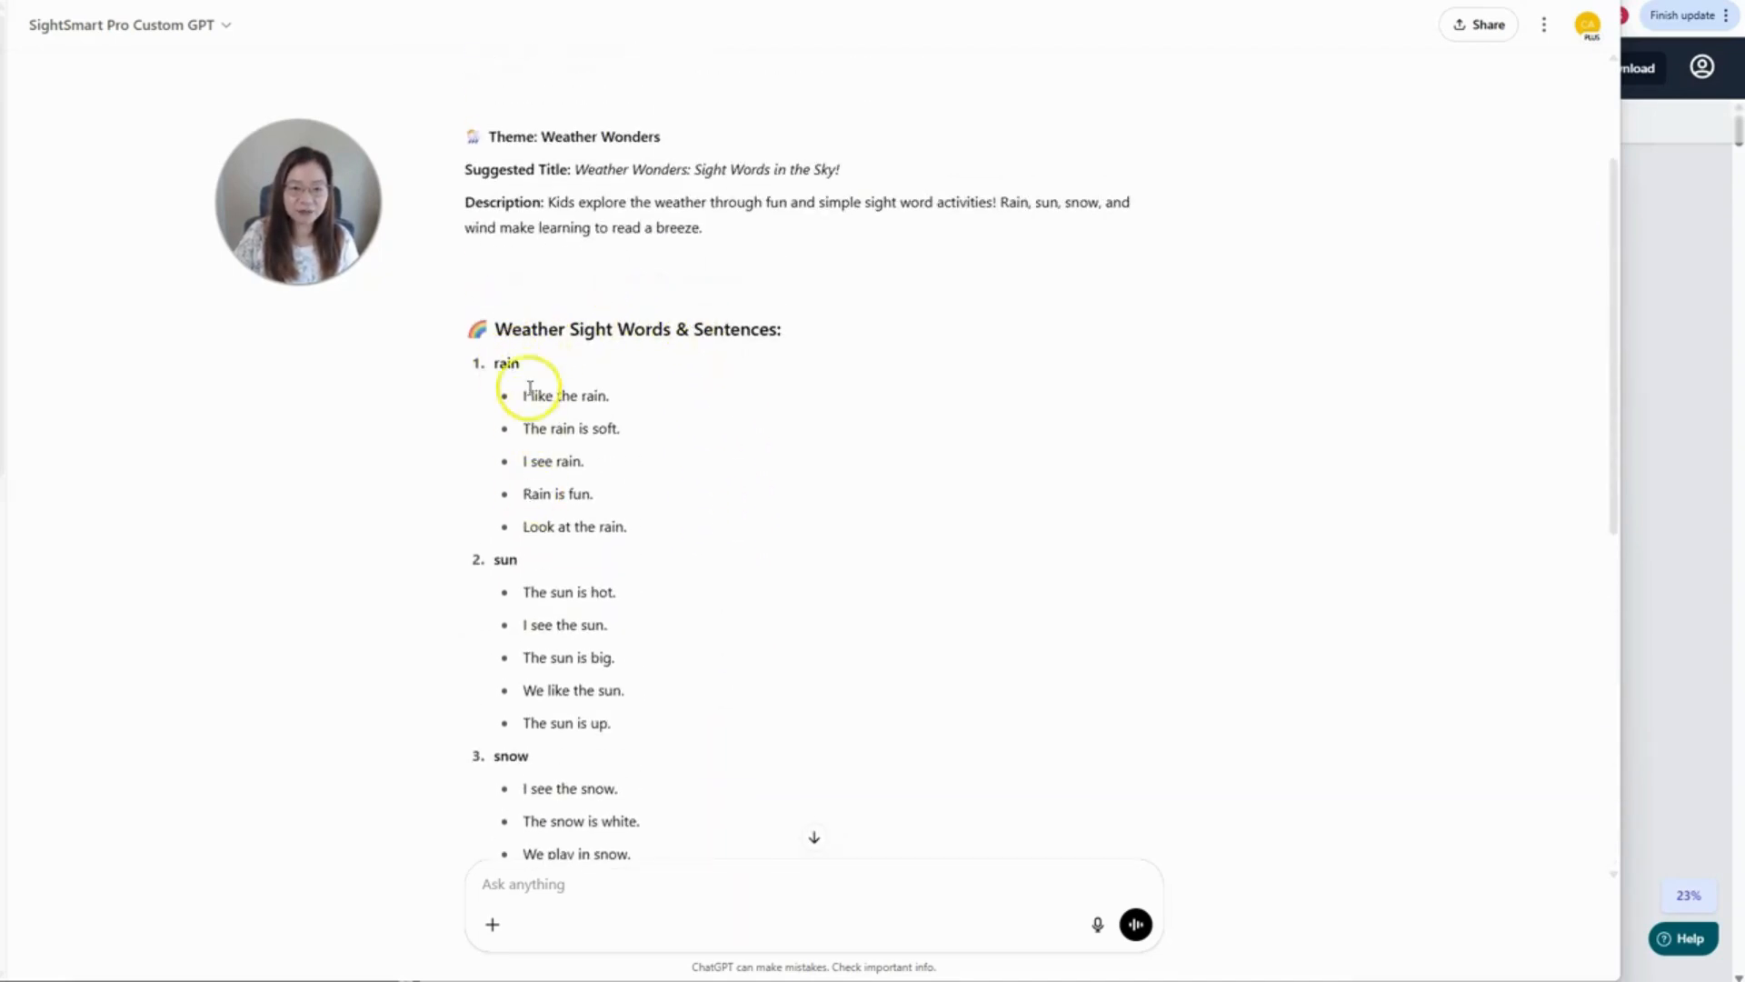
scroll(832, 741, "down", 8)
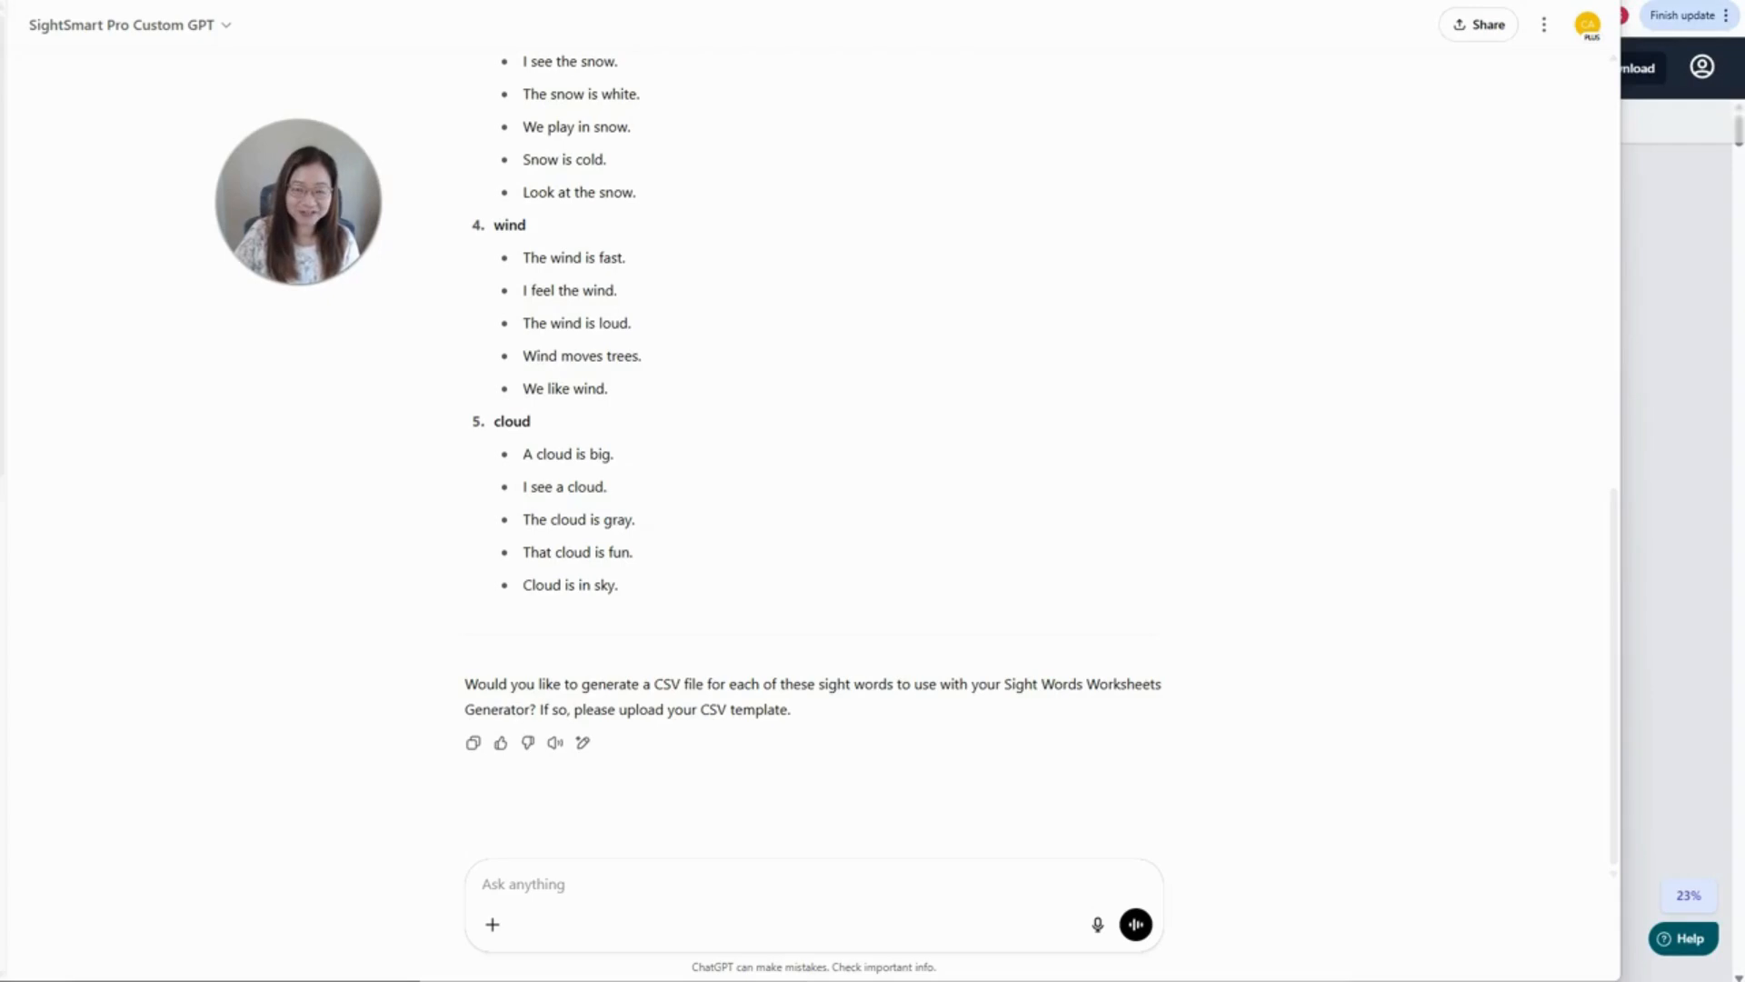
- Attach the CSV template and send it to the SightSmart Pro GPT
left_click_drag(794, 701, 721, 918)
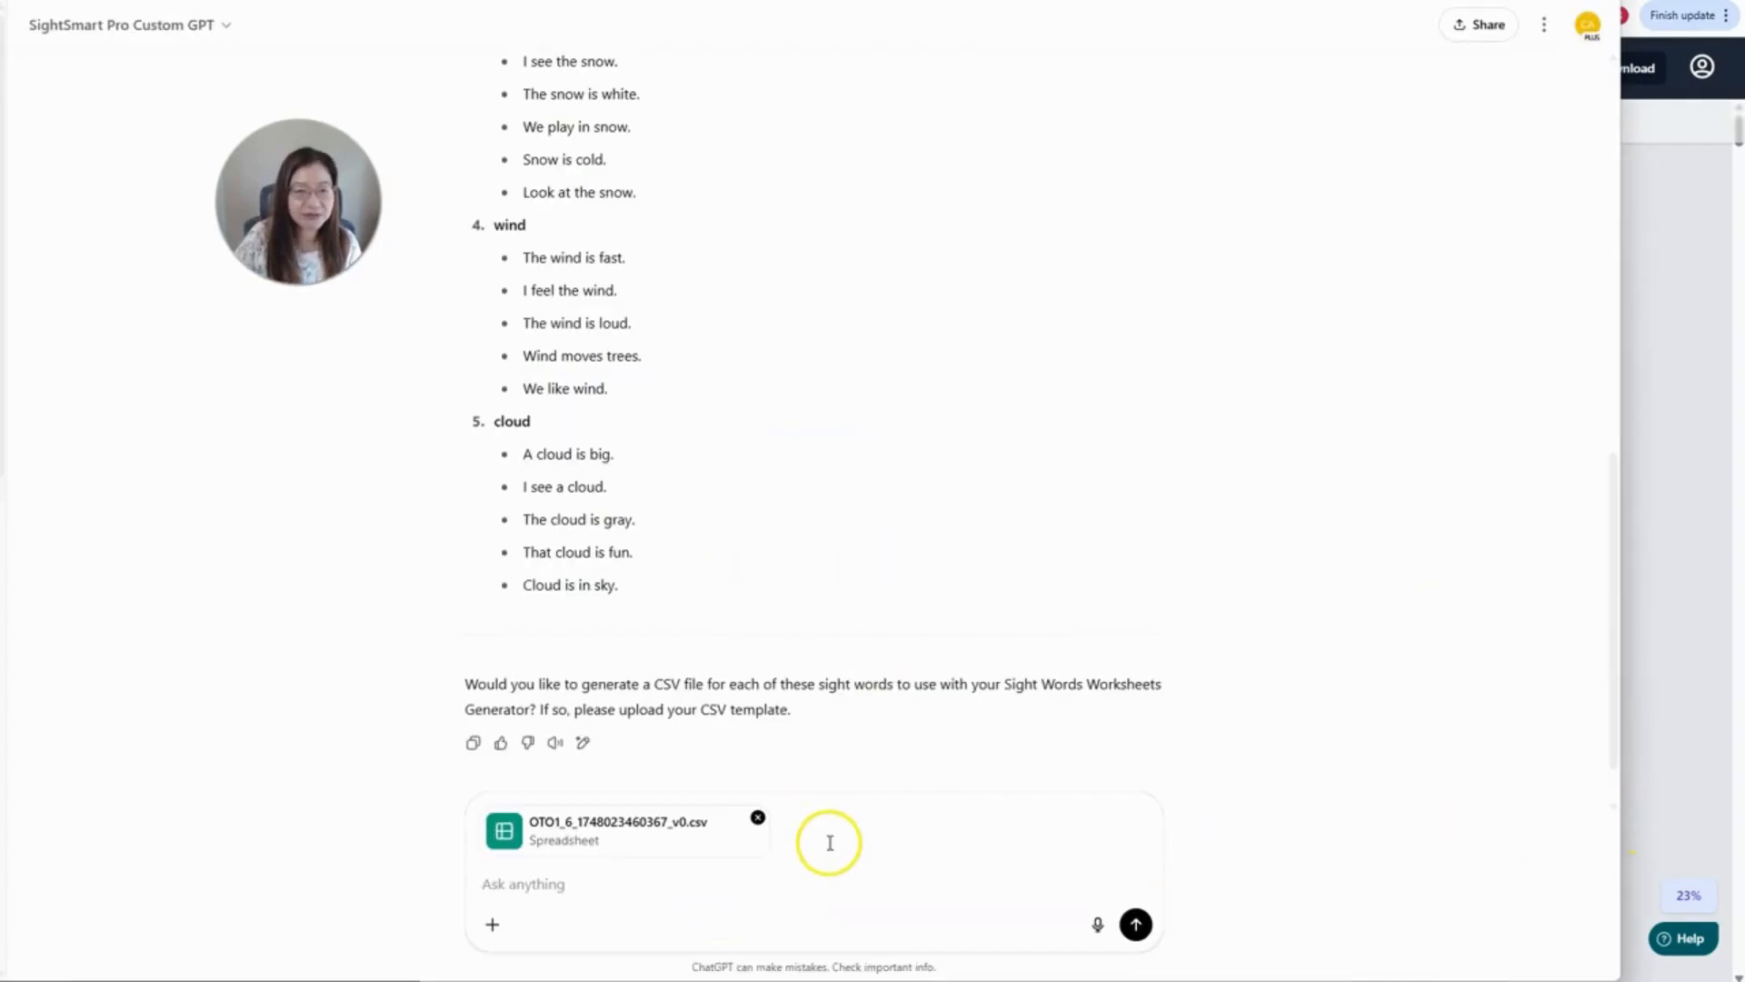
left_click(1135, 926)
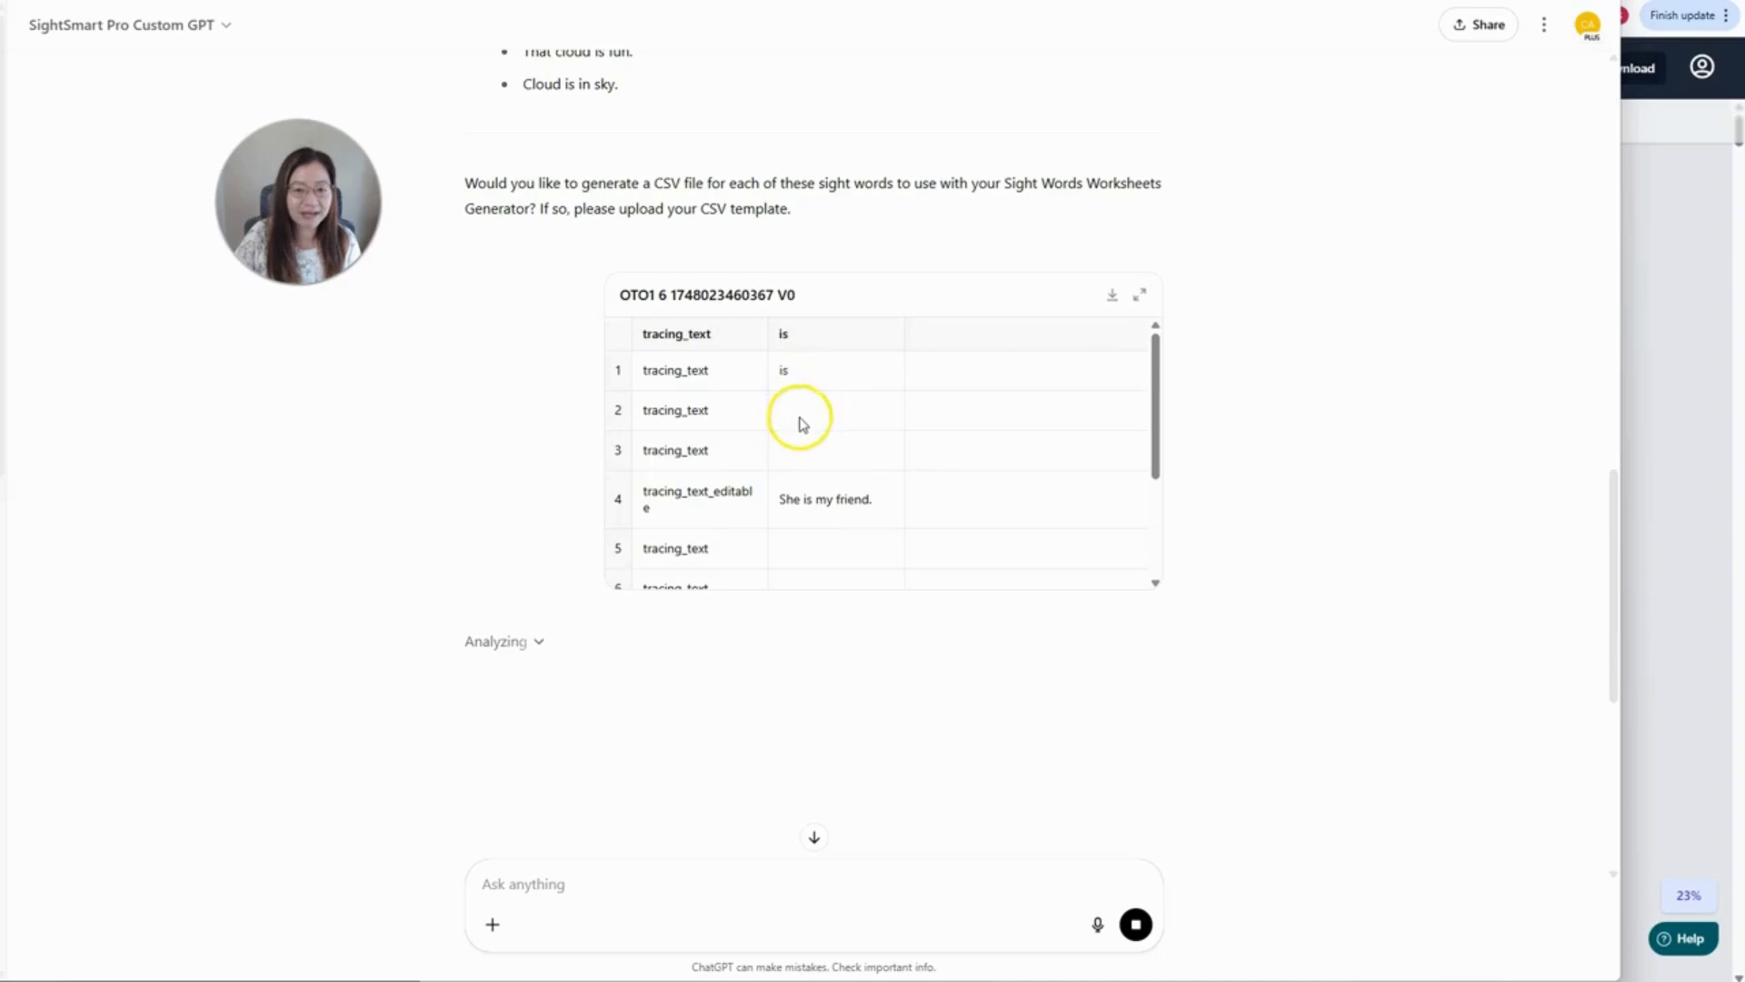
scroll(826, 445, "down", 1)
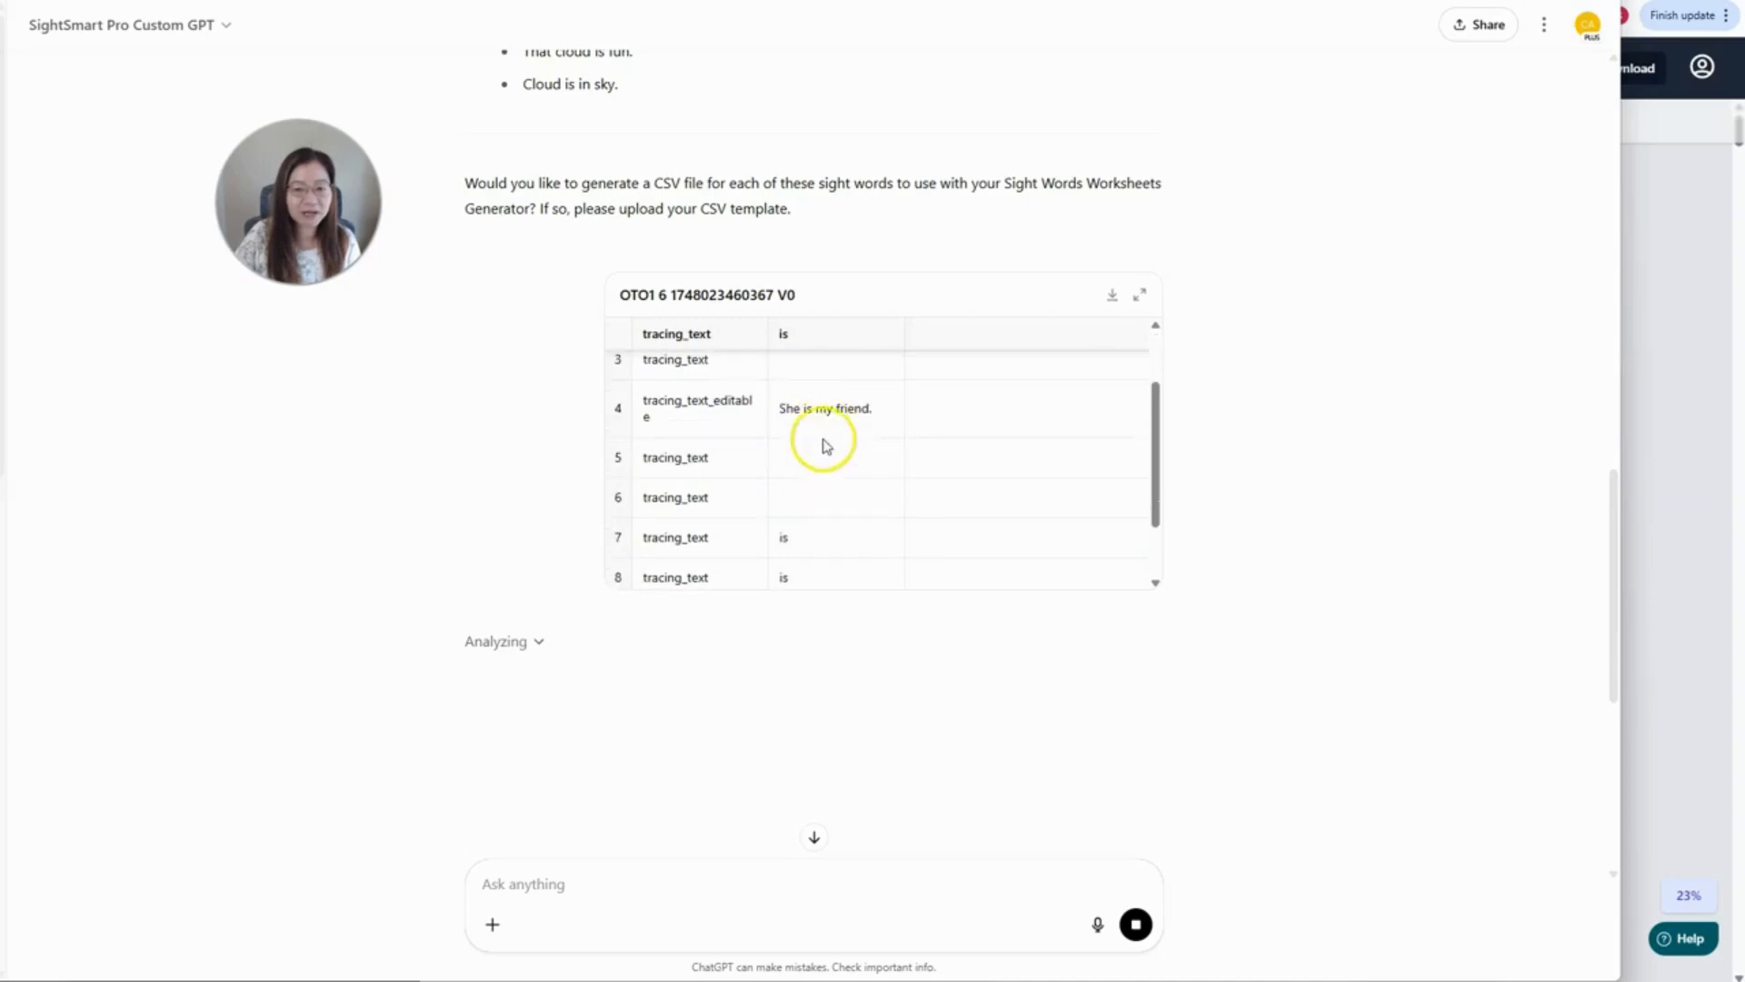
scroll(871, 443, "down", 1)
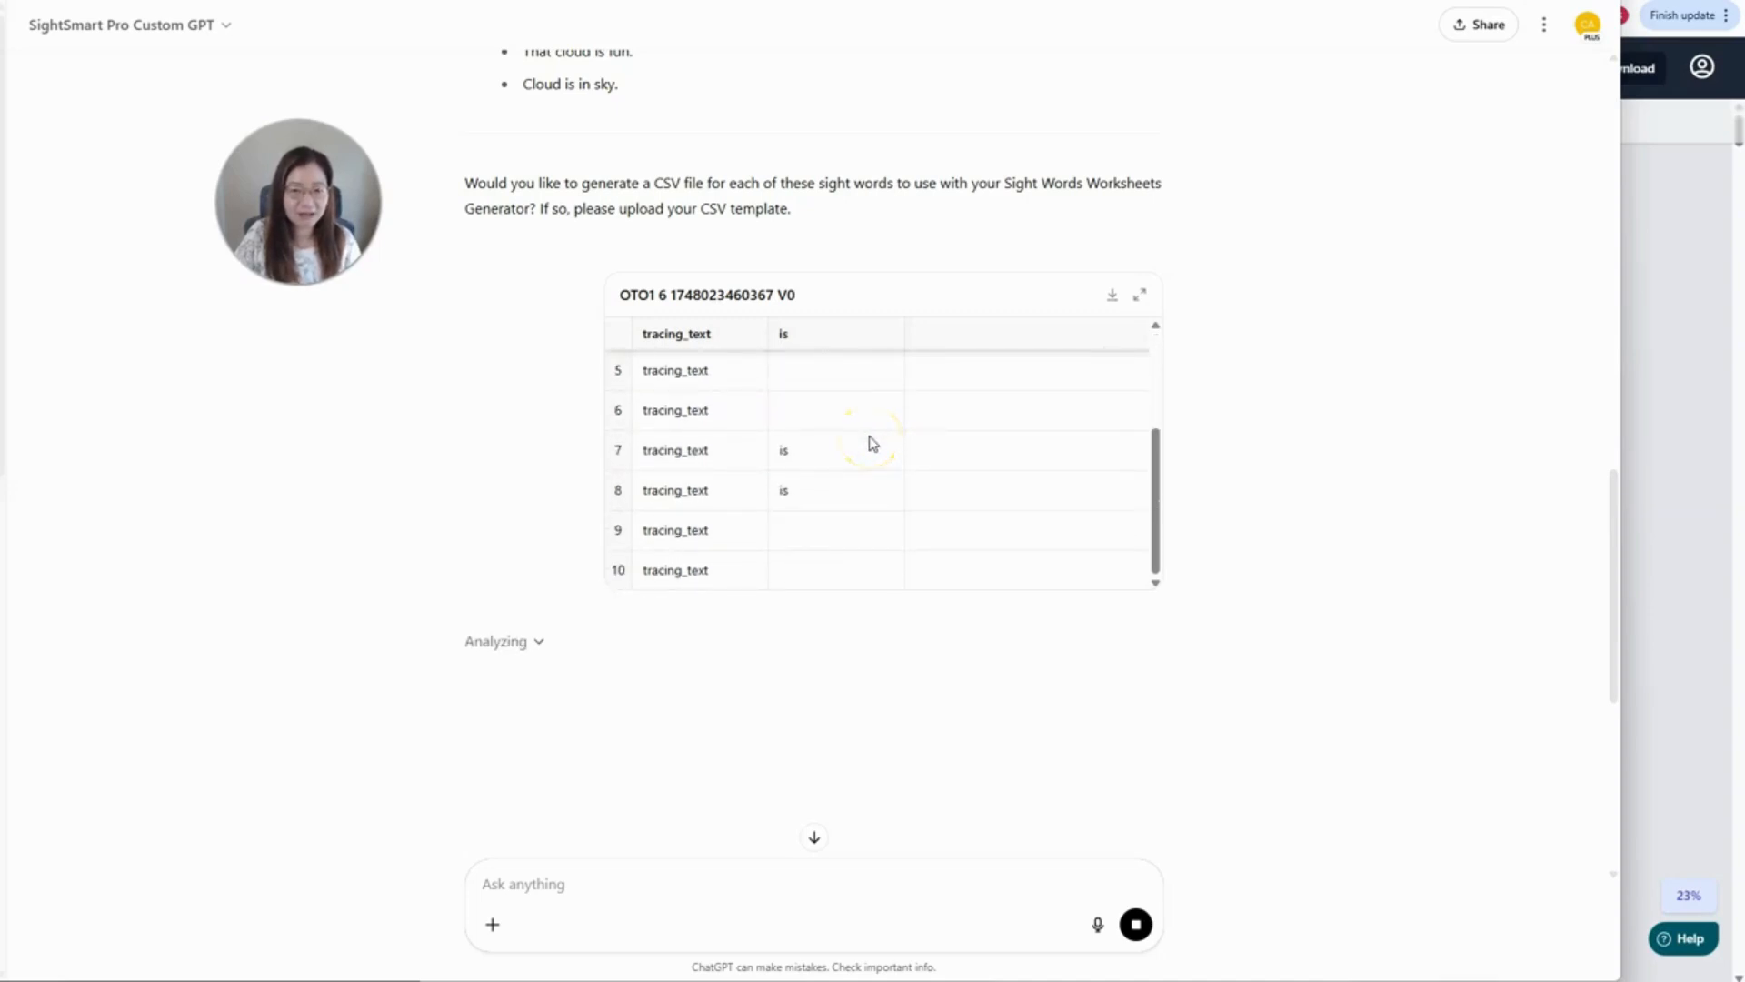
- Review the generated CSV download links, weather_sight_word_rain.csv through weather_sight_word_cloud.csv
left_click(1325, 455)
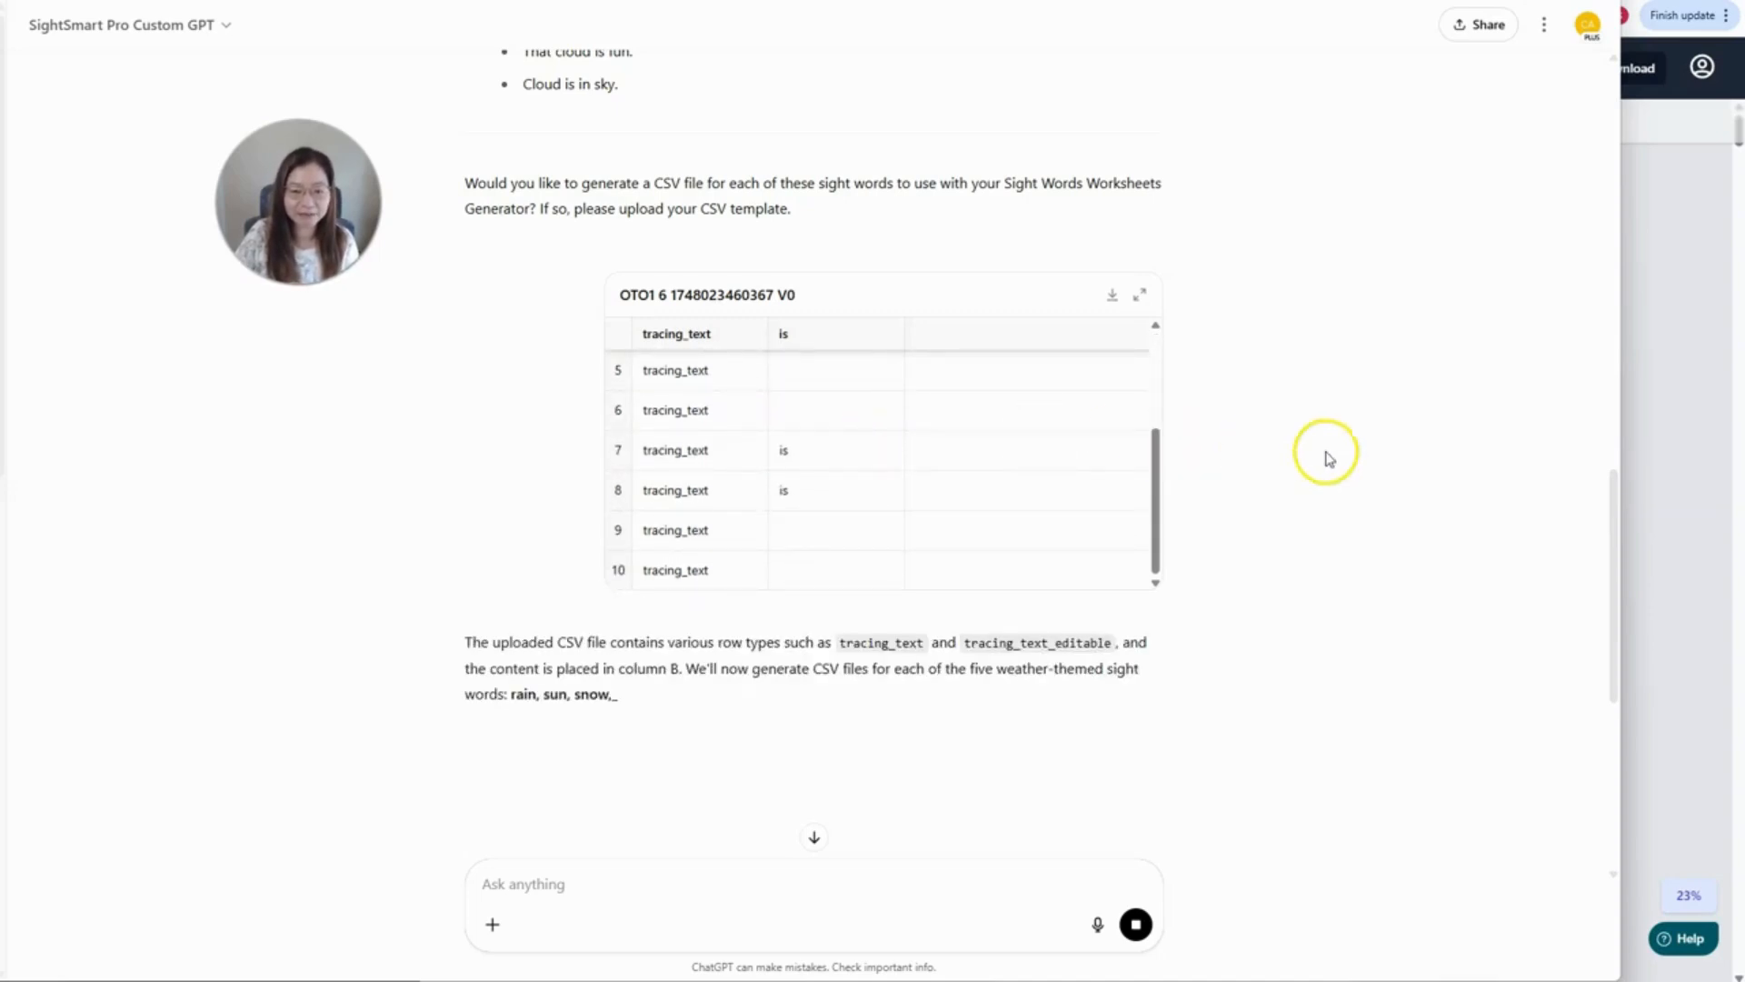
scroll(1327, 456, "down", 2)
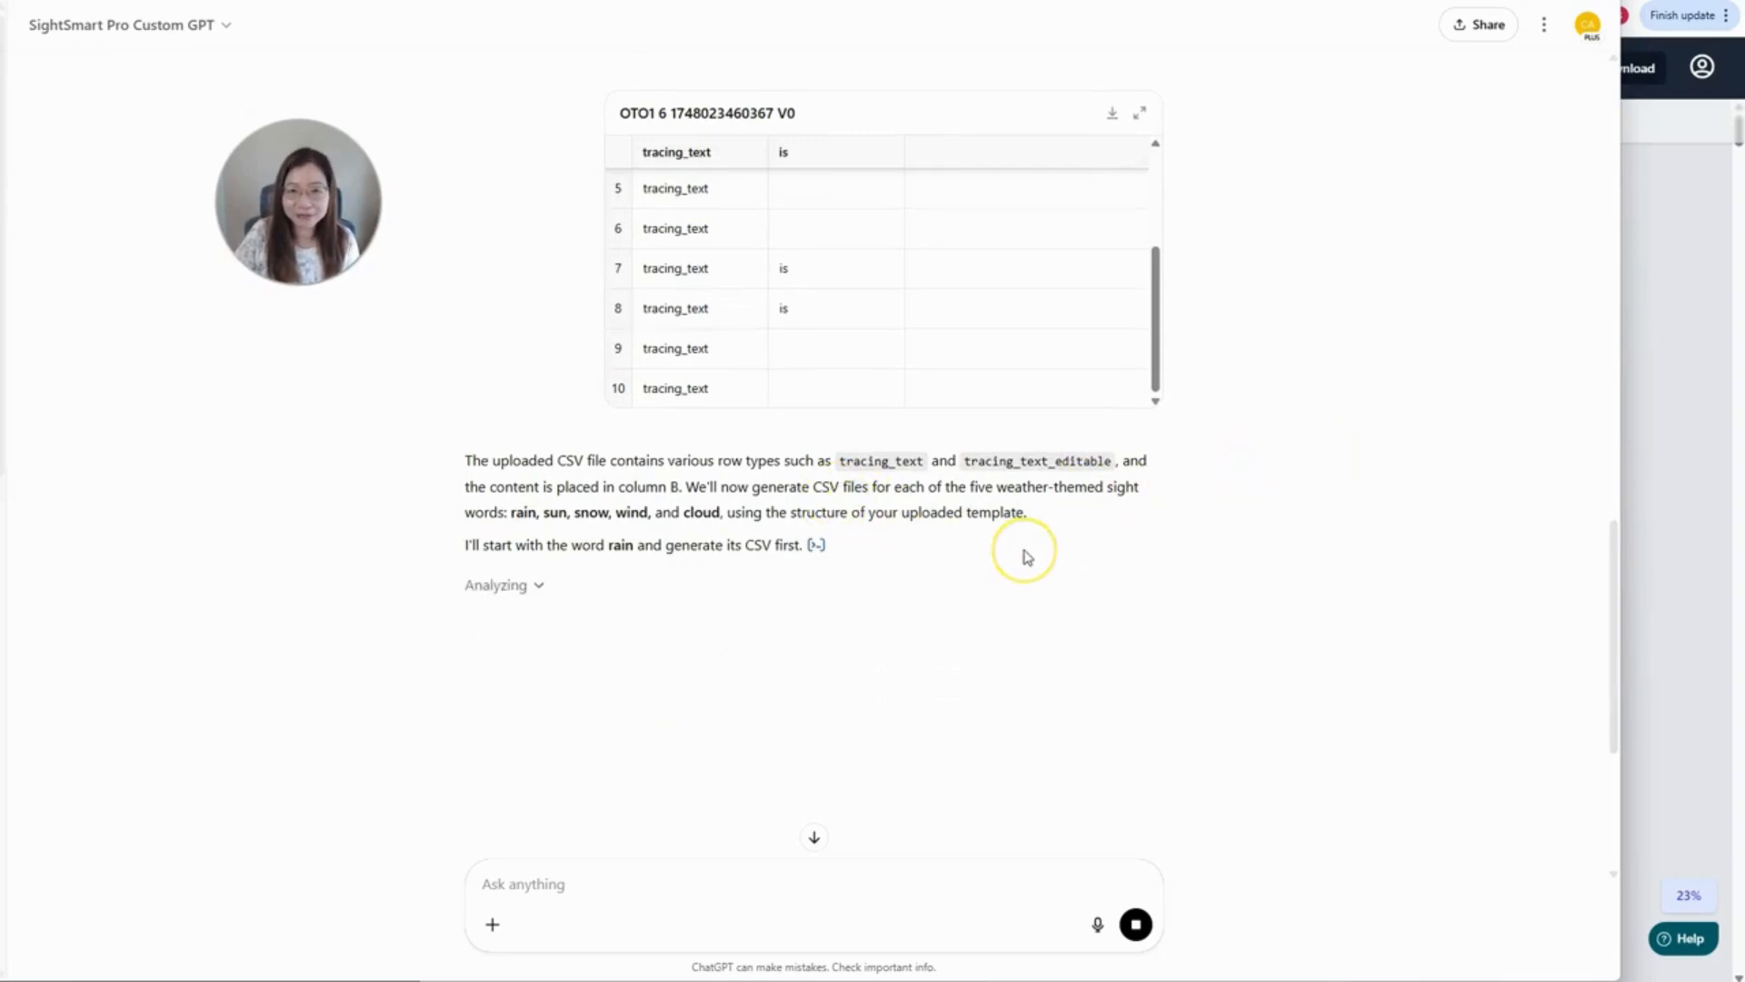
scroll(1027, 547, "up", 5)
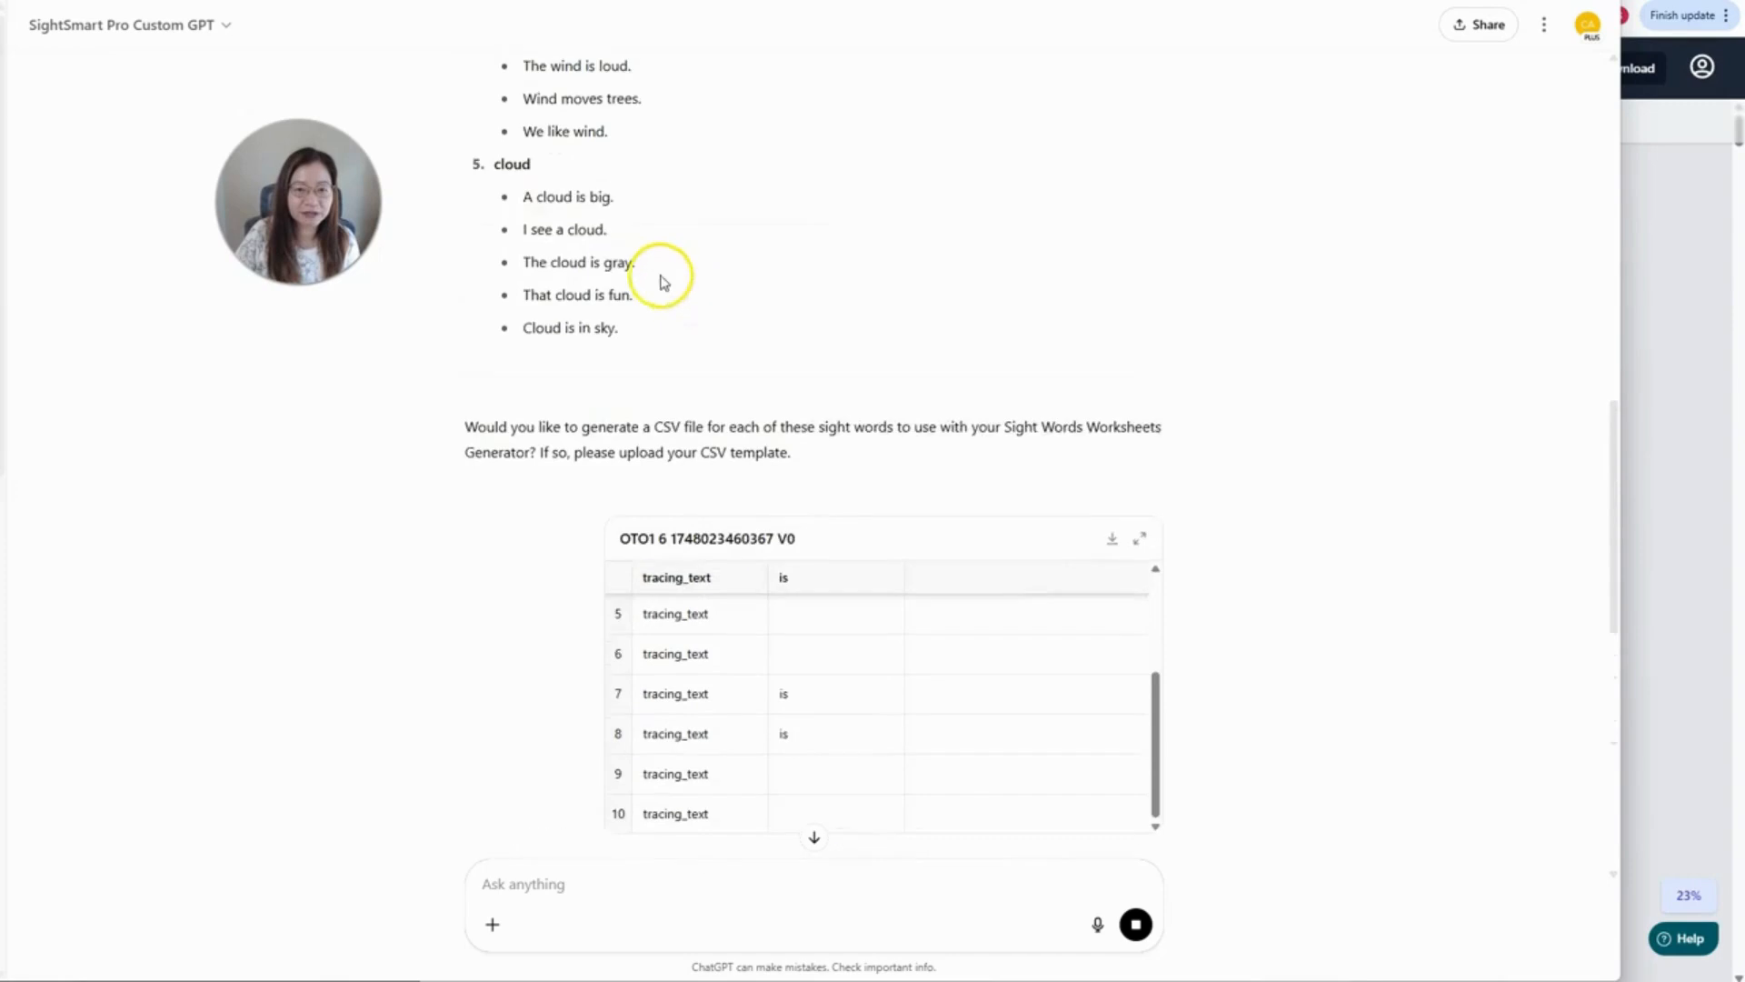
scroll(545, 195, "up", 5)
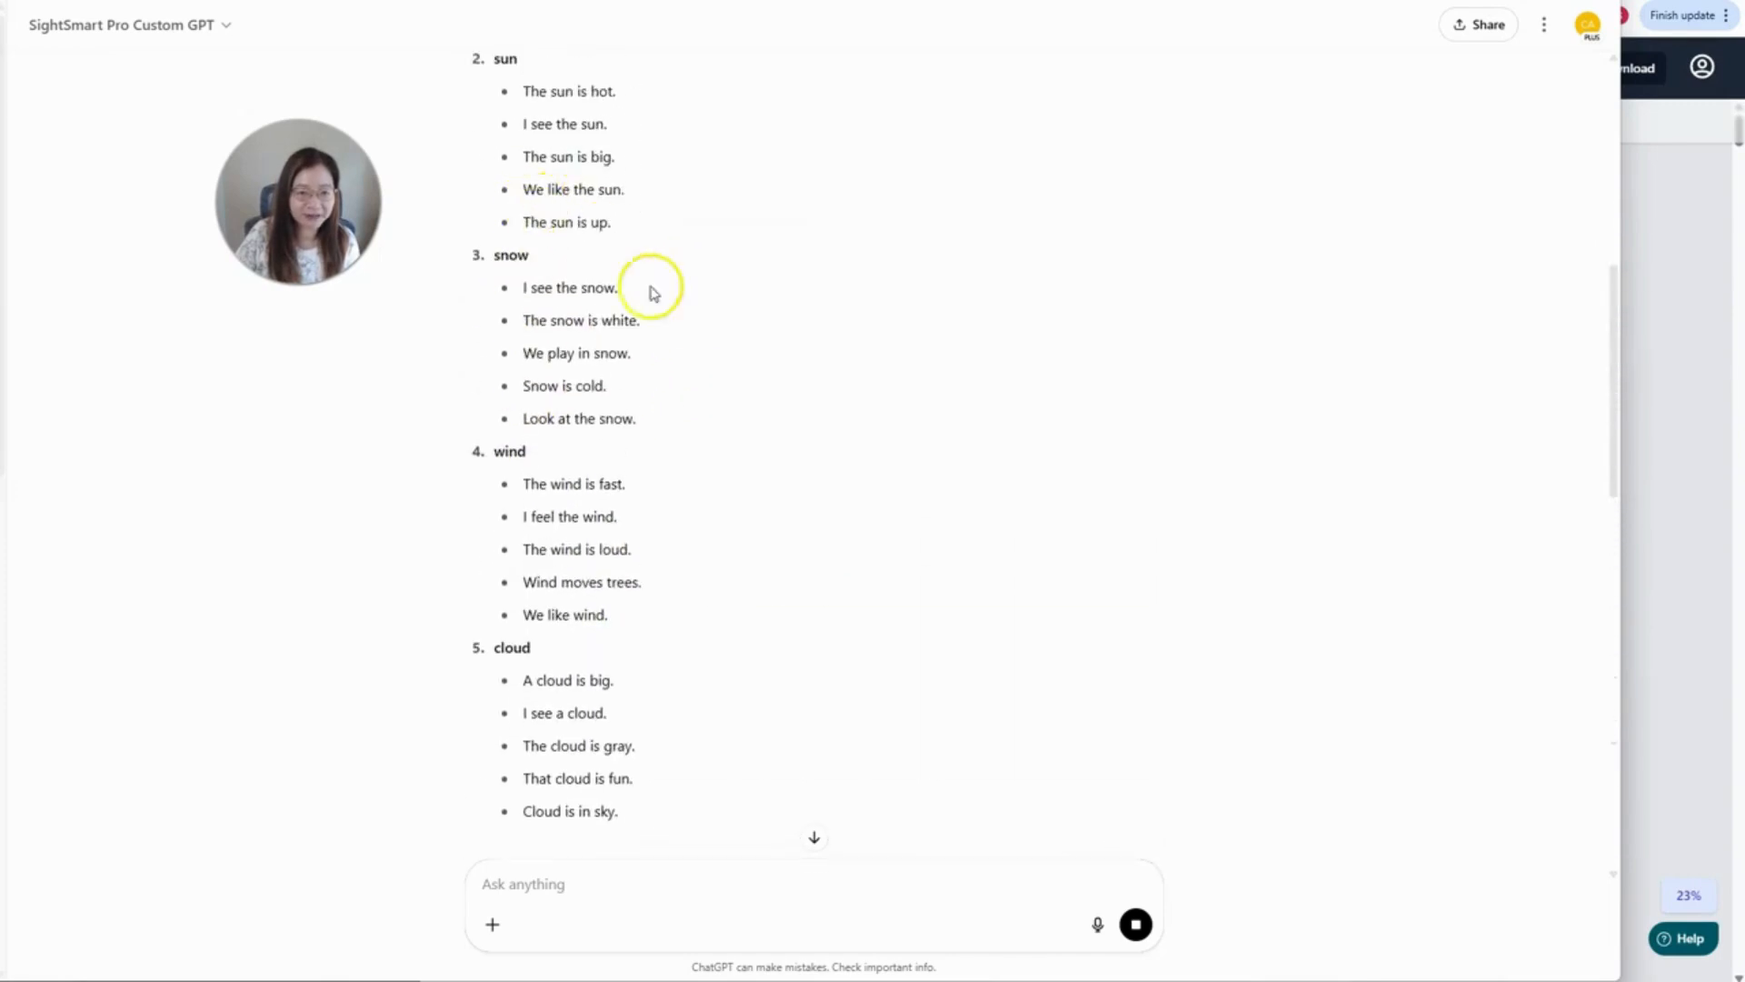
scroll(858, 390, "down", 8)
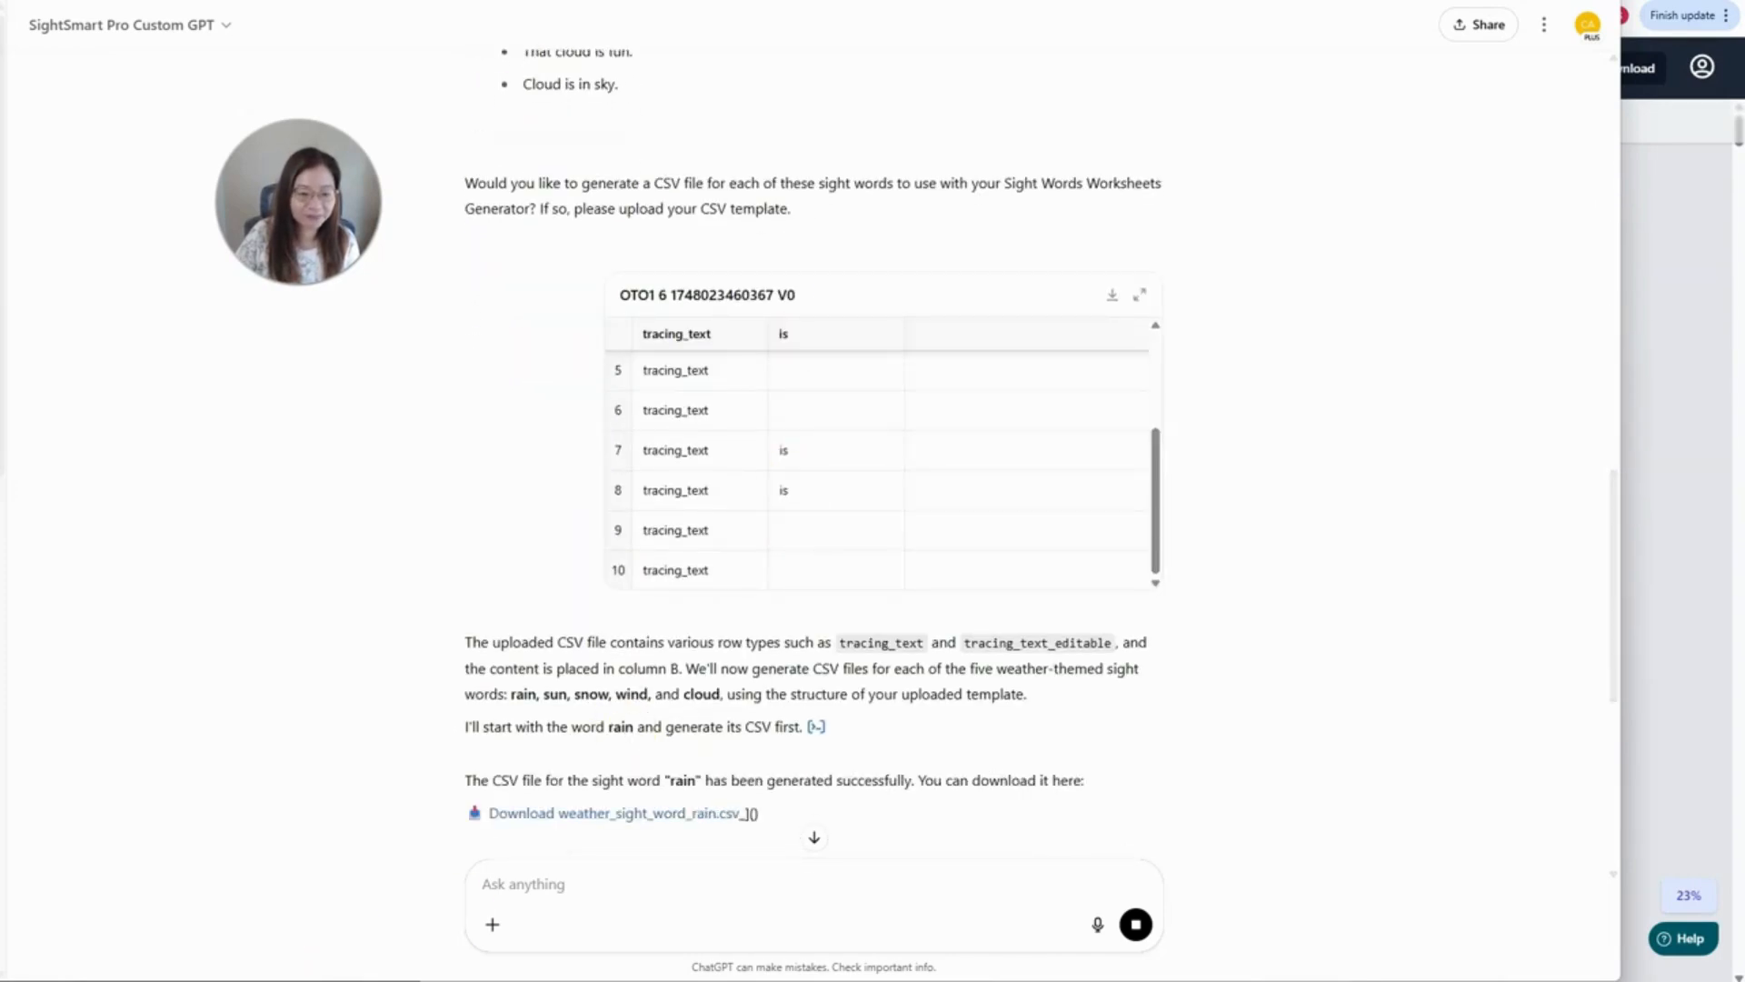
scroll(746, 800, "down", 2)
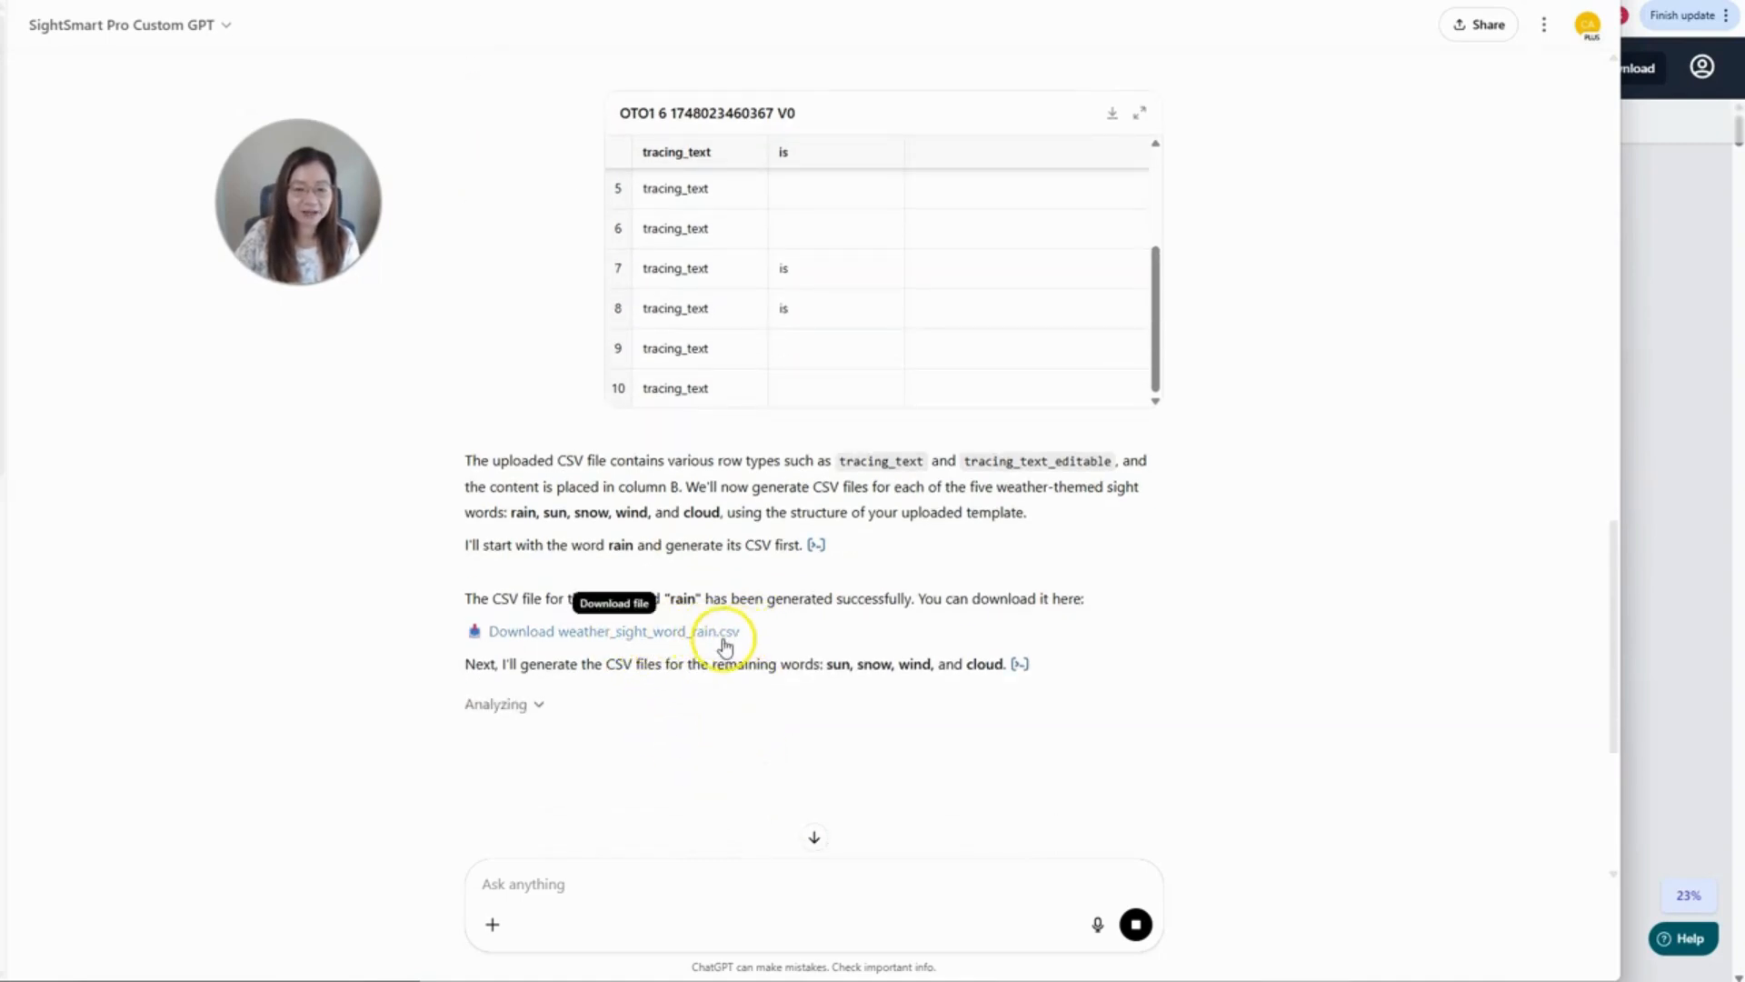
scroll(563, 718, "down", 1)
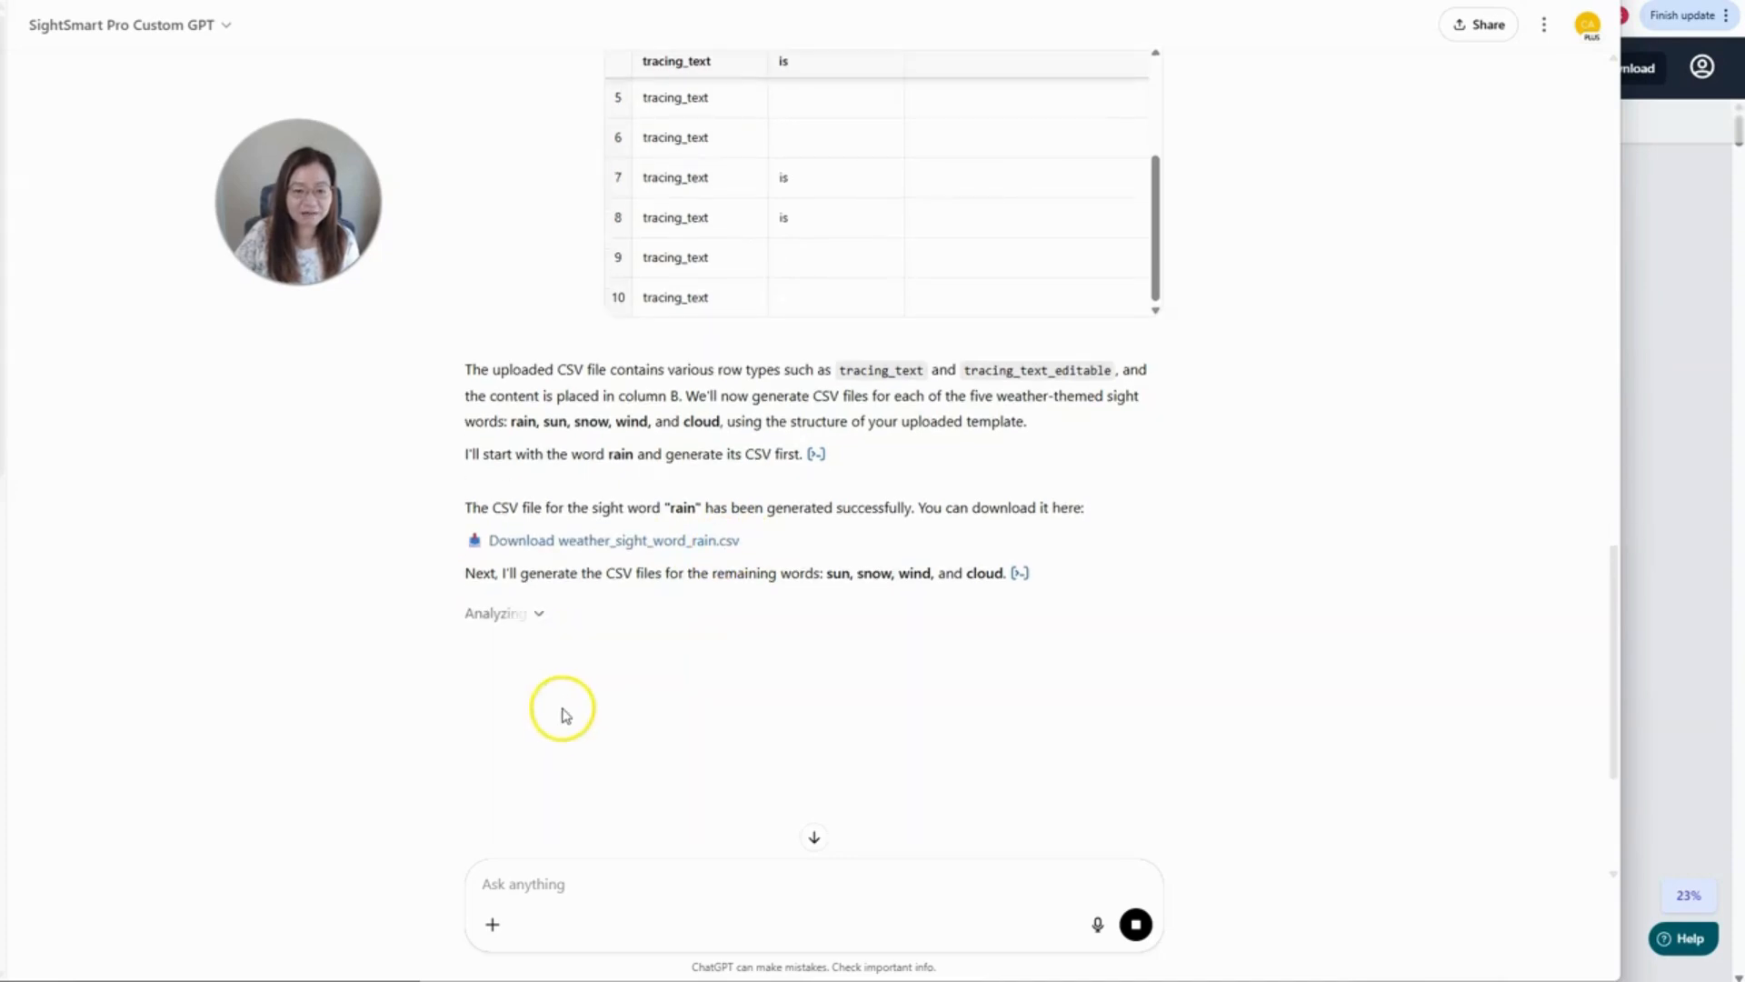
scroll(831, 578, "up", 7)
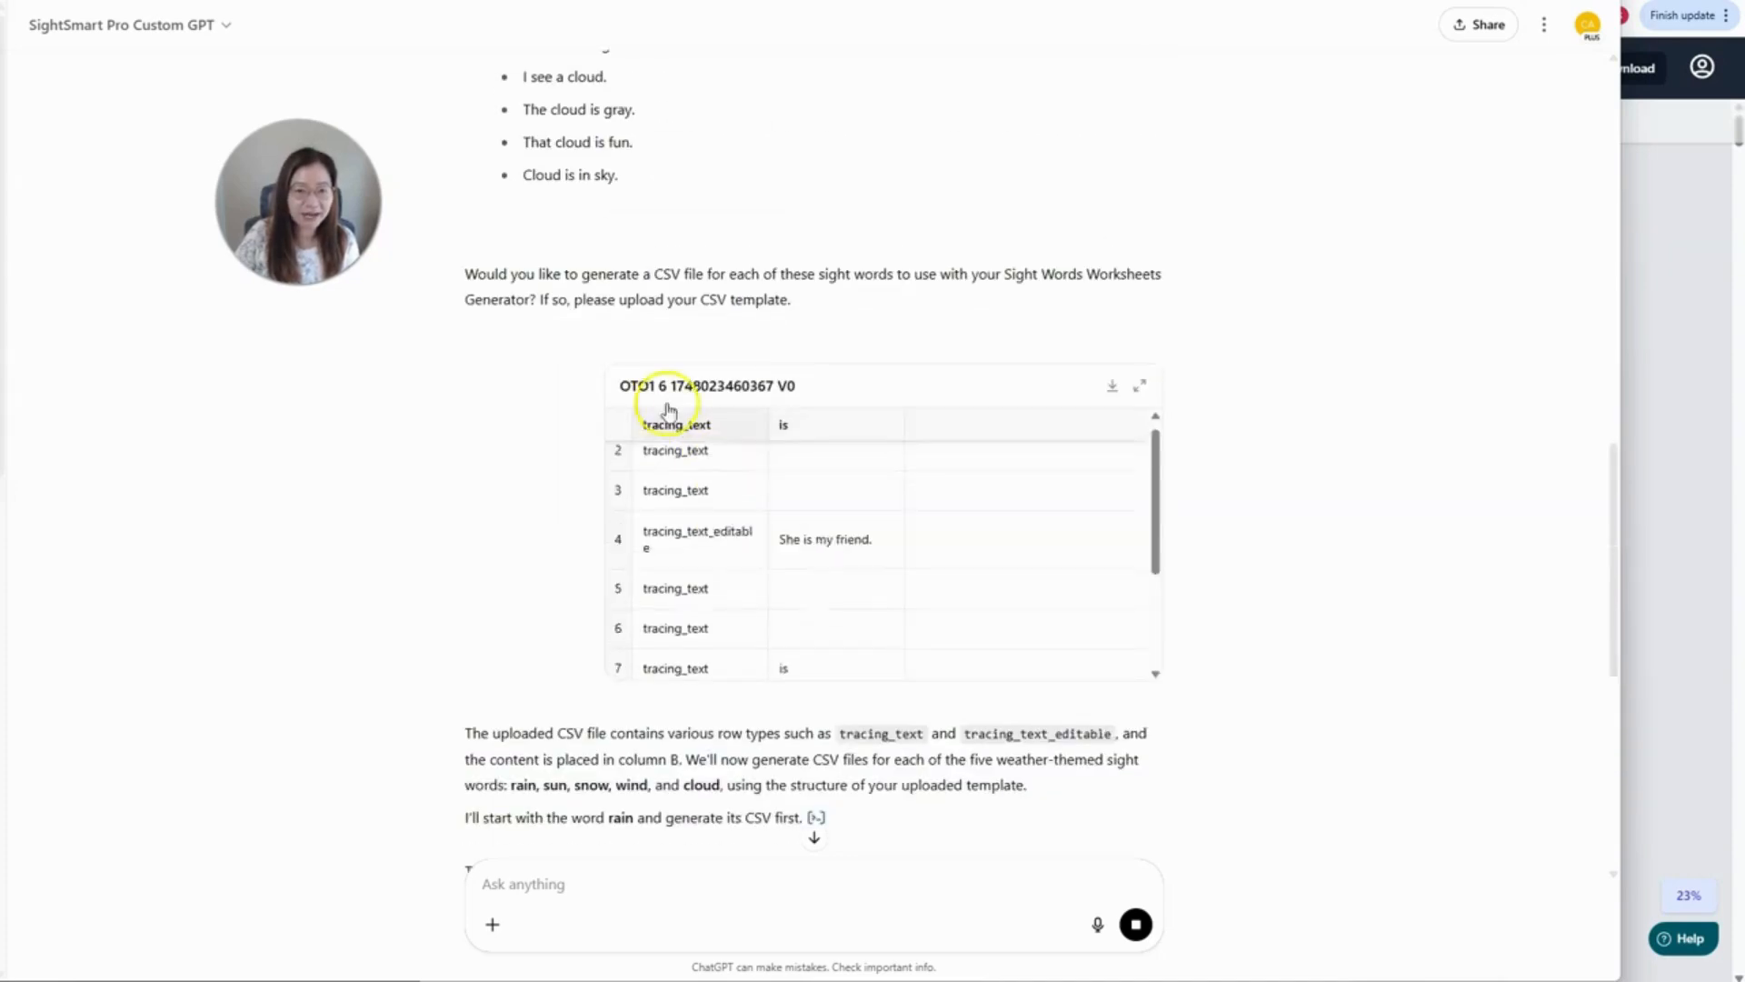
scroll(597, 253, "up", 7)
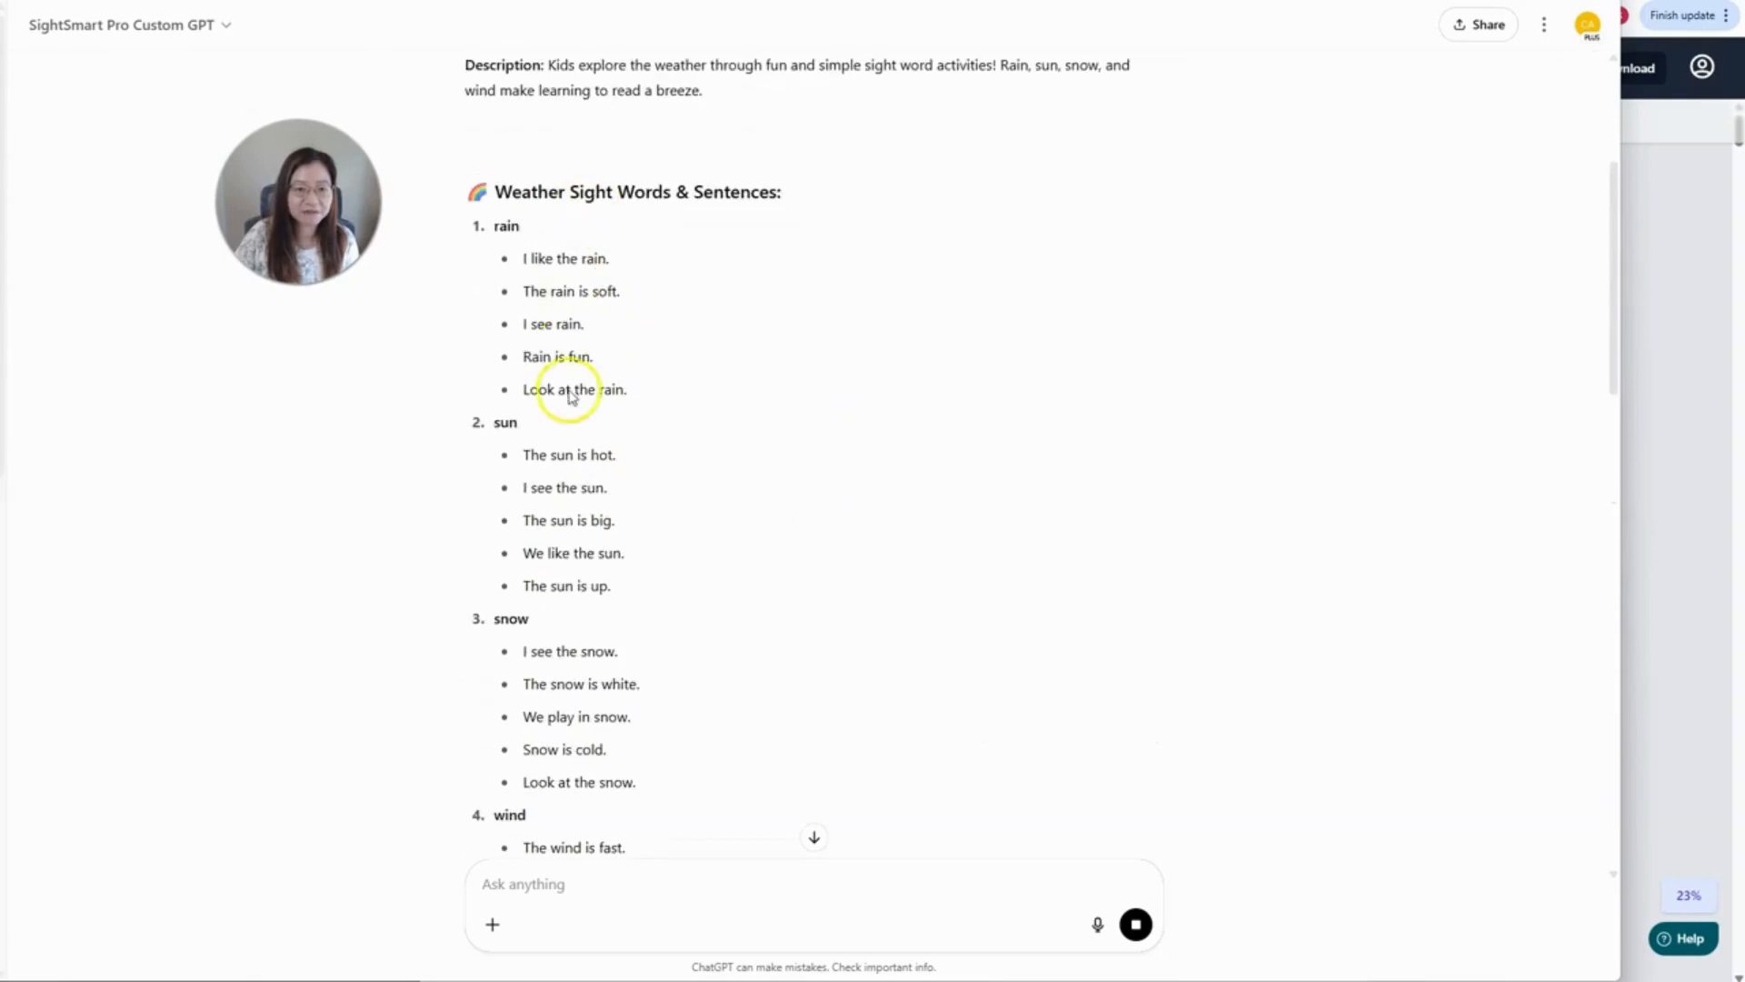
scroll(561, 570, "down", 3)
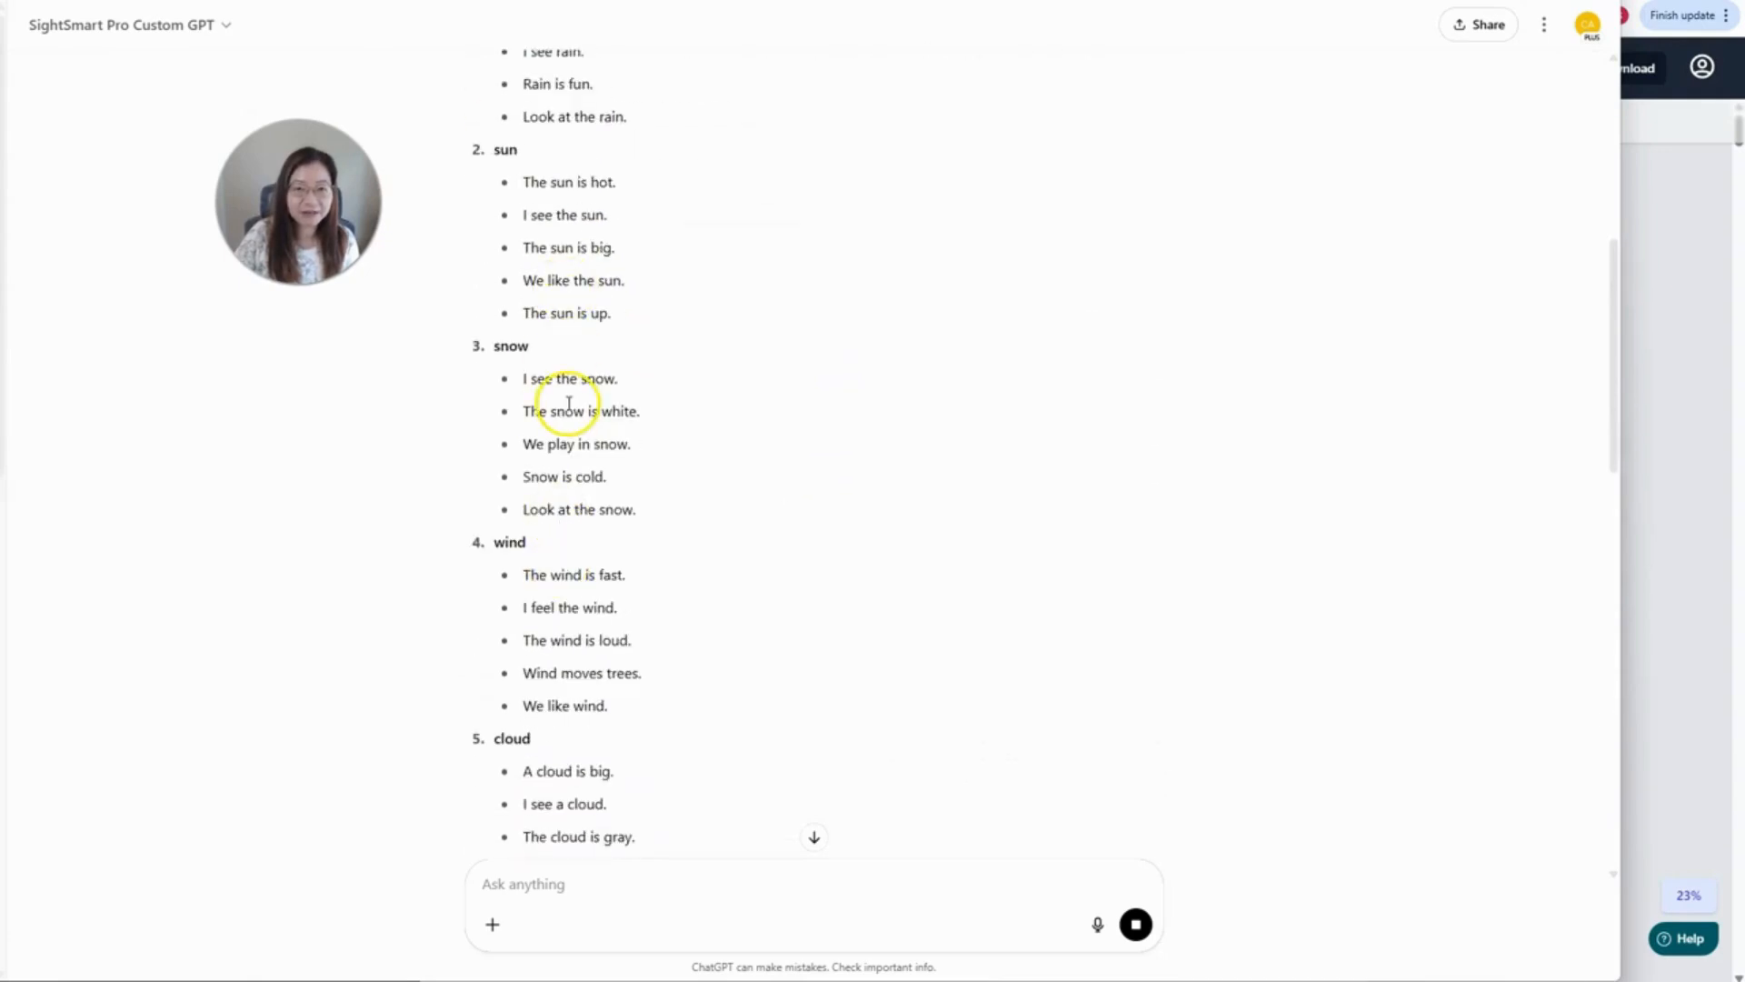
scroll(628, 487, "down", 9)
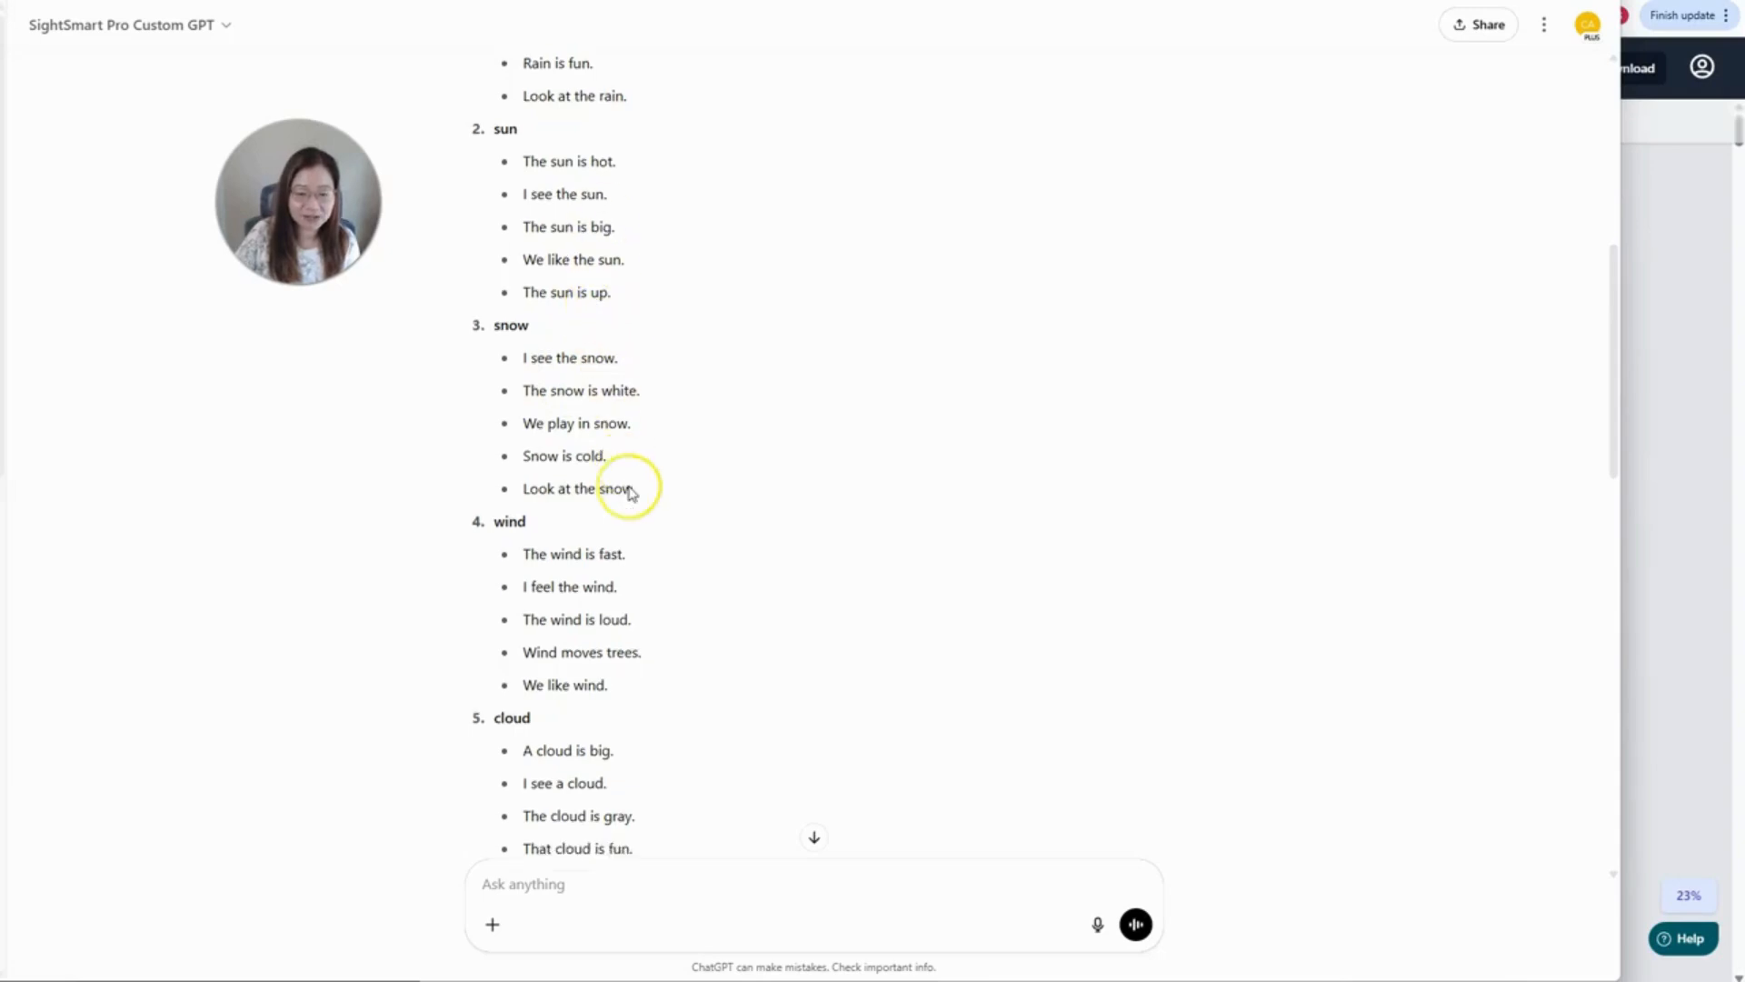
scroll(629, 493, "down", 6)
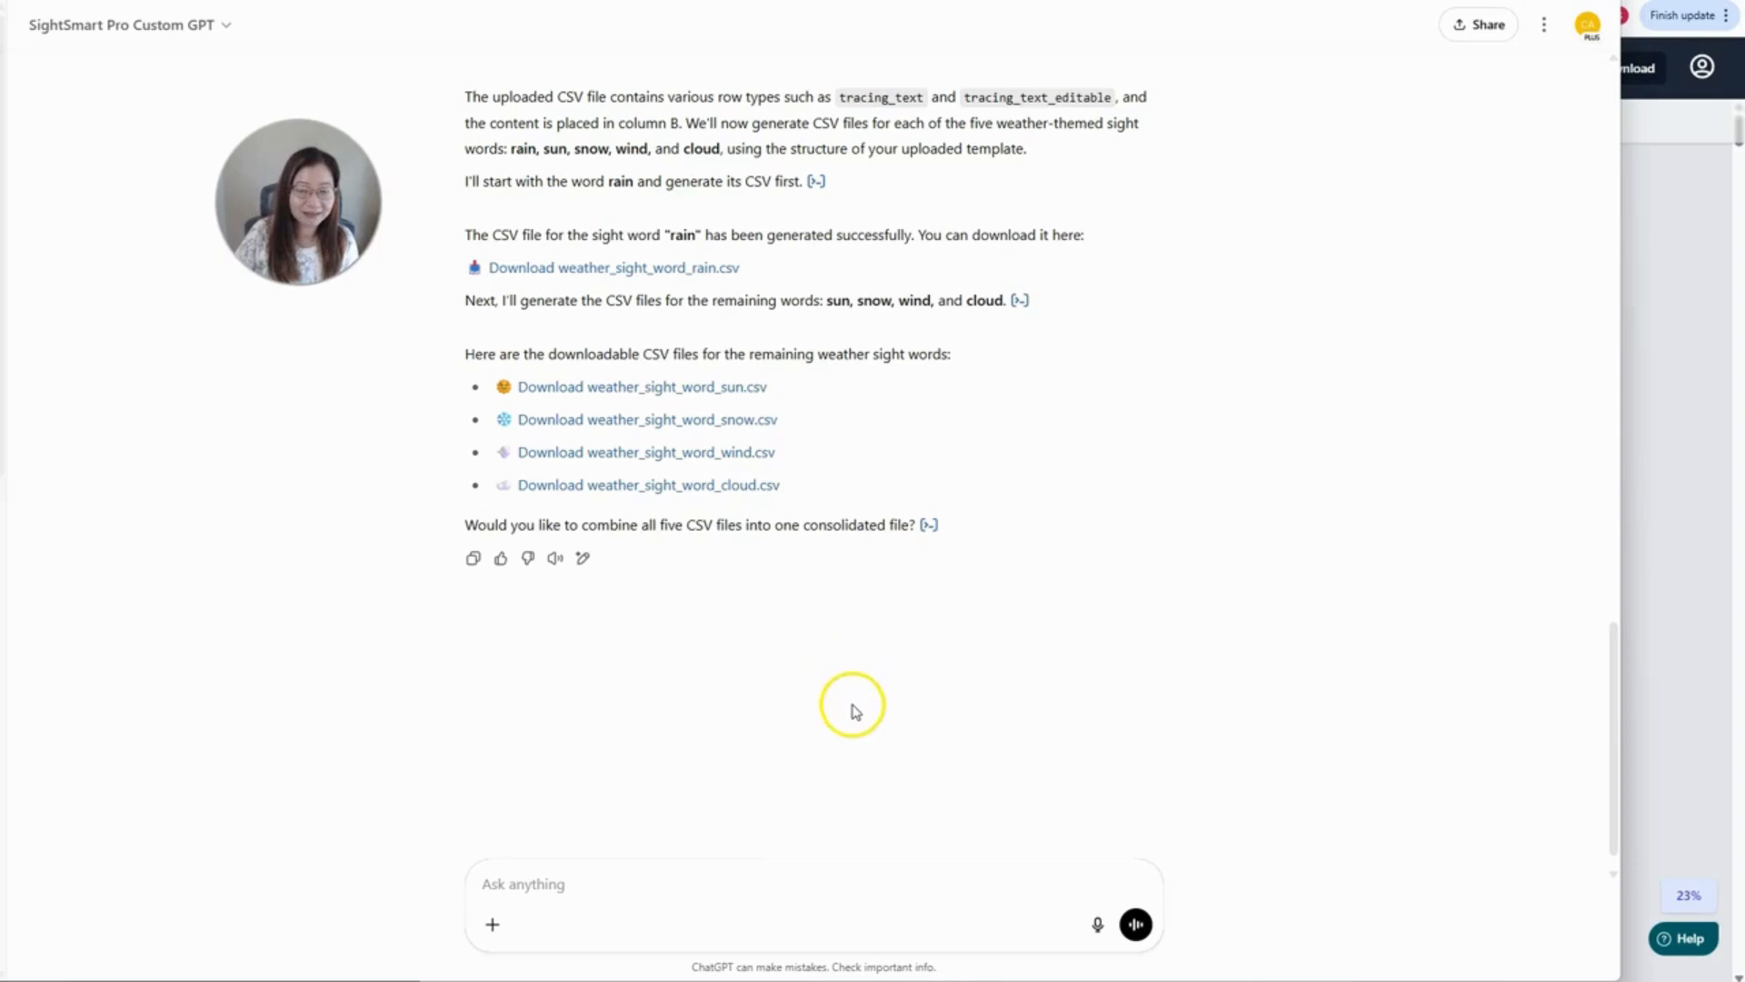
- Reply 'yes' to combine the CSVs into weather_sight_words_combined.csv, then return to the worksheet generator
left_click(684, 882)
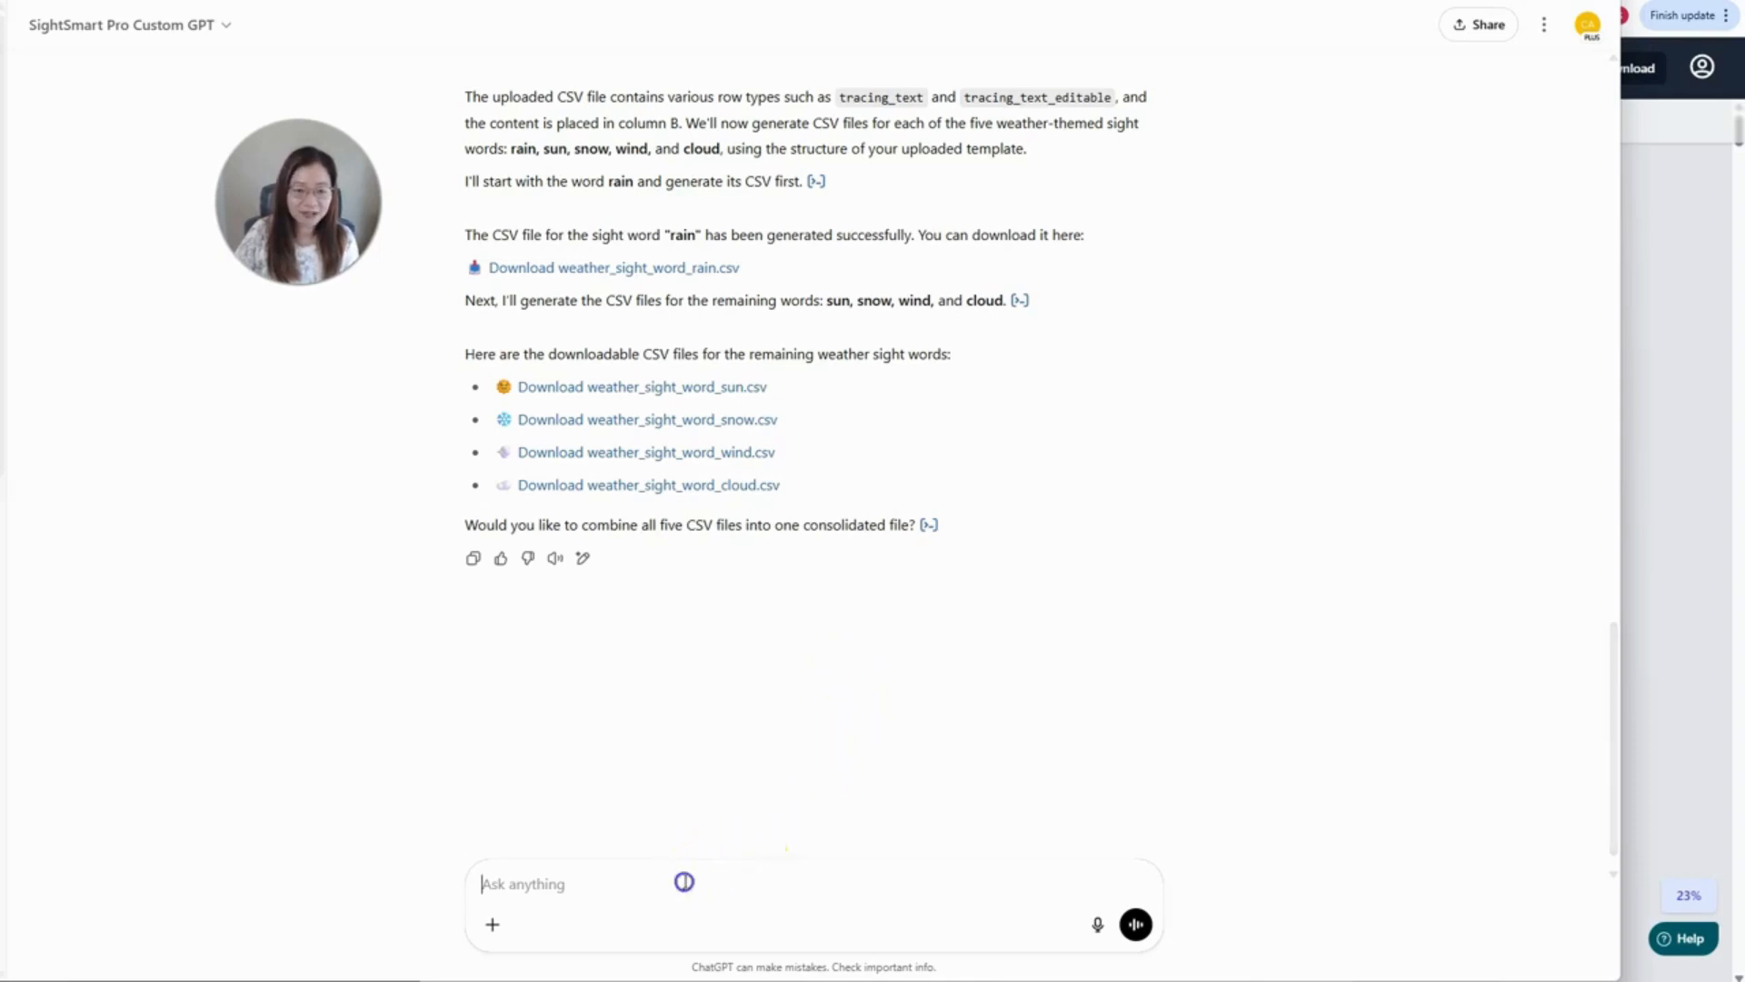
type("yes")
key("Return")
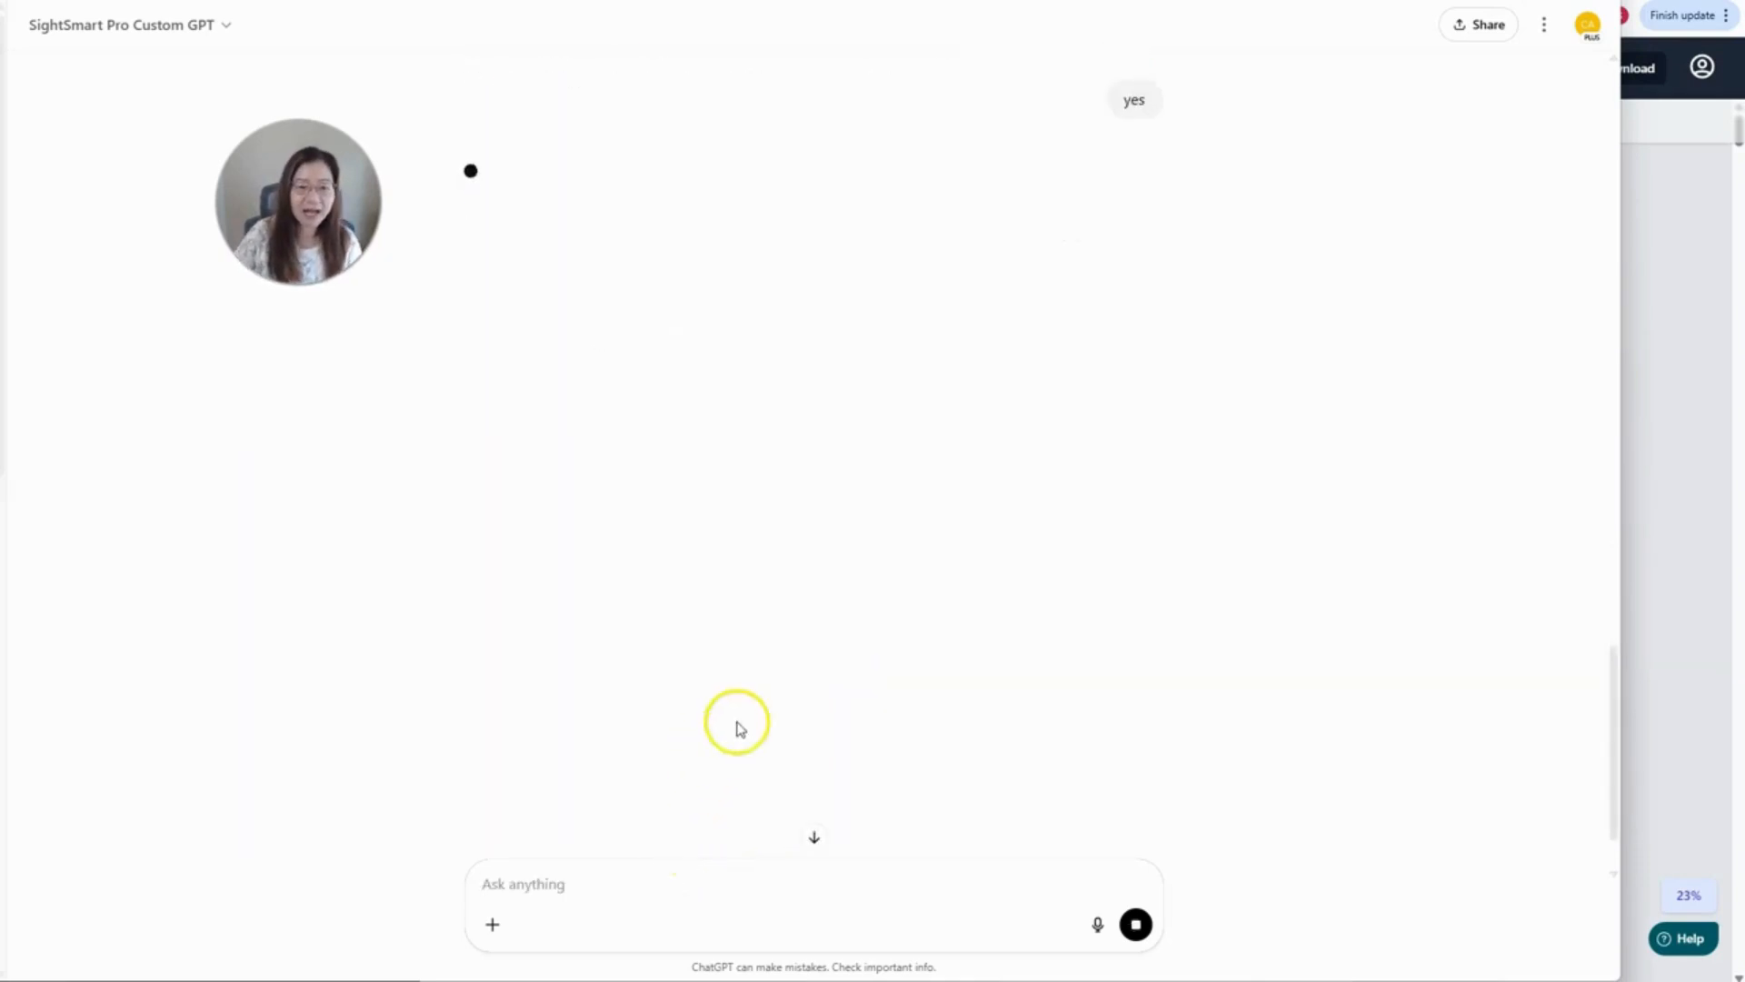
scroll(772, 663, "up", 6)
scroll(783, 663, "down", 2)
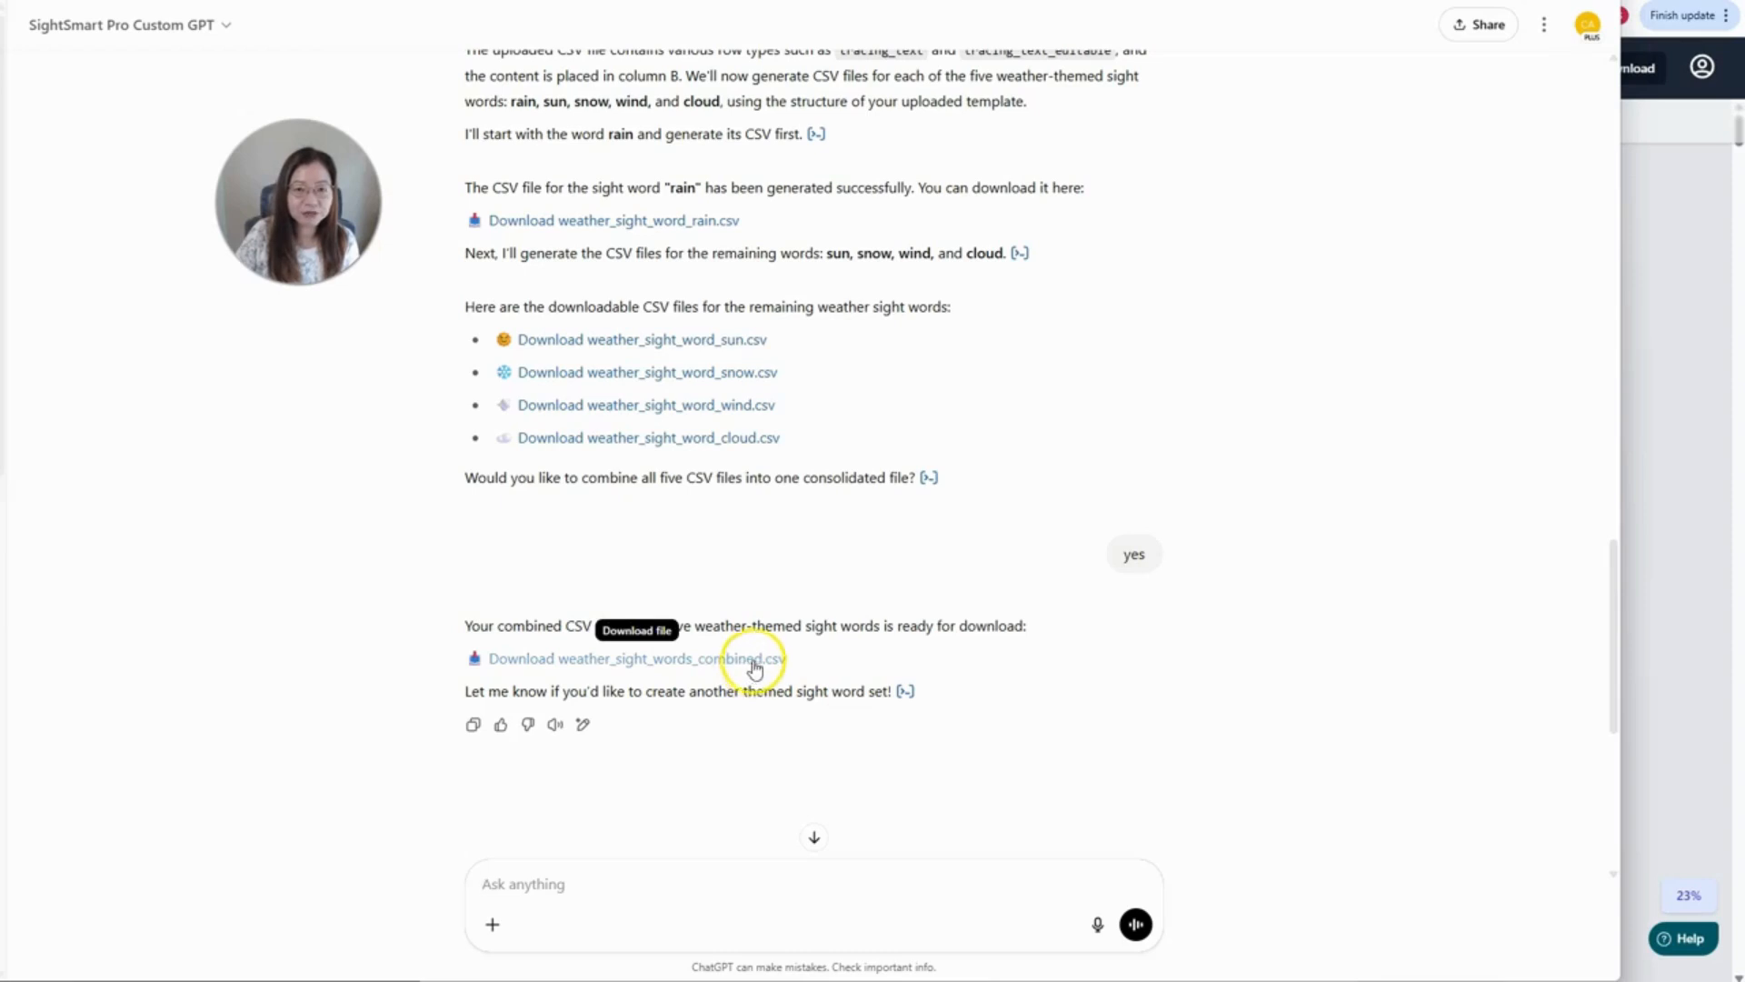
scroll(754, 668, "up", 1)
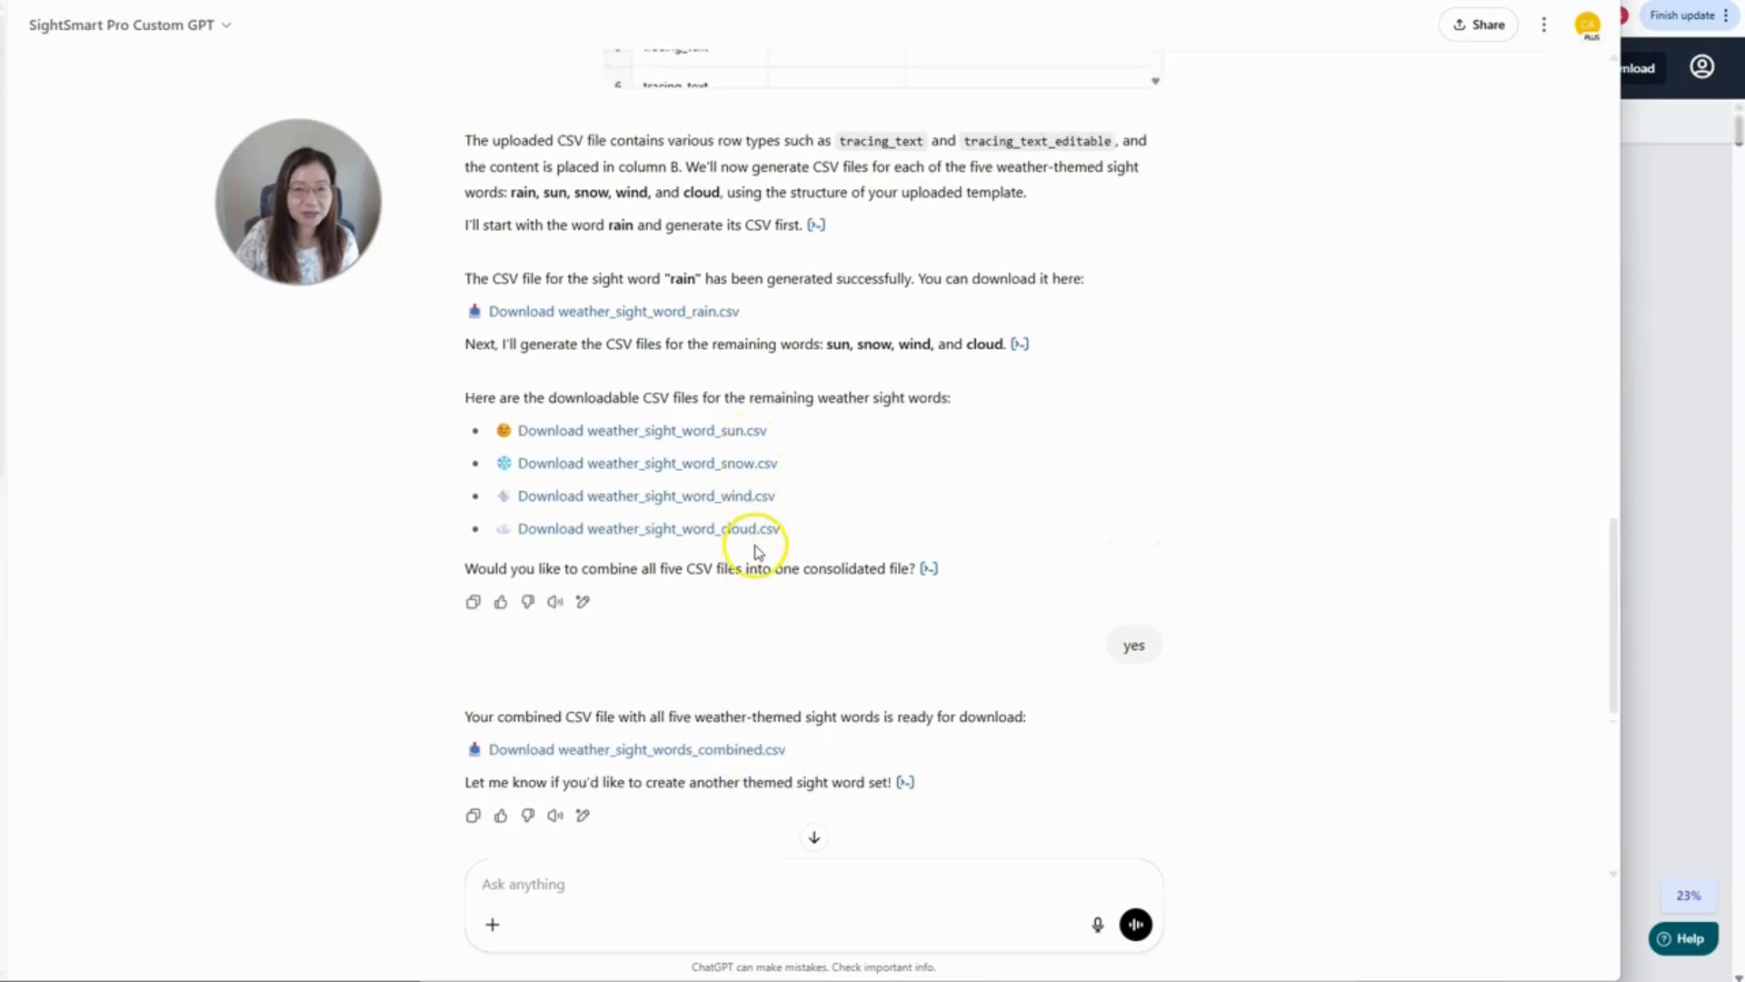
scroll(775, 655, "up", 1)
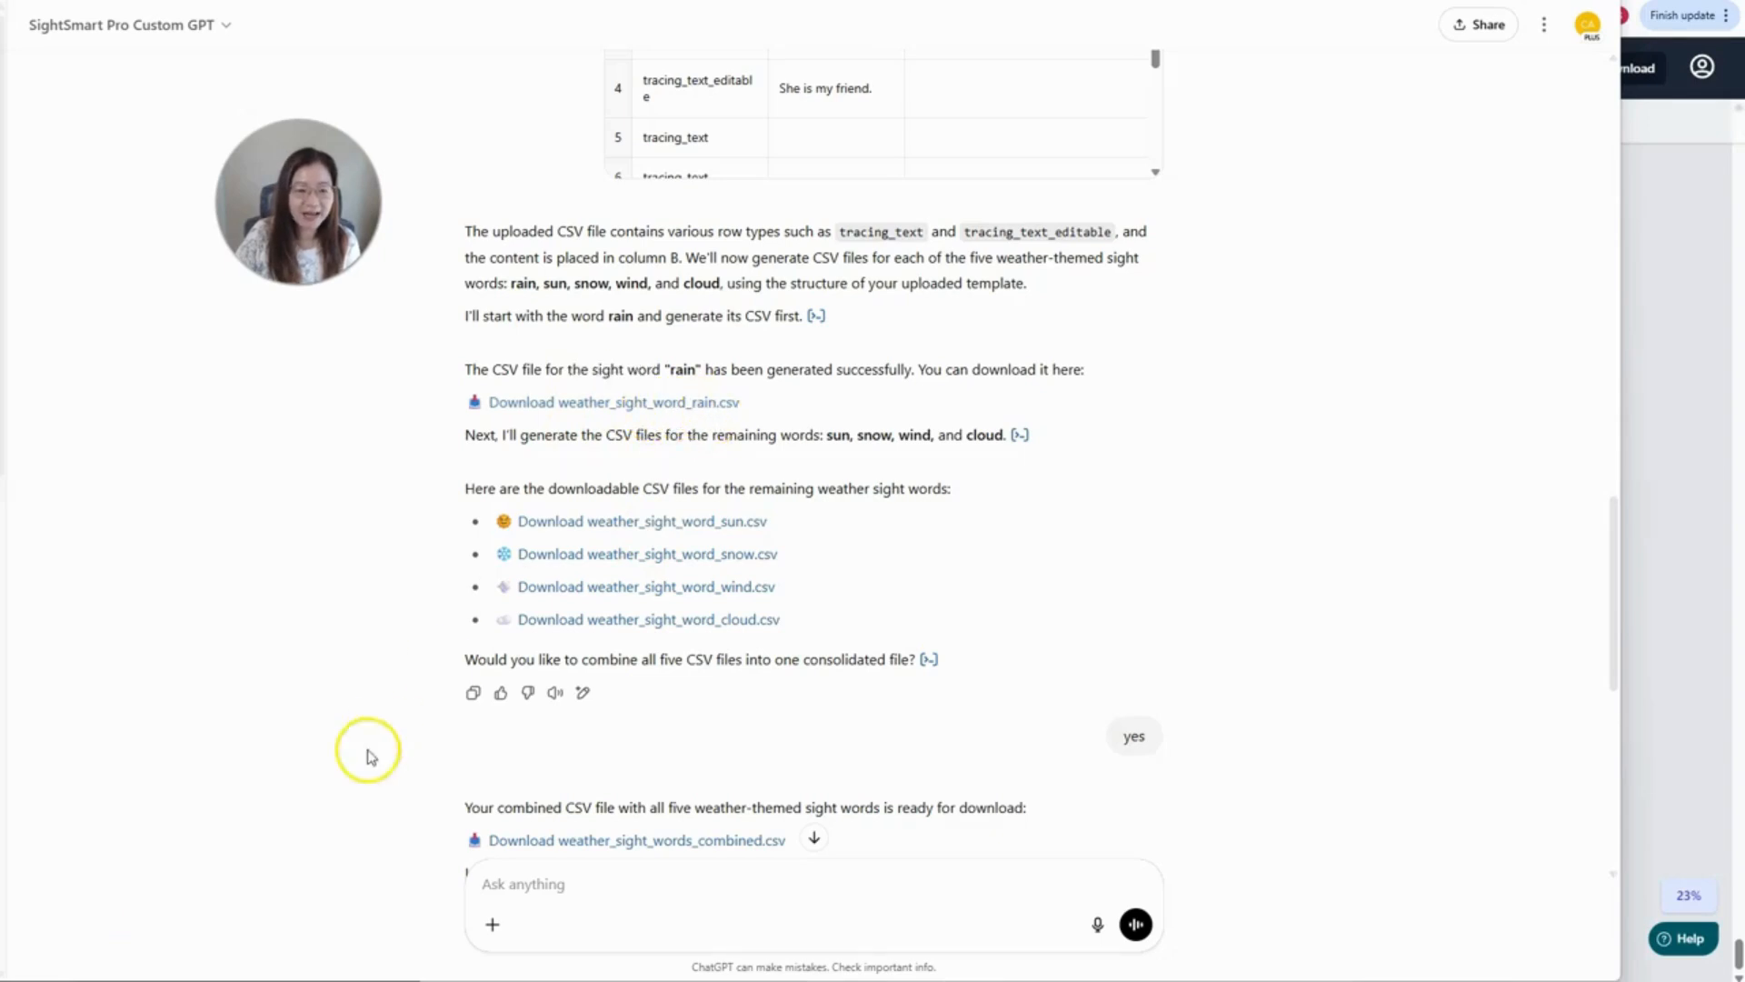
left_click(1680, 204)
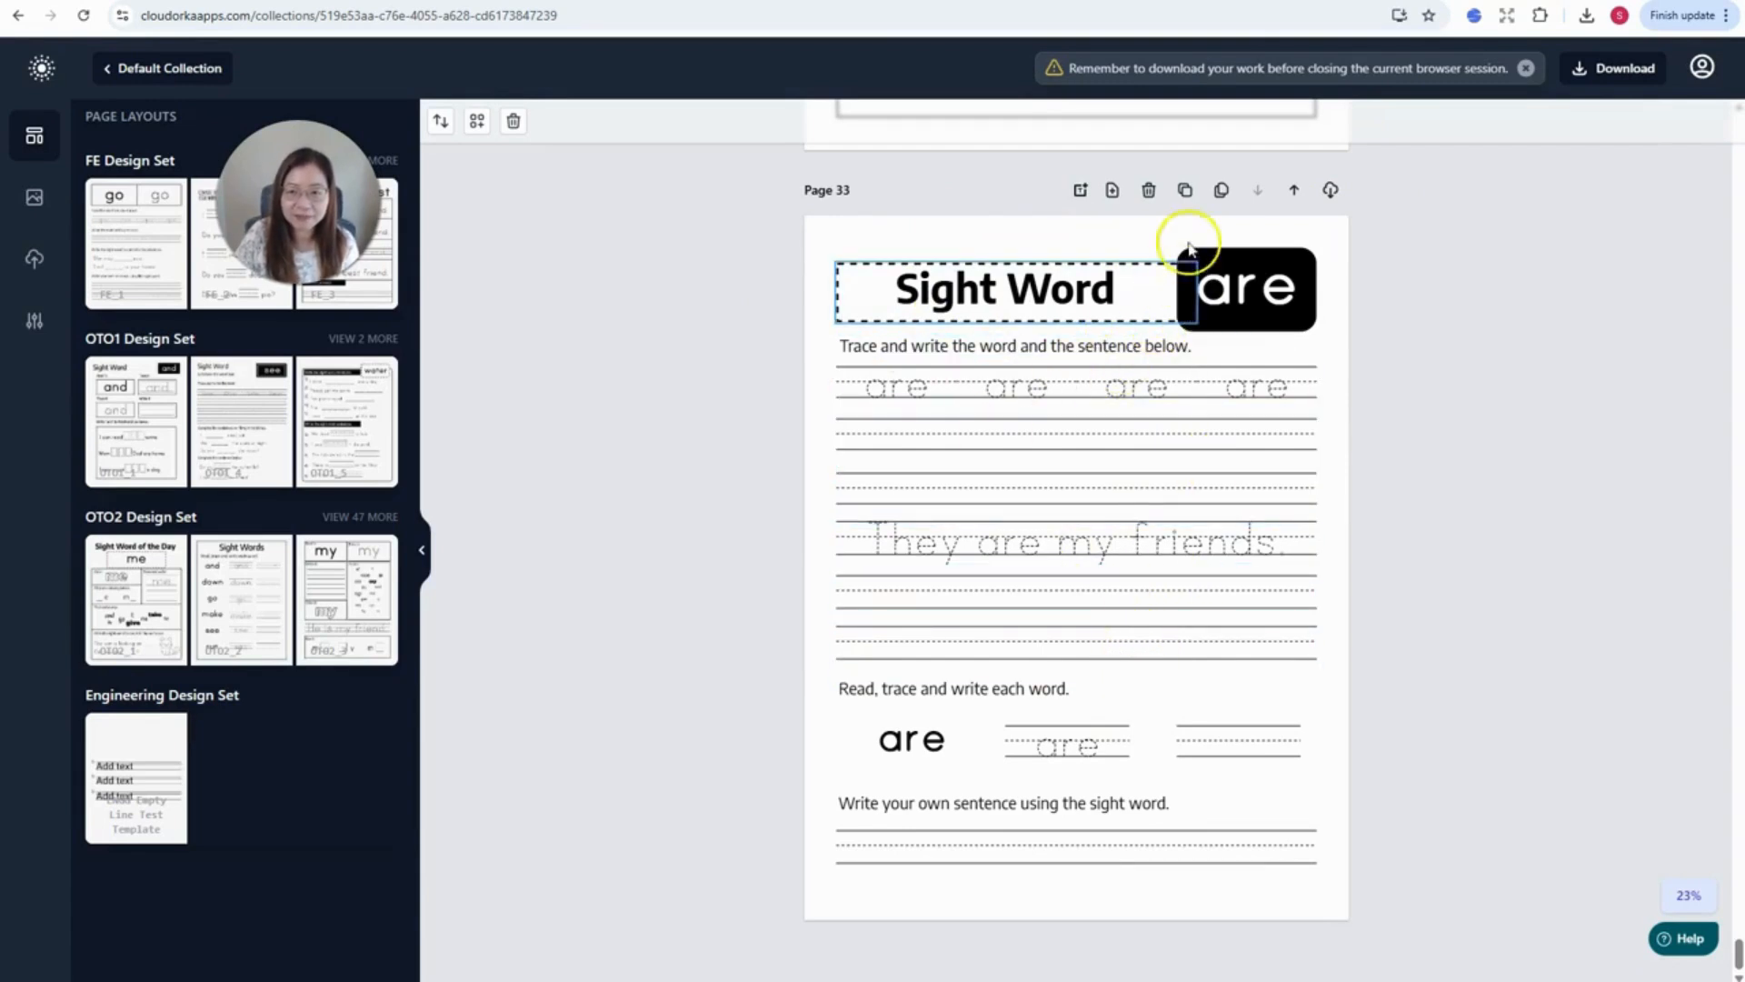
- Bulk-clone page 33 from the CSV into a 'rain' page 34 and widen its rain word box
left_click(1221, 193)
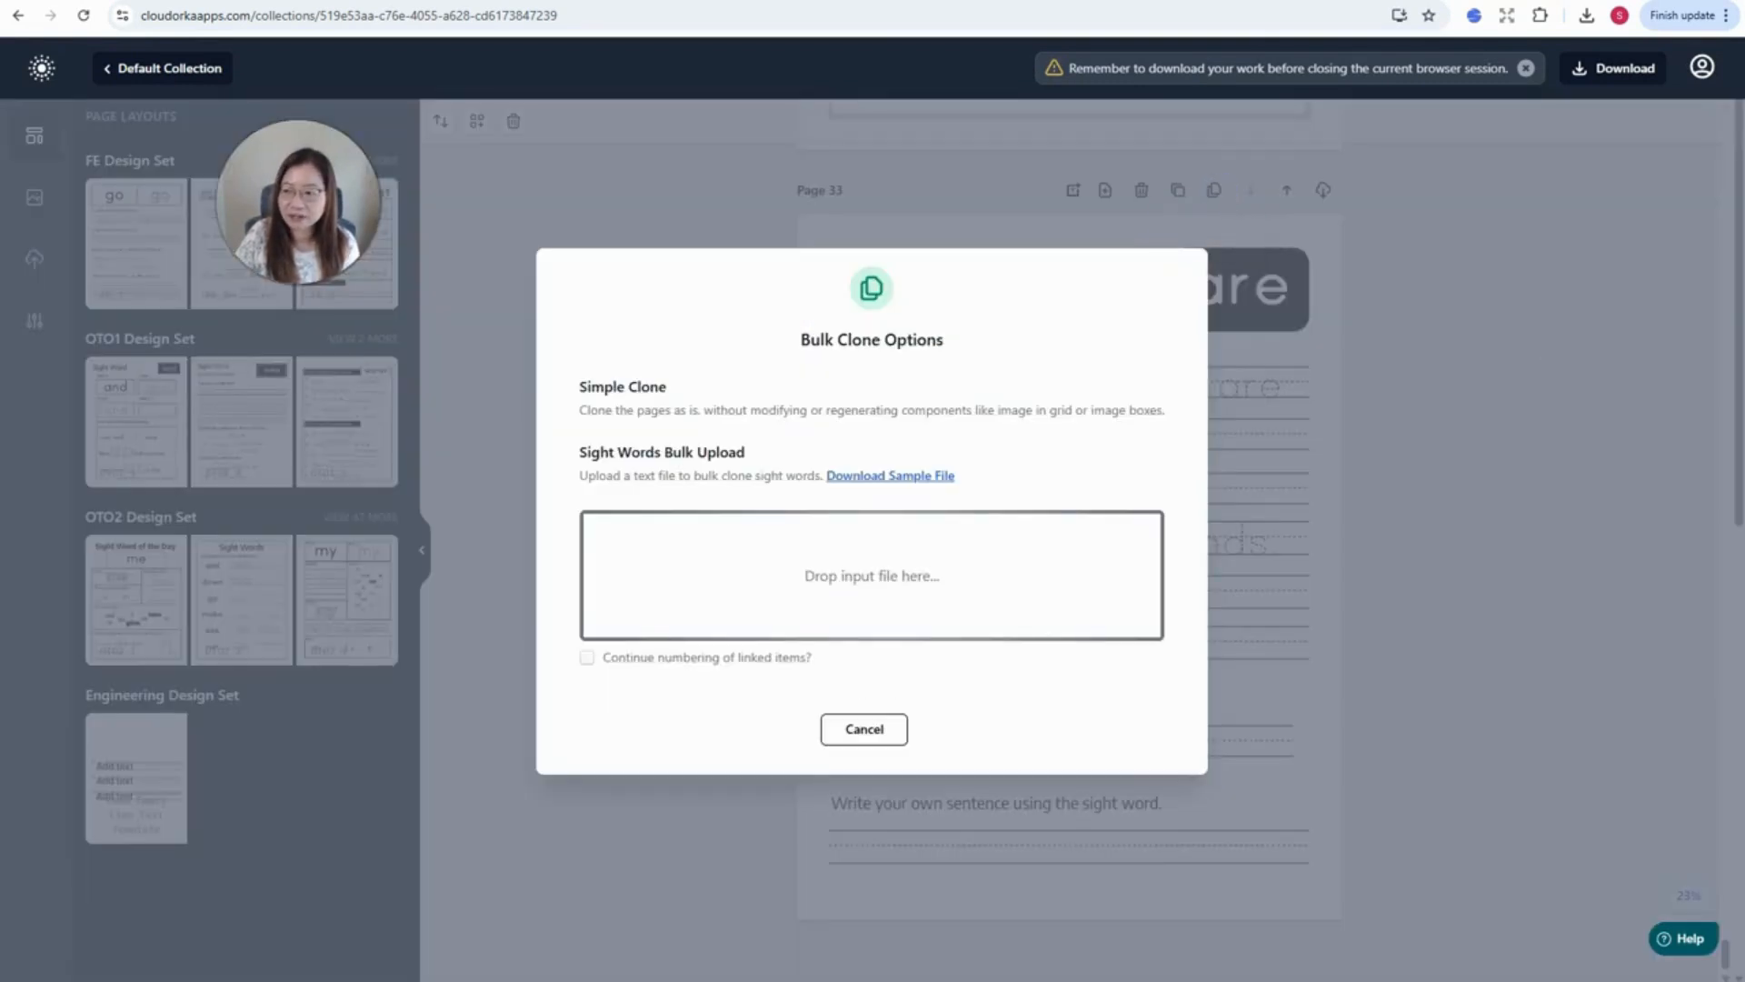
left_click_drag(1744, 563, 854, 592)
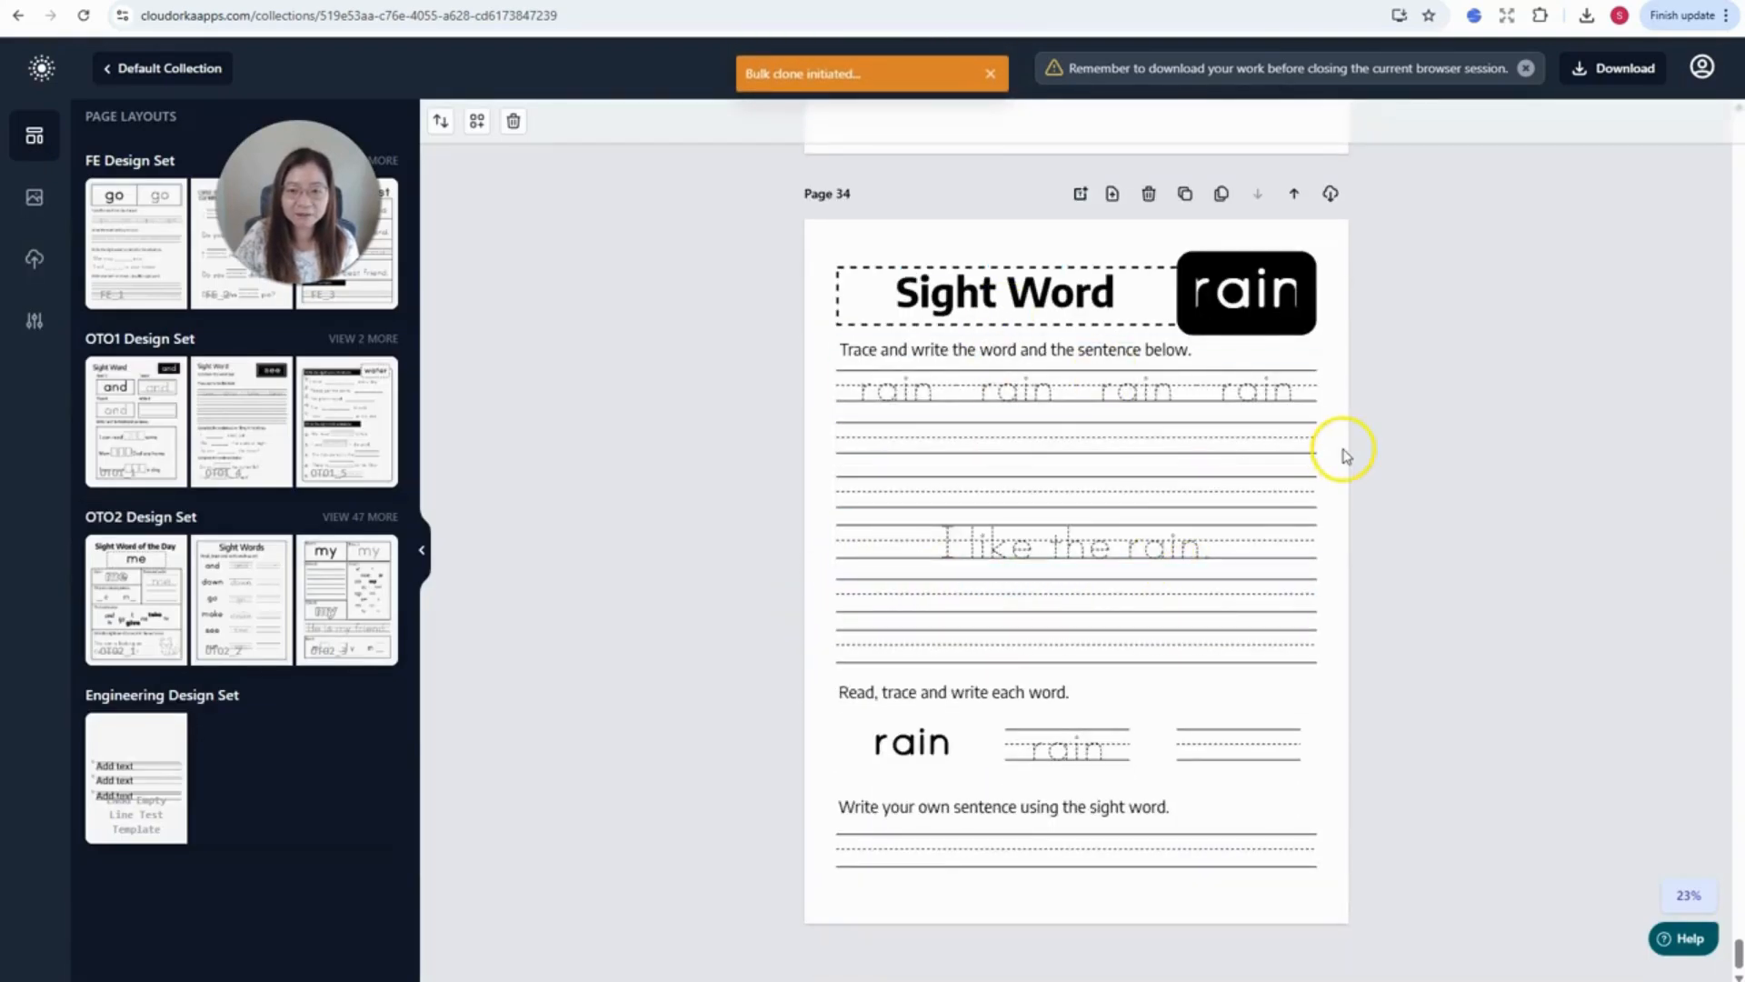
left_click(1259, 296)
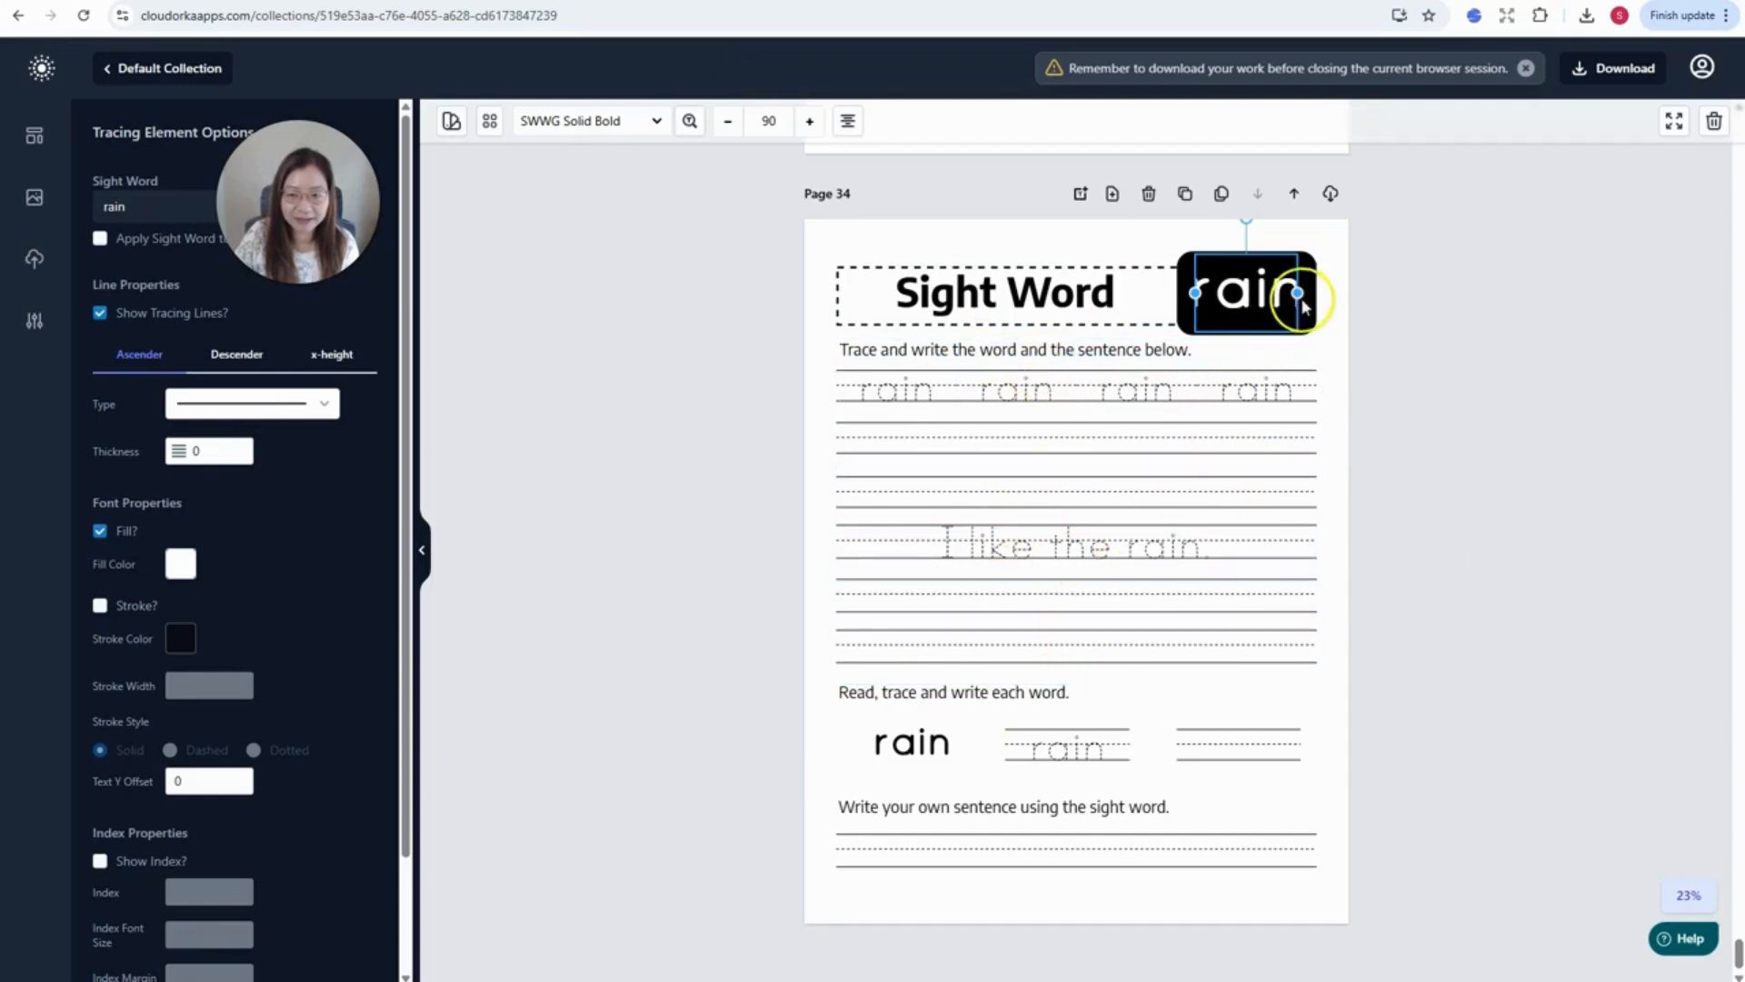
left_click_drag(1295, 292, 1317, 292)
left_click(1345, 407)
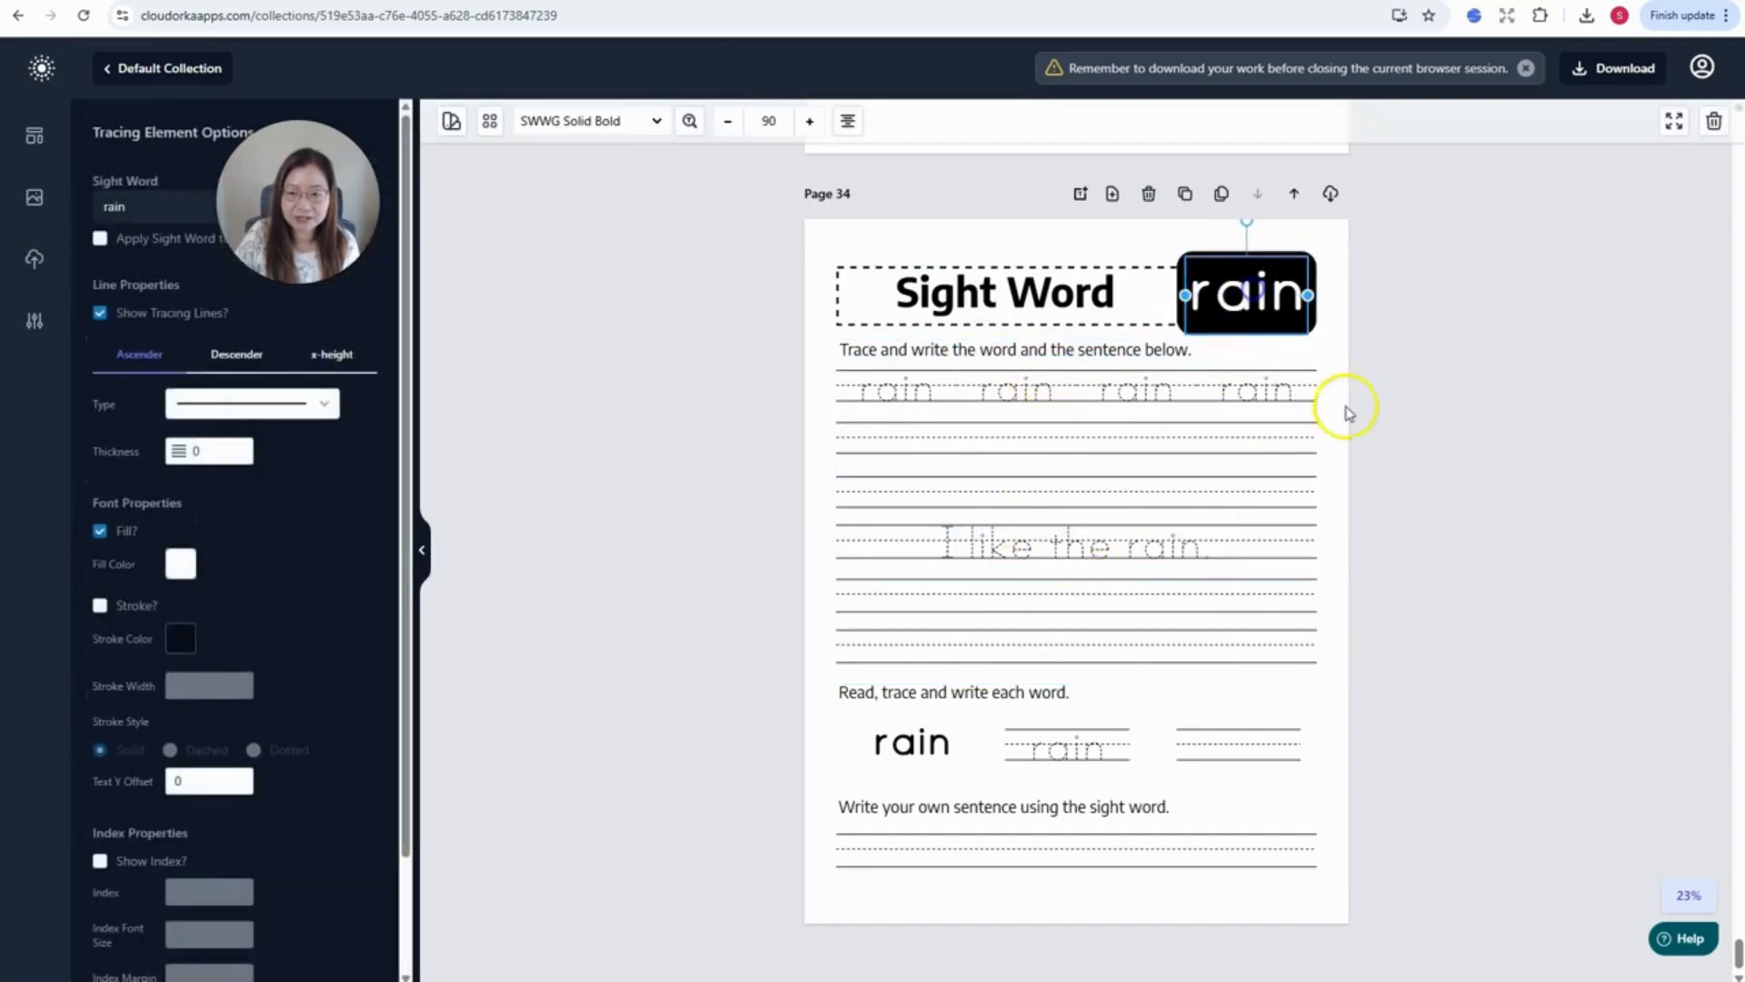
scroll(1288, 584, "up", 1)
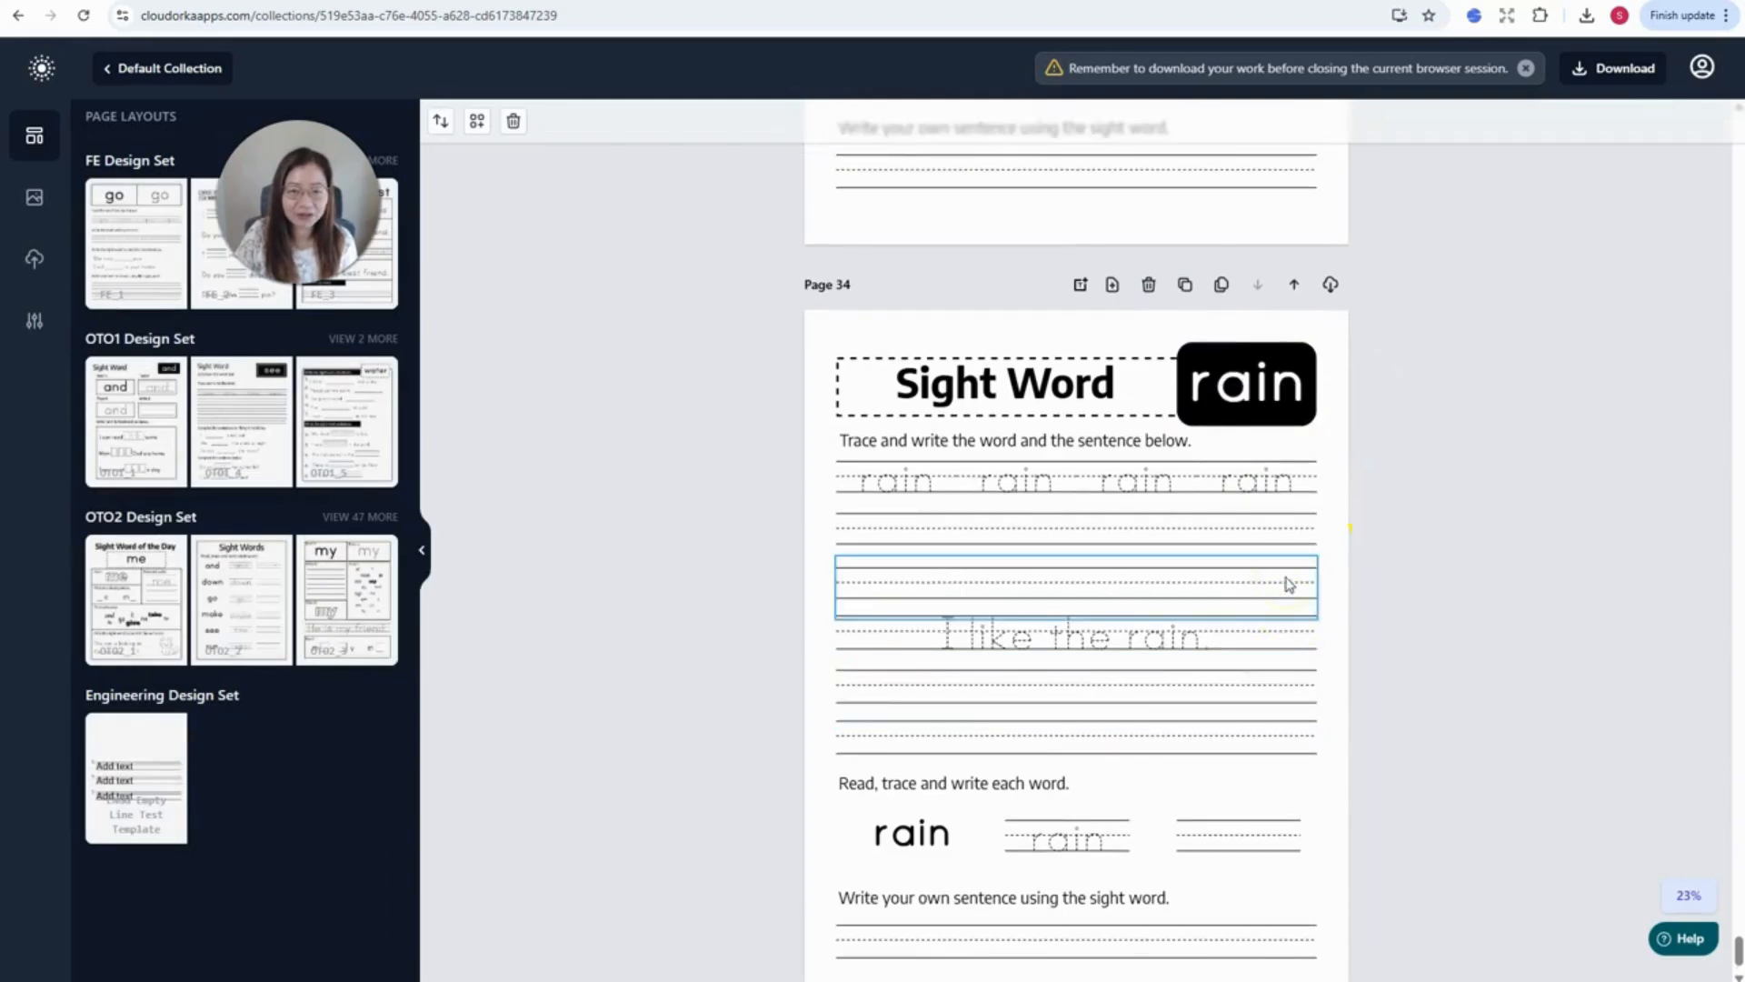
scroll(1288, 585, "down", 1)
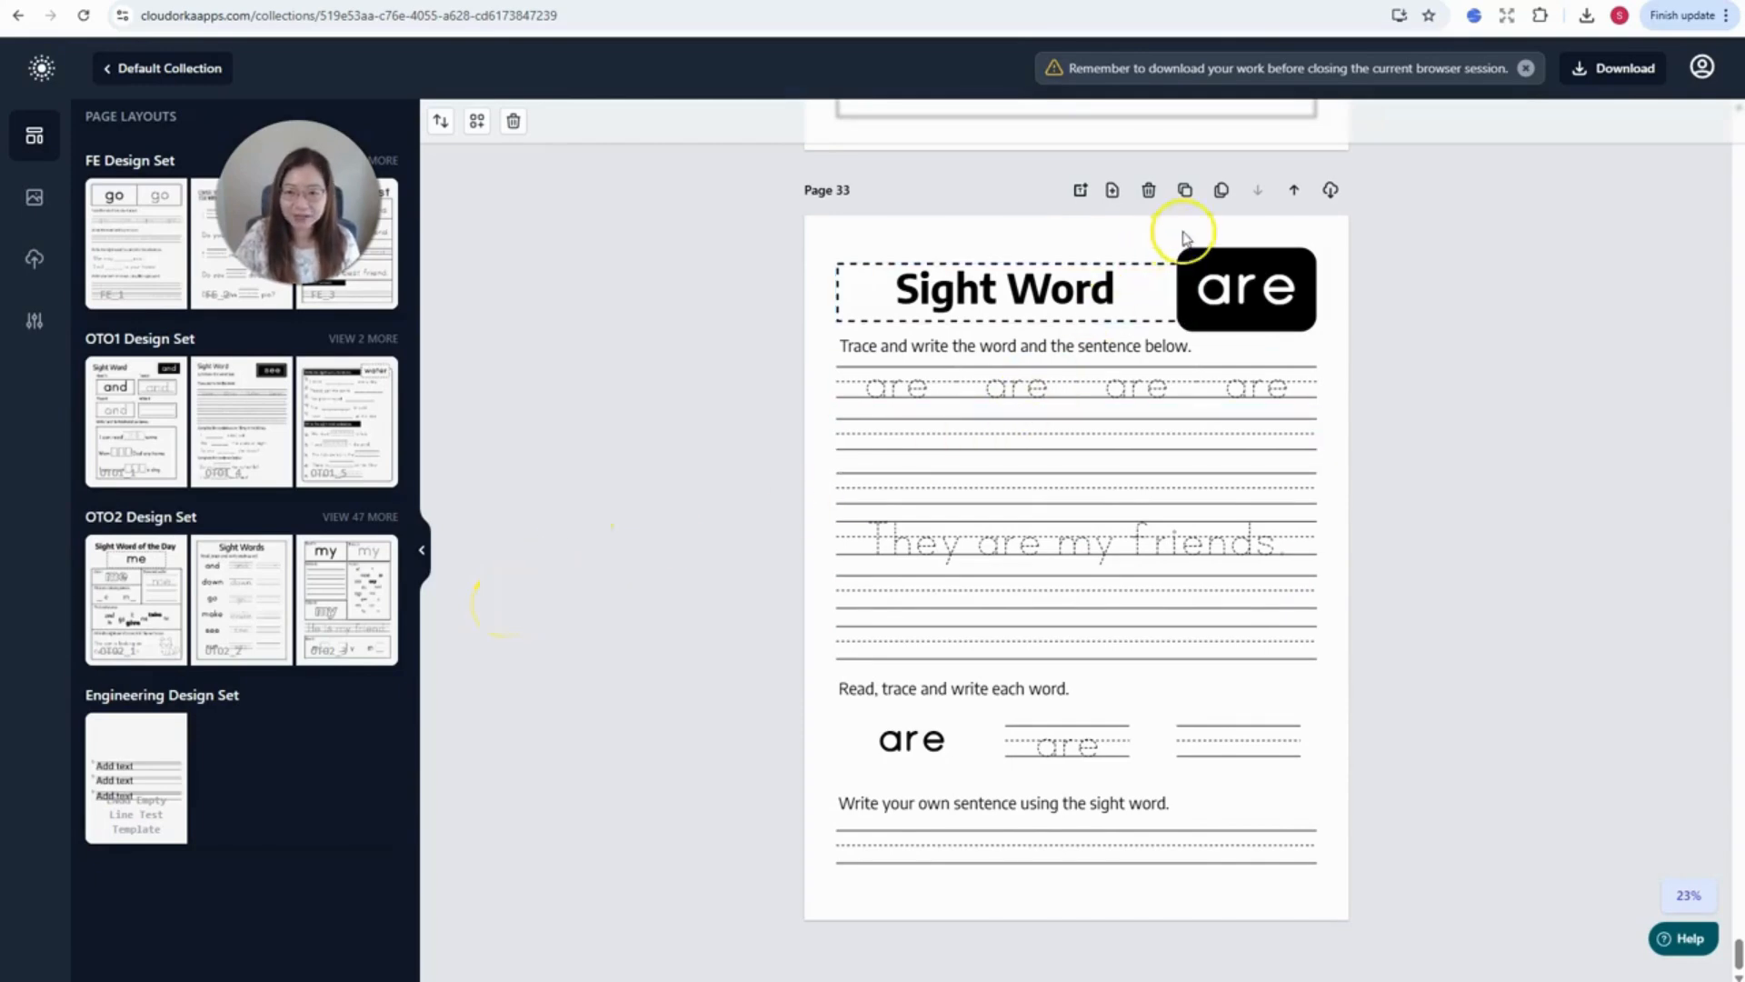
- Bulk-clone page 33 from the combined CSV into rain, sun, snow and wind pages
left_click(1223, 191)
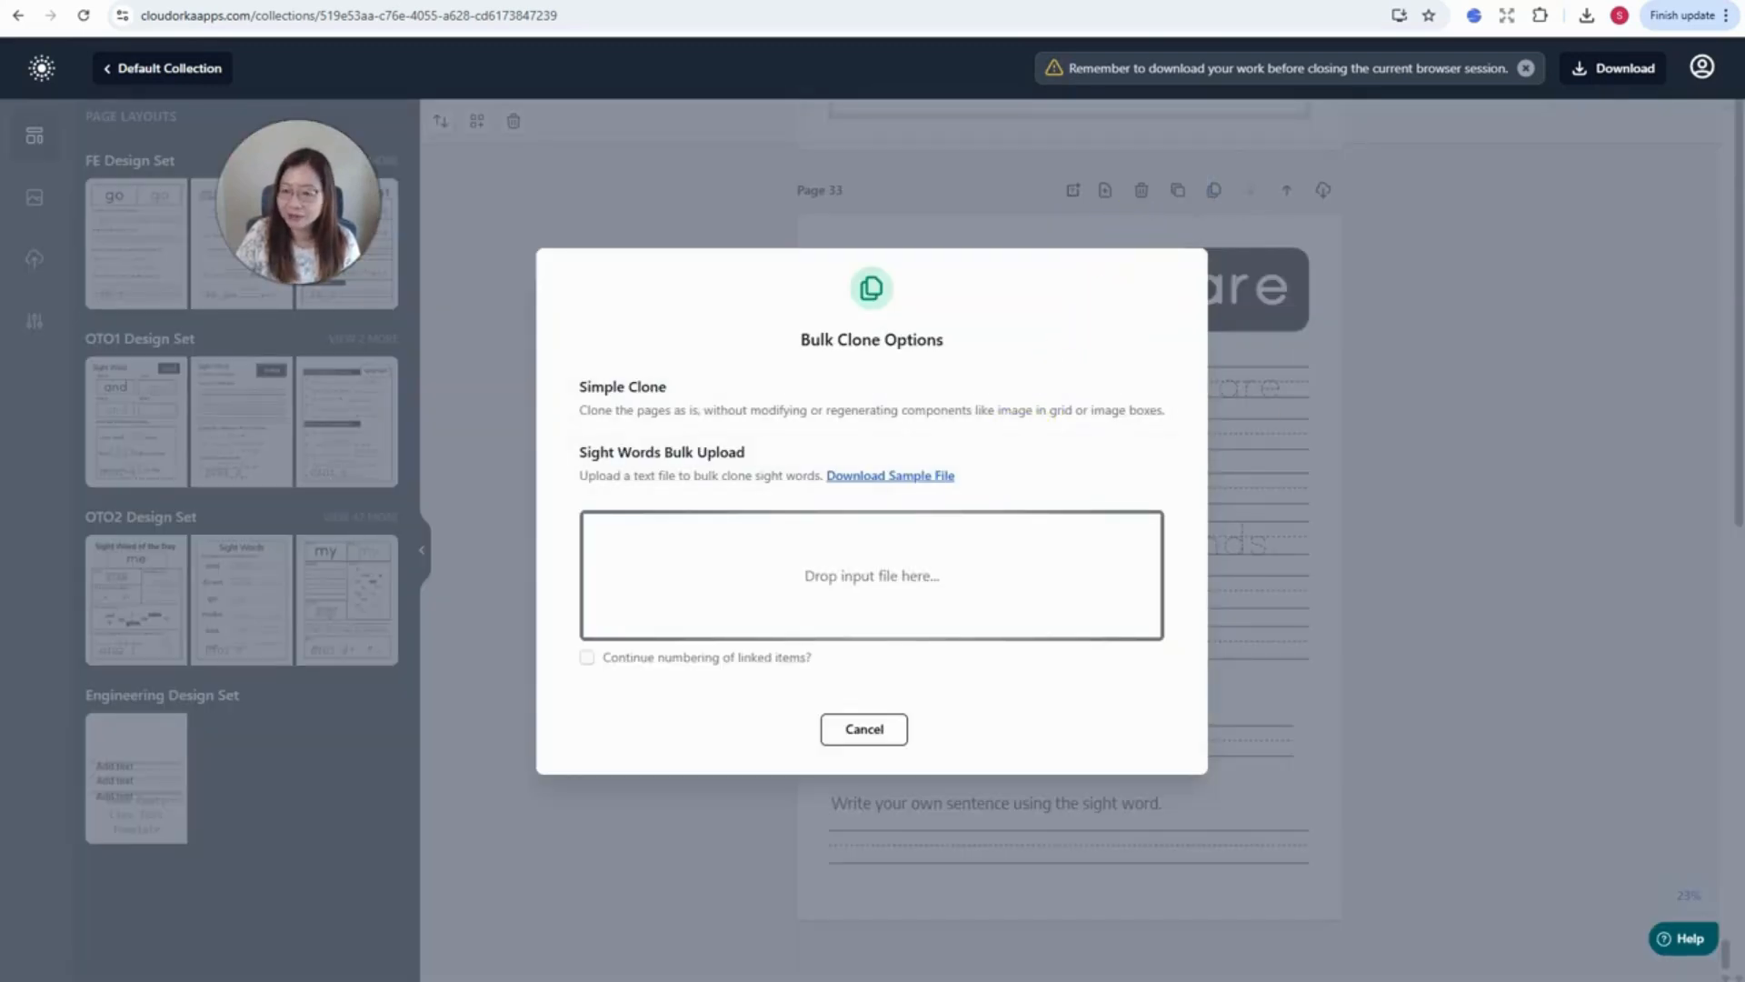
left_click_drag(668, 591, 740, 596)
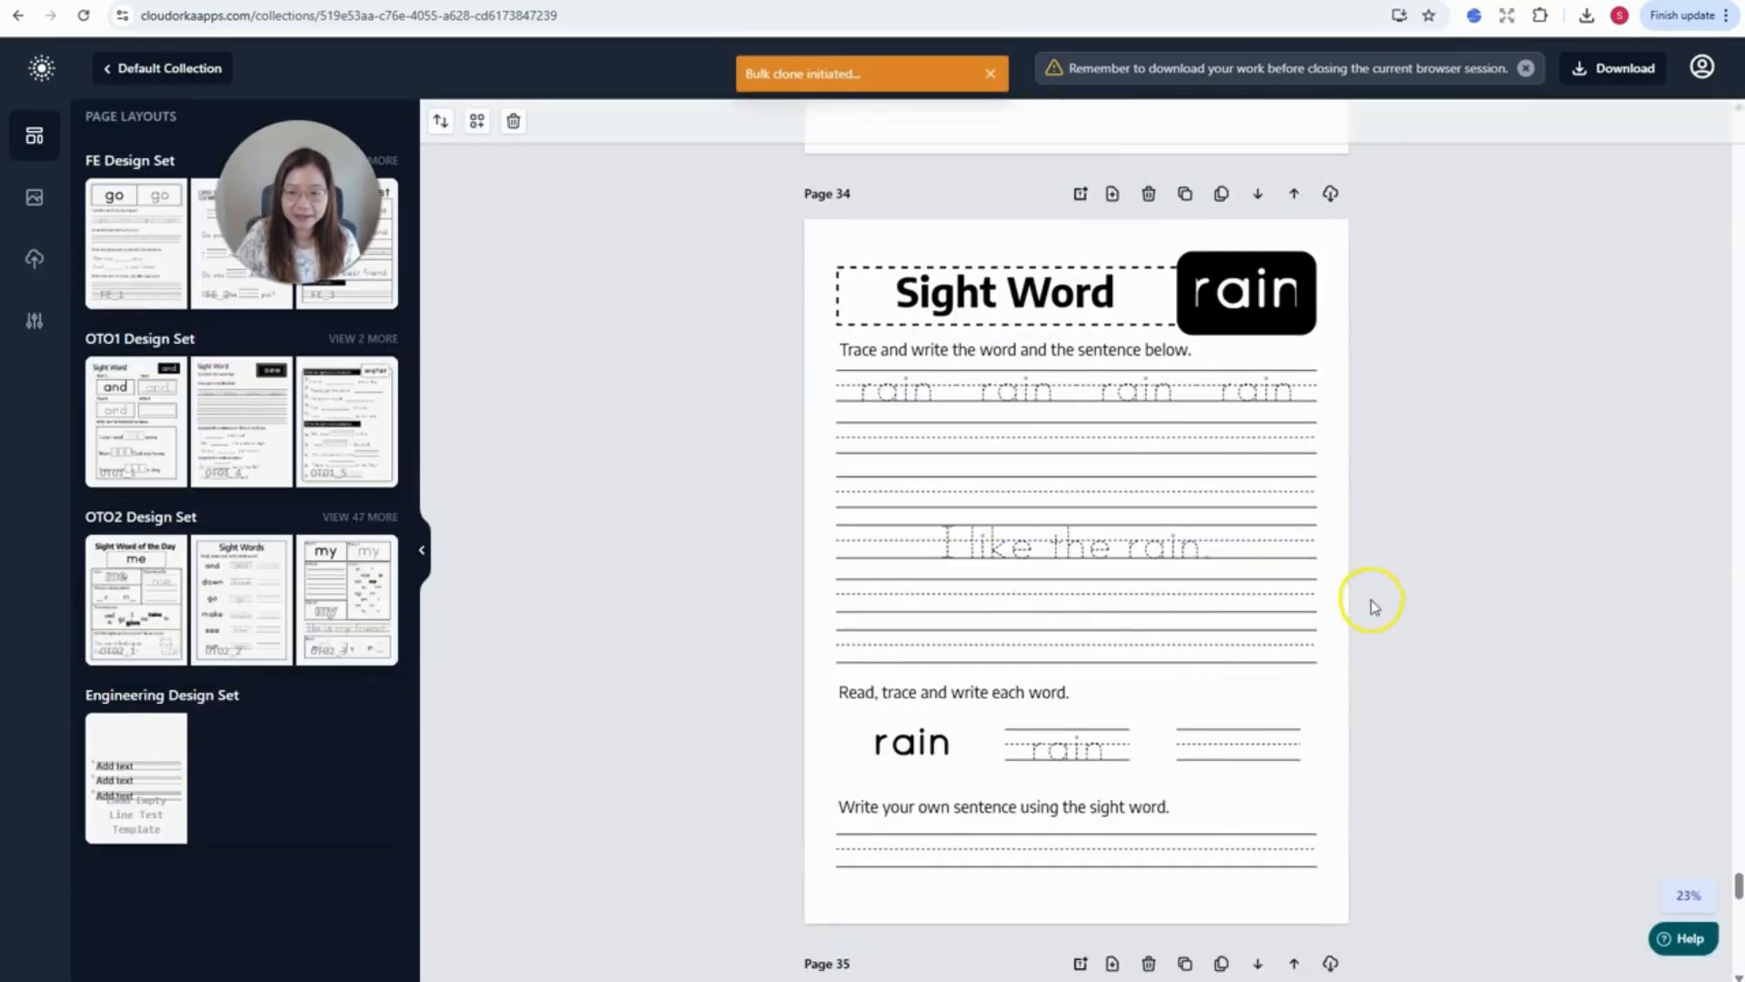
scroll(1309, 643, "up", 12)
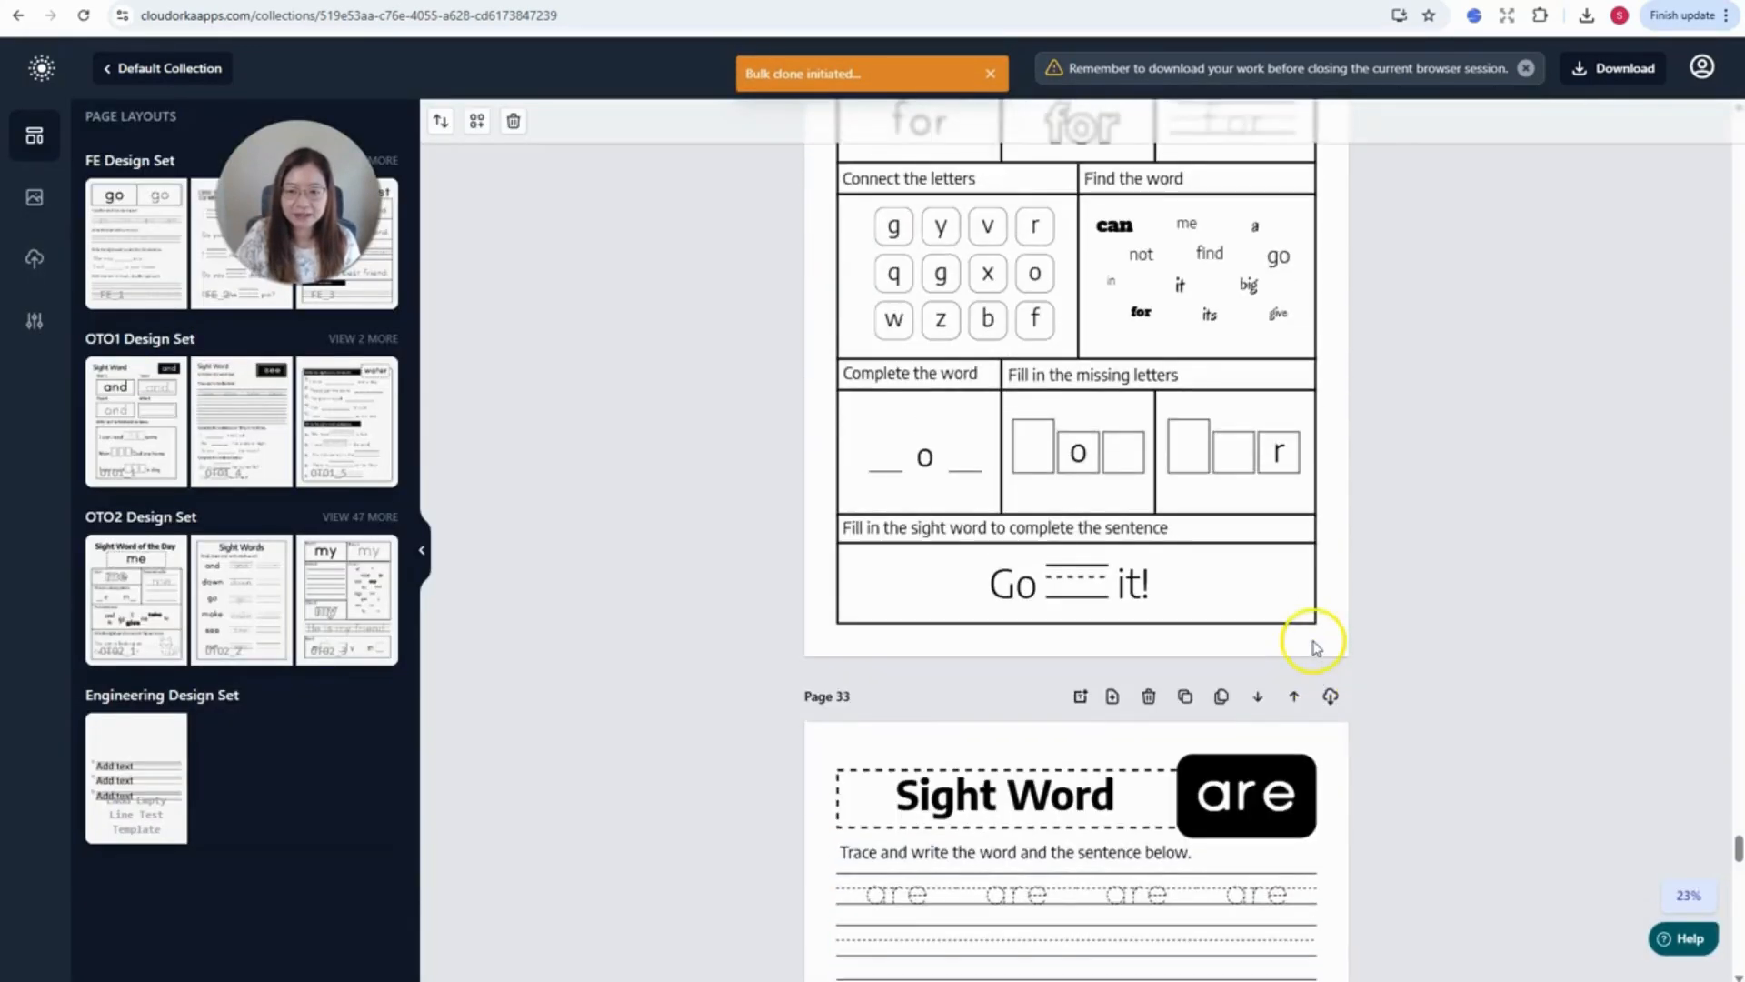
scroll(1312, 648, "down", 20)
scroll(1254, 418, "up", 3)
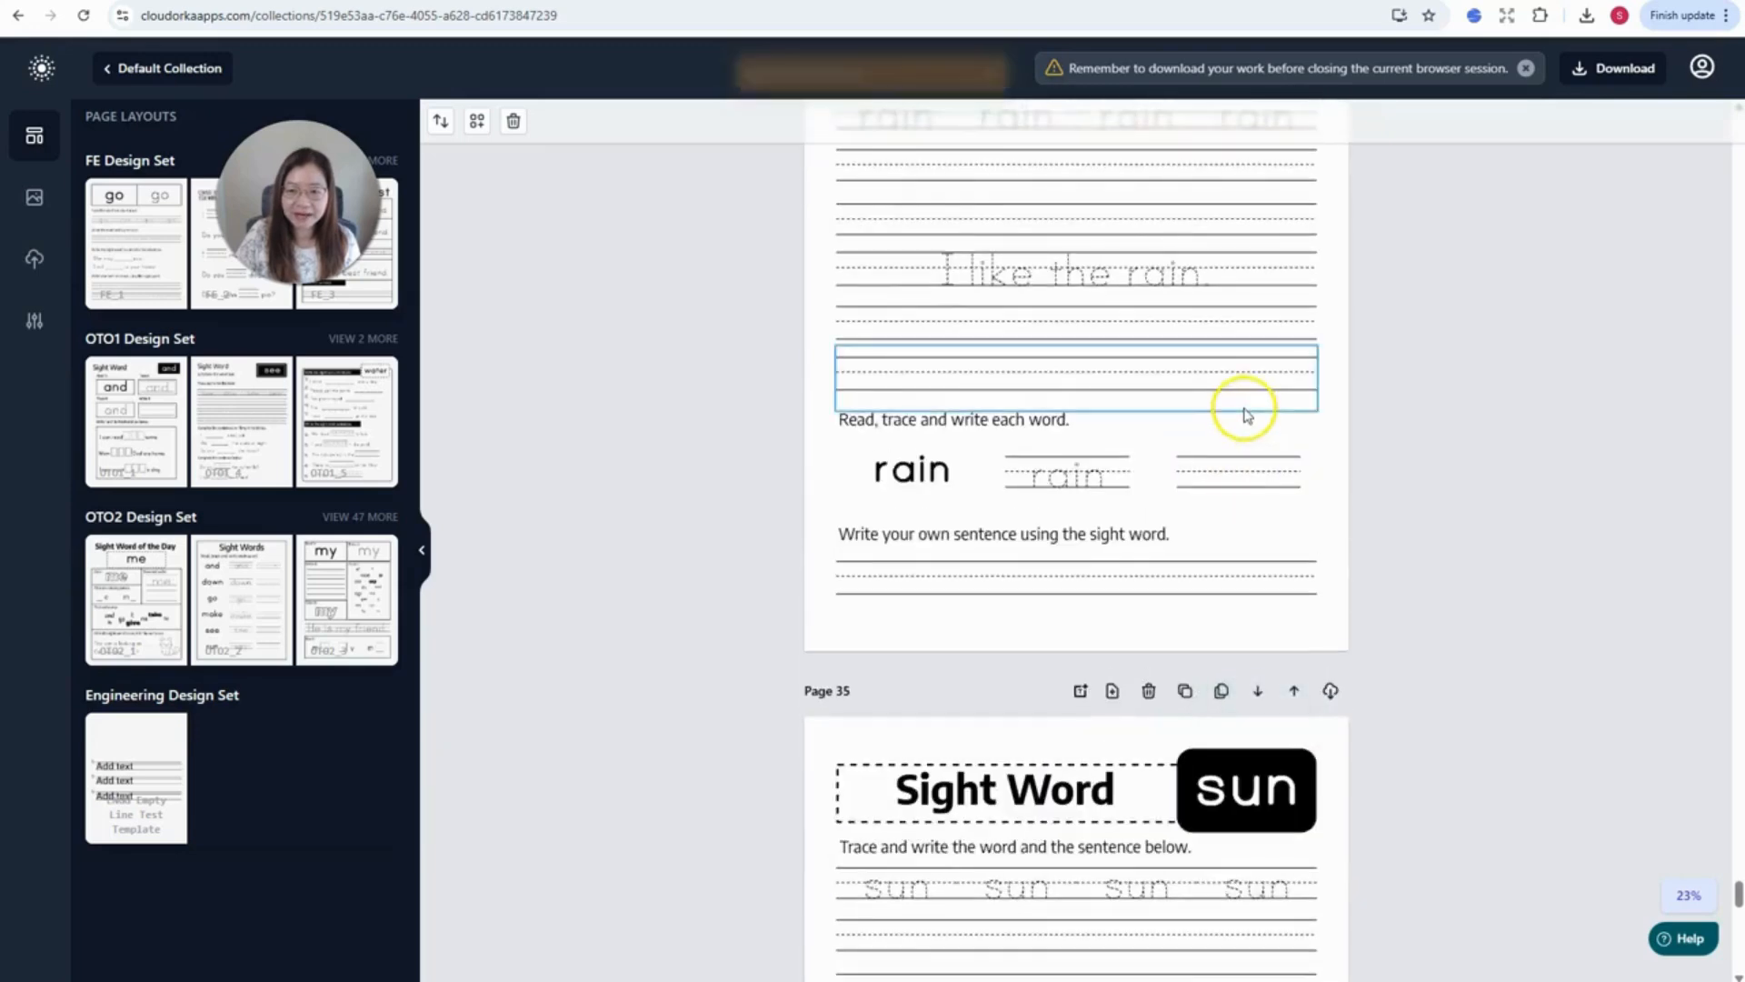
scroll(1249, 473, "down", 15)
scroll(1264, 491, "up", 5)
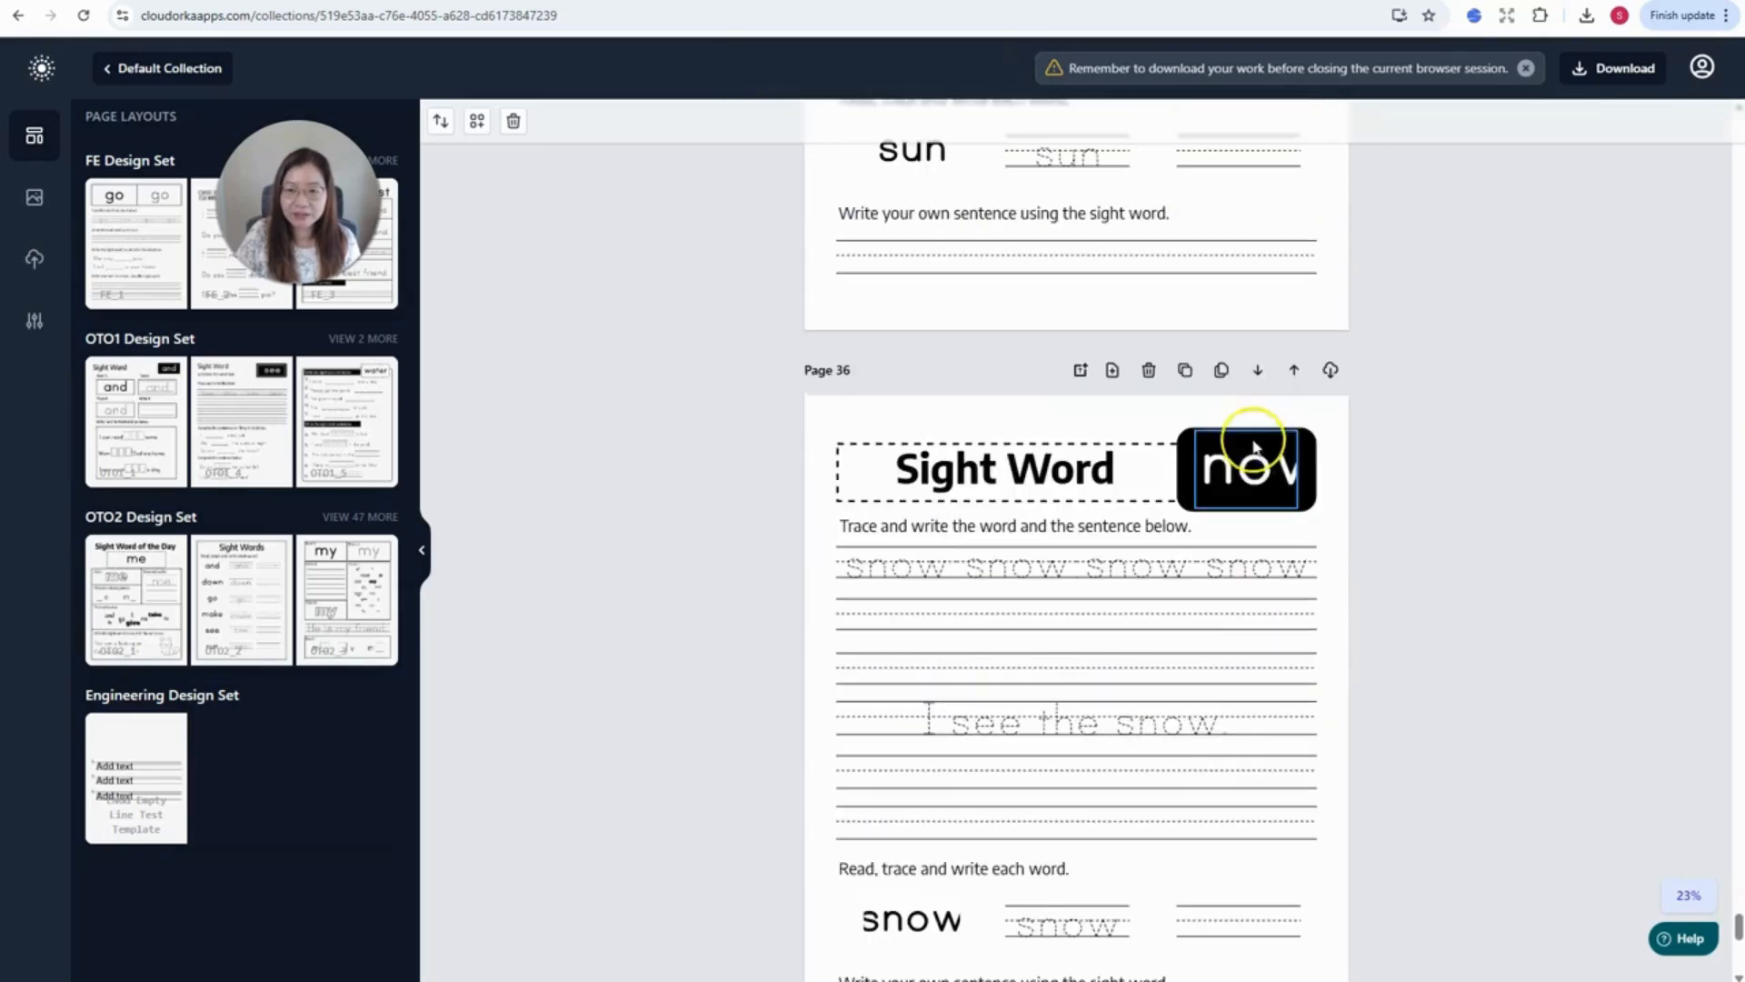
- Widen the snow word box on page 36 so the full word shows
left_click(1255, 445)
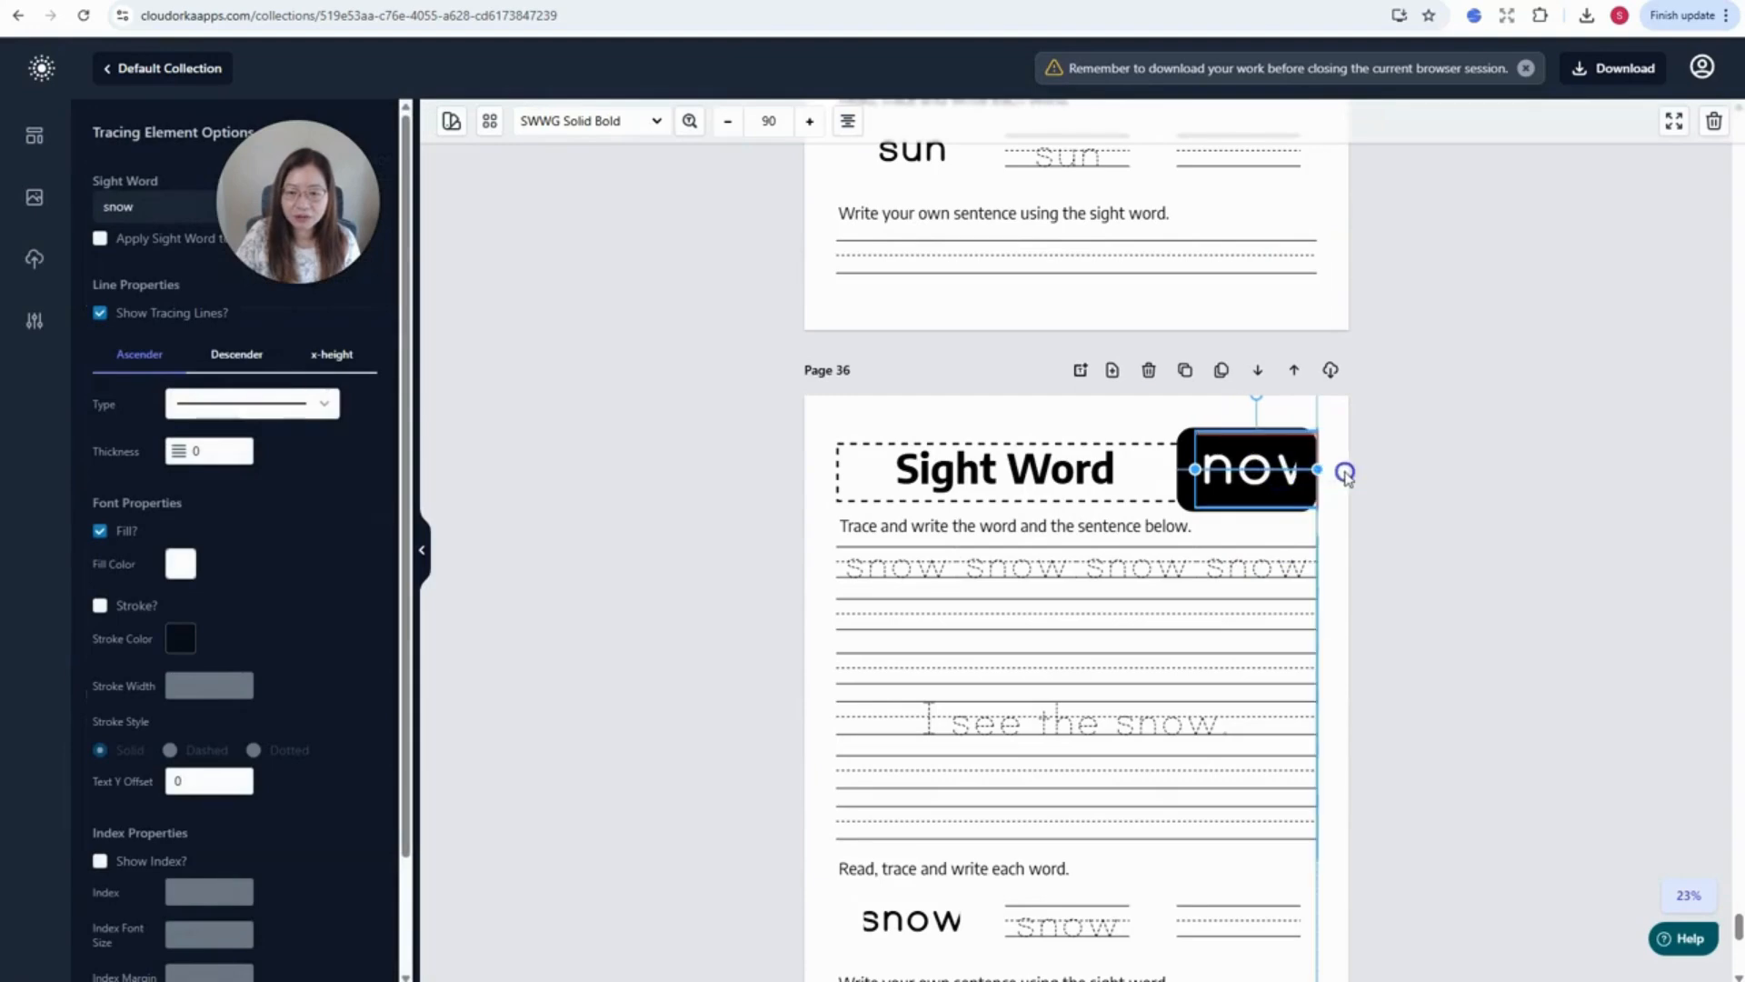
left_click_drag(1345, 475, 1360, 473)
scroll(1223, 564, "down", 5)
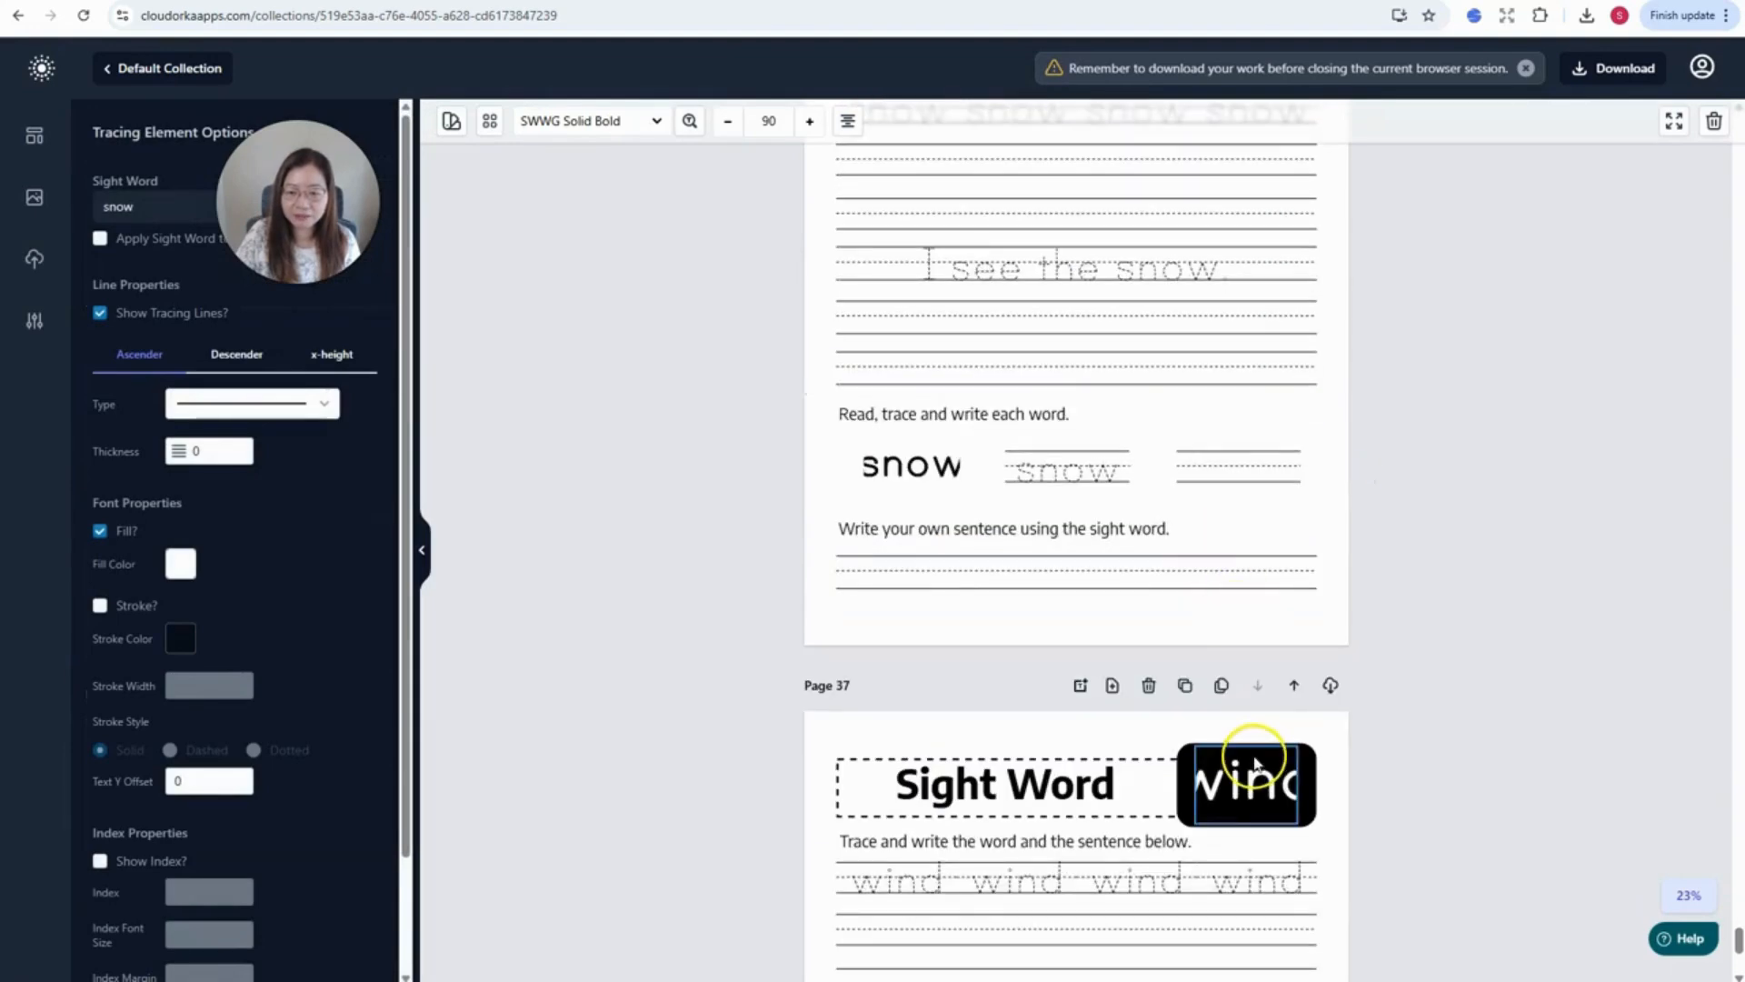
scroll(1254, 762, "up", 6)
left_click(1174, 561)
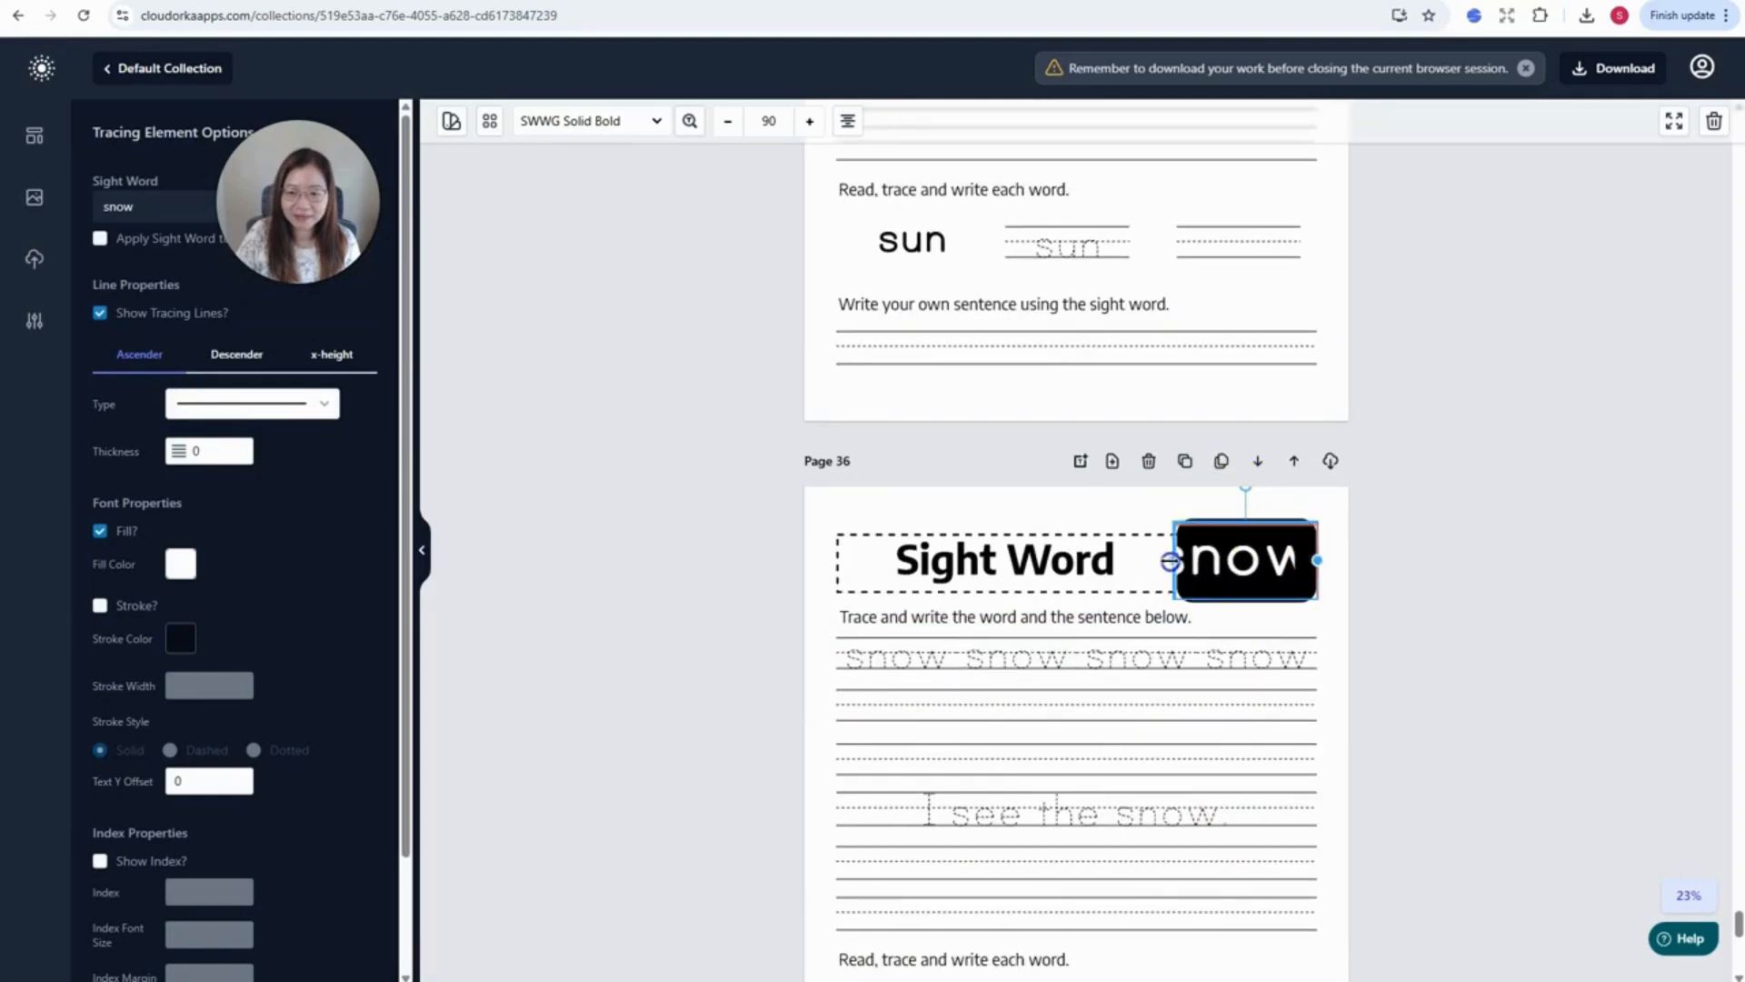
left_click_drag(1171, 561, 1166, 561)
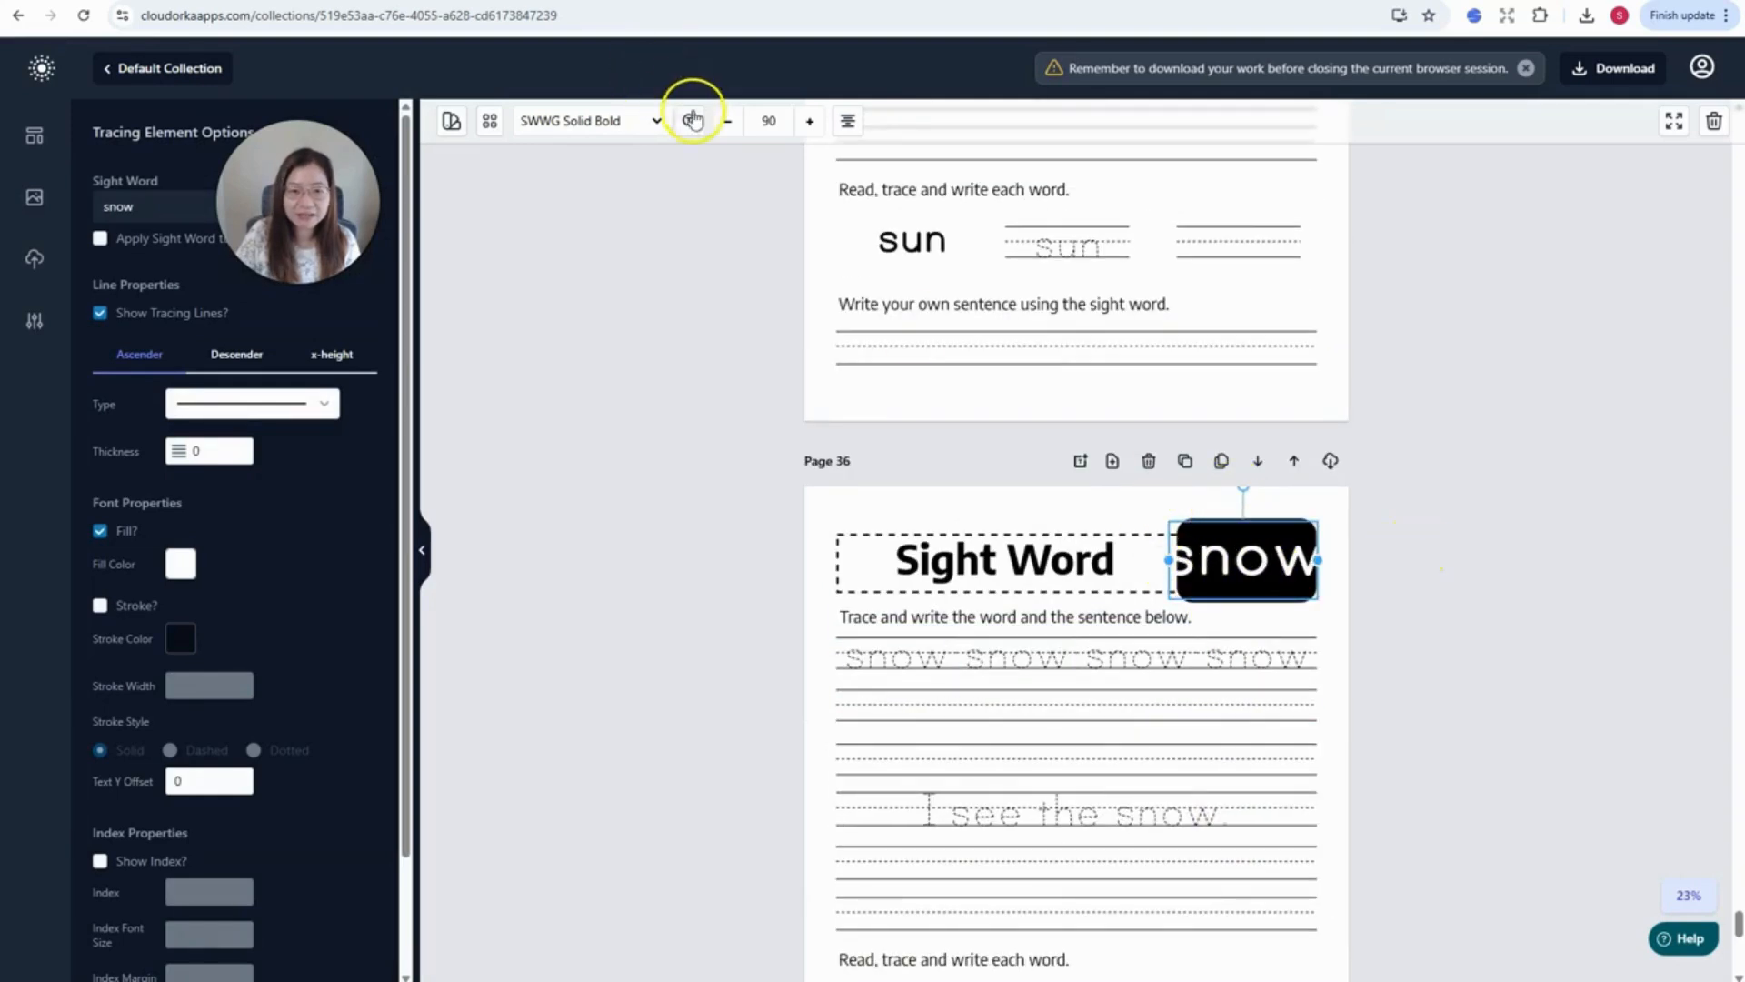
double_click(771, 121)
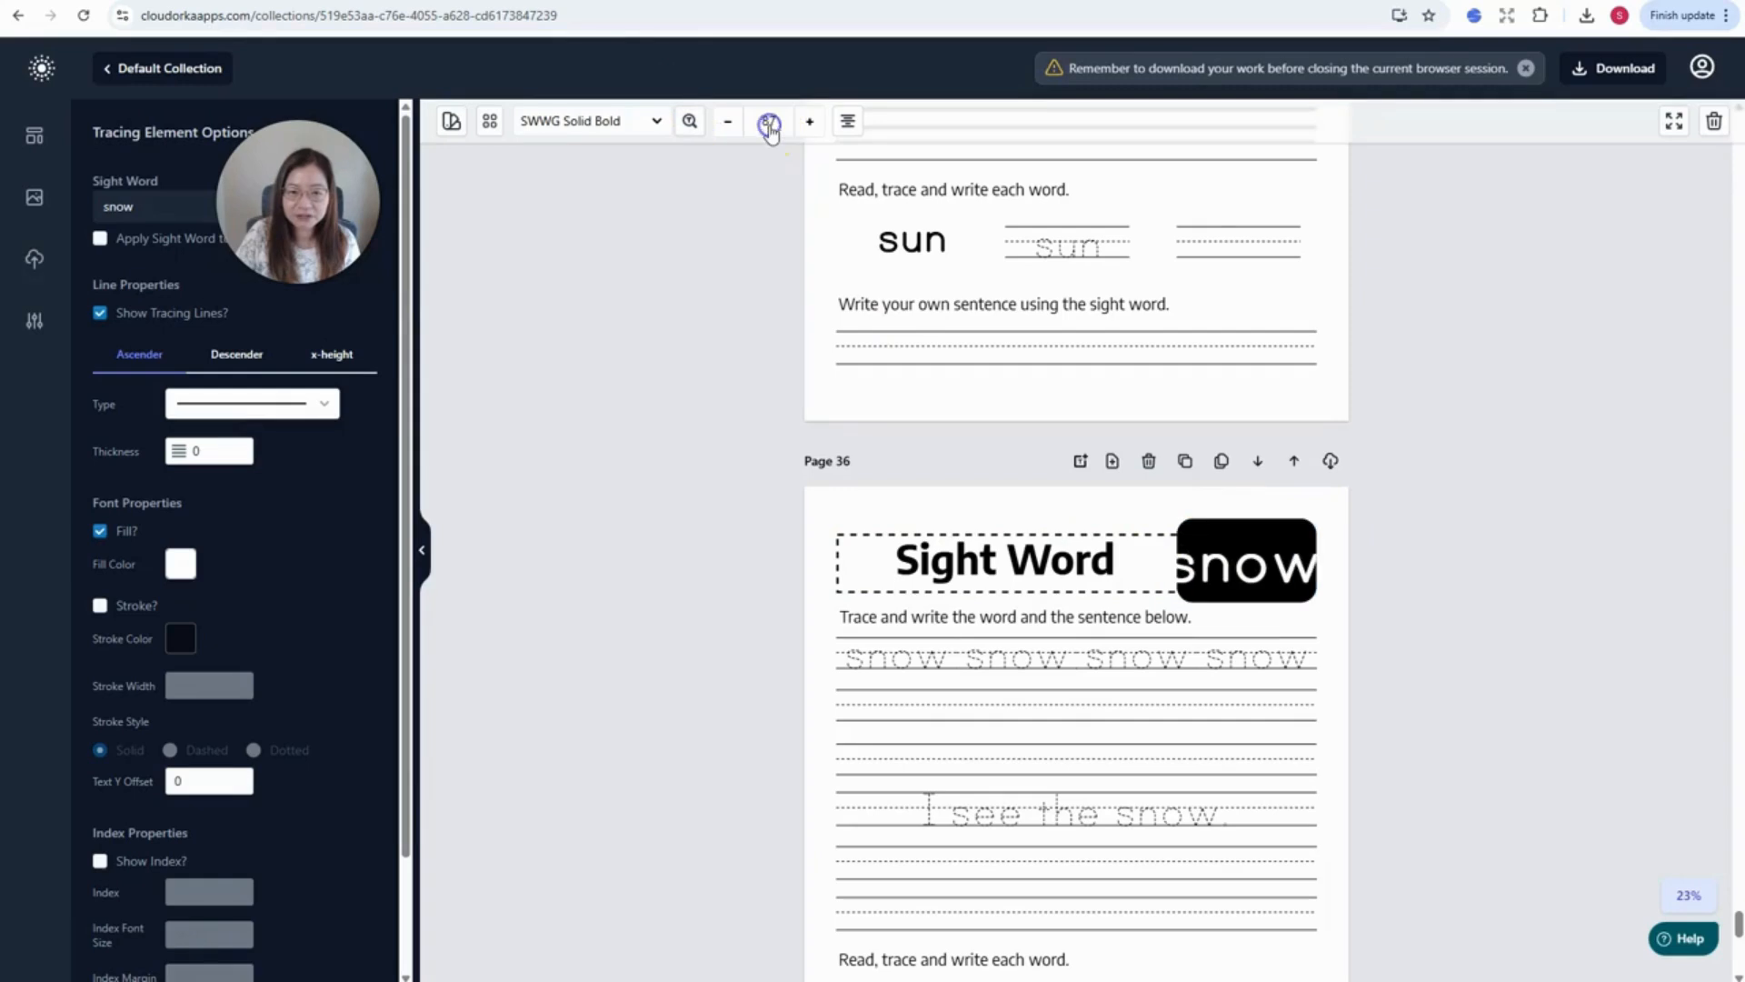
left_click(1677, 416)
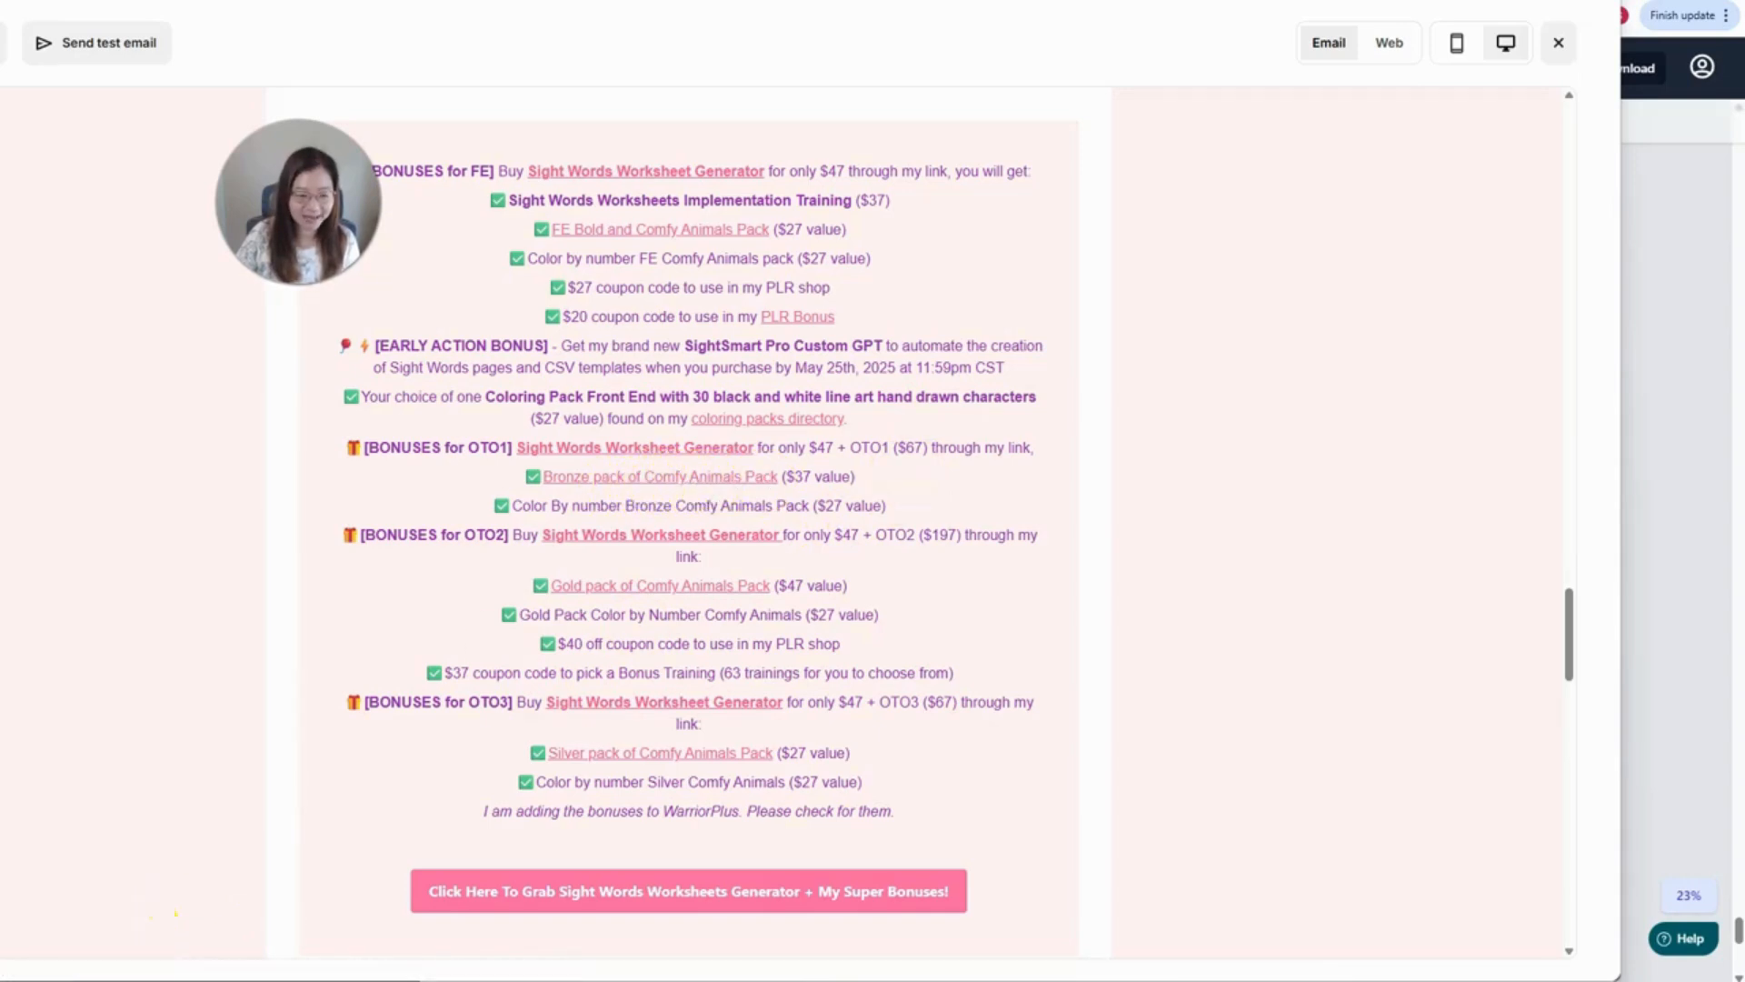
- Scroll the Bold and Comfy Bronze Pack sales page showing 60 line art images at 300 DPI
scroll(1320, 509, "up", 4)
scroll(1182, 500, "down", 2)
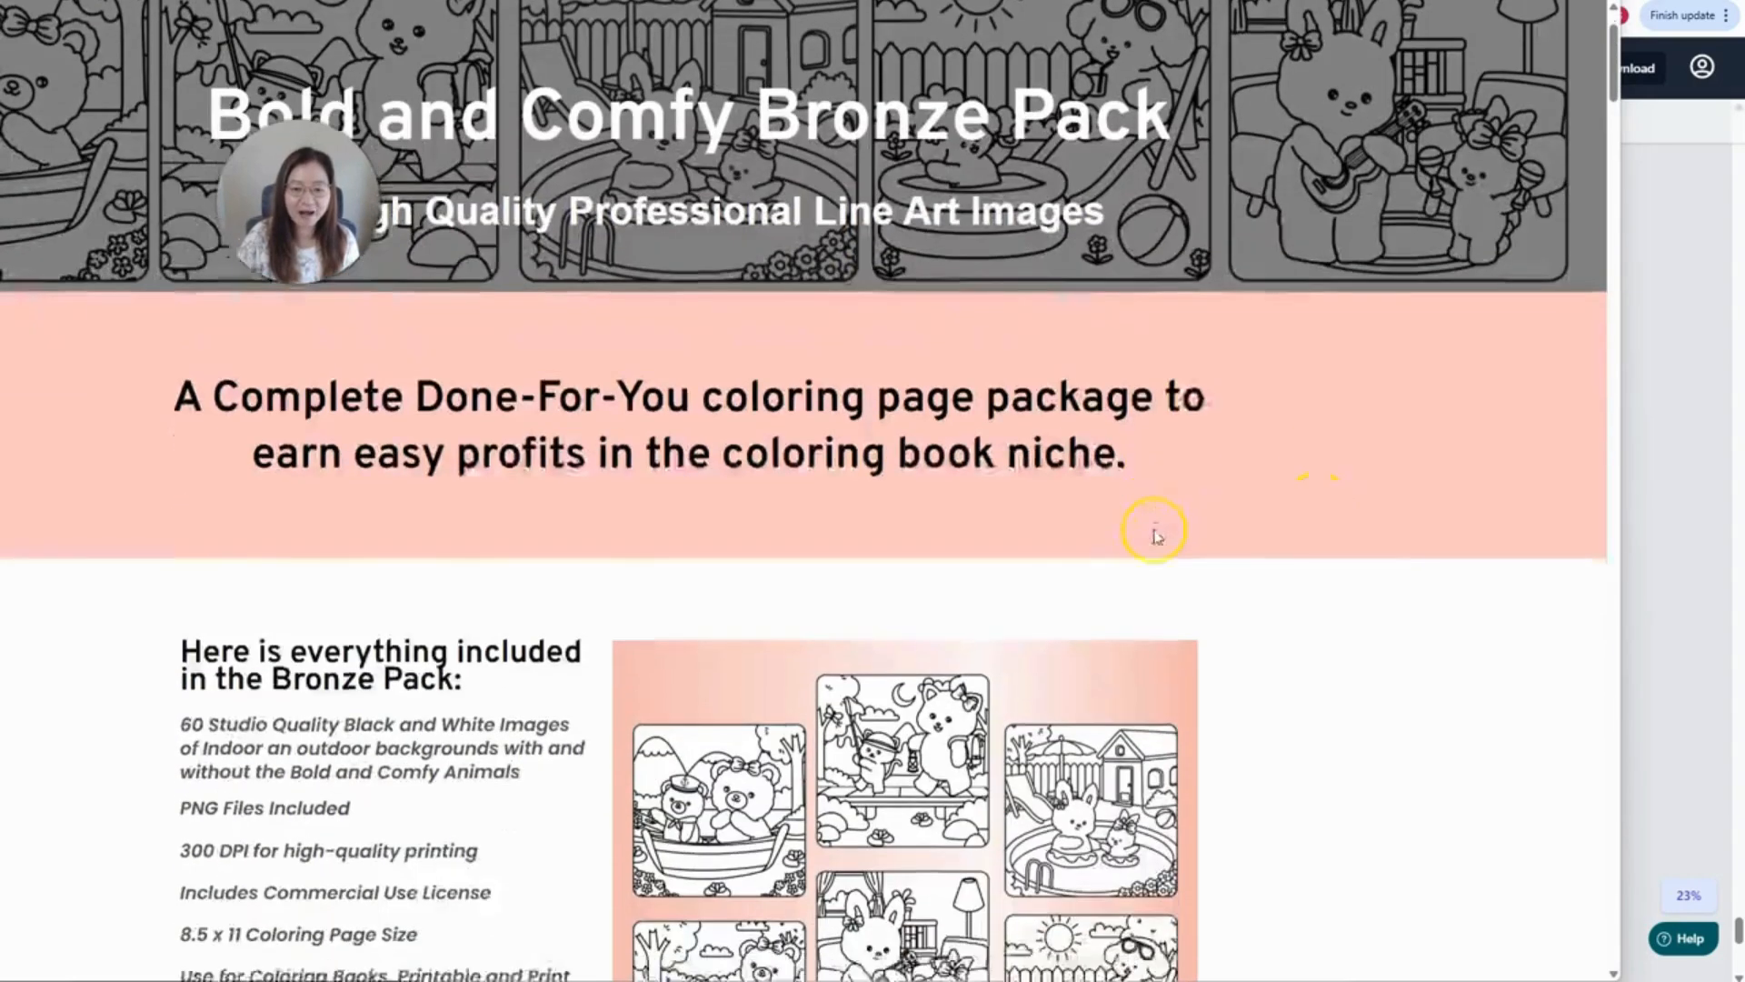